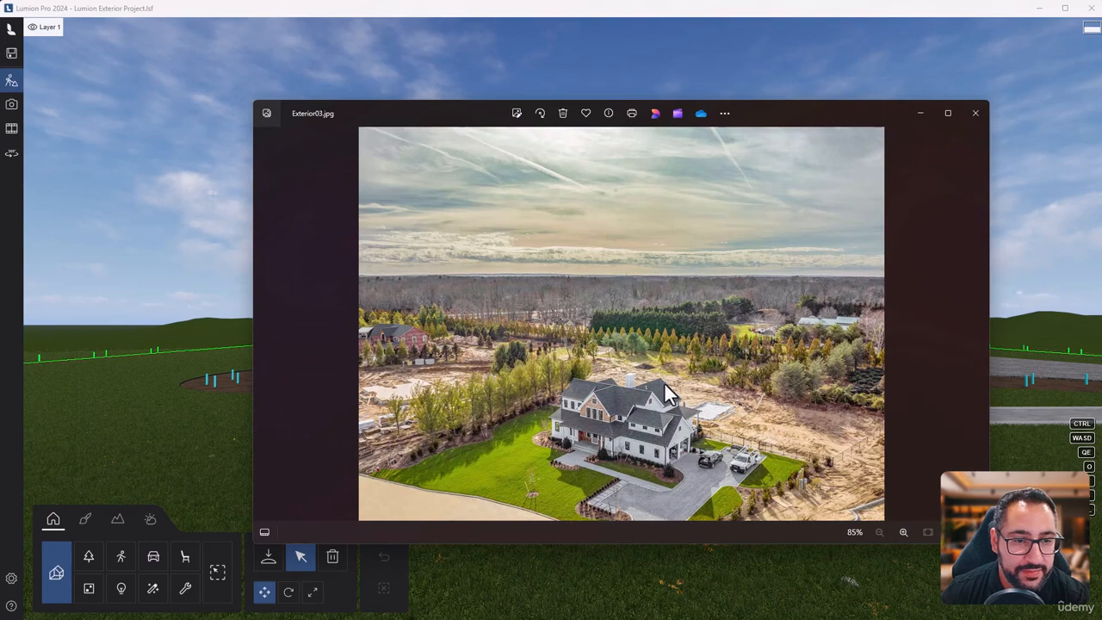
# Step: Examine the Exterior03, Exterior02 and Exterior01 reference photos, looking closely at the planting beds around the house
pyautogui.scroll(2, 634, 490)
pyautogui.scroll(-2, 534, 357)
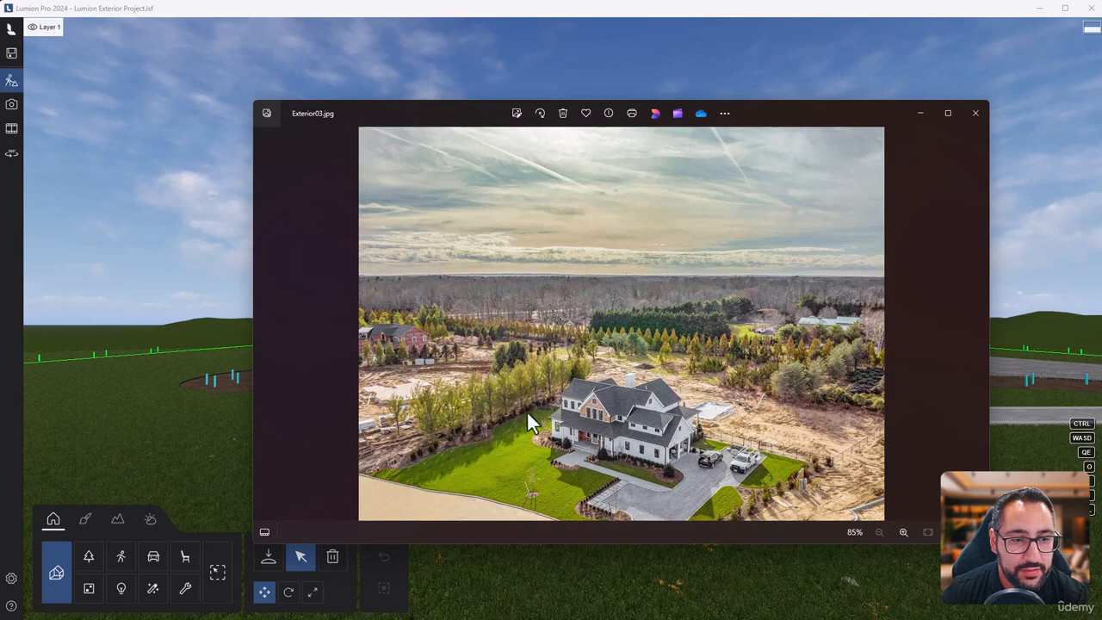
pyautogui.click(276, 317)
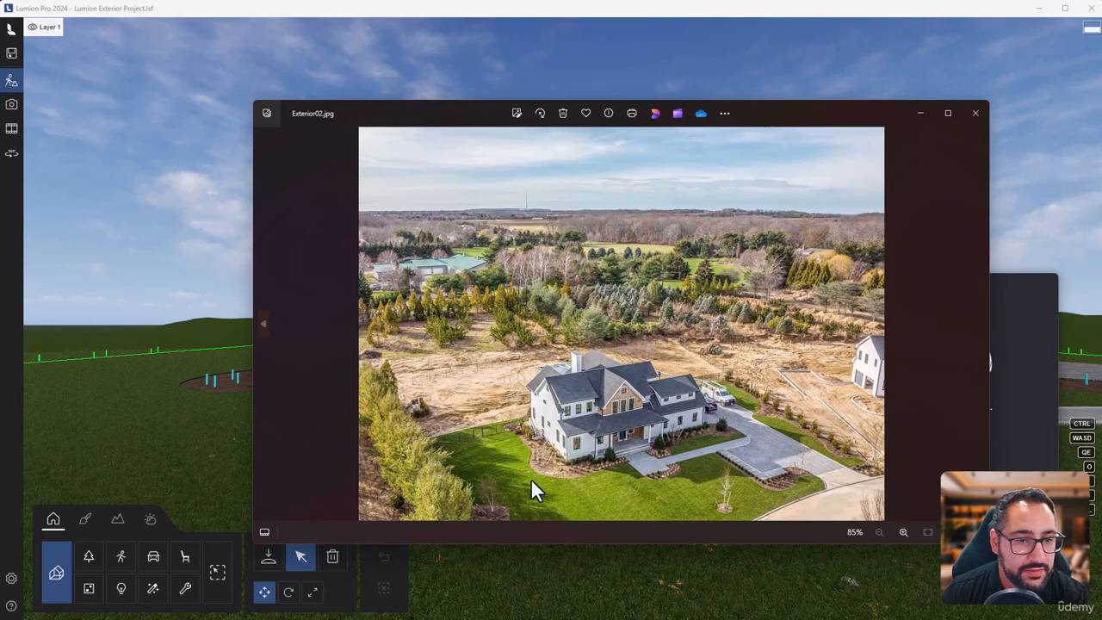
pyautogui.press('Left')
pyautogui.scroll(4, 533, 430)
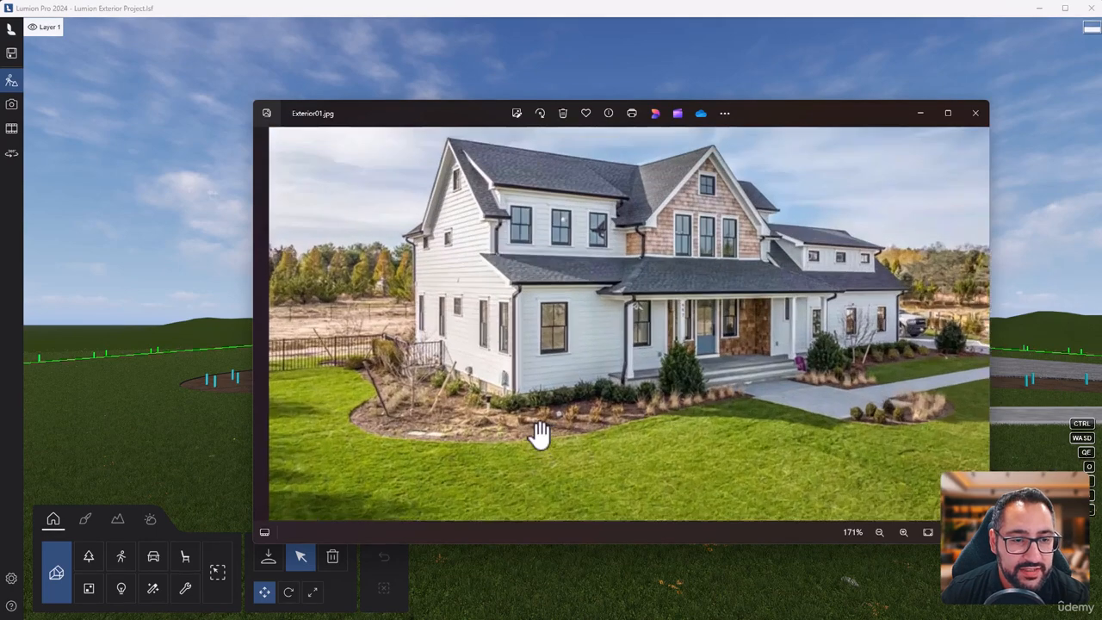
pyautogui.moveTo(782, 388); pyautogui.dragTo(660, 417)
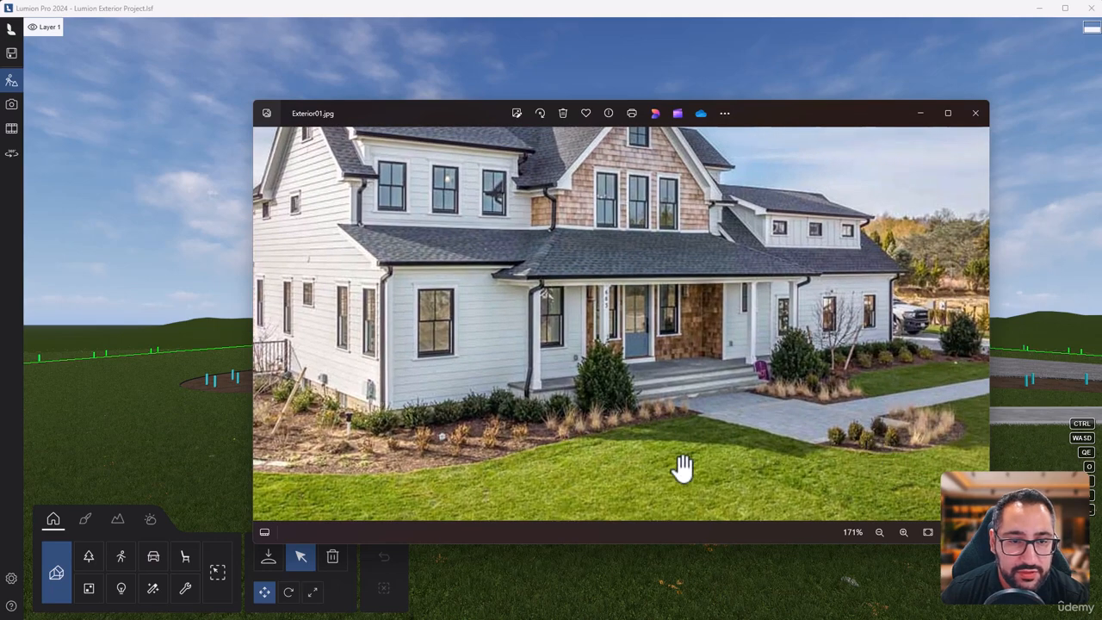
pyautogui.scroll(-3, 805, 387)
pyautogui.scroll(-2, 802, 387)
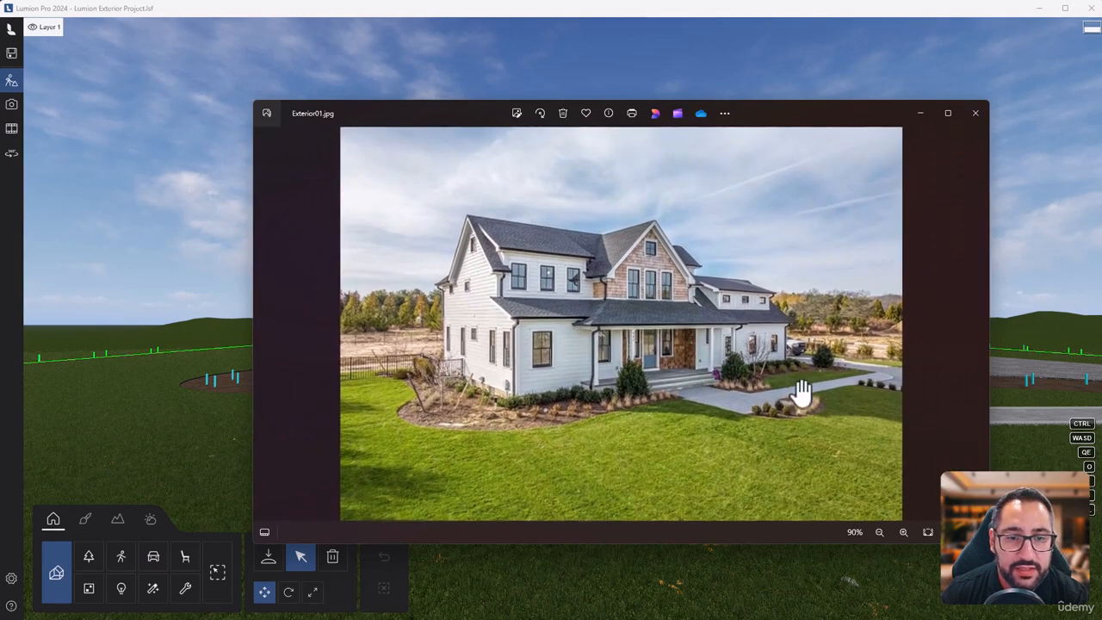
pyautogui.scroll(2, 574, 433)
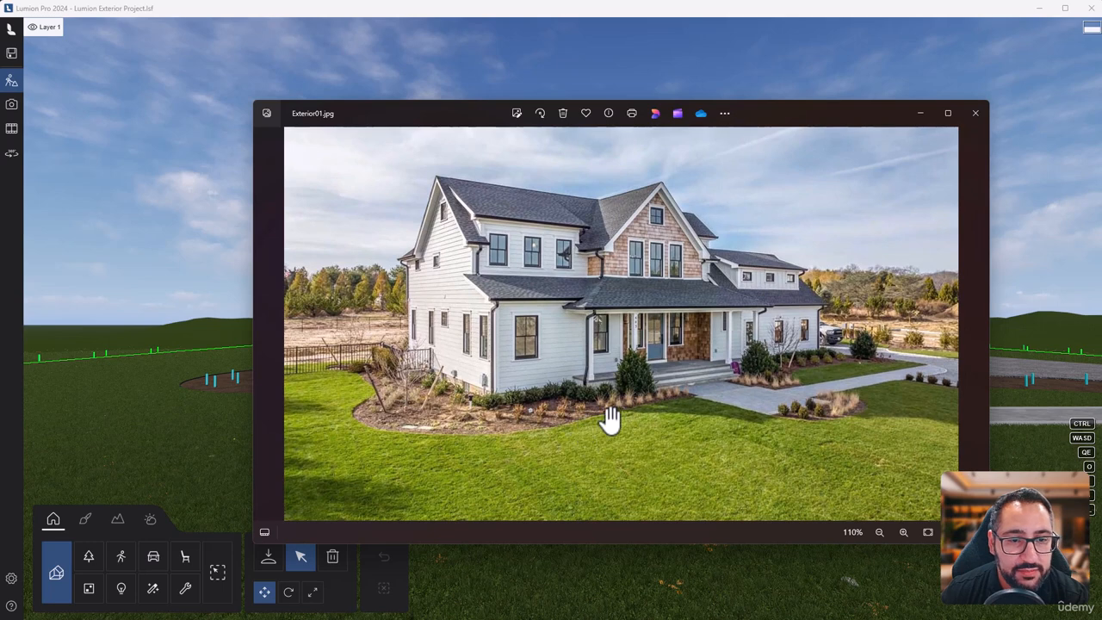
pyautogui.scroll(1, 860, 426)
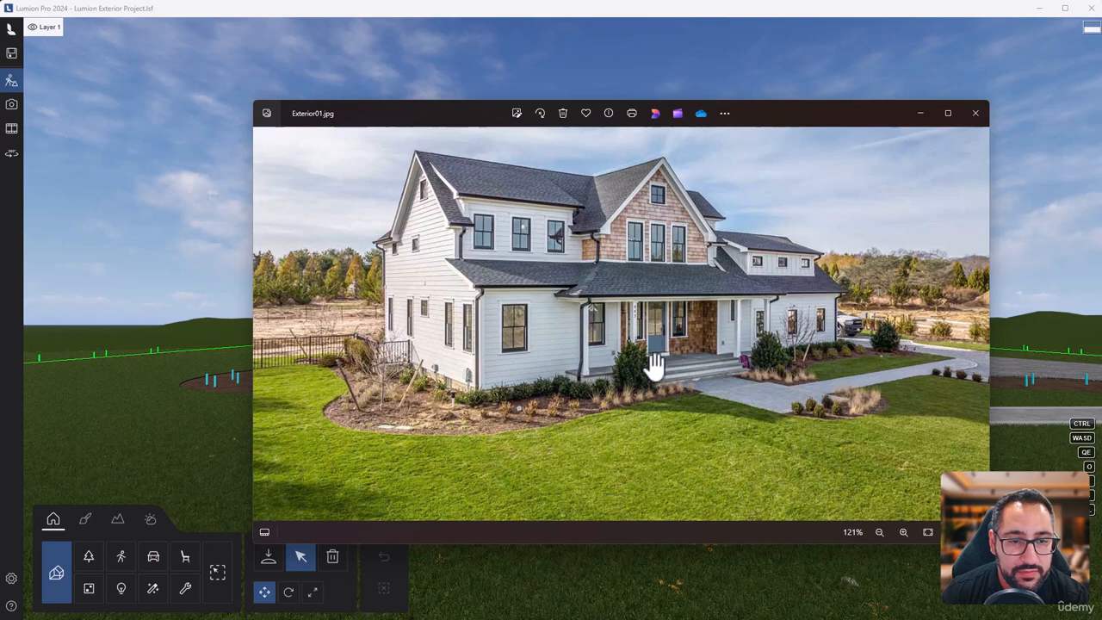
pyautogui.scroll(-3, 513, 408)
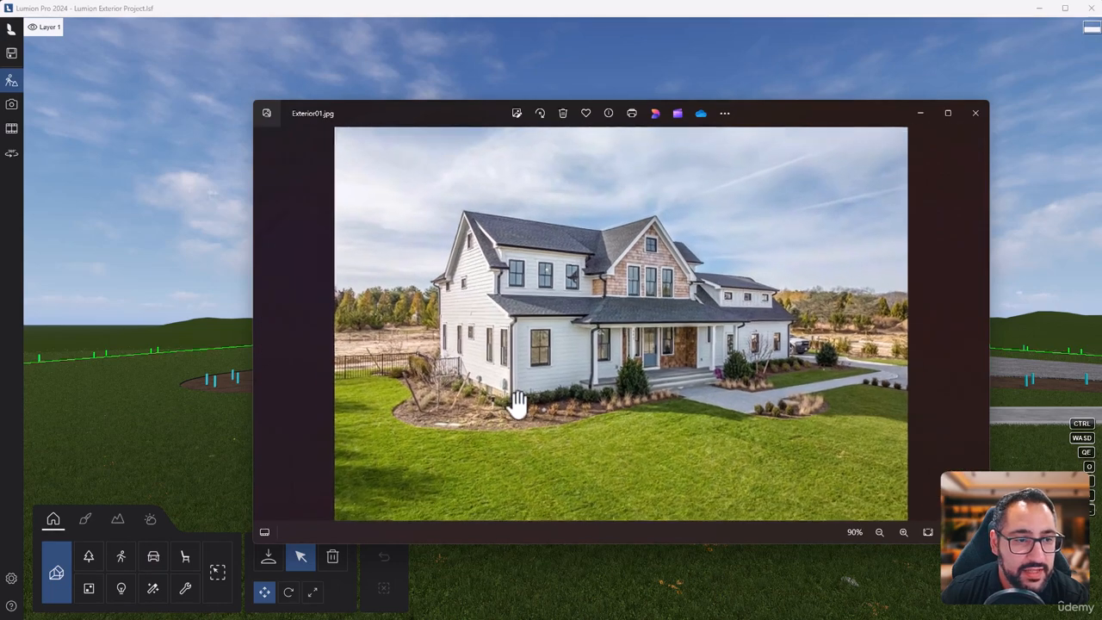
pyautogui.click(976, 325)
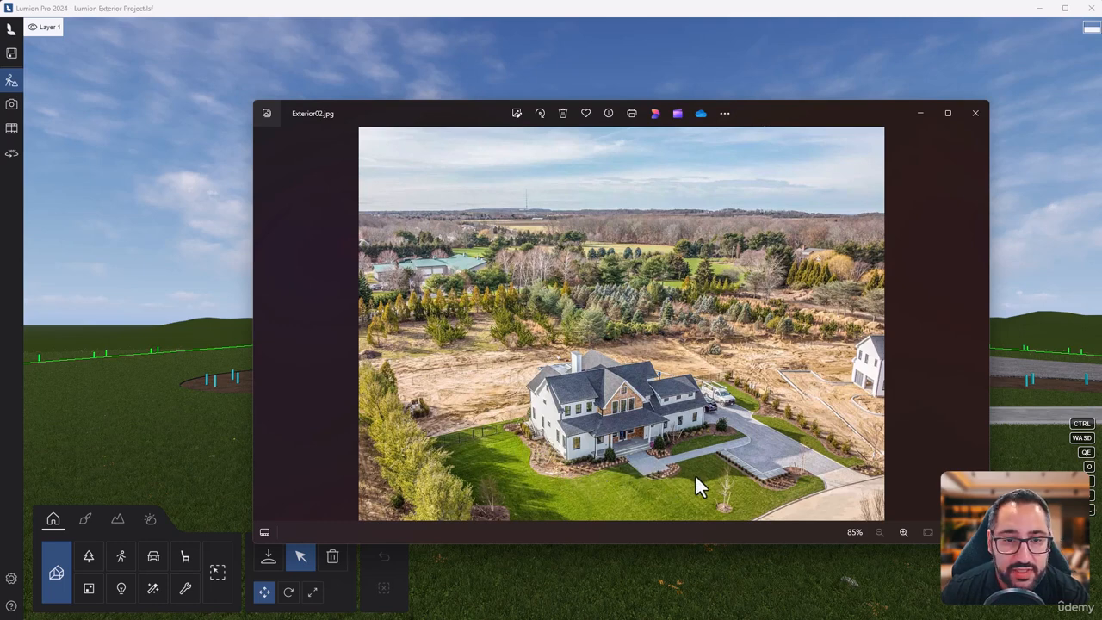
# Step: Switch back to Lumion and open the Nature library in placement mode, facing the planting bed in front of the entry
pyautogui.click(1028, 393)
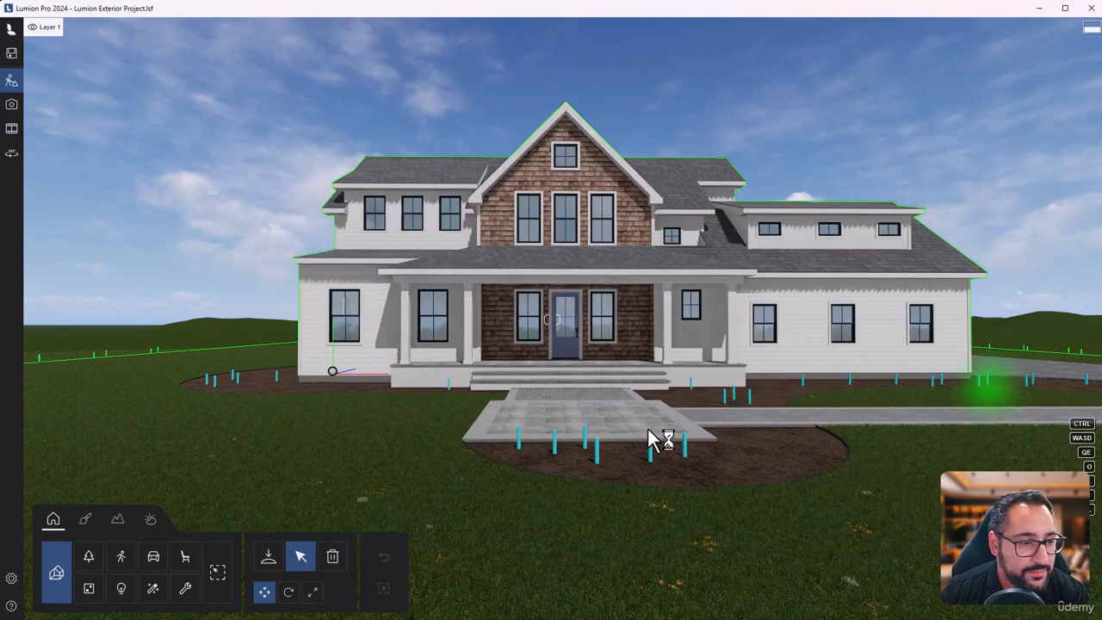
pyautogui.click(90, 564)
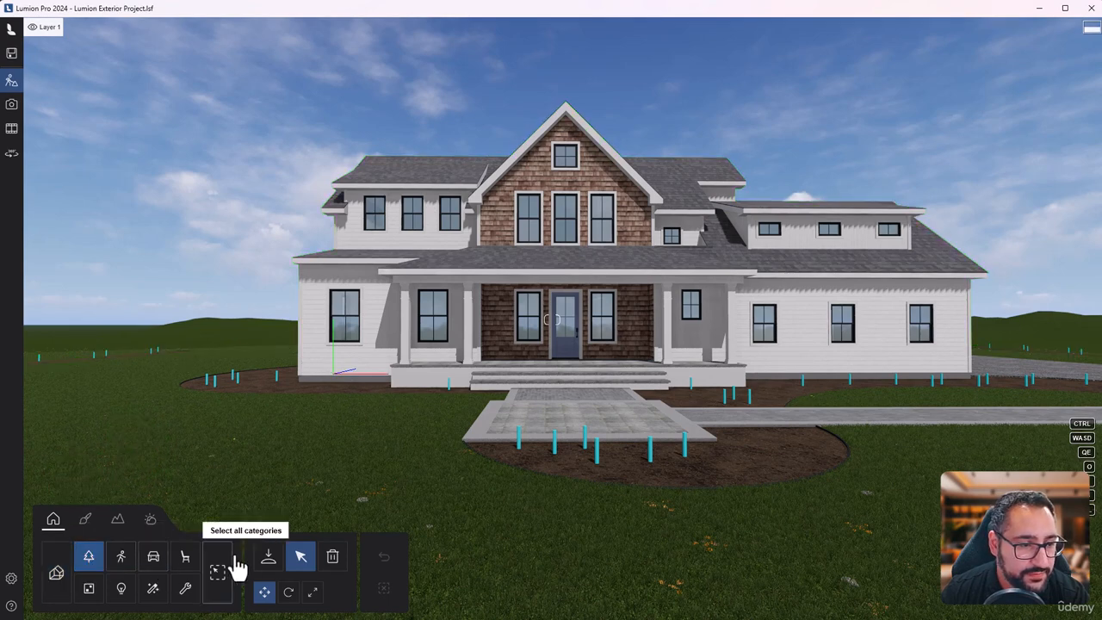
pyautogui.click(265, 559)
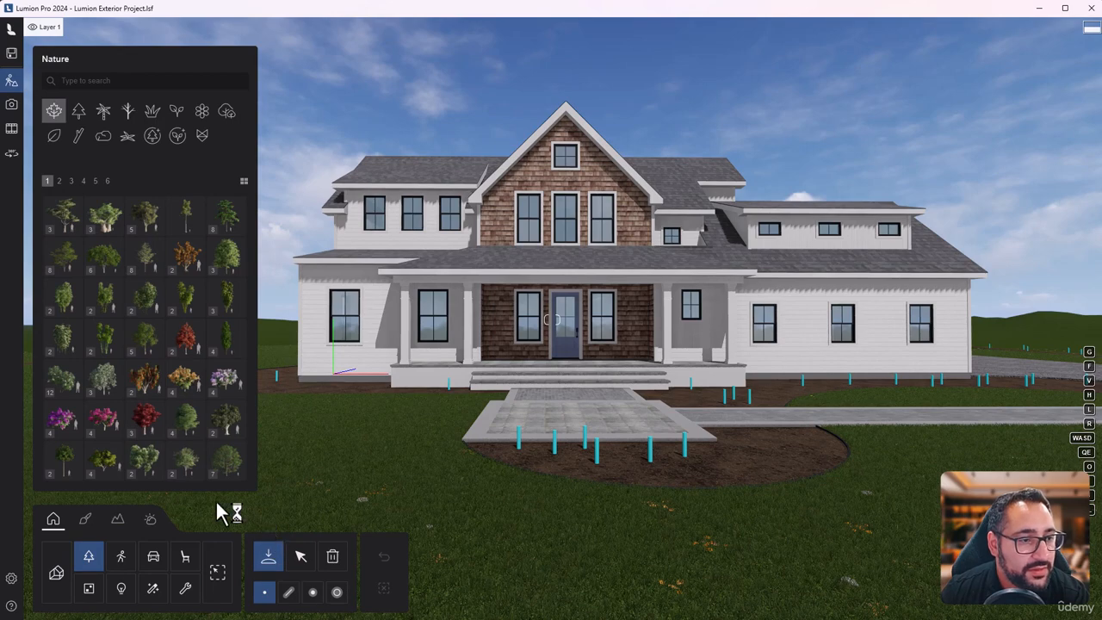
pyautogui.moveTo(211, 479)
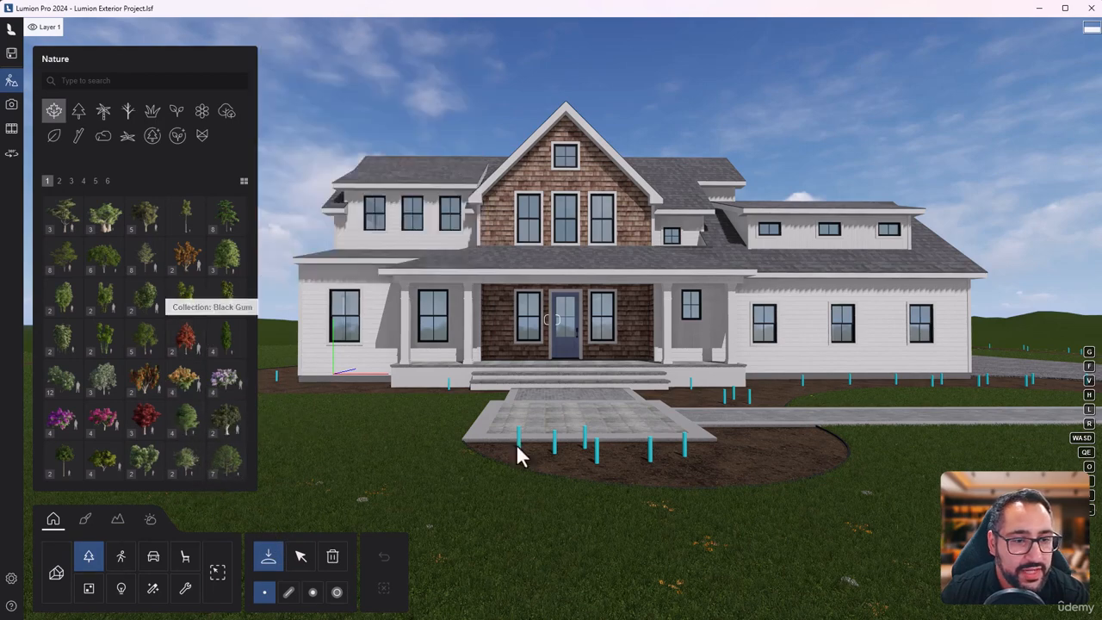
pyautogui.moveTo(519, 447); pyautogui.dragTo(506, 521, button='right')
pyautogui.press('q')
pyautogui.press('q')
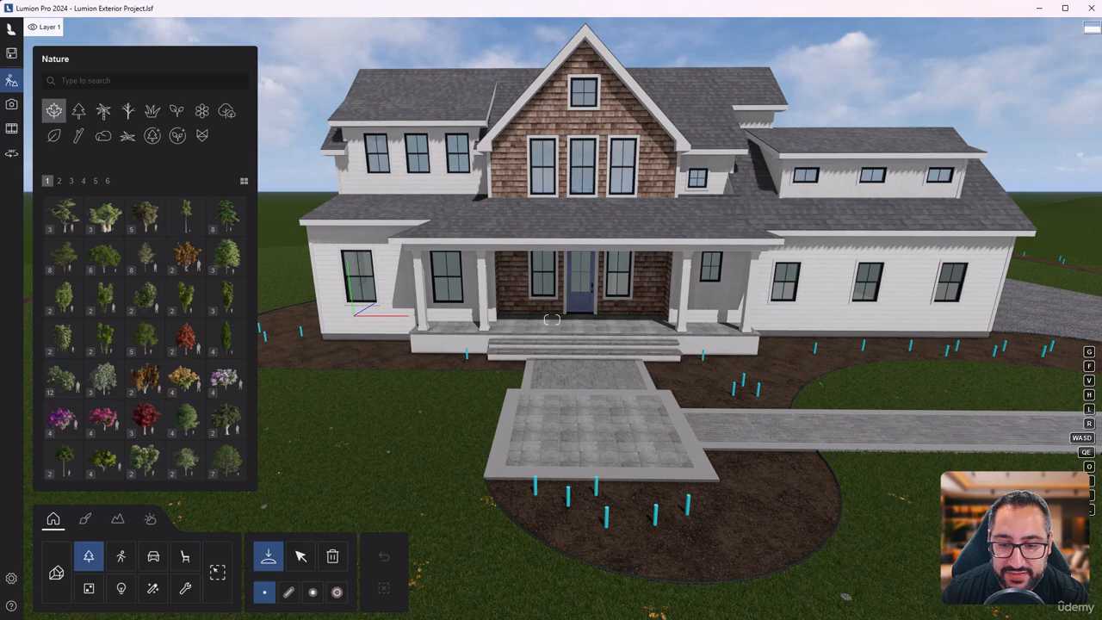
# Step: Check the planting in the Exterior02 reference photo and choose Mexican Feathergrass Round from the grass plants
pyautogui.hotkey('alt', 'Tab')
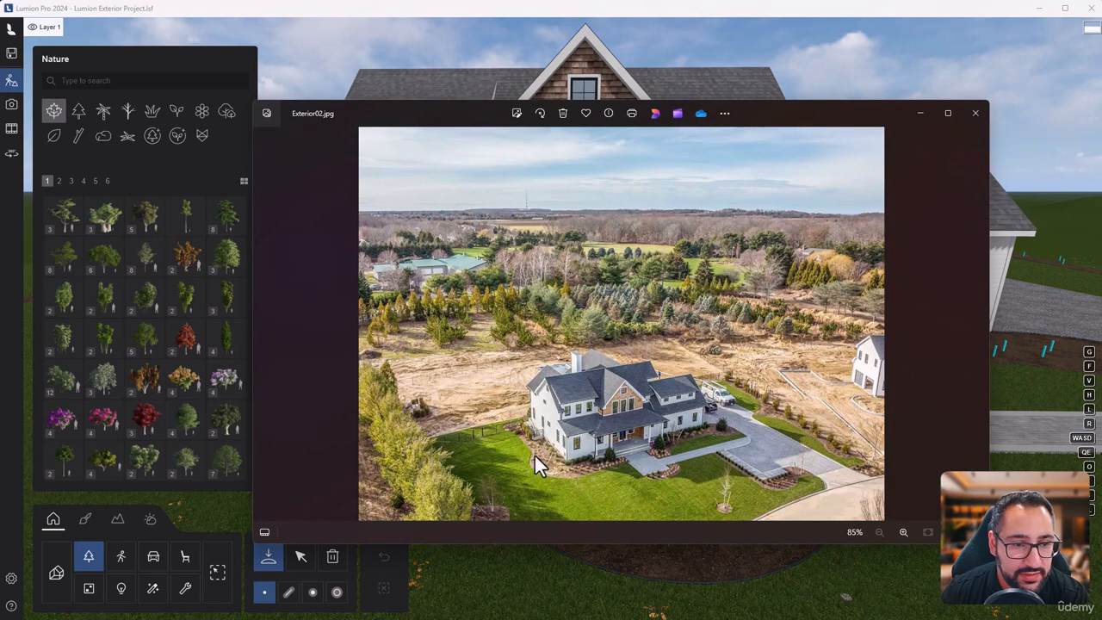
pyautogui.click(921, 115)
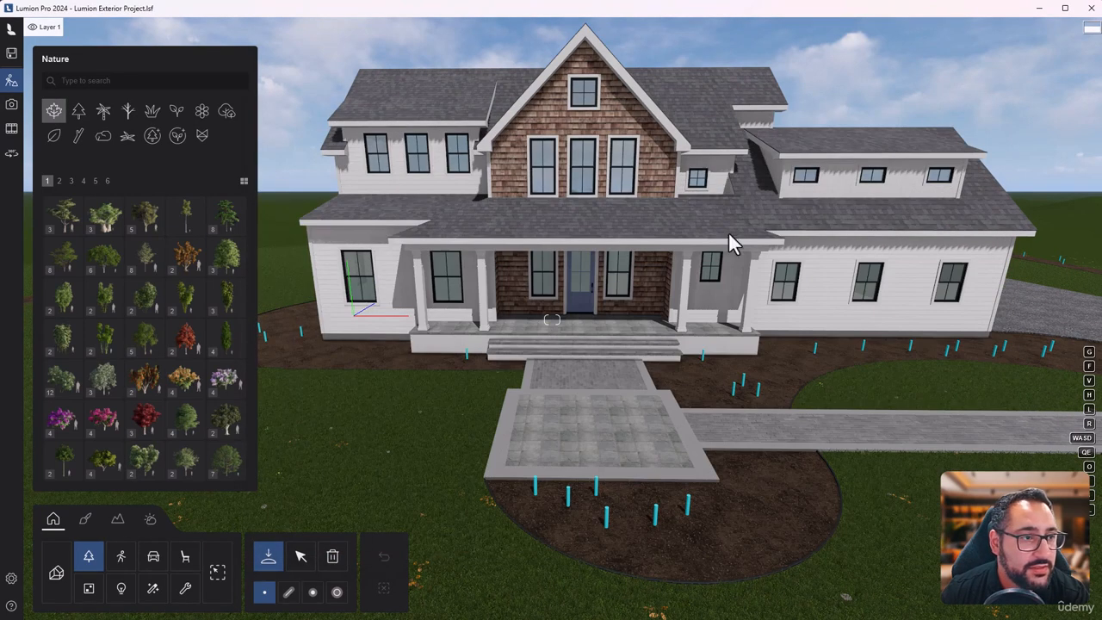
pyautogui.click(151, 112)
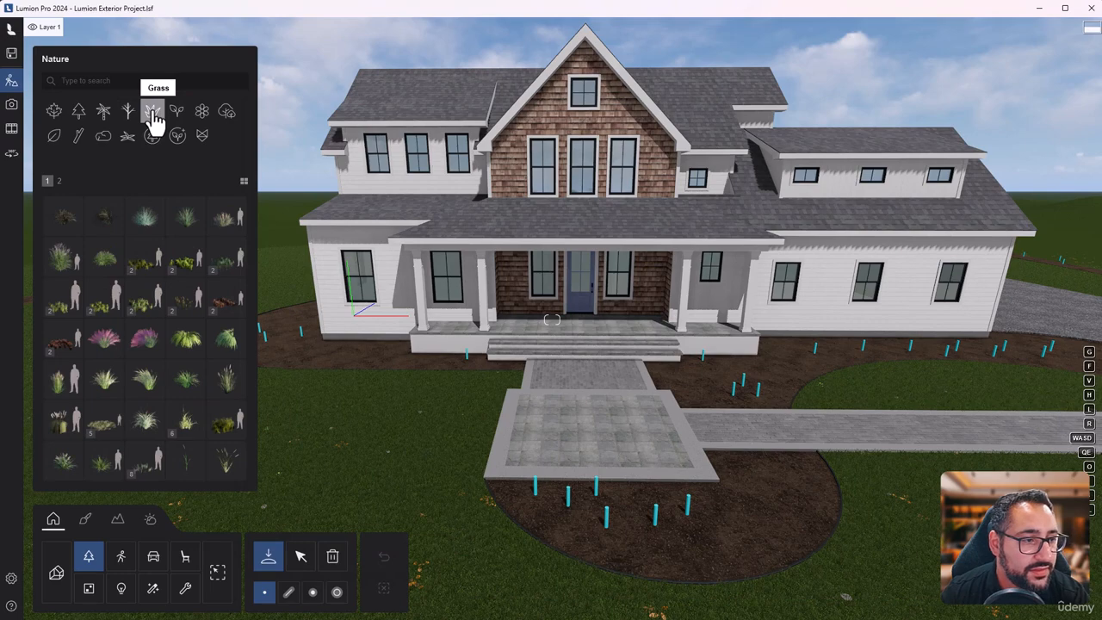
pyautogui.moveTo(110, 394)
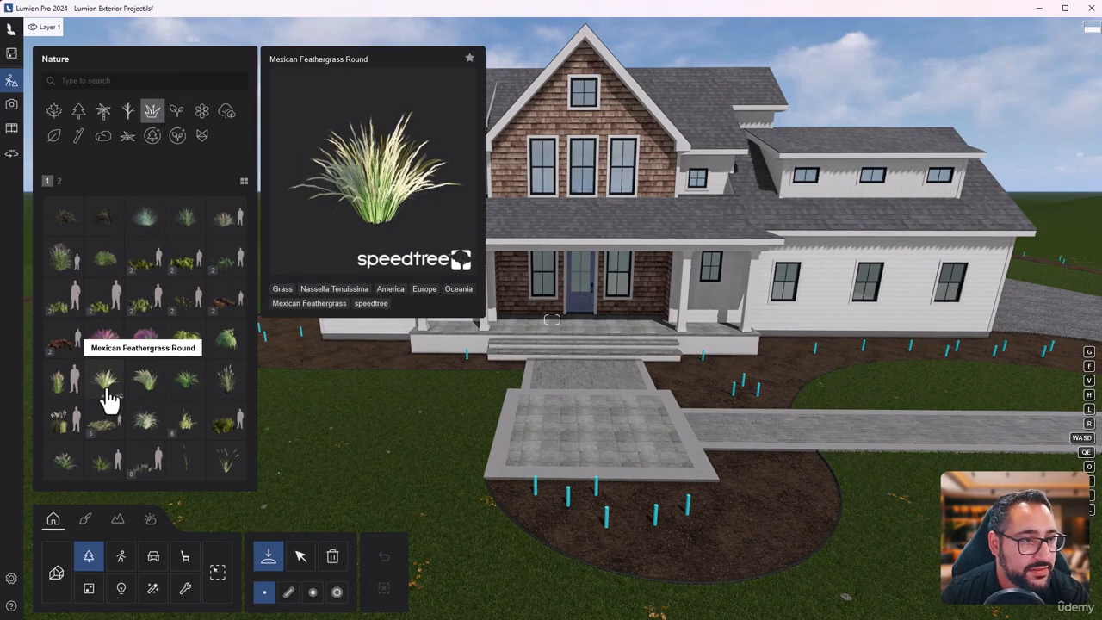
pyautogui.moveTo(236, 244)
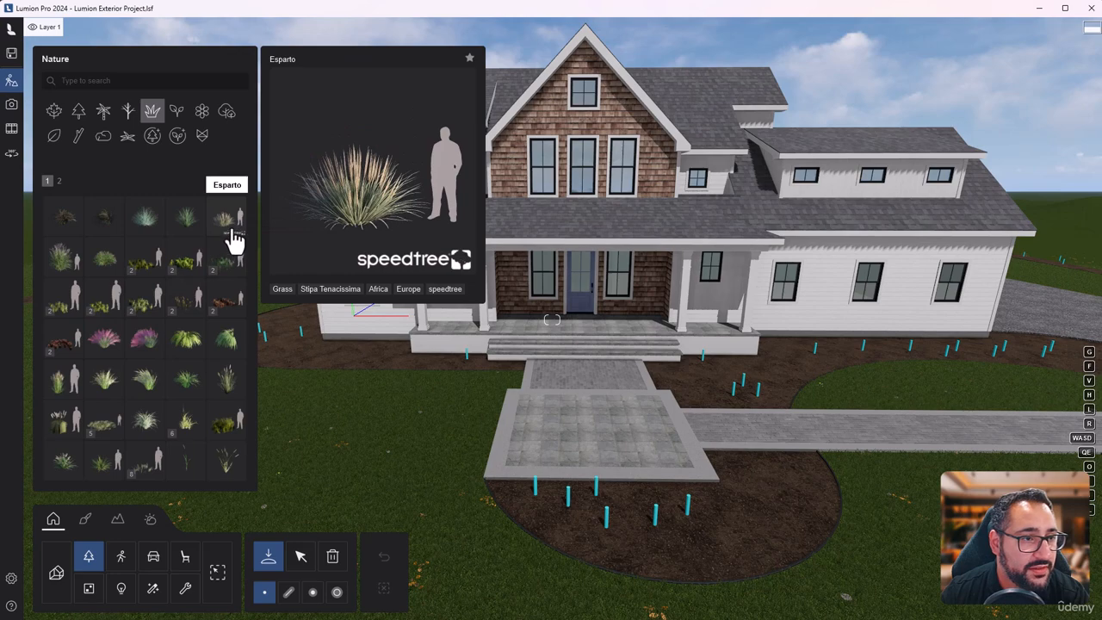
pyautogui.click(109, 396)
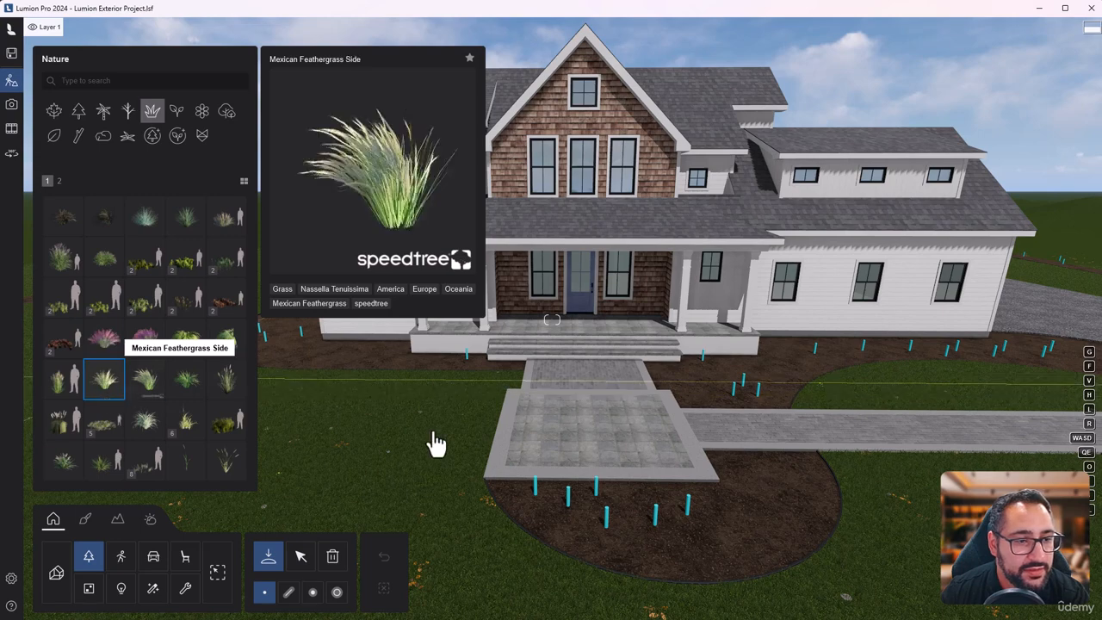
# Step: Compare with the reference photo and place five Mexican Feathergrass Round plants in and around the right end of the bed beside the entry walkway
pyautogui.scroll(3, 541, 515)
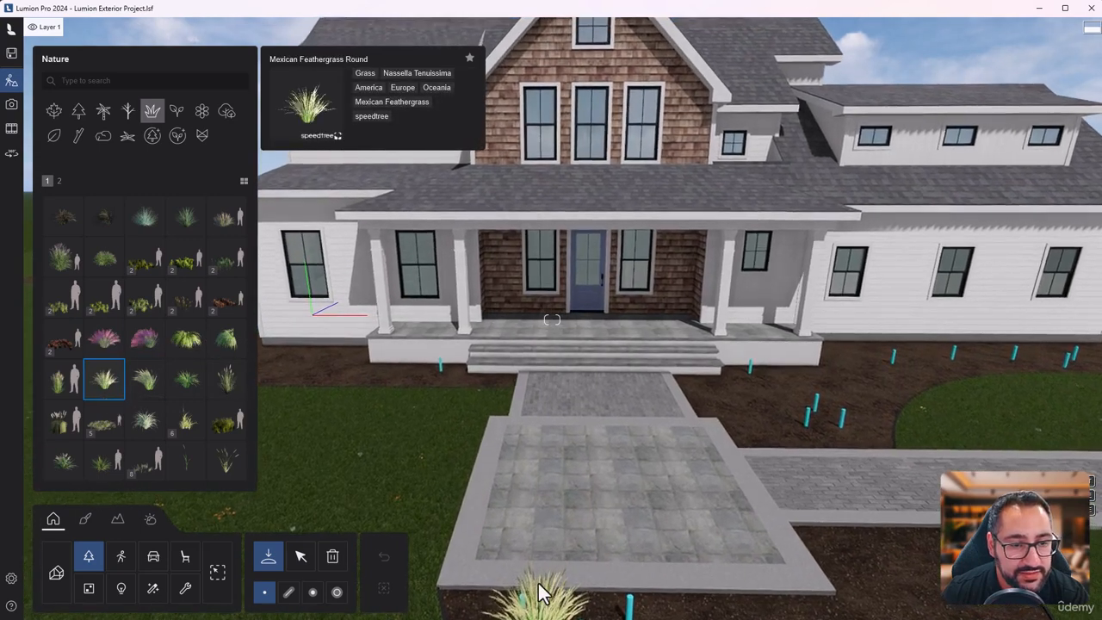
pyautogui.scroll(-3, 541, 588)
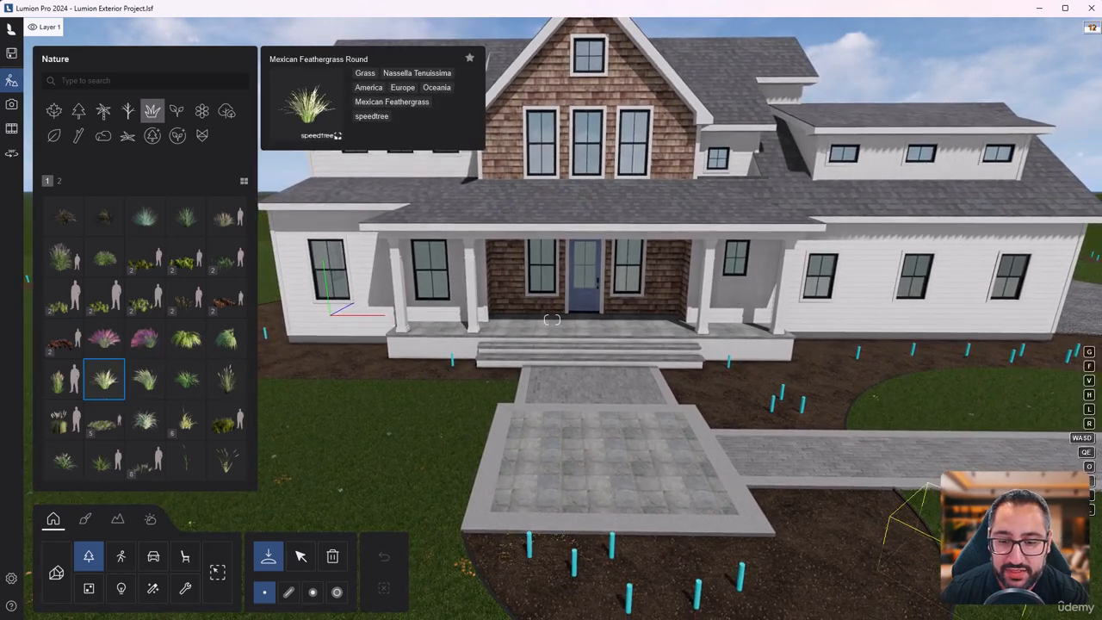
pyautogui.hotkey('alt', 'Tab')
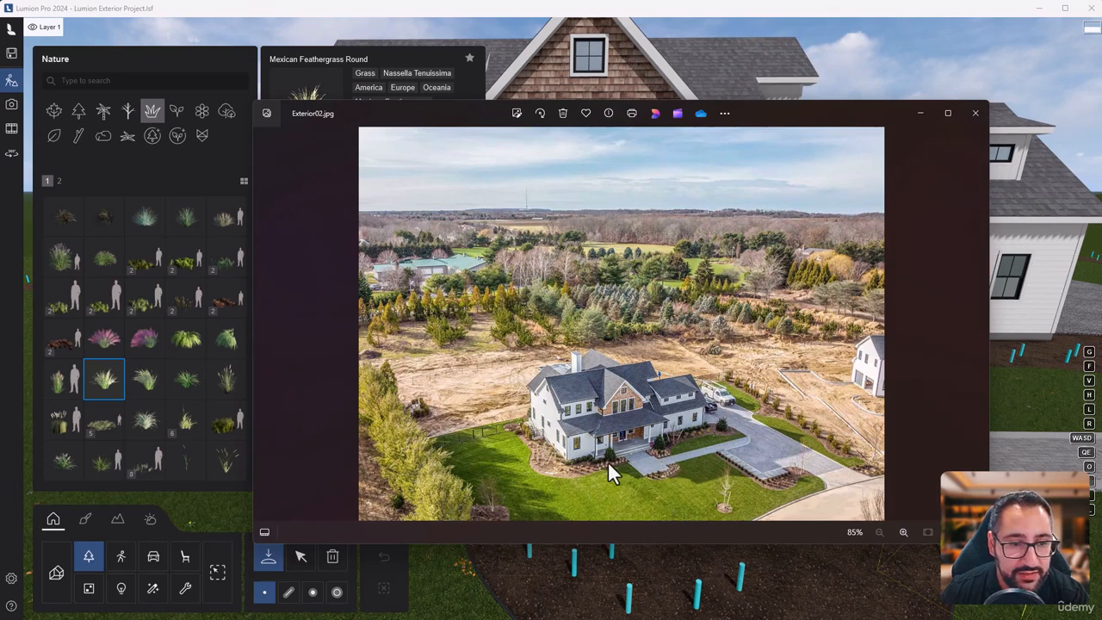
pyautogui.click(701, 578)
pyautogui.press('s')
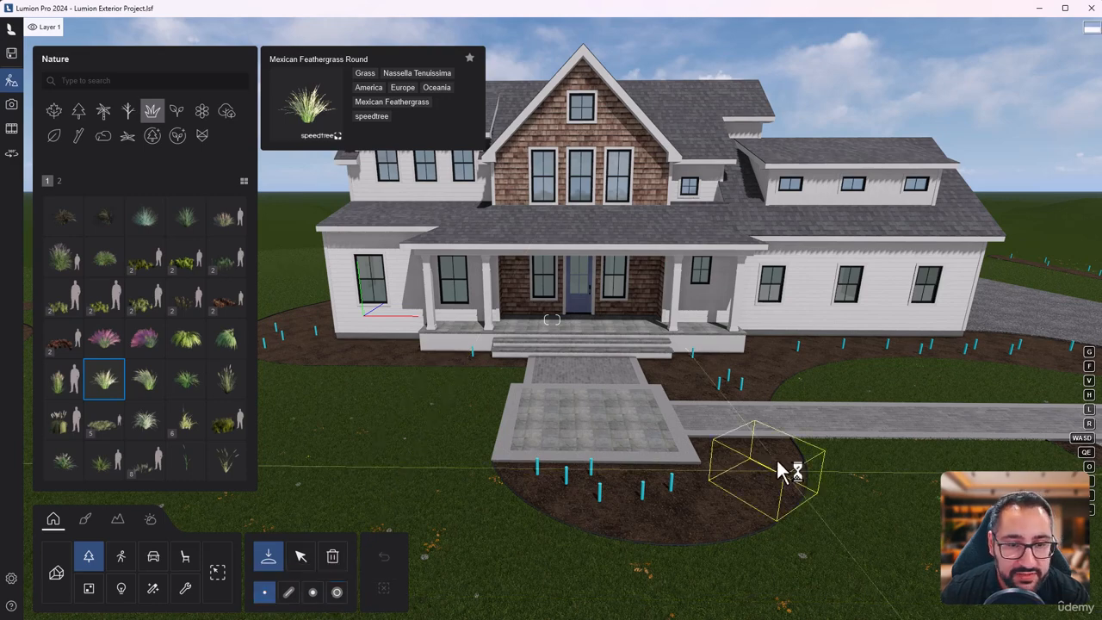
pyautogui.click(731, 471)
pyautogui.click(792, 472)
pyautogui.click(858, 456)
pyautogui.click(874, 501)
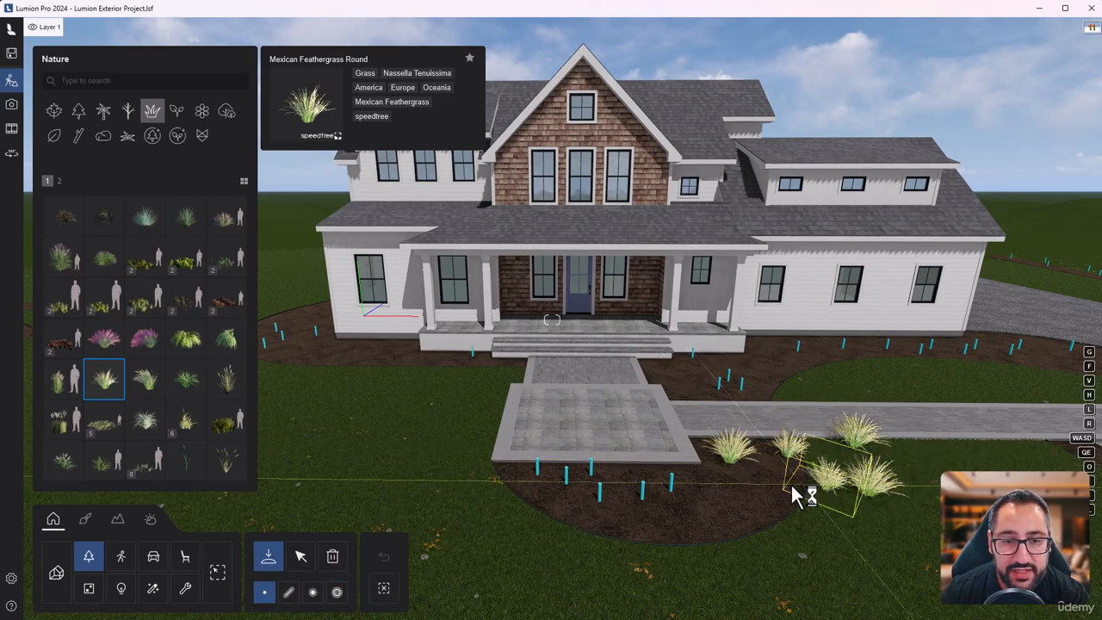
pyautogui.click(794, 495)
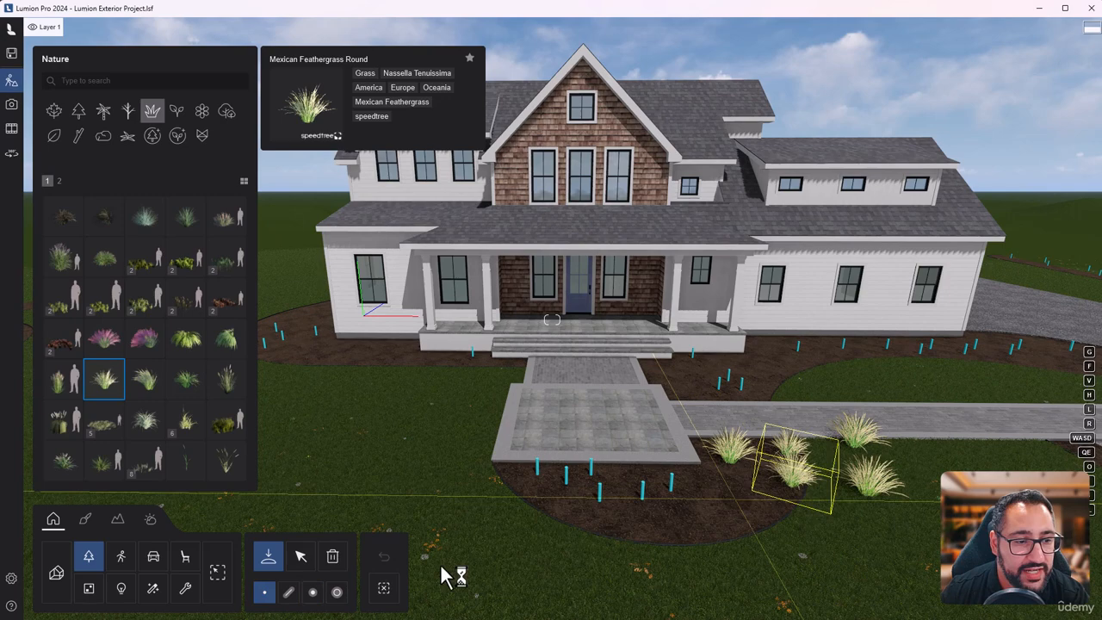
# Step: Place a line of Mexican Feathergrass Round along the front bed, from the entry steps to the left corner of the house
pyautogui.click(288, 591)
pyautogui.scroll(-5, 452, 482)
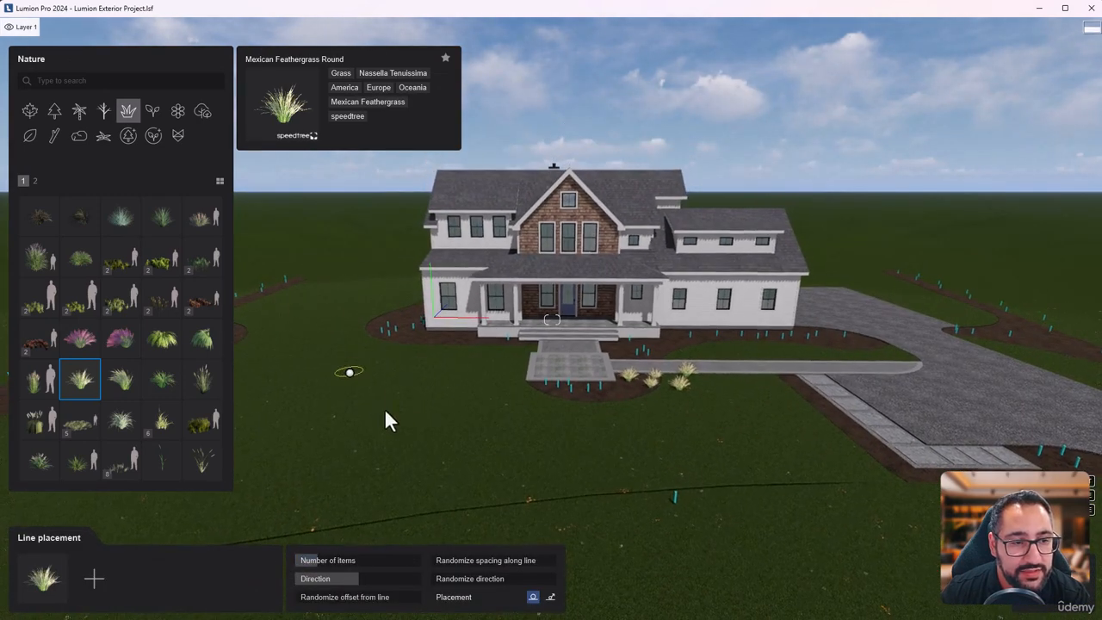
pyautogui.click(523, 343)
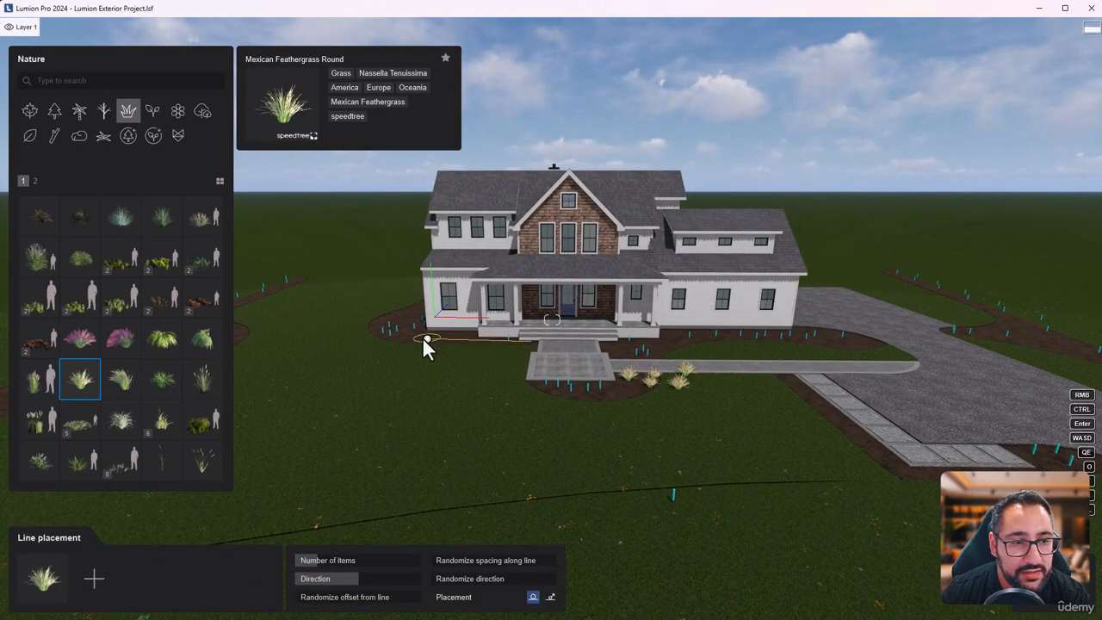
pyautogui.click(415, 342)
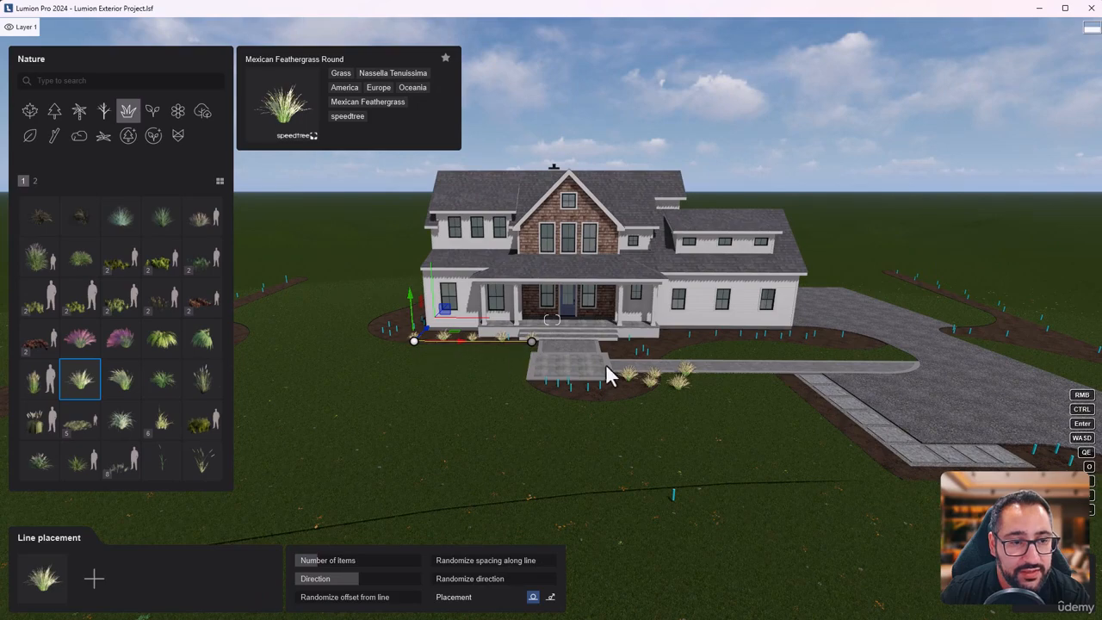
pyautogui.scroll(3, 605, 364)
pyautogui.scroll(8, 551, 320)
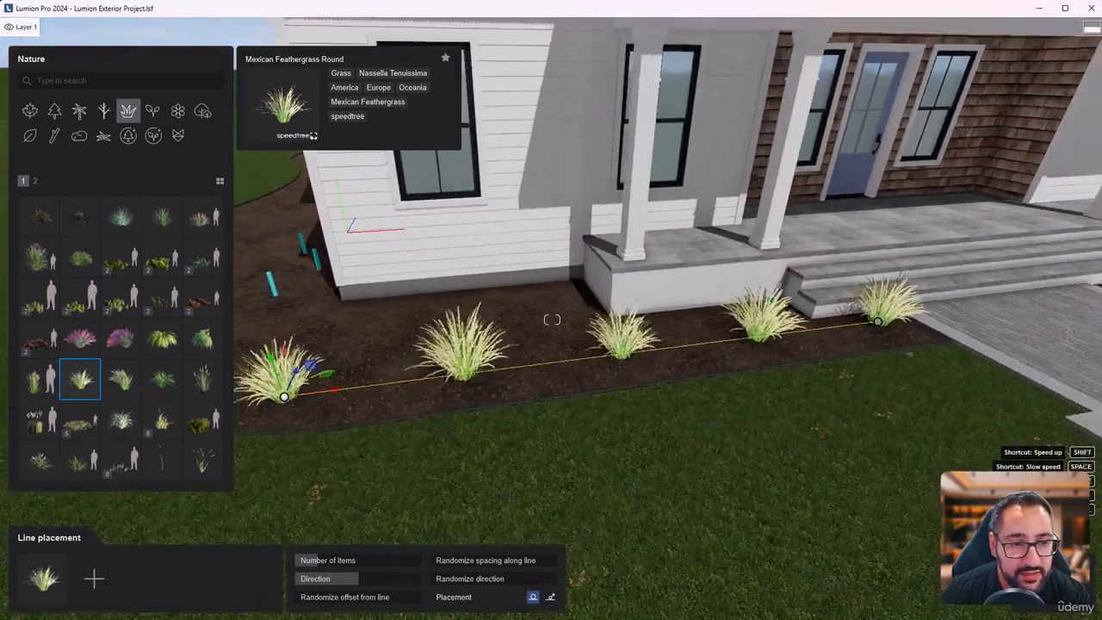
pyautogui.press('s')
pyautogui.moveTo(551, 319); pyautogui.dragTo(511, 397, button='right')
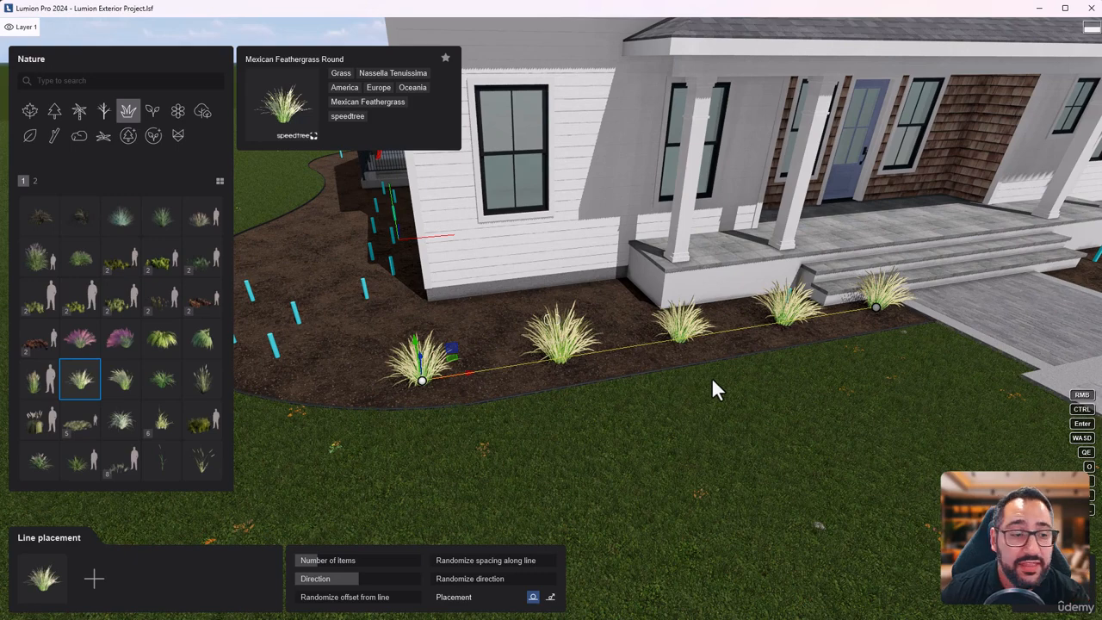
# Step: Adjust the feathergrass line to nine plants following the bed's outer edge, with randomized spacing and direction
pyautogui.moveTo(315, 559); pyautogui.dragTo(325, 559)
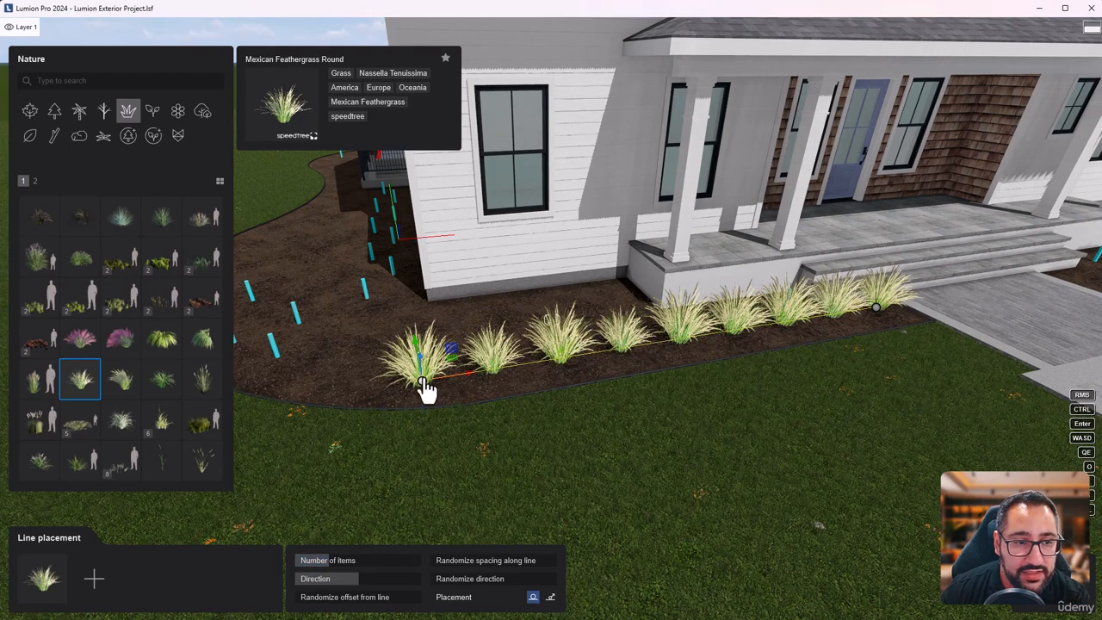
pyautogui.moveTo(422, 380); pyautogui.dragTo(414, 395)
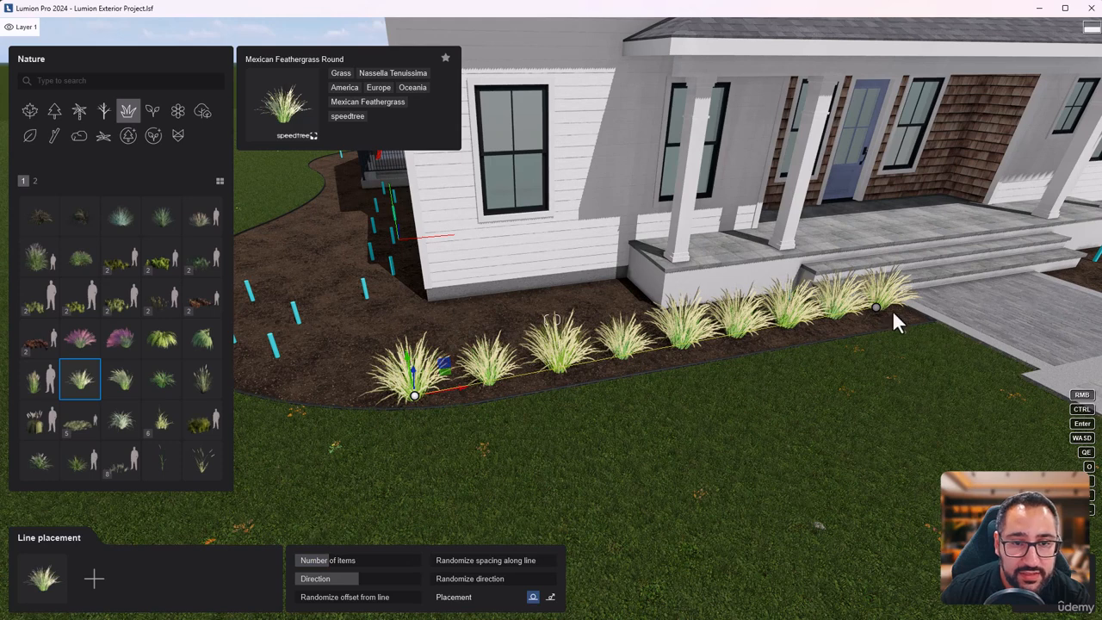
pyautogui.moveTo(876, 309); pyautogui.dragTo(890, 311)
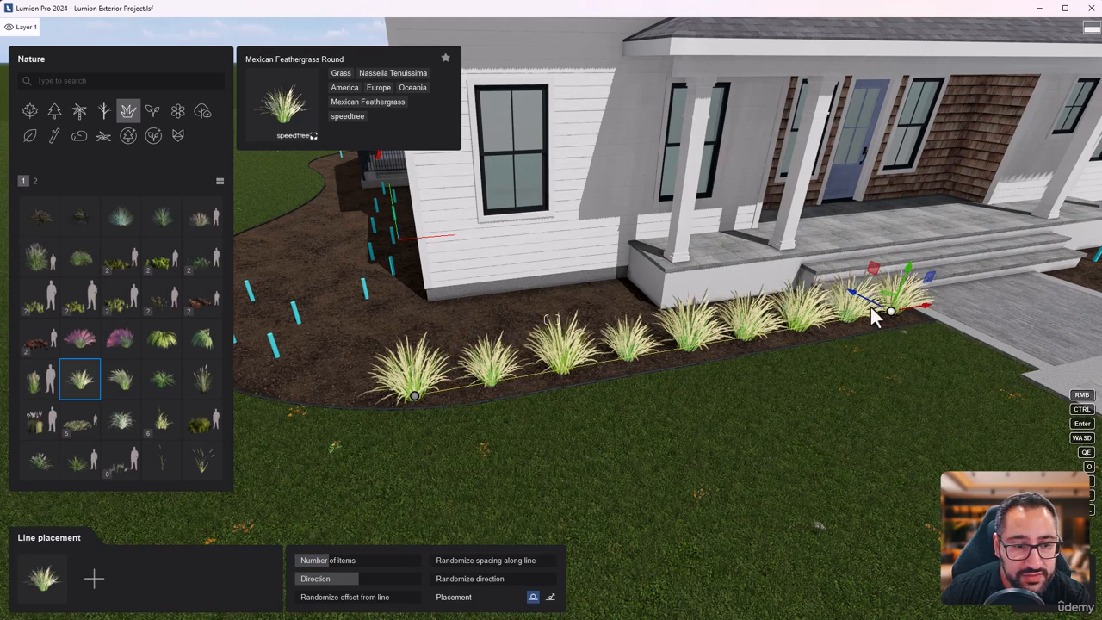
pyautogui.moveTo(433, 560); pyautogui.dragTo(487, 578)
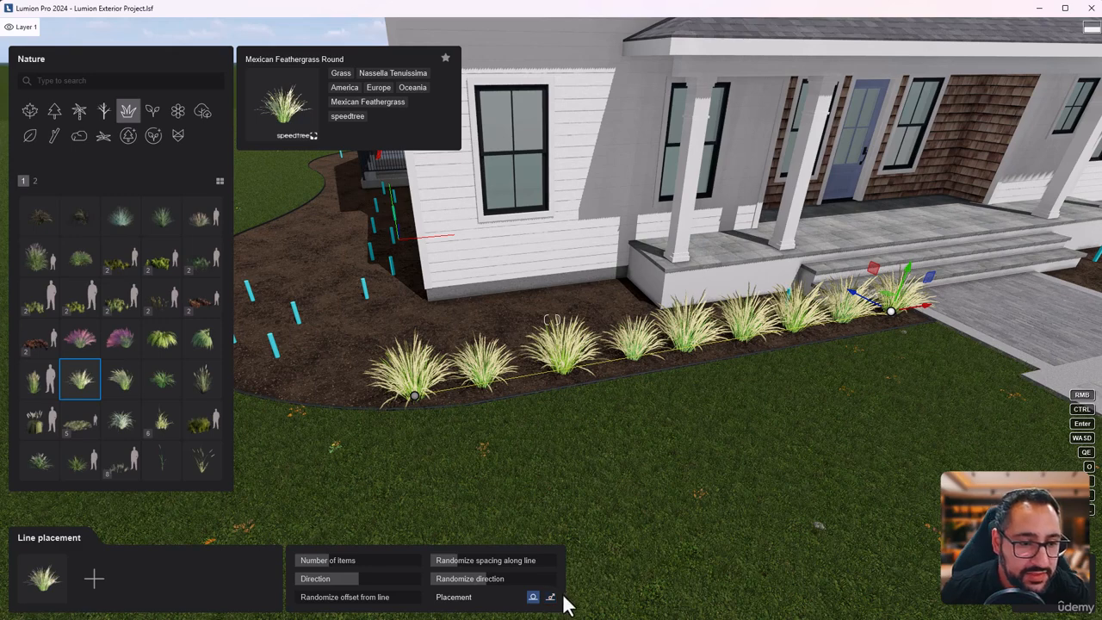
# Step: Randomize the feathergrass row's offset from the line and finish the line placement along the front bed
pyautogui.moveTo(301, 600); pyautogui.dragTo(306, 604)
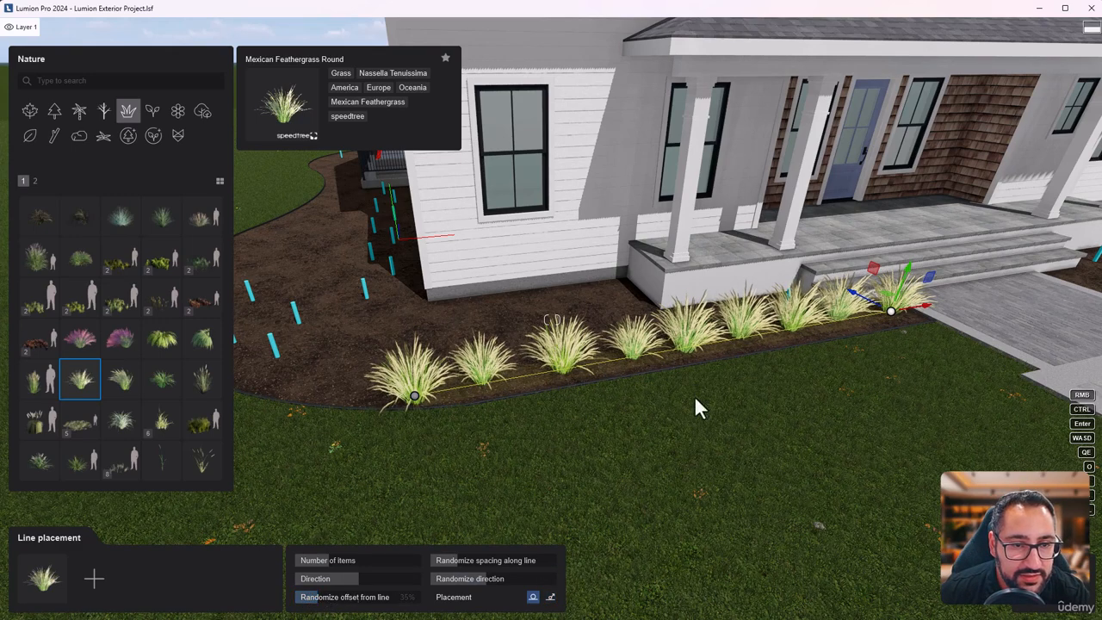
pyautogui.scroll(-5, 783, 442)
pyautogui.moveTo(793, 410); pyautogui.dragTo(748, 413, button='right')
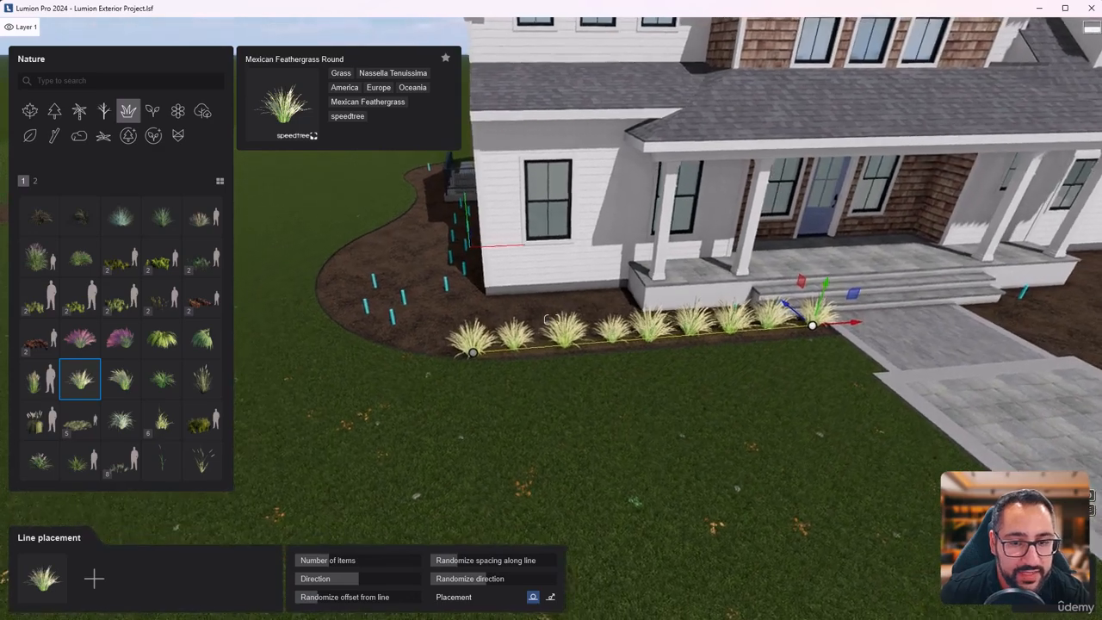
pyautogui.click(1059, 614)
# Step: Check the Exterior02 reference photo and place one Mexican Feathergrass Round behind the front row, beside the porch's left corner
pyautogui.press('d')
pyautogui.moveTo(857, 474); pyautogui.dragTo(779, 475, button='right')
pyautogui.moveTo(552, 319); pyautogui.dragTo(508, 320, button='right')
pyautogui.hotkey('alt', 'Tab')
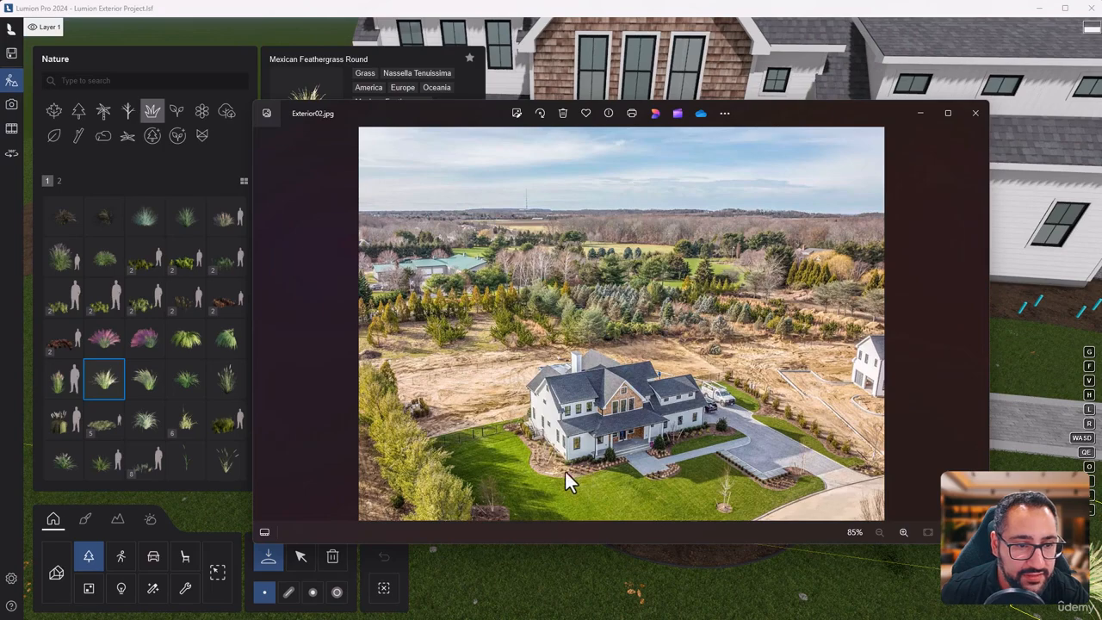
pyautogui.hotkey('alt', 'Tab')
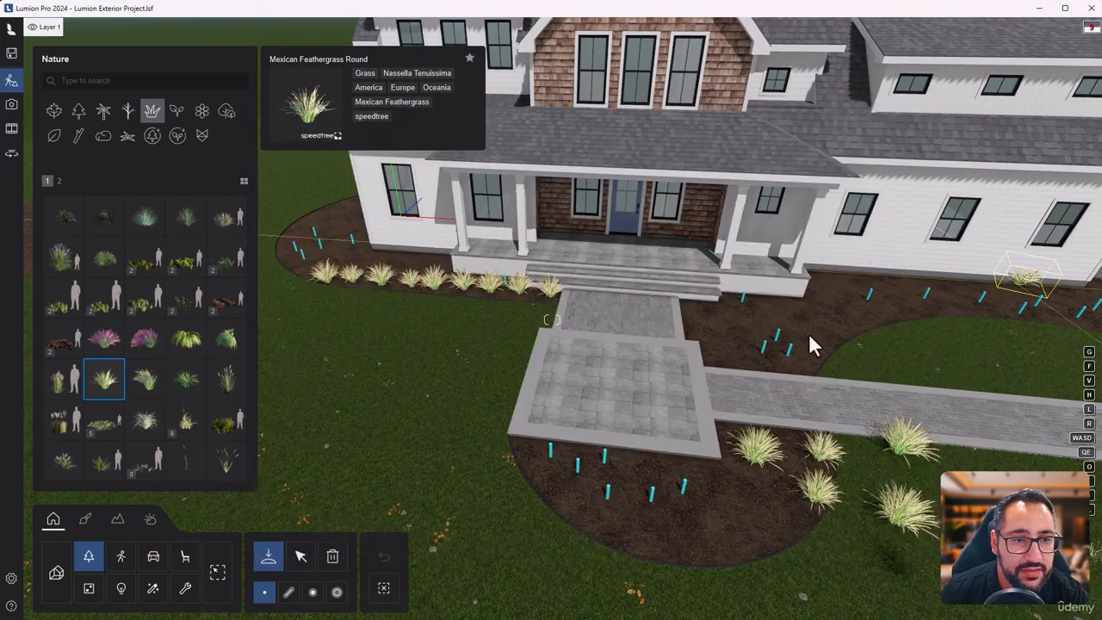
pyautogui.press('a')
pyautogui.moveTo(715, 424); pyautogui.dragTo(658, 378, button='right')
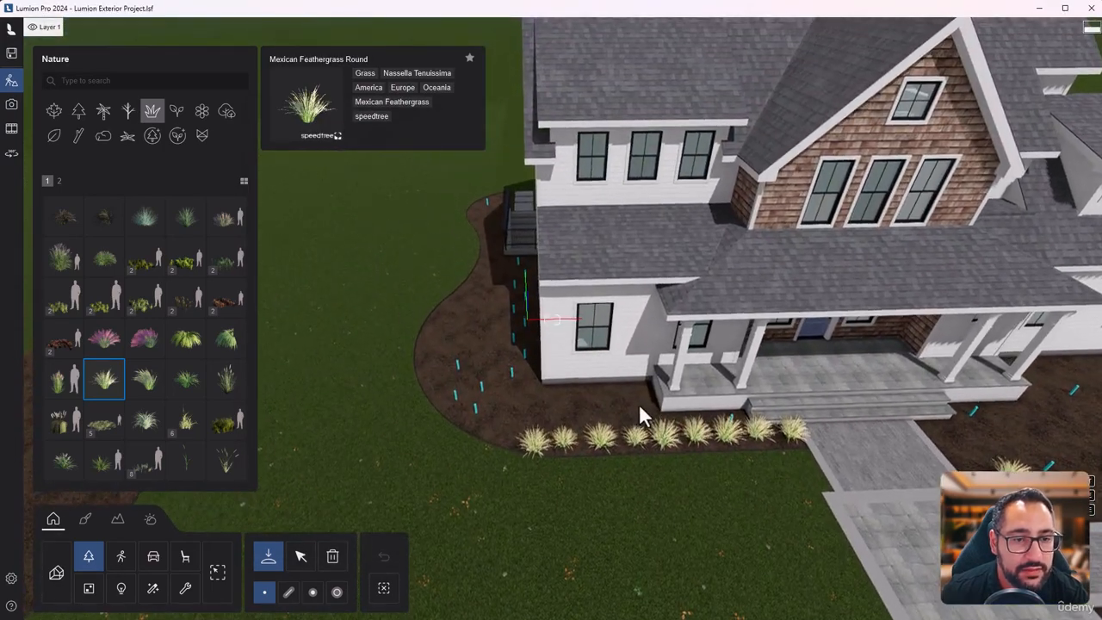
pyautogui.click(645, 417)
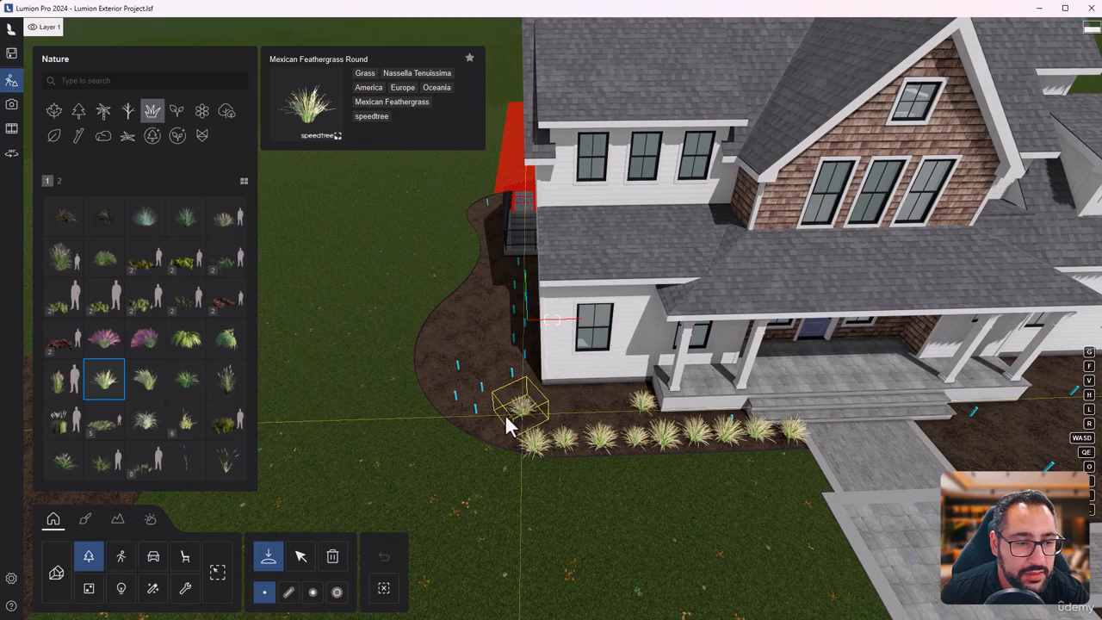
# Step: Place a second line of four Mexican Feathergrass Round behind the front row, between the bed's left part and the porch corner
pyautogui.click(289, 591)
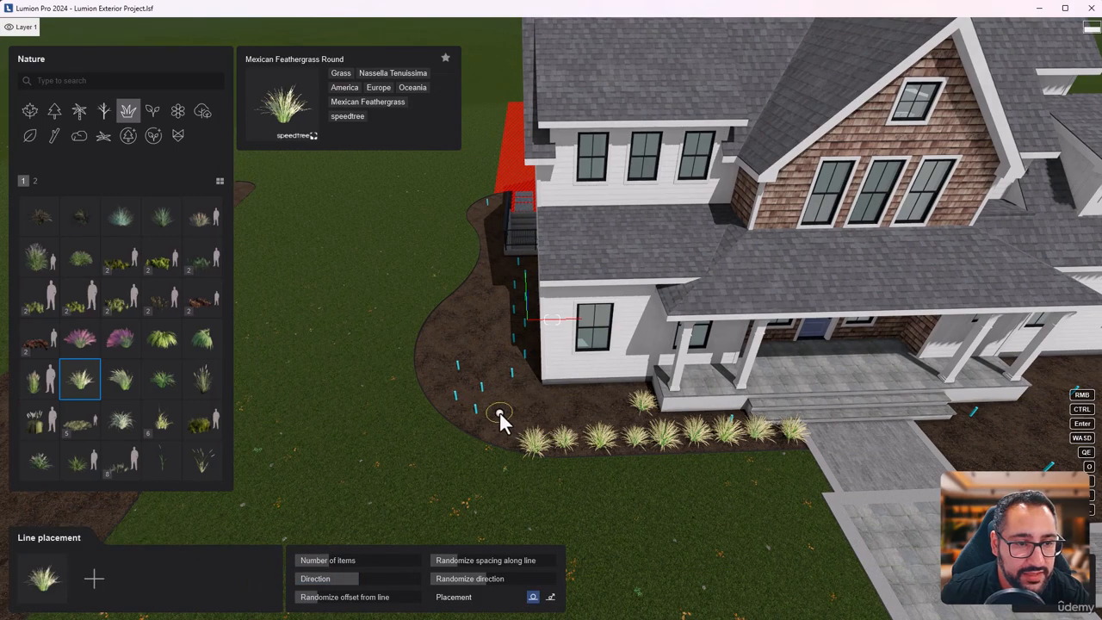
pyautogui.click(642, 406)
pyautogui.press('w')
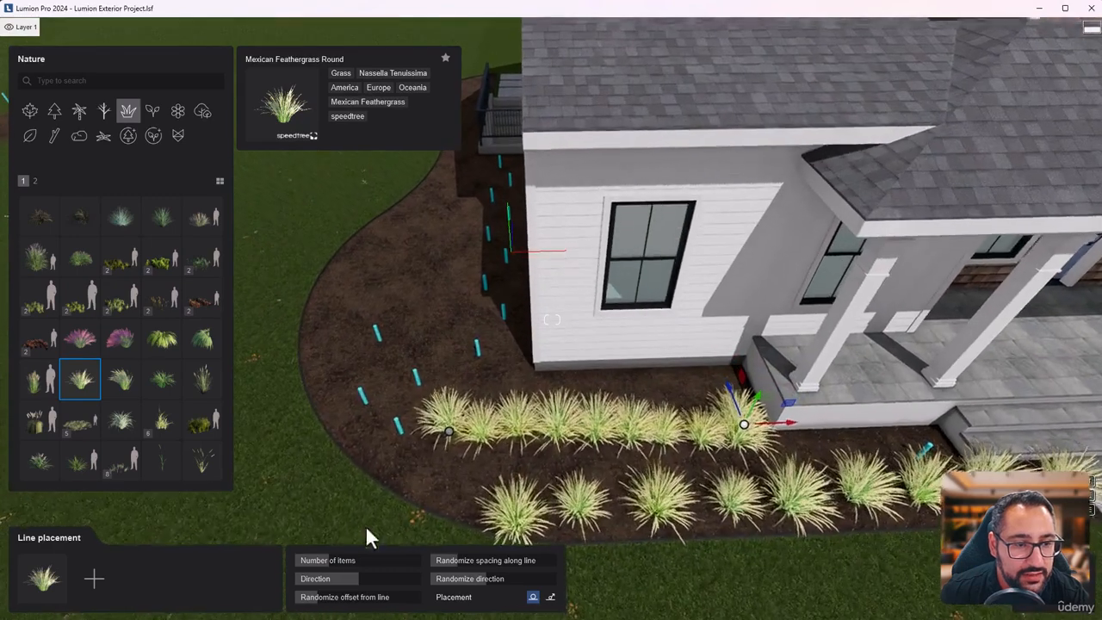
pyautogui.moveTo(331, 560); pyautogui.dragTo(312, 568)
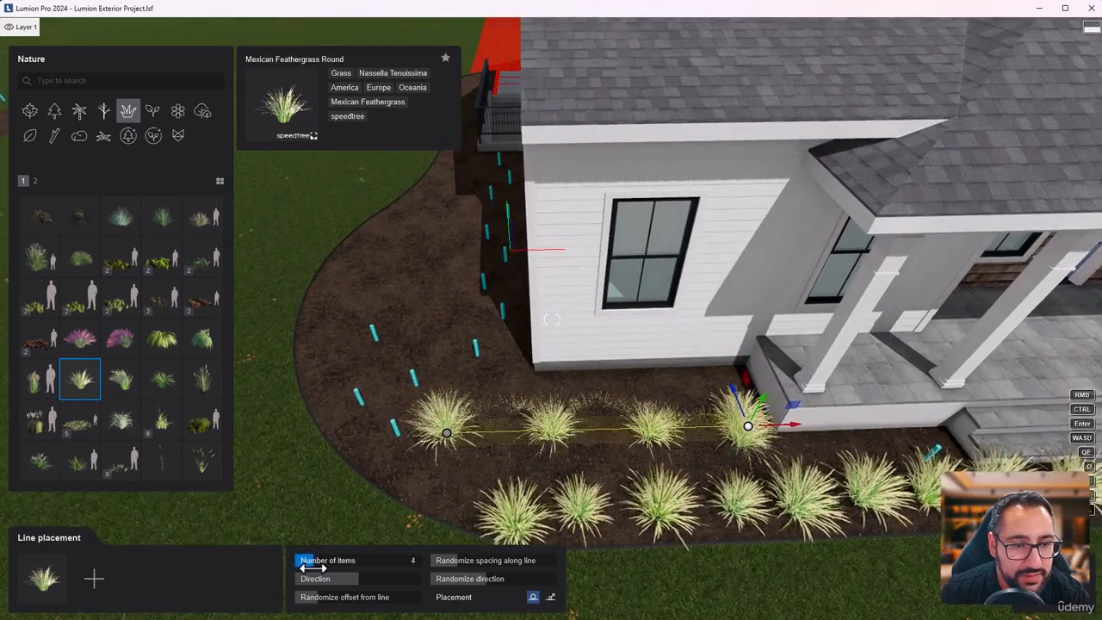
pyautogui.click(744, 419)
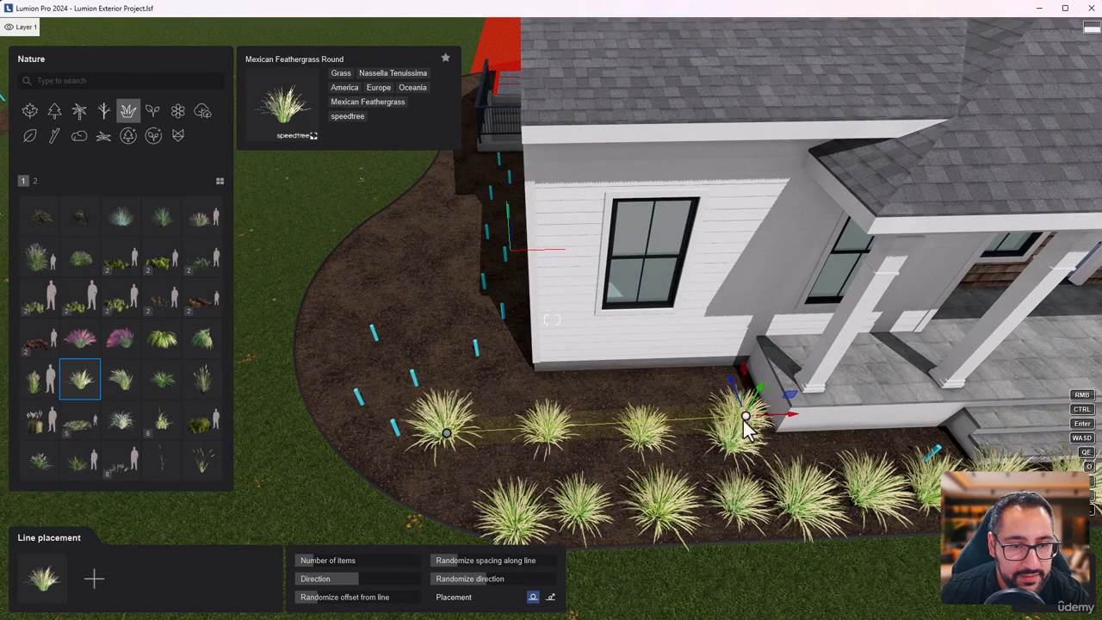
pyautogui.moveTo(748, 420); pyautogui.dragTo(744, 407)
pyautogui.click(743, 419)
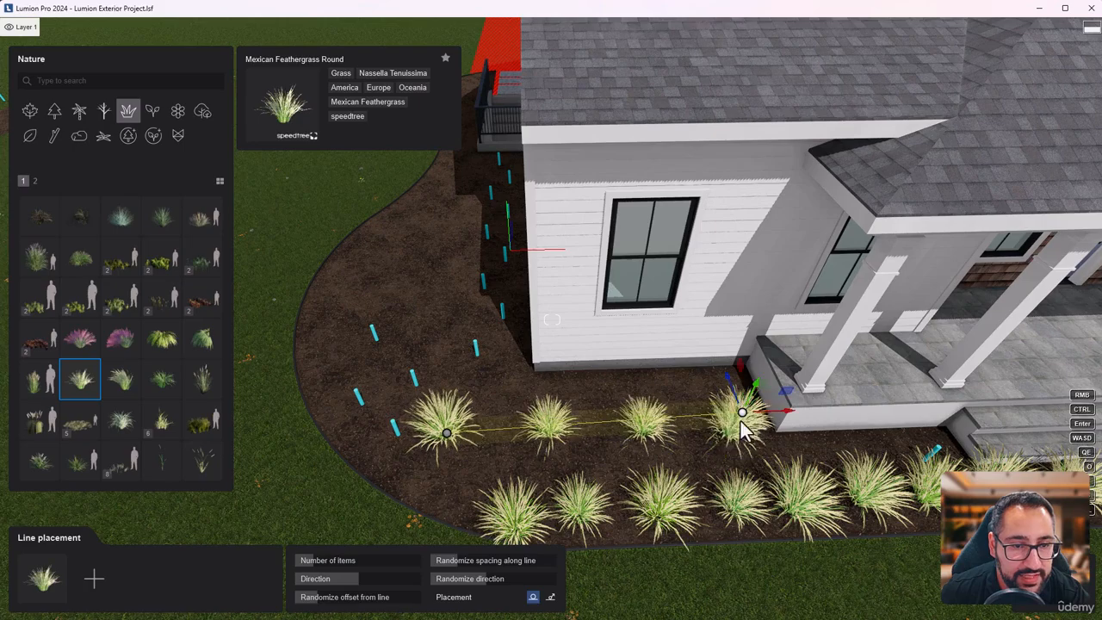
pyautogui.press('s')
pyautogui.moveTo(751, 456); pyautogui.dragTo(779, 480, button='right')
pyautogui.press('q')
pyautogui.press('Escape')
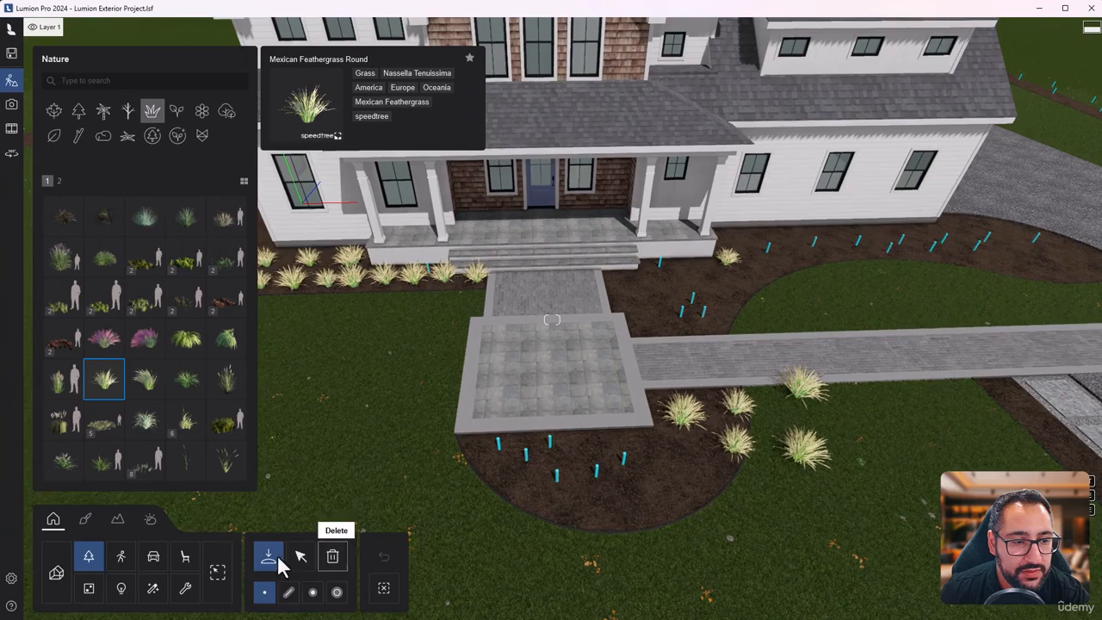
# Step: Place a cluster of five Mexican Feathergrass Round with randomized positions in the rounded bed below the entry walkway's landing
pyautogui.click(313, 592)
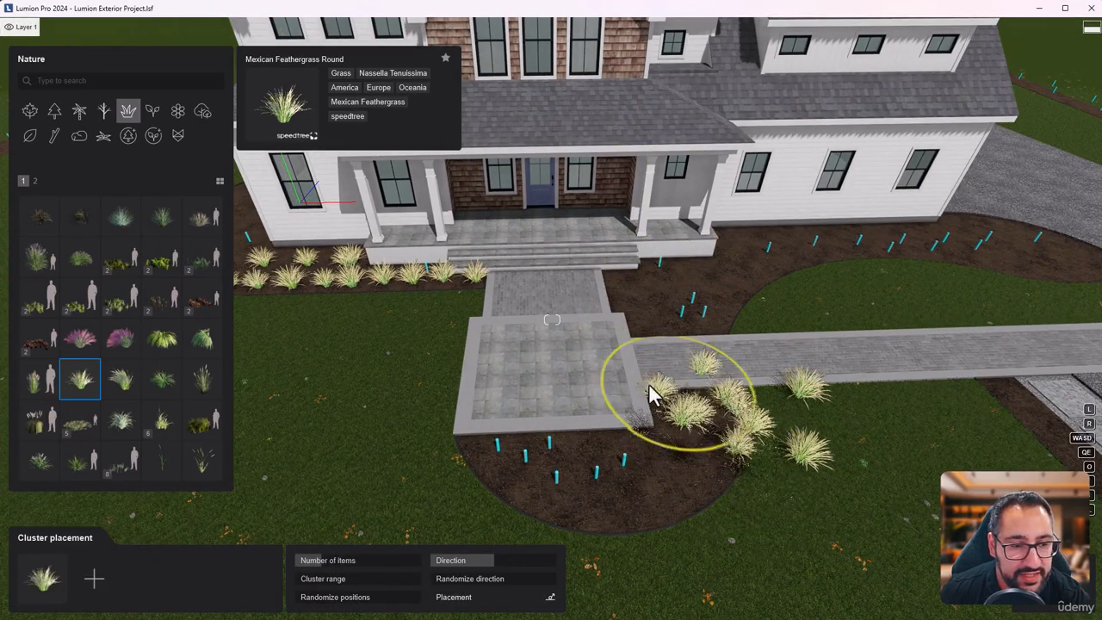
pyautogui.moveTo(366, 560); pyautogui.dragTo(310, 599)
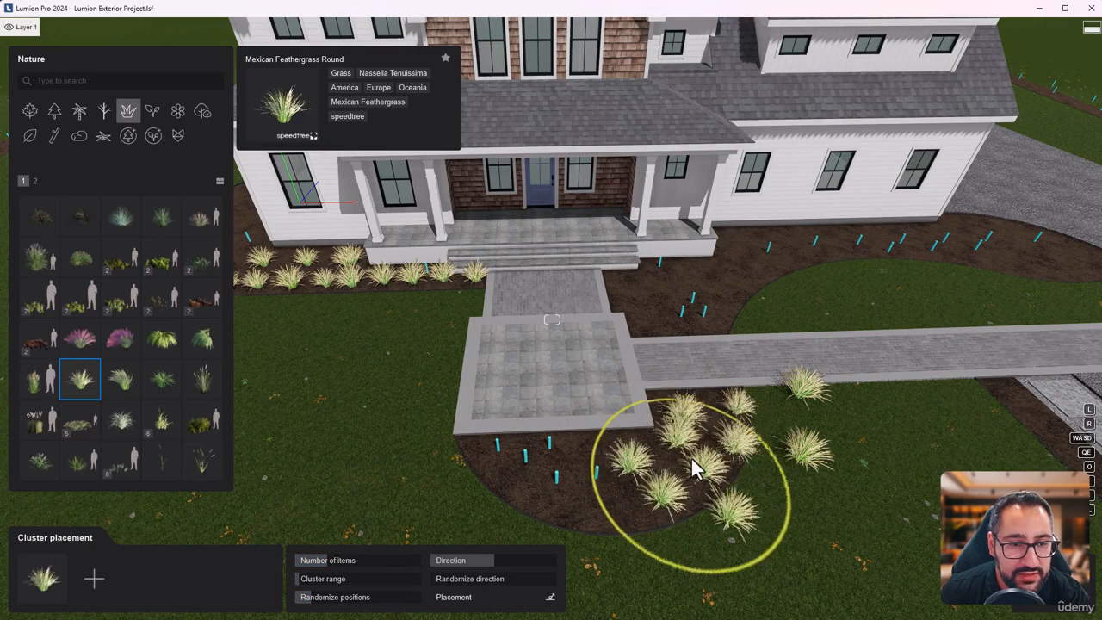
pyautogui.click(693, 462)
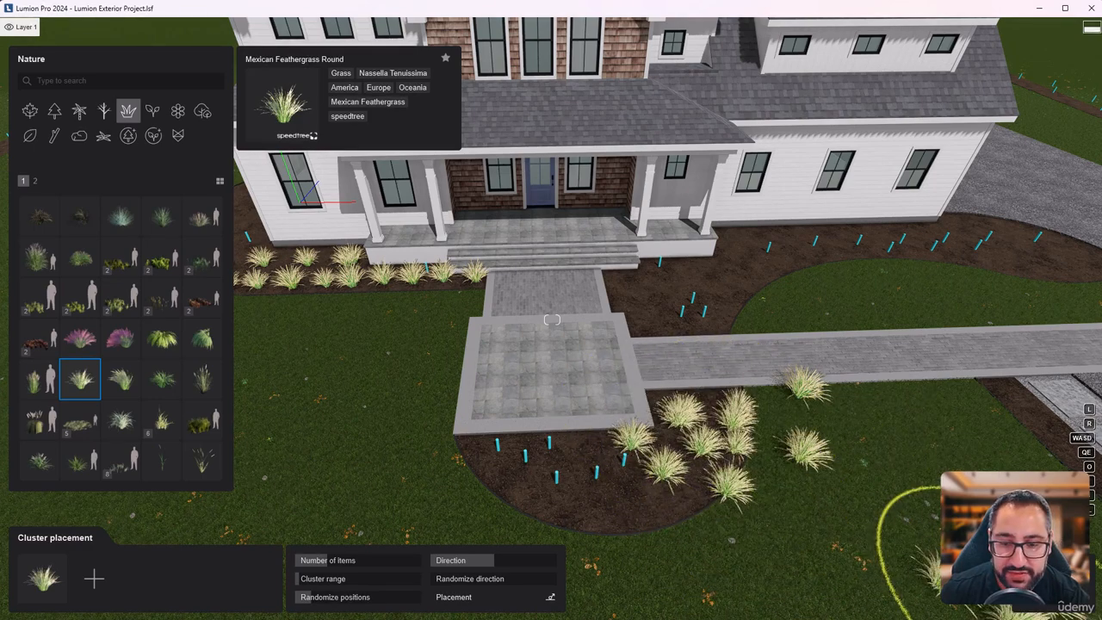
# Step: Compare with the Exterior02 photo and place feathergrass clusters in the bed to the right of the entry steps
pyautogui.hotkey('alt', 'Tab')
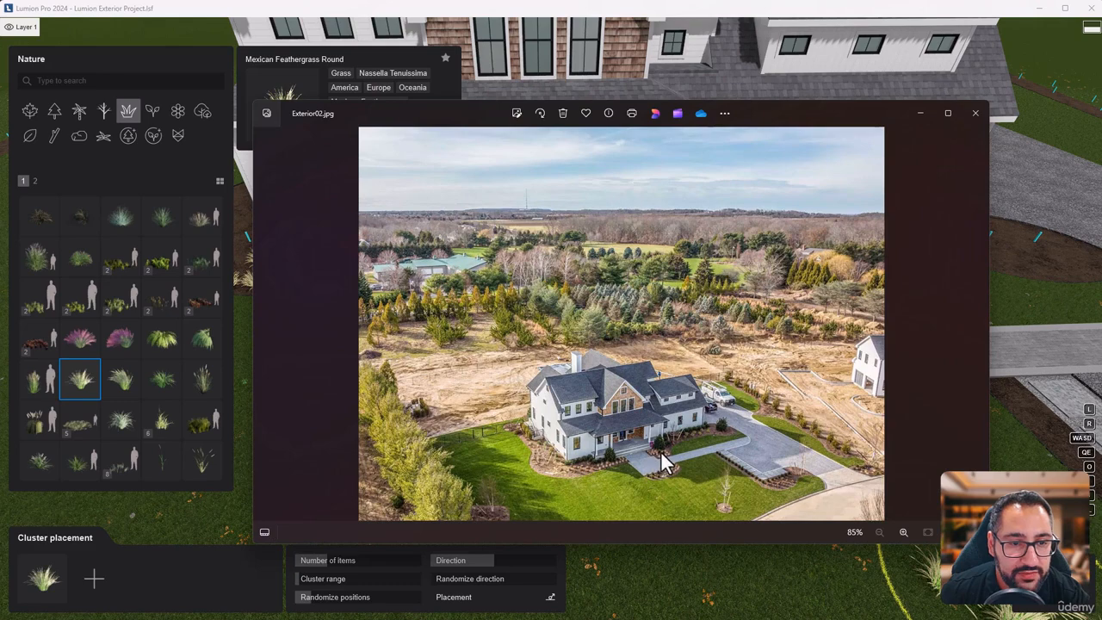
pyautogui.hotkey('alt', 'Tab')
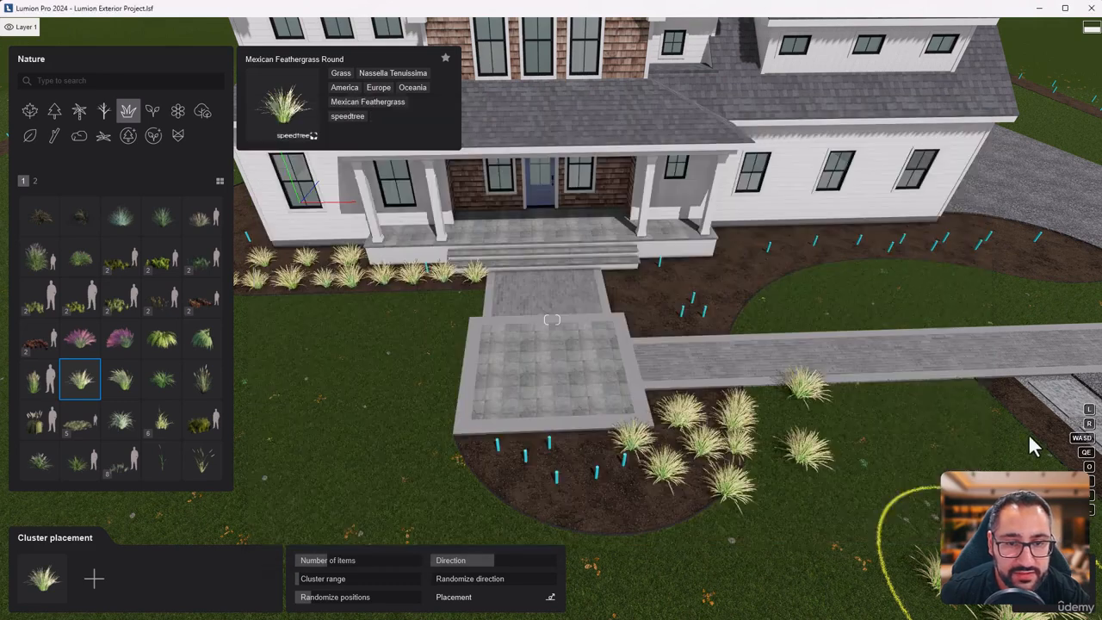
pyautogui.click(655, 296)
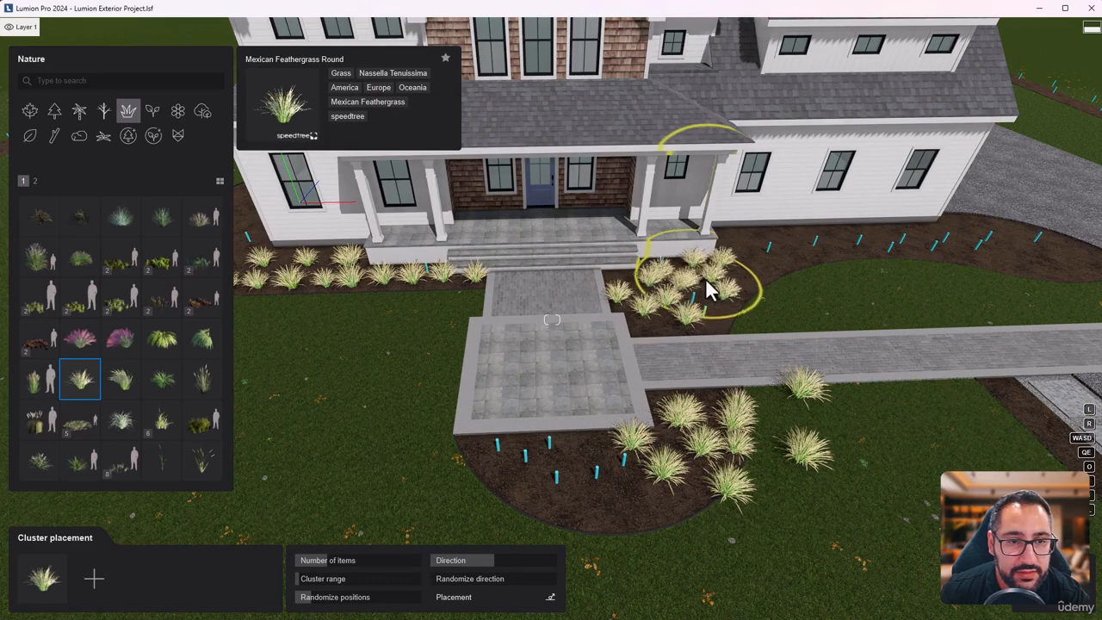
pyautogui.press('s')
pyautogui.moveTo(746, 349); pyautogui.dragTo(859, 206, button='right')
pyautogui.click(787, 294)
pyautogui.press('a')
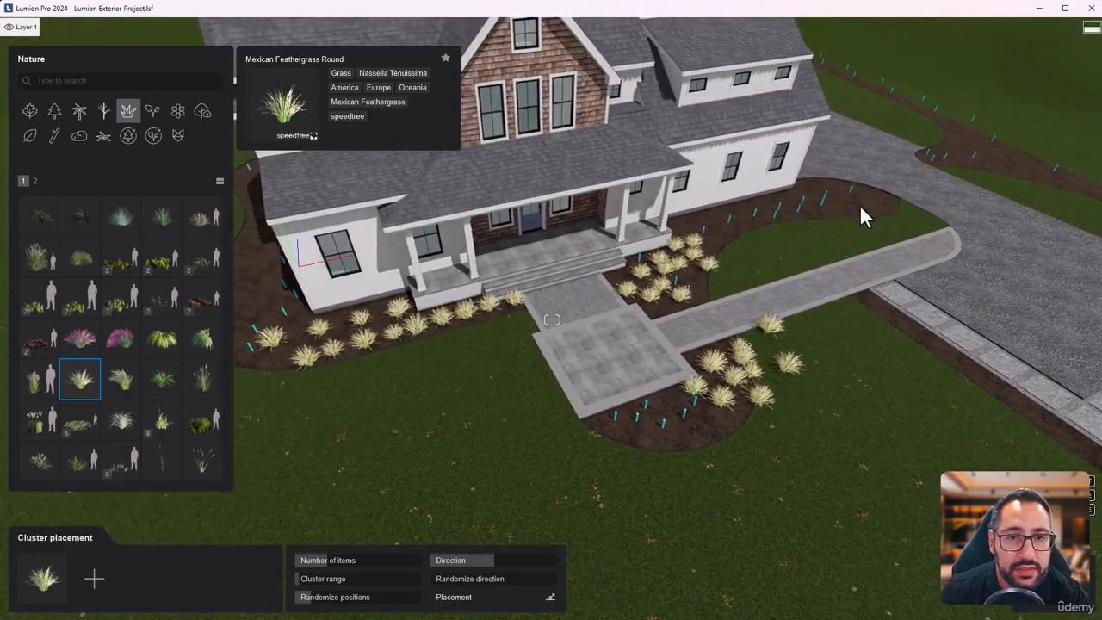
# Step: Place one feathergrass cluster at the driveway end of the front bed and another in the bed at the house's left side
pyautogui.click(858, 206)
pyautogui.press('a')
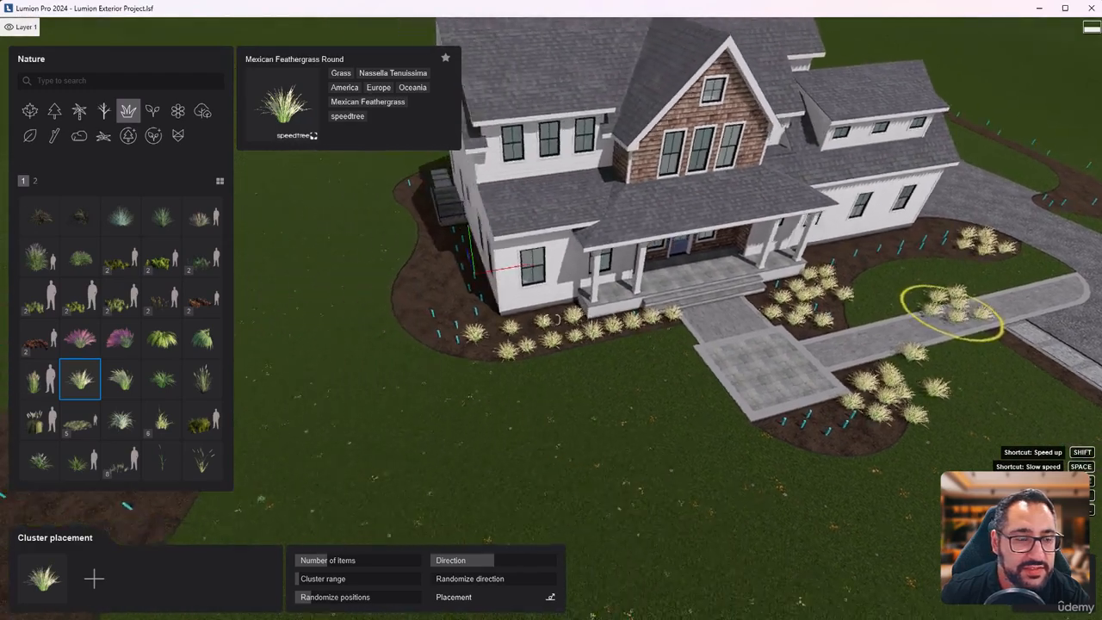
pyautogui.click(513, 292)
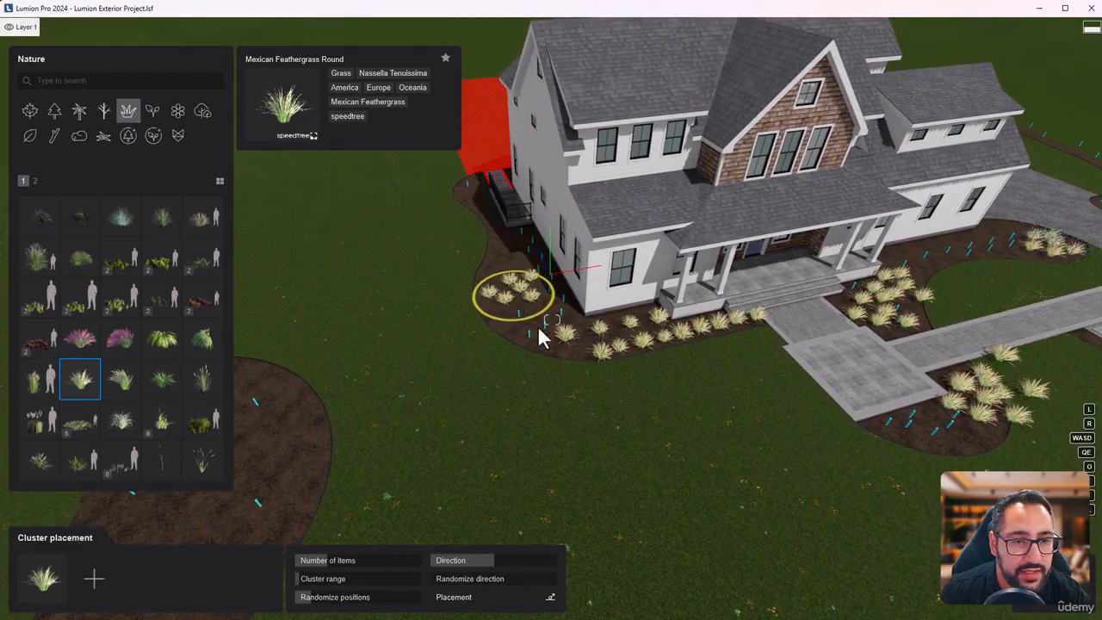
pyautogui.press('d')
pyautogui.press('w')
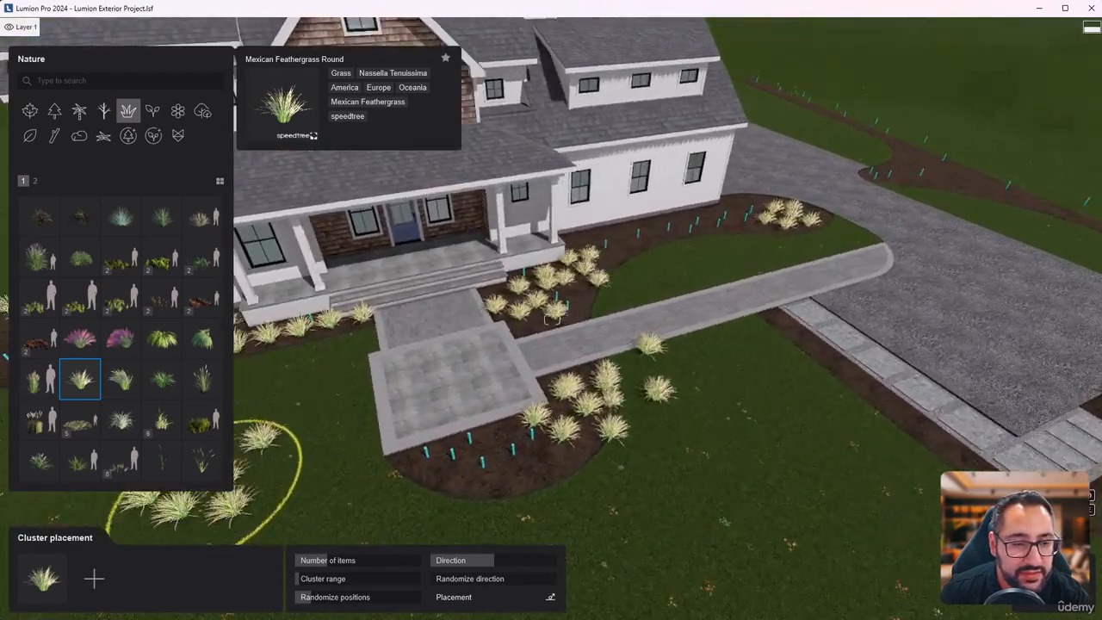
pyautogui.click(1028, 578)
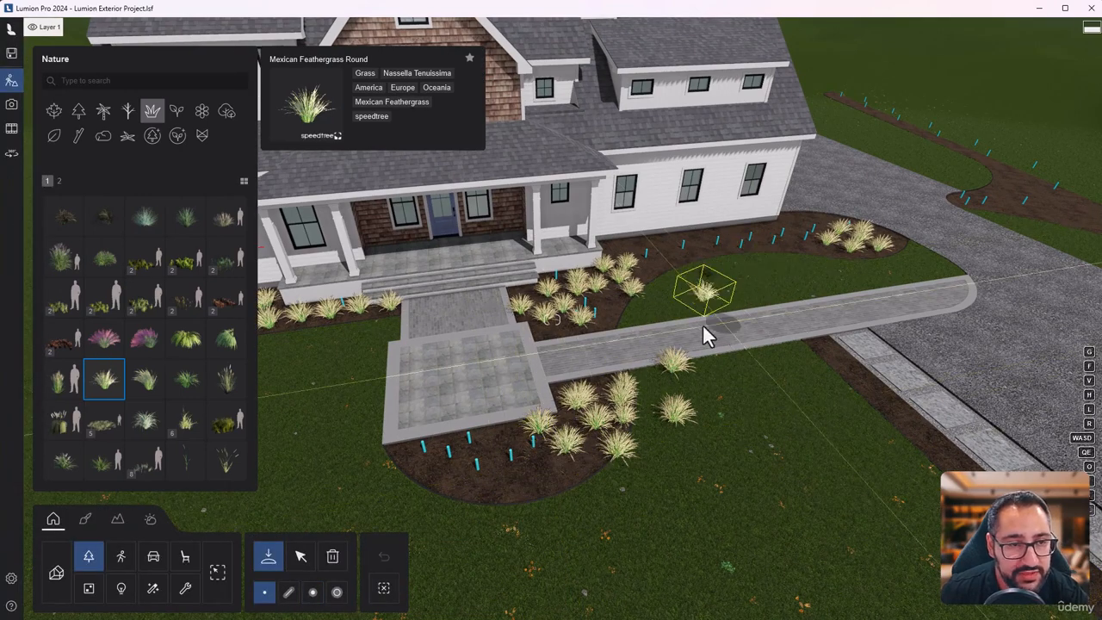
# Step: Paint Mexican Feathergrass Round across the front lawn using paint placement
pyautogui.moveTo(704, 327); pyautogui.dragTo(878, 321, button='right')
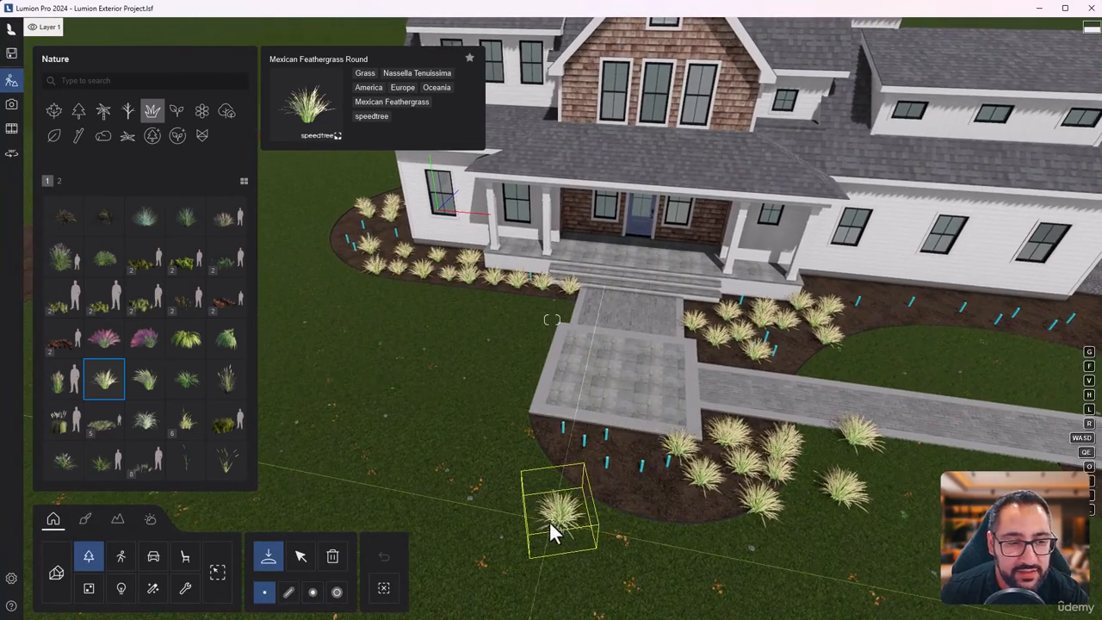
pyautogui.click(337, 592)
pyautogui.scroll(-10, 516, 494)
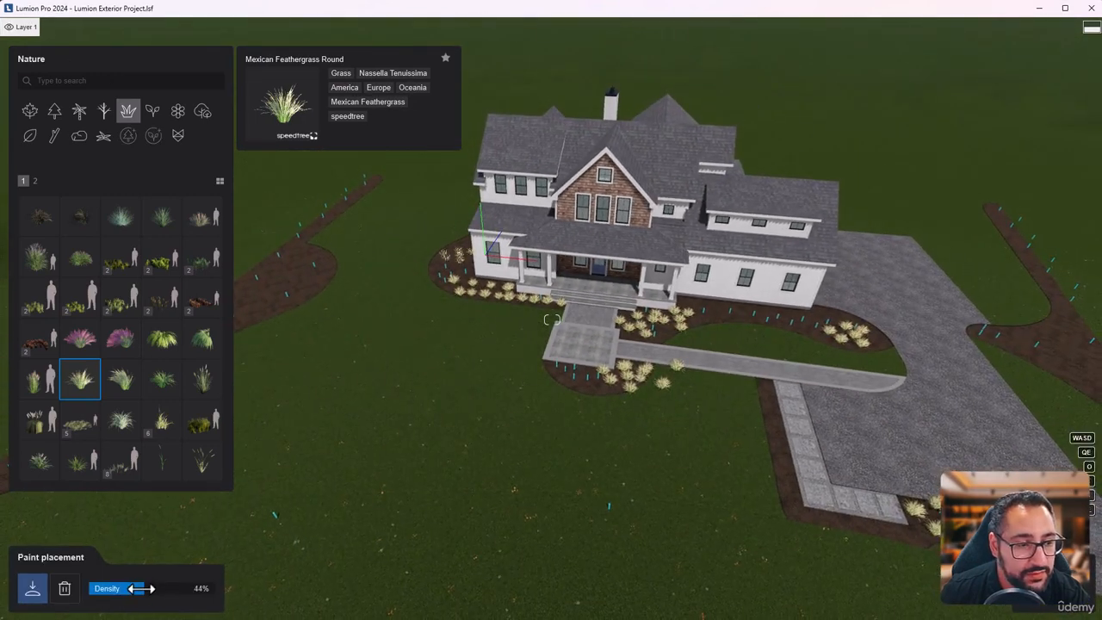
pyautogui.moveTo(327, 485)
pyautogui.mouseDown()
pyautogui.moveTo(408, 396)
pyautogui.moveTo(388, 408)
pyautogui.moveTo(479, 488)
pyautogui.moveTo(652, 508)
pyautogui.mouseUp()
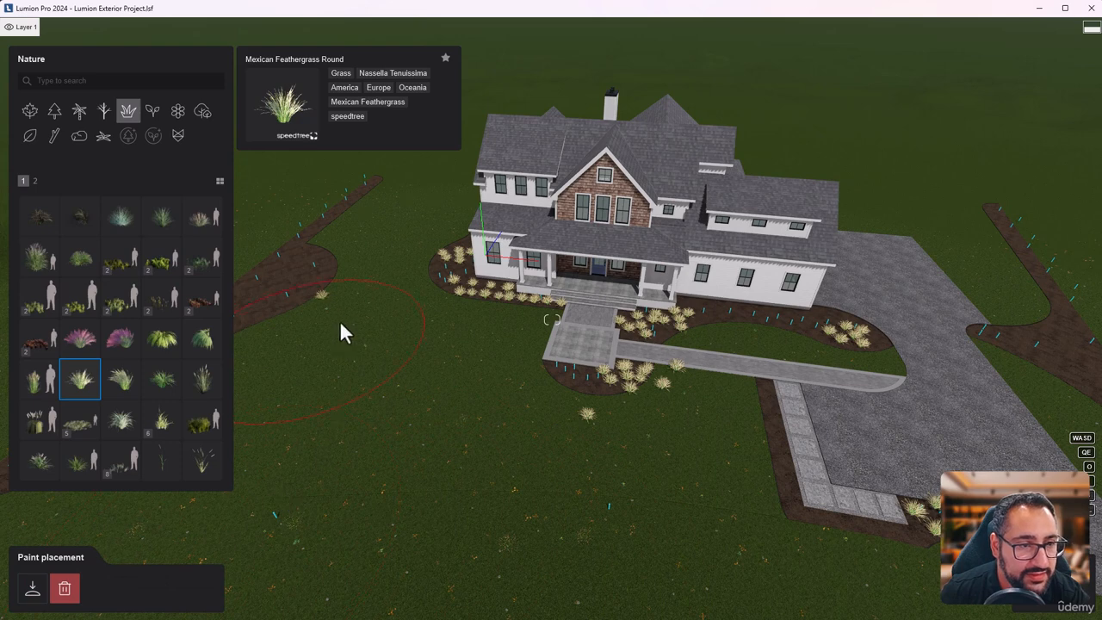
# Step: Erase the painted feathergrass from the lawn, along with the plants in and around the rounded bed below the landing
pyautogui.click(708, 500)
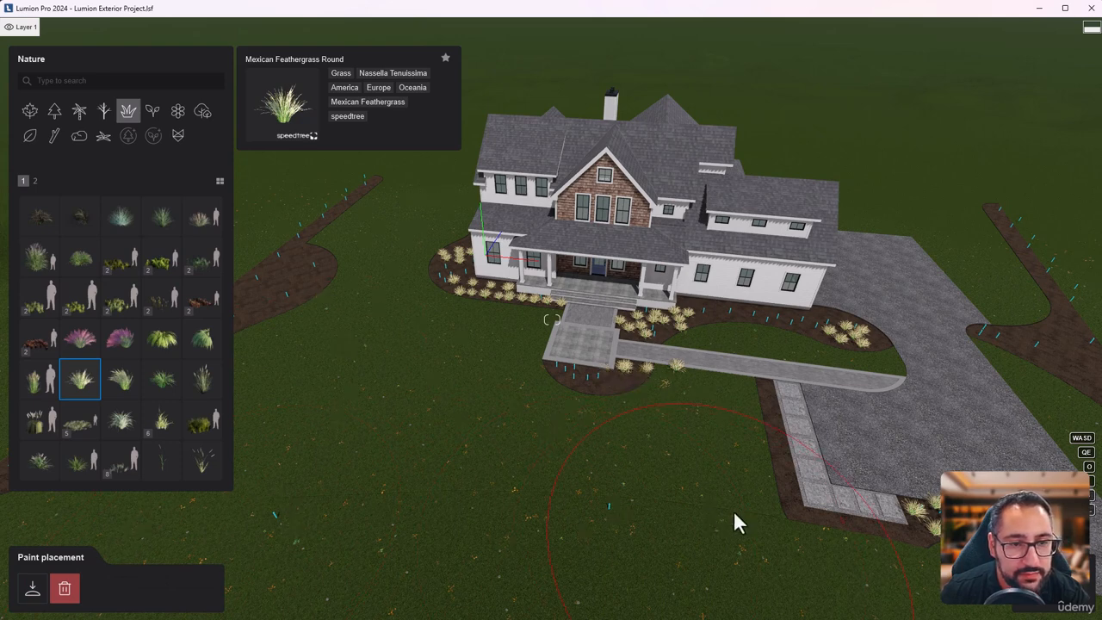
pyautogui.moveTo(716, 470); pyautogui.dragTo(712, 450)
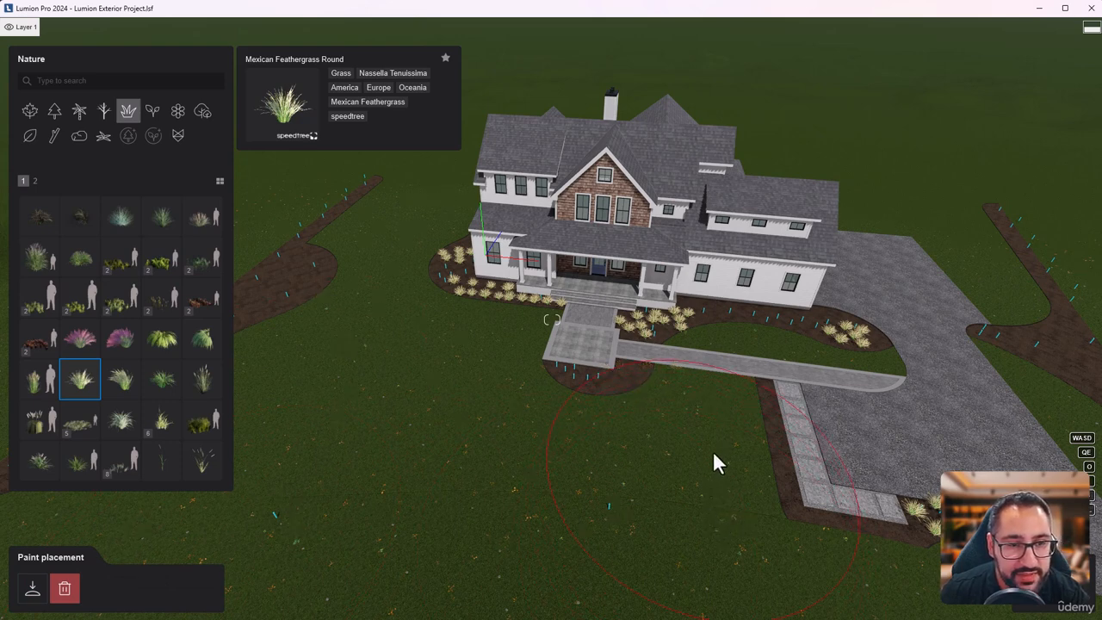
pyautogui.press('w')
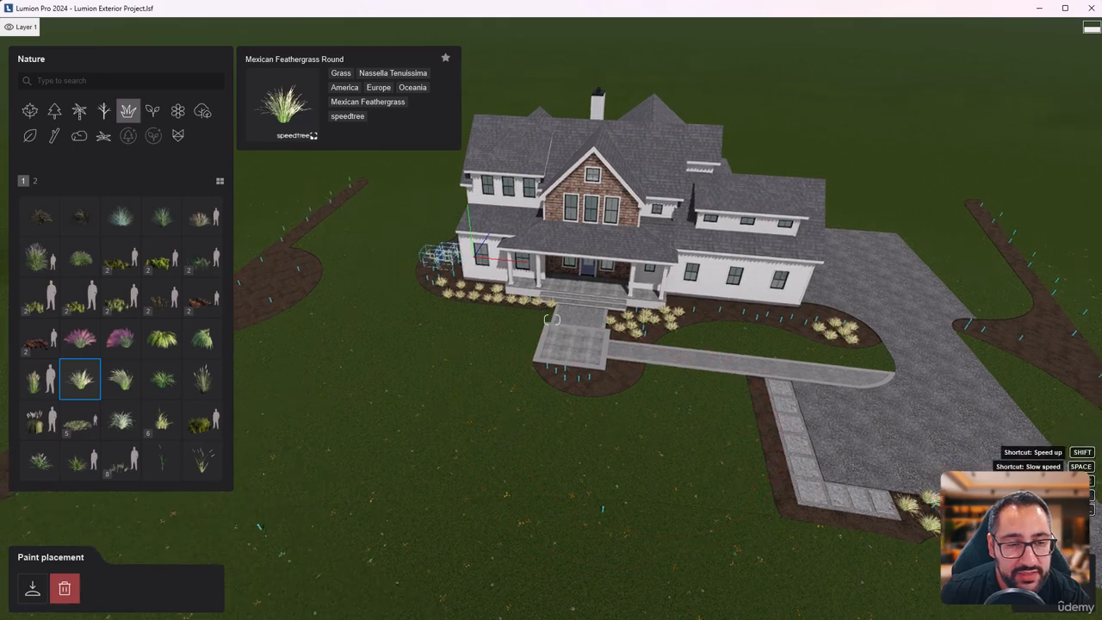
pyautogui.press('s')
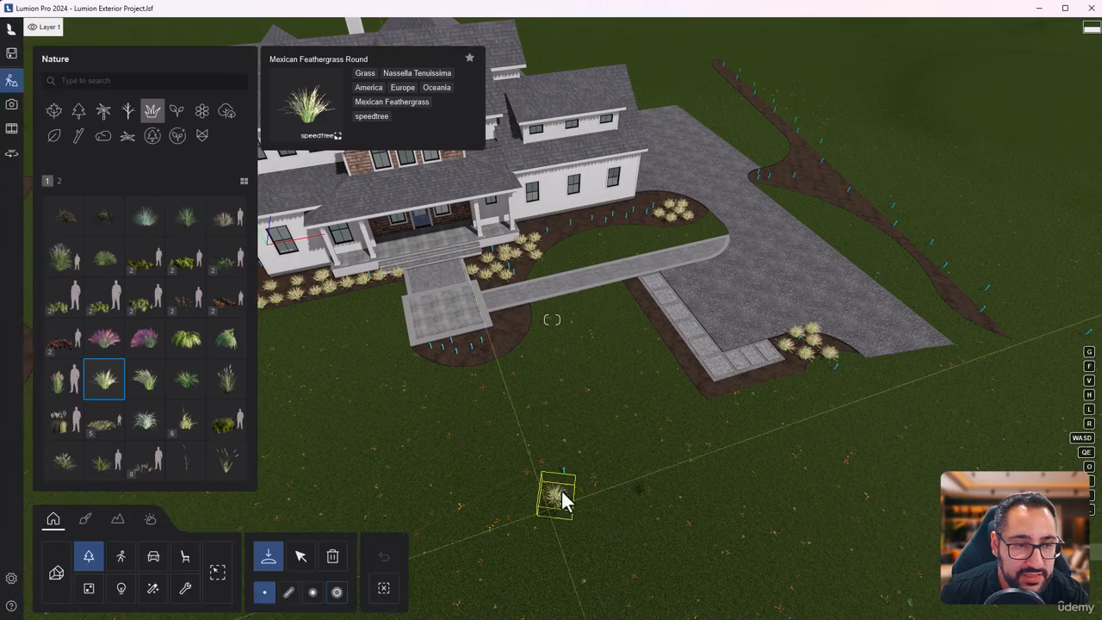
# Step: Place a new cluster of five Mexican Feathergrass Round in the right half of the rounded bed below the landing
pyautogui.press('w')
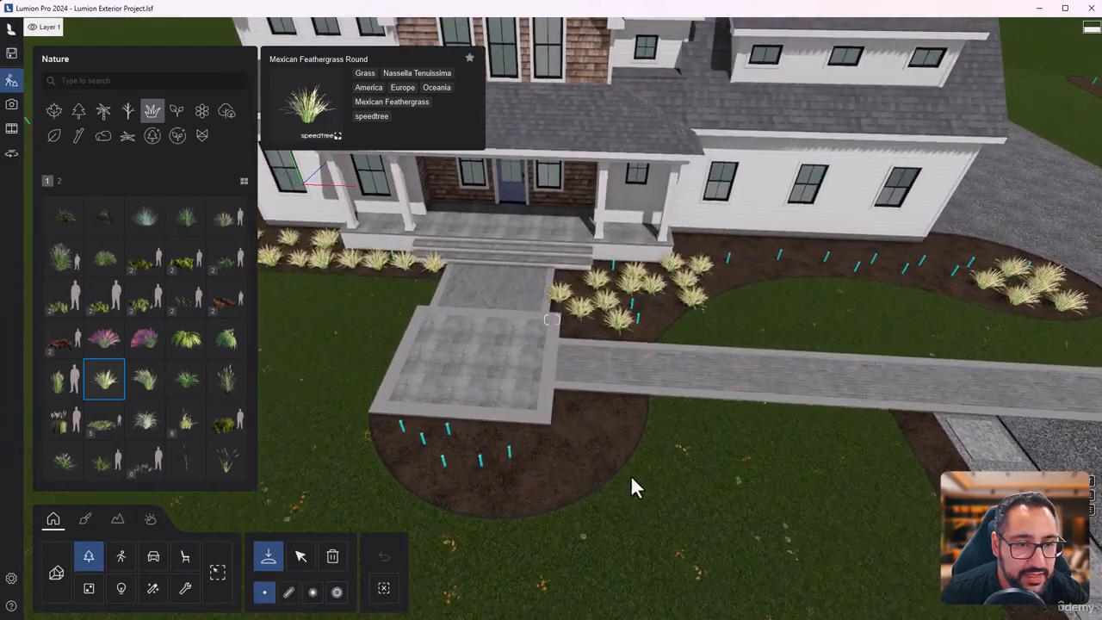
pyautogui.click(313, 591)
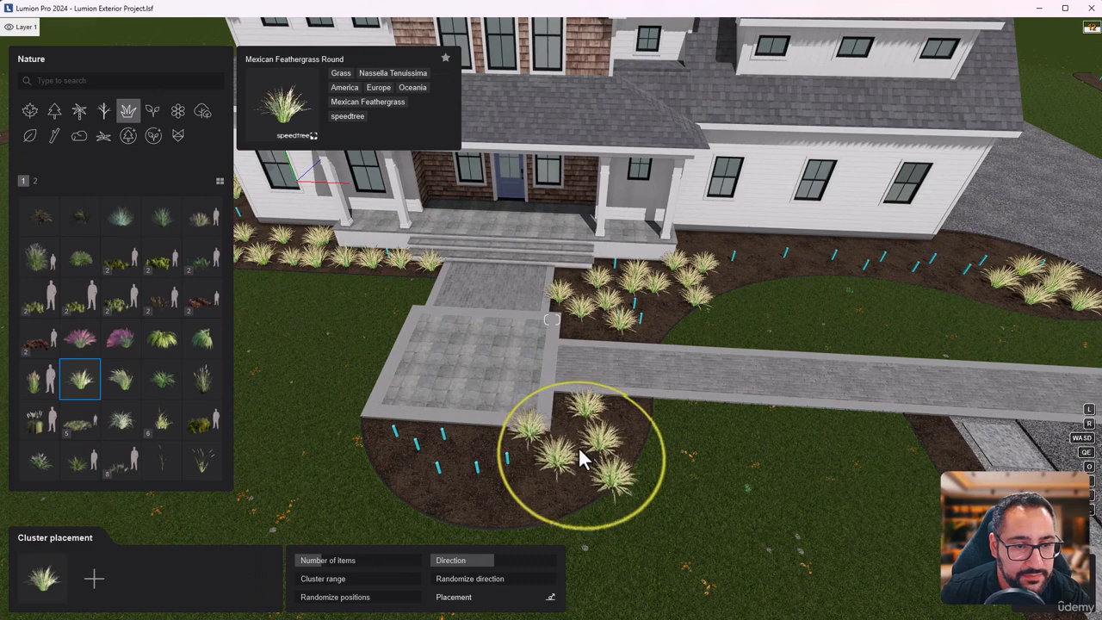
pyautogui.click(582, 457)
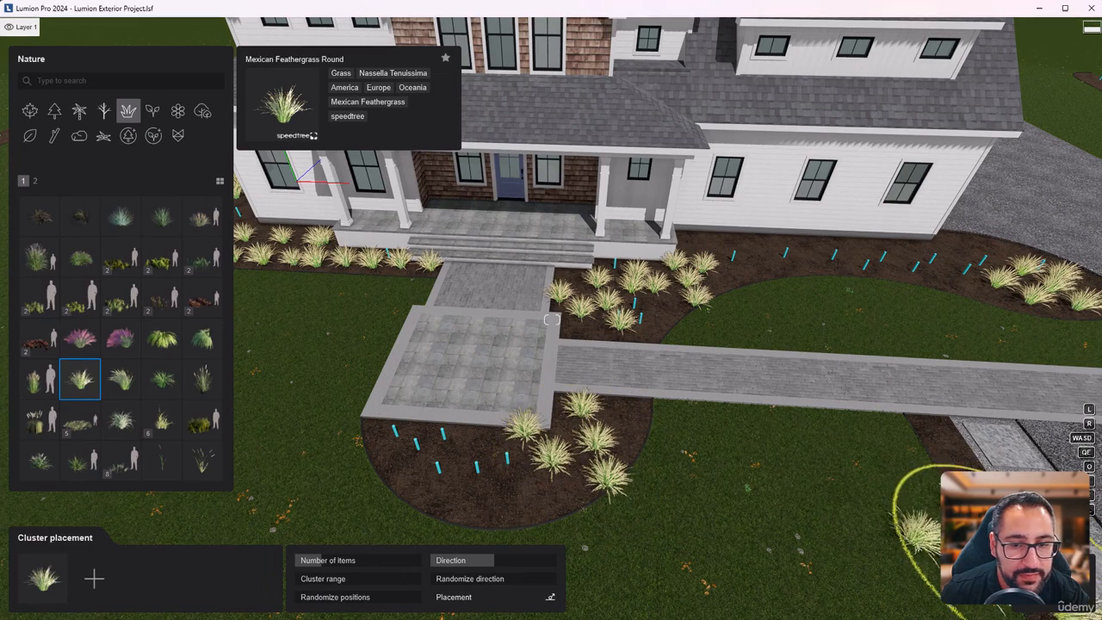
pyautogui.click(1052, 584)
# Step: Reposition individual Mexican Feathergrass Round plants within the right half of the rounded bed below the landing
pyautogui.click(300, 557)
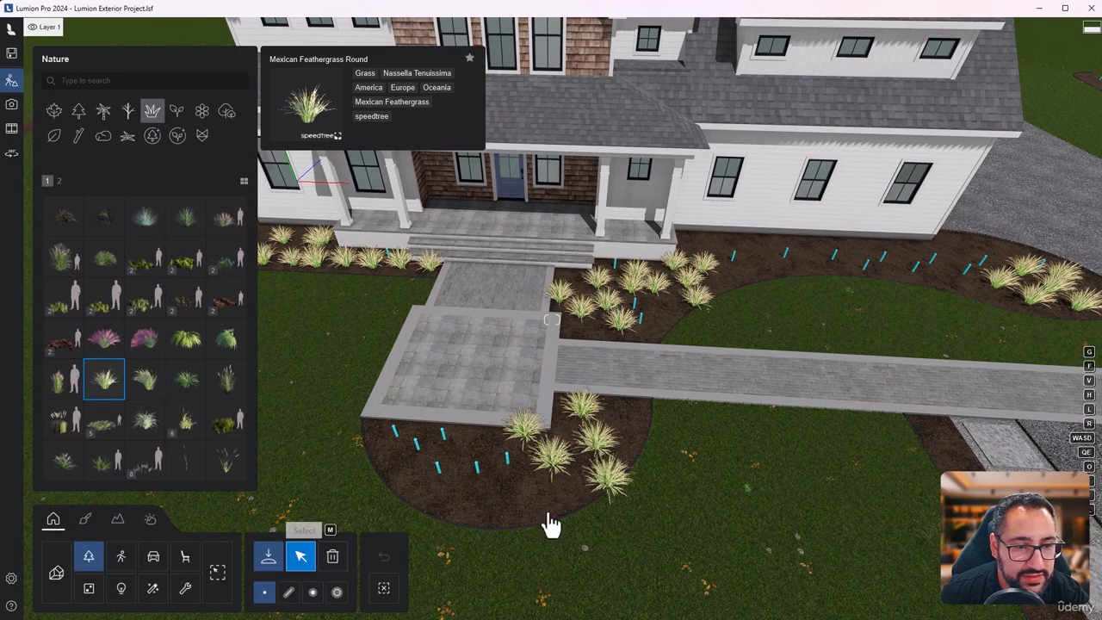
pyautogui.moveTo(609, 479); pyautogui.dragTo(628, 435)
pyautogui.moveTo(598, 472); pyautogui.dragTo(568, 499)
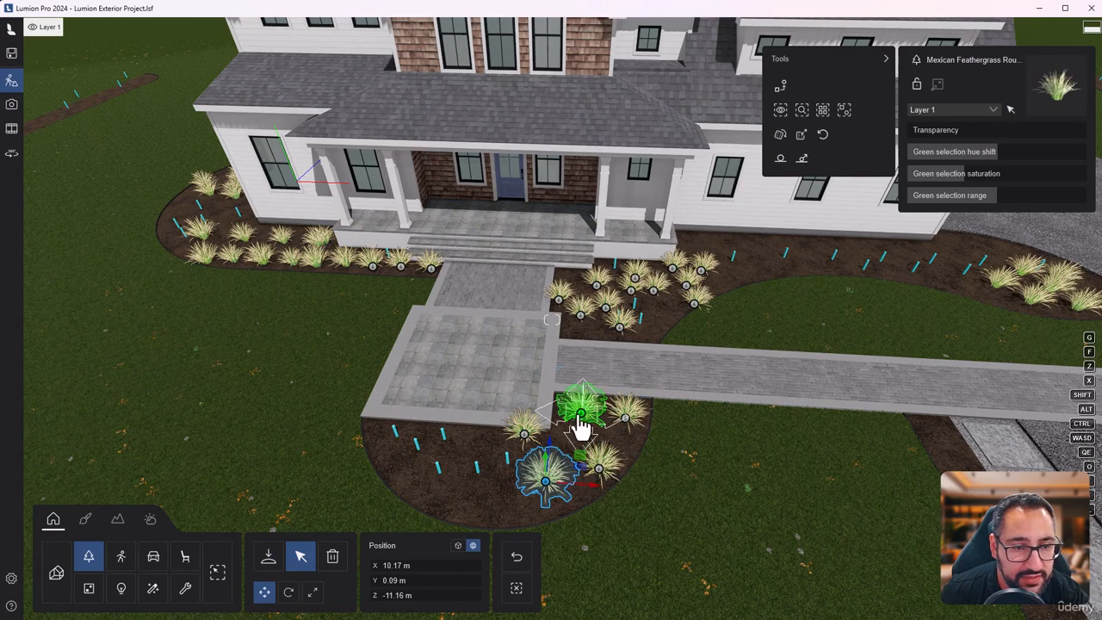
pyautogui.moveTo(580, 418); pyautogui.dragTo(576, 419)
# Step: Select all Mexican Feathergrass Round plants in the scene, raise their green selection hue shift slightly and lower their green selection saturation
pyautogui.moveTo(576, 419); pyautogui.dragTo(616, 340, button='right')
pyautogui.press('s')
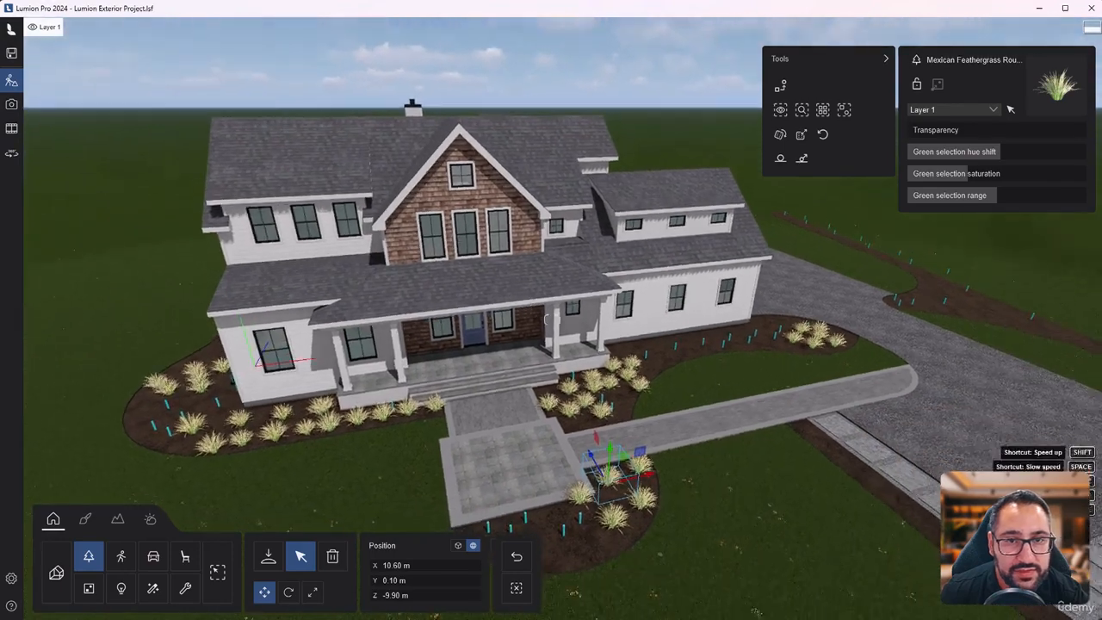
pyautogui.press('w')
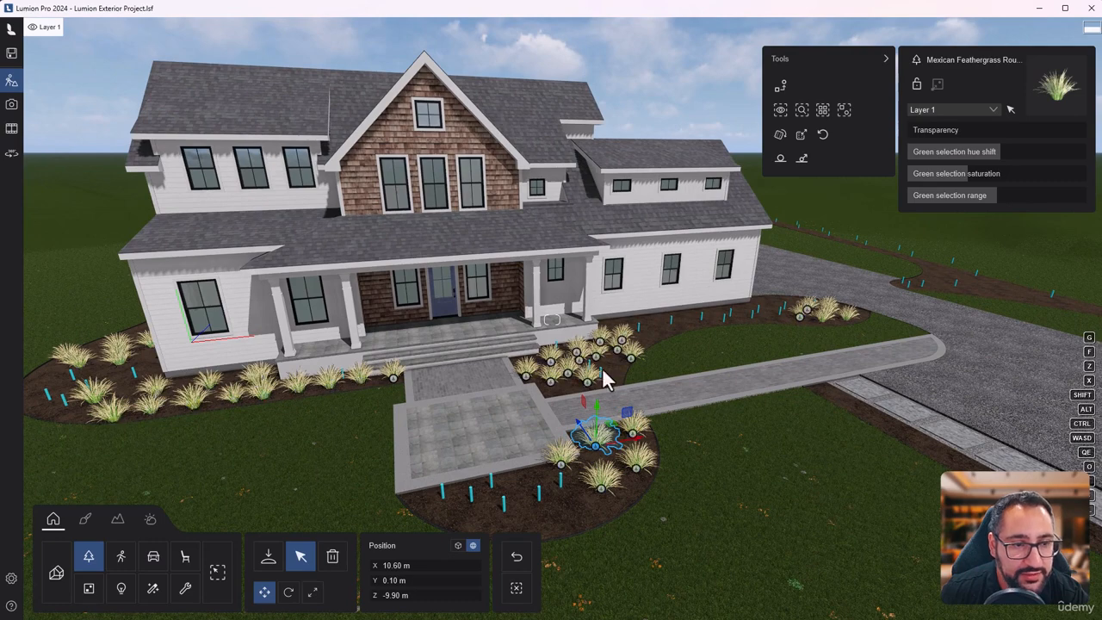
pyautogui.click(822, 111)
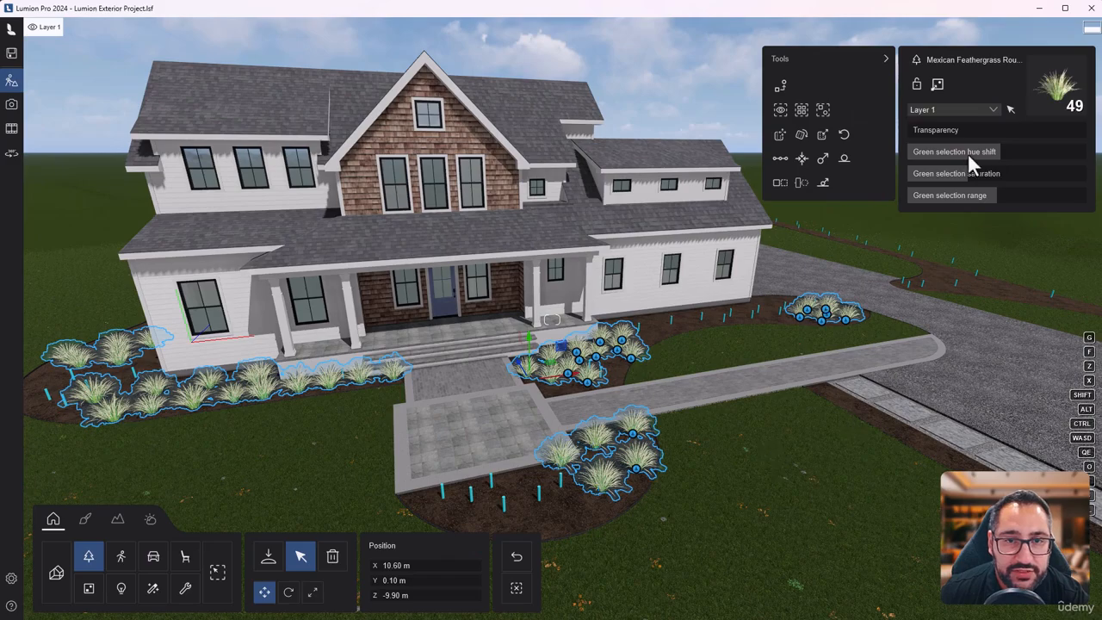
pyautogui.press('w')
pyautogui.moveTo(978, 156); pyautogui.dragTo(998, 174, button='right')
pyautogui.press('w')
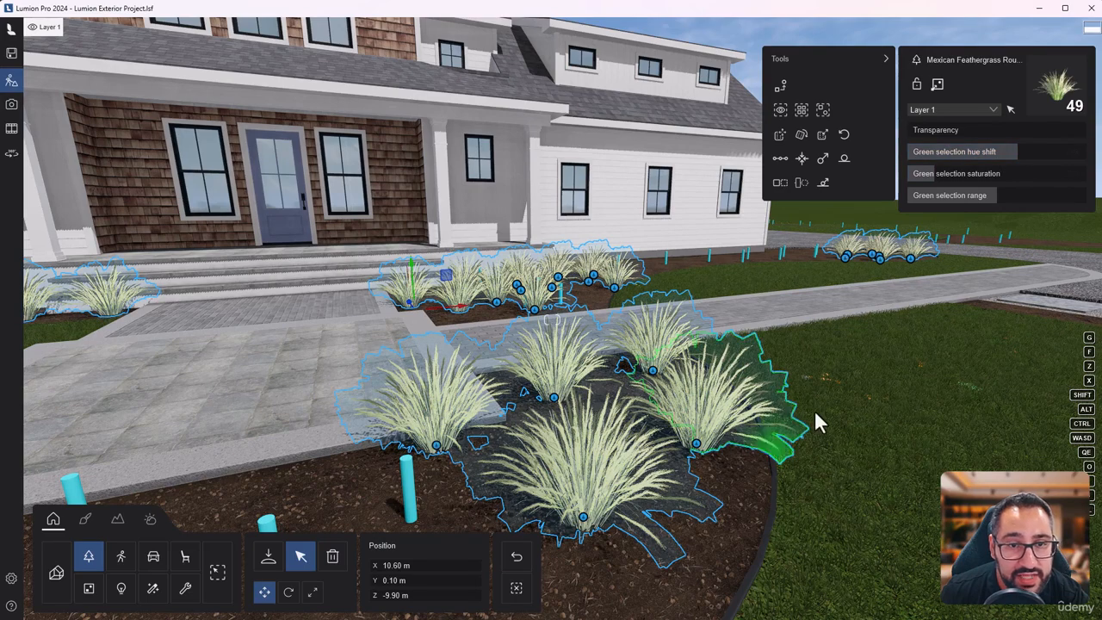
pyautogui.scroll(-3, 814, 421)
pyautogui.scroll(-5, 620, 440)
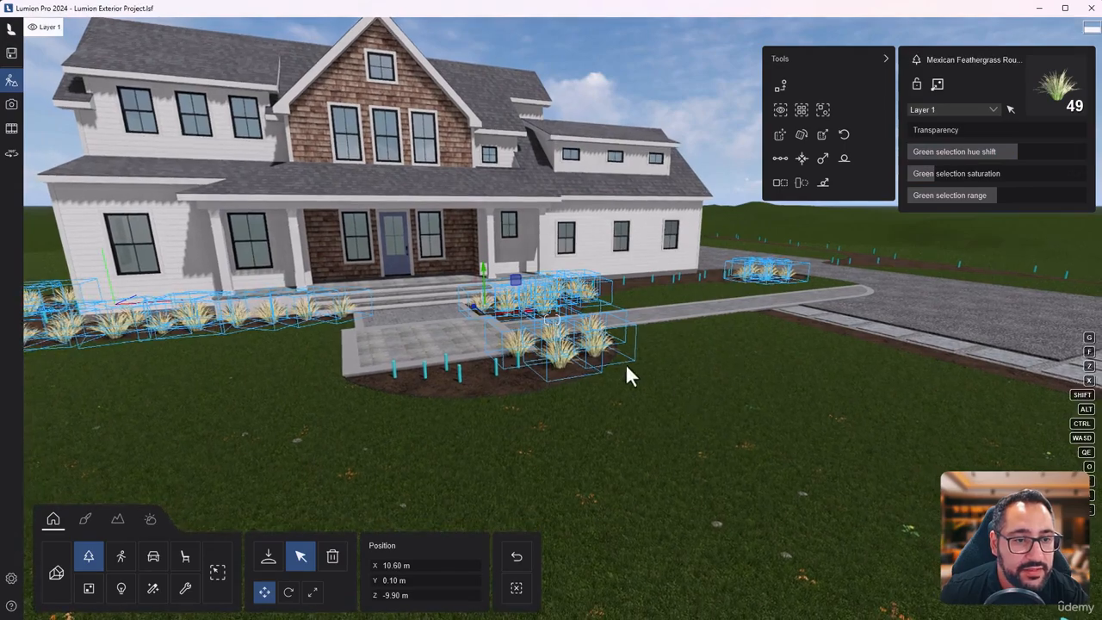
pyautogui.moveTo(1063, 124); pyautogui.dragTo(902, 139)
pyautogui.scroll(3, 564, 372)
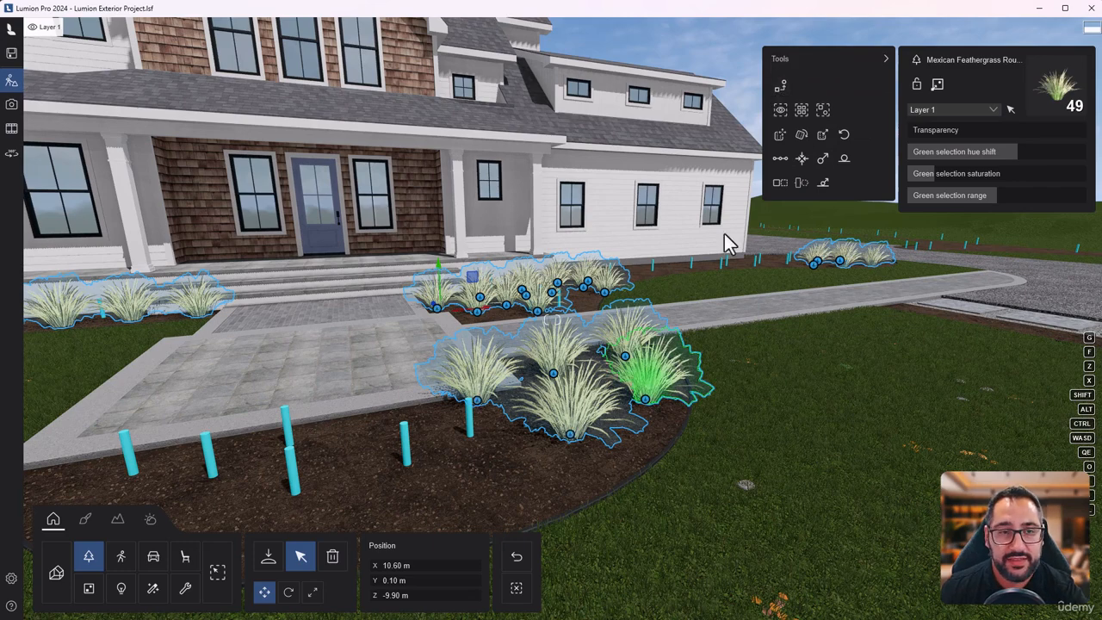
pyautogui.click(781, 89)
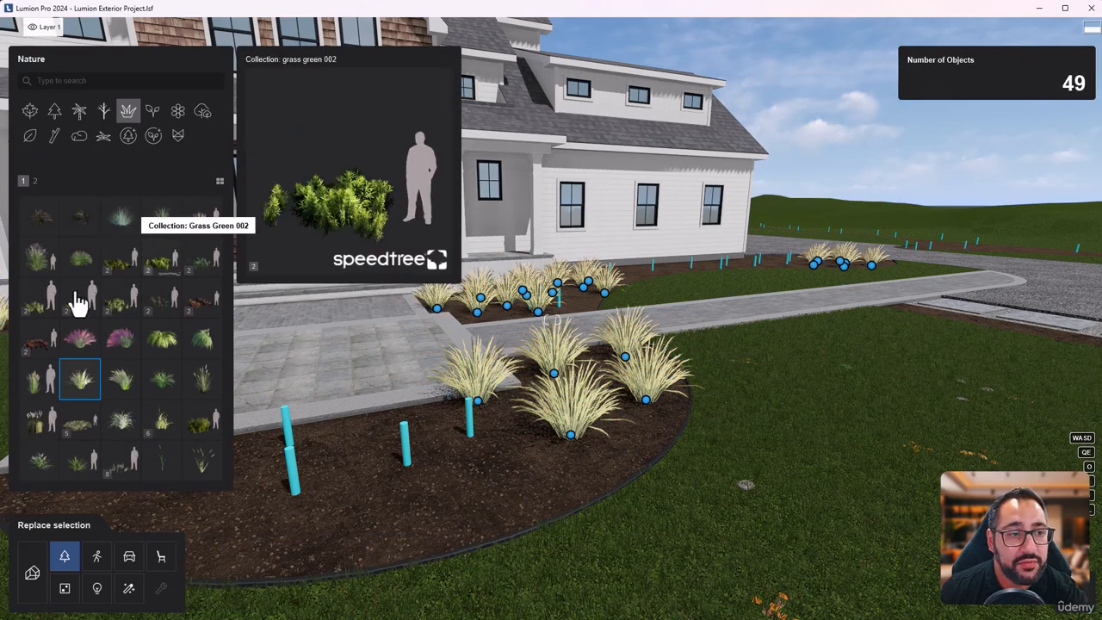
pyautogui.scroll(-5, 671, 349)
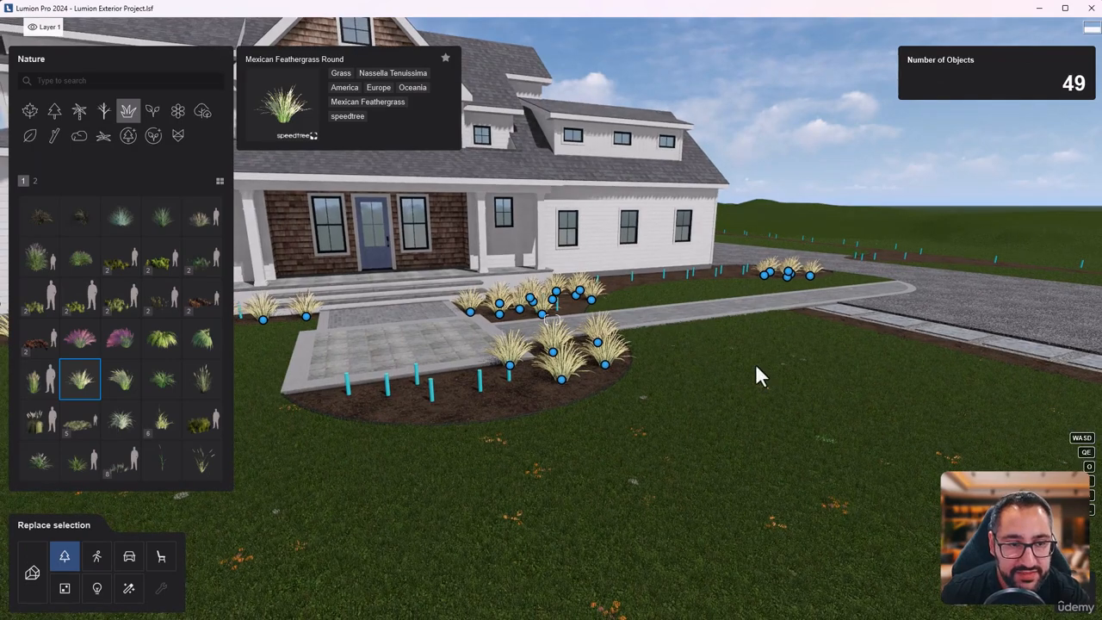
pyautogui.moveTo(755, 364); pyautogui.dragTo(568, 357, button='right')
pyautogui.click(756, 418)
# Step: Switch to the Exterior02.jpg reference photo and examine the shrubs planted around the front and side of the house
pyautogui.moveTo(756, 418); pyautogui.dragTo(925, 512, button='right')
pyautogui.press('q')
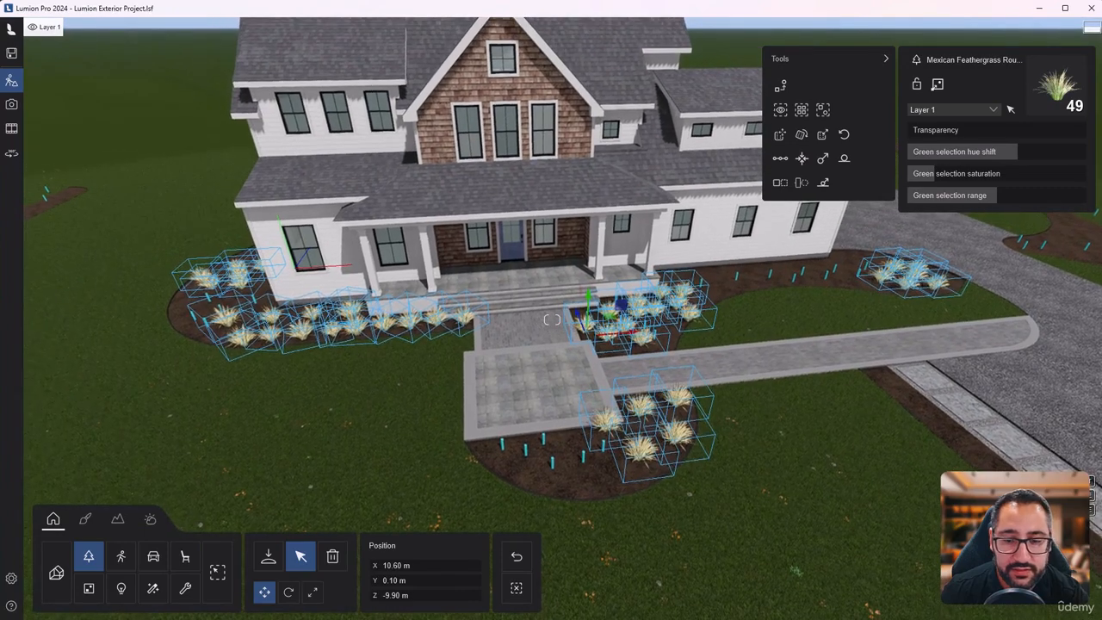
pyautogui.hotkey('alt', 'Tab')
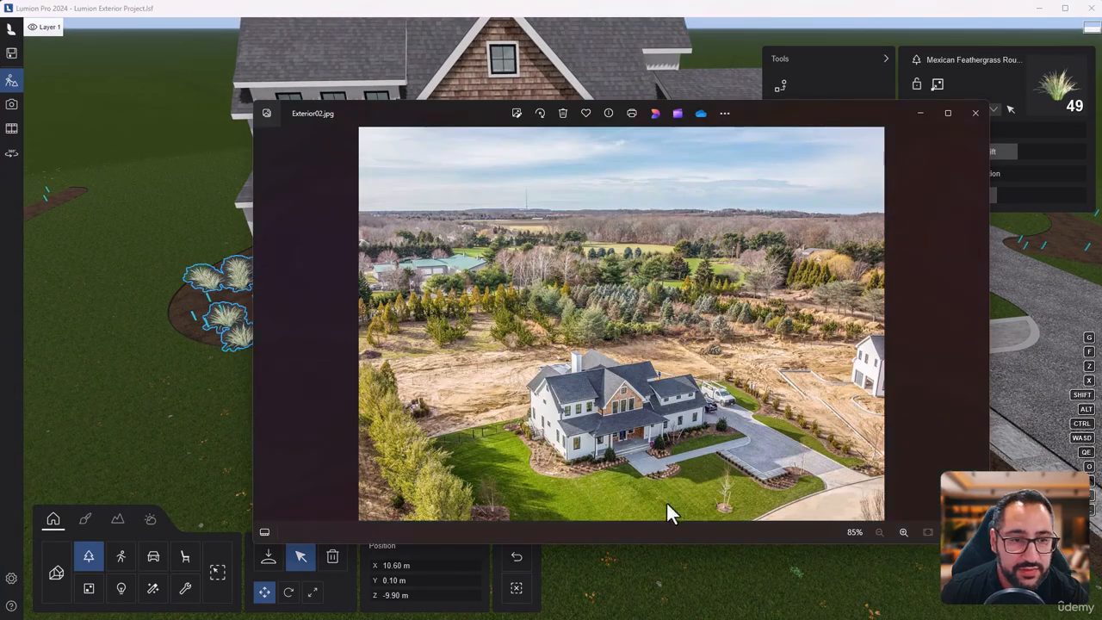
pyautogui.scroll(3, 582, 482)
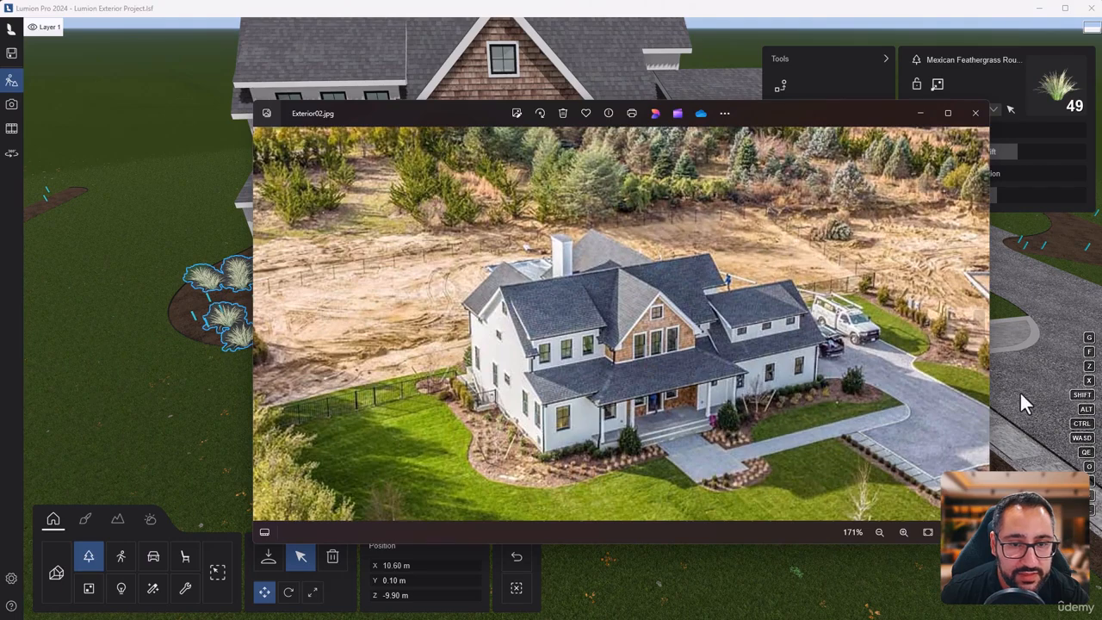
pyautogui.click(1025, 359)
pyautogui.moveTo(640, 350); pyautogui.dragTo(688, 331, button='right')
pyautogui.press('a')
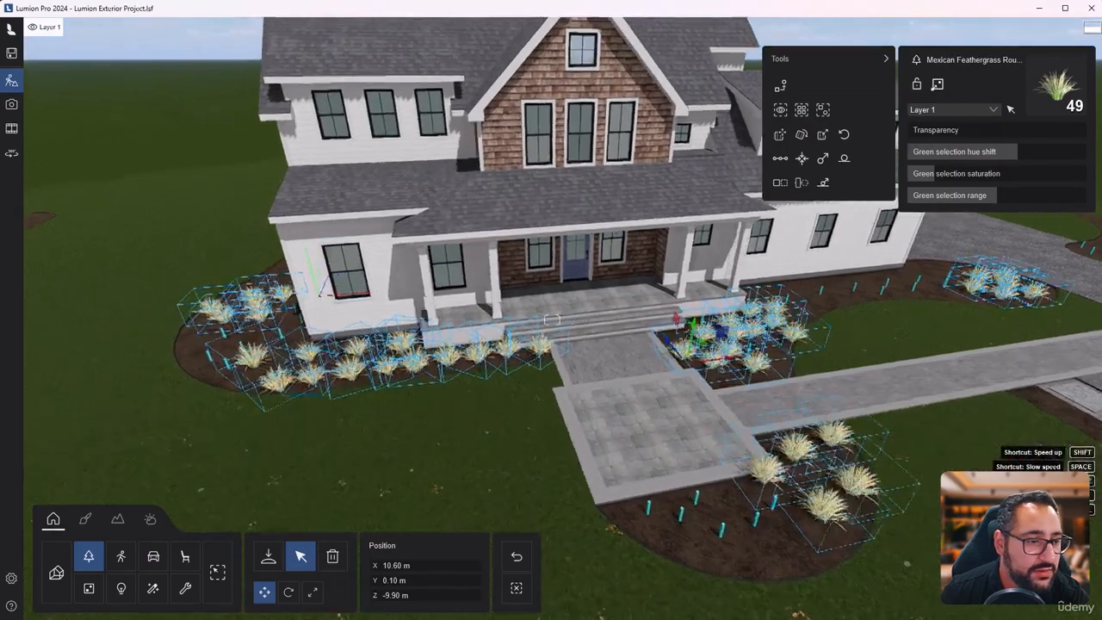
# Step: Compare Buxus 001 with the other plants and choose Buxus 002 as the shrub to place
pyautogui.click(268, 556)
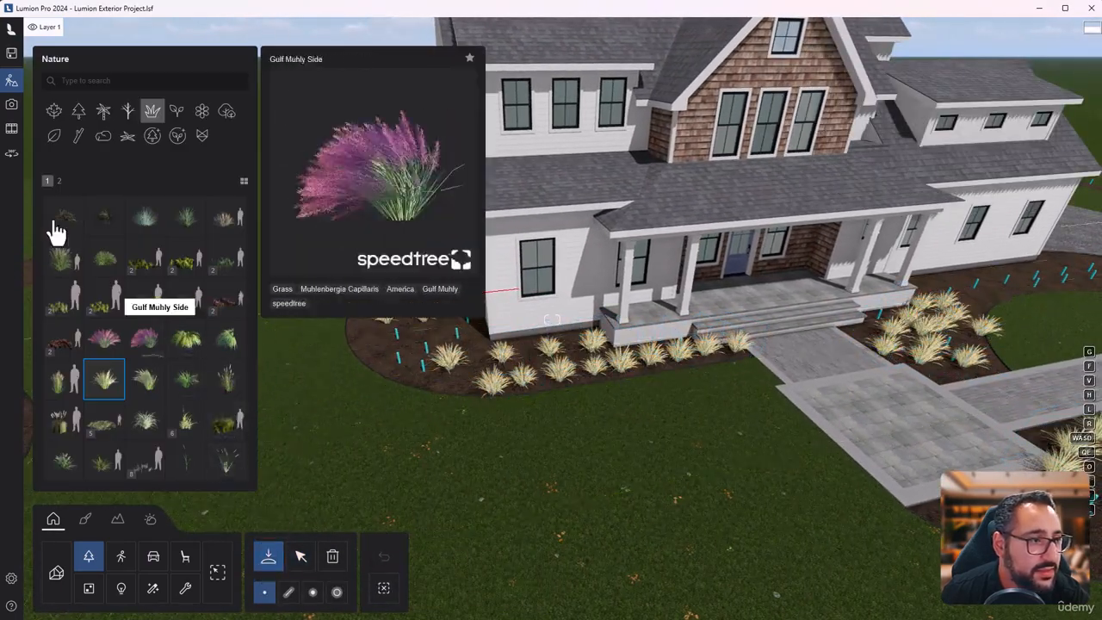
pyautogui.click(182, 117)
pyautogui.moveTo(219, 226)
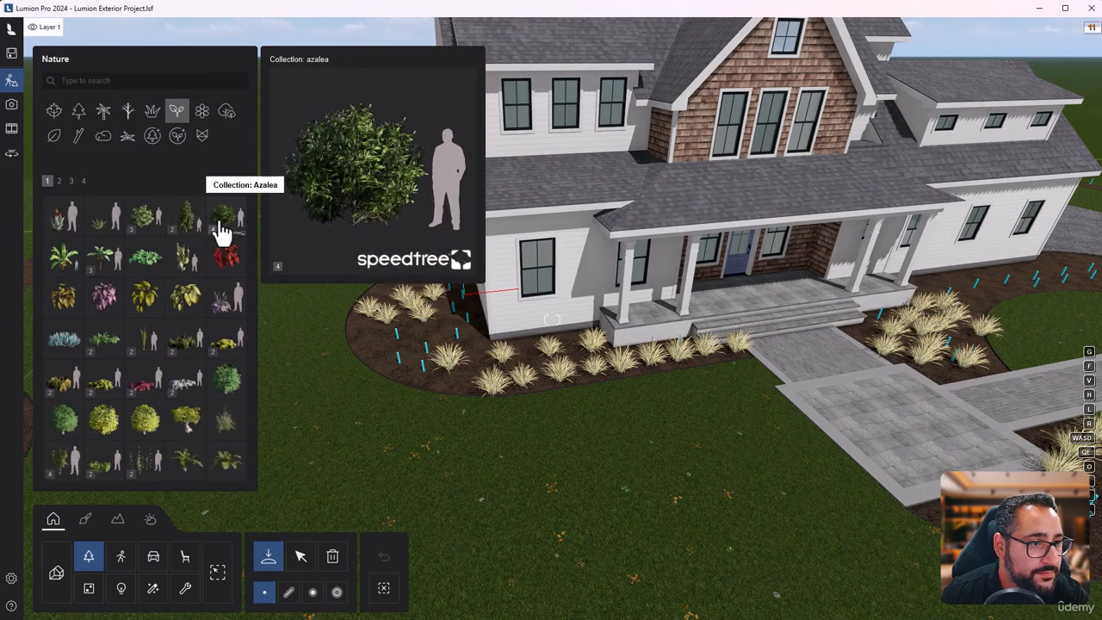
pyautogui.moveTo(226, 399)
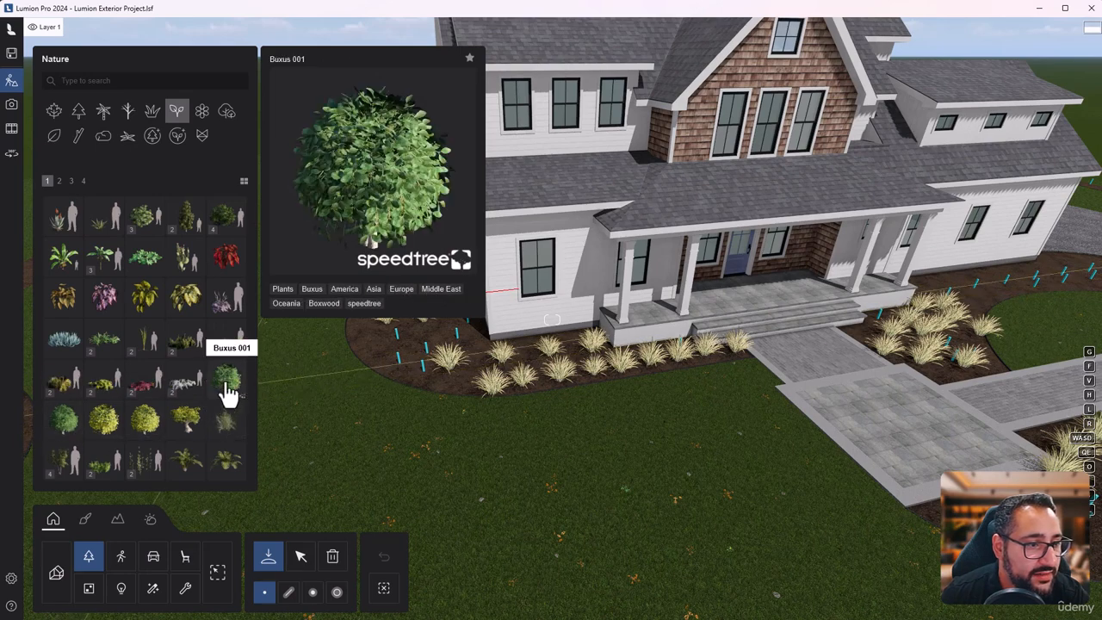
pyautogui.click(227, 383)
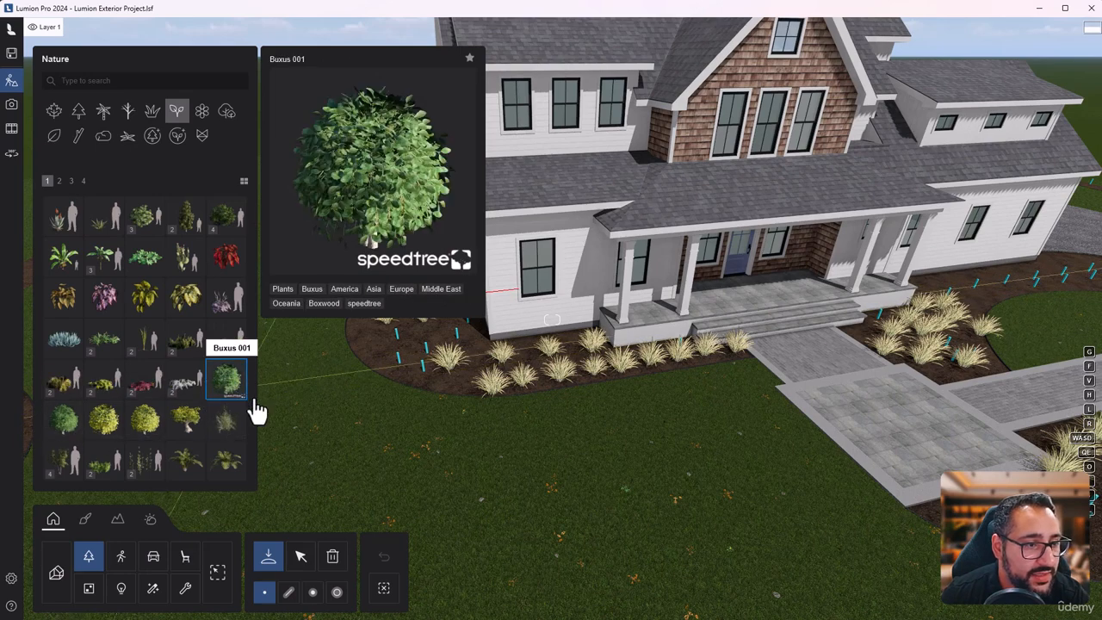
pyautogui.click(572, 334)
pyautogui.press('w')
pyautogui.click(67, 426)
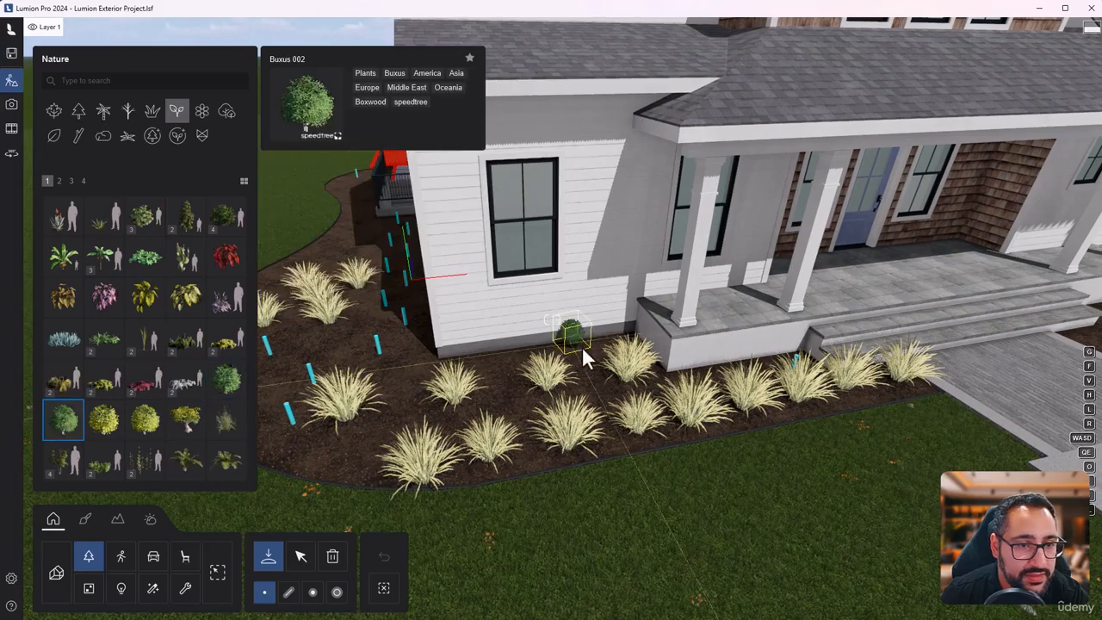
# Step: Draw a placement line from the front steps along the porch base, around the house corner and down the side wall to the side stairs
pyautogui.press('w')
pyautogui.press('a')
pyautogui.moveTo(654, 361); pyautogui.dragTo(809, 361, button='right')
pyautogui.press('q')
pyautogui.moveTo(552, 319); pyautogui.dragTo(579, 342, button='right')
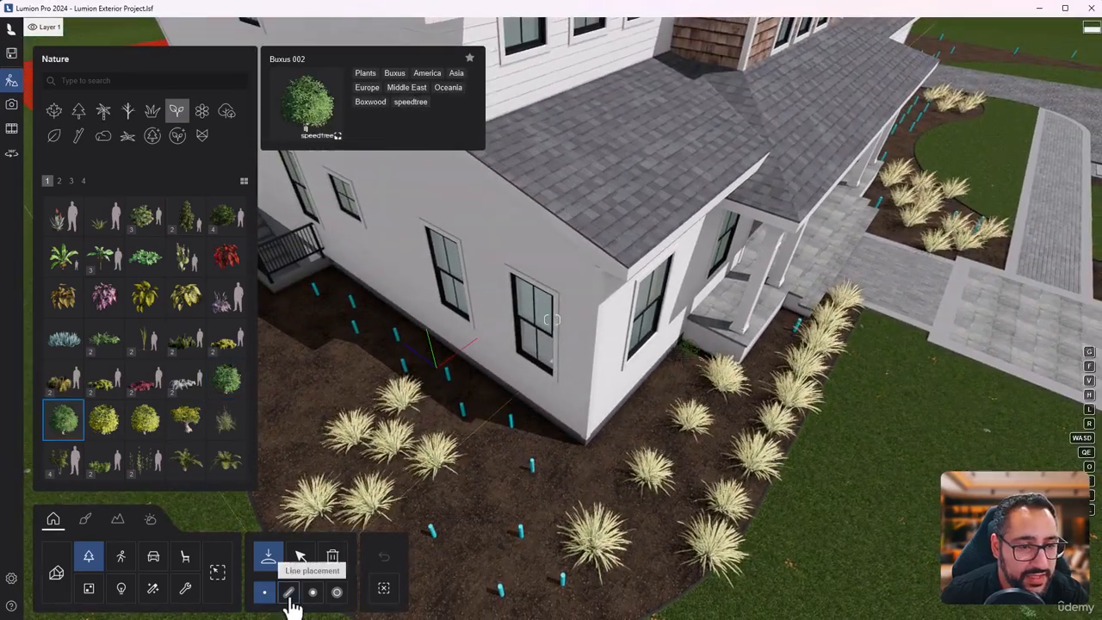
pyautogui.click(290, 594)
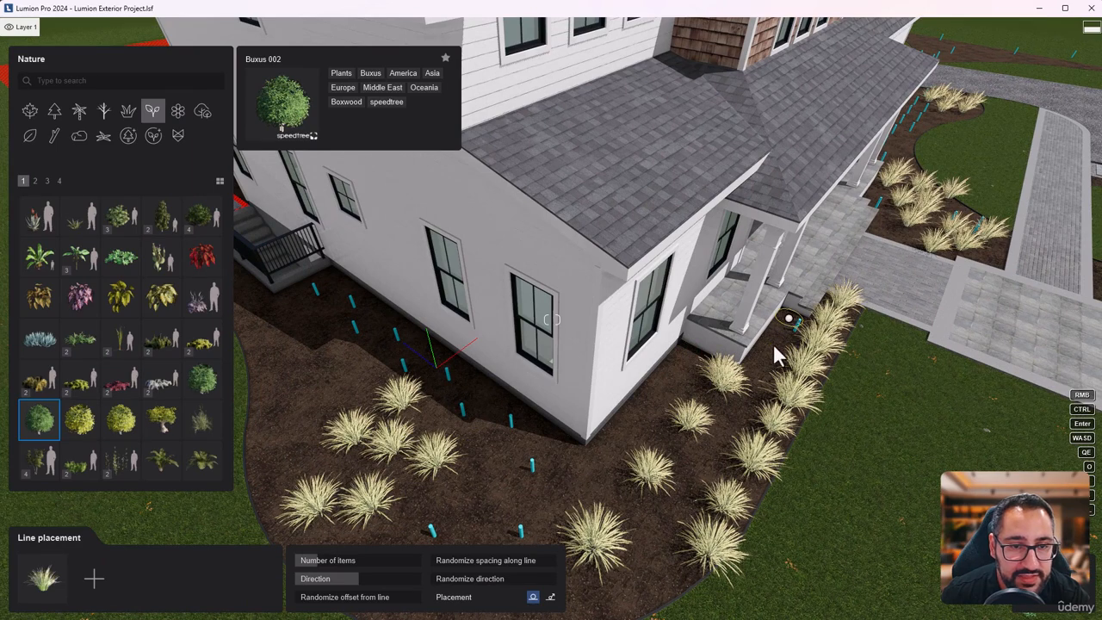
pyautogui.click(744, 381)
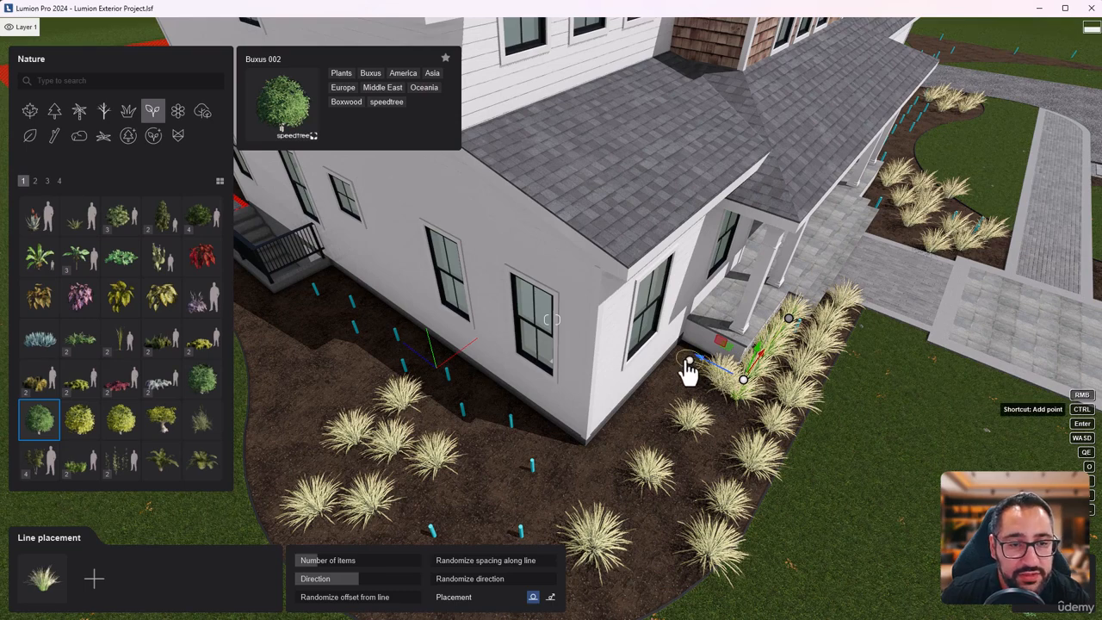
pyautogui.moveTo(686, 360); pyautogui.dragTo(589, 472)
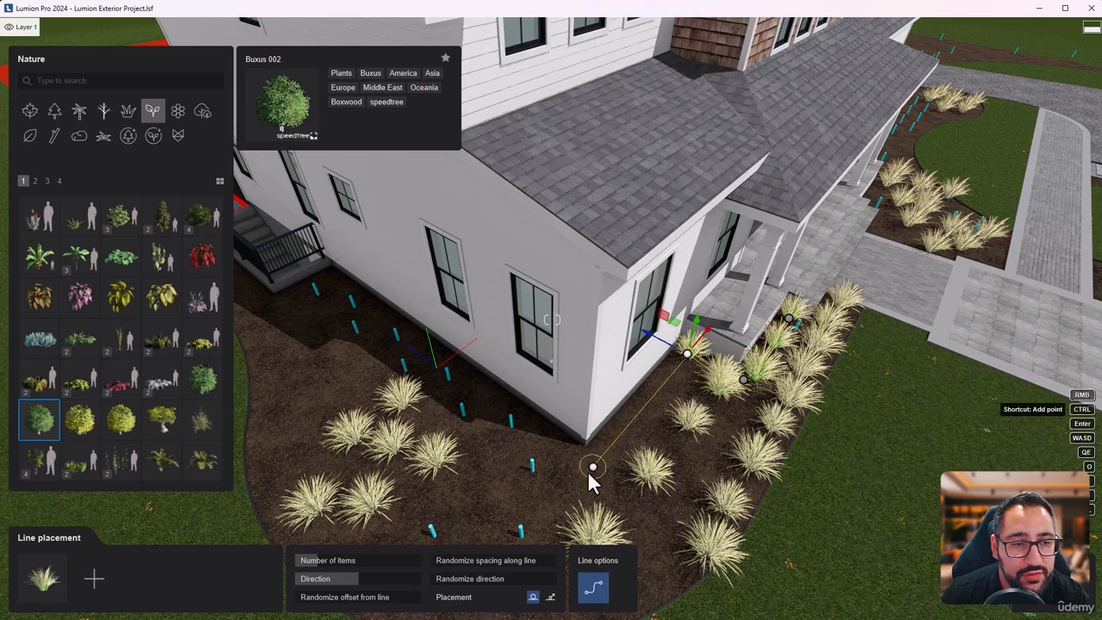
pyautogui.click(330, 282)
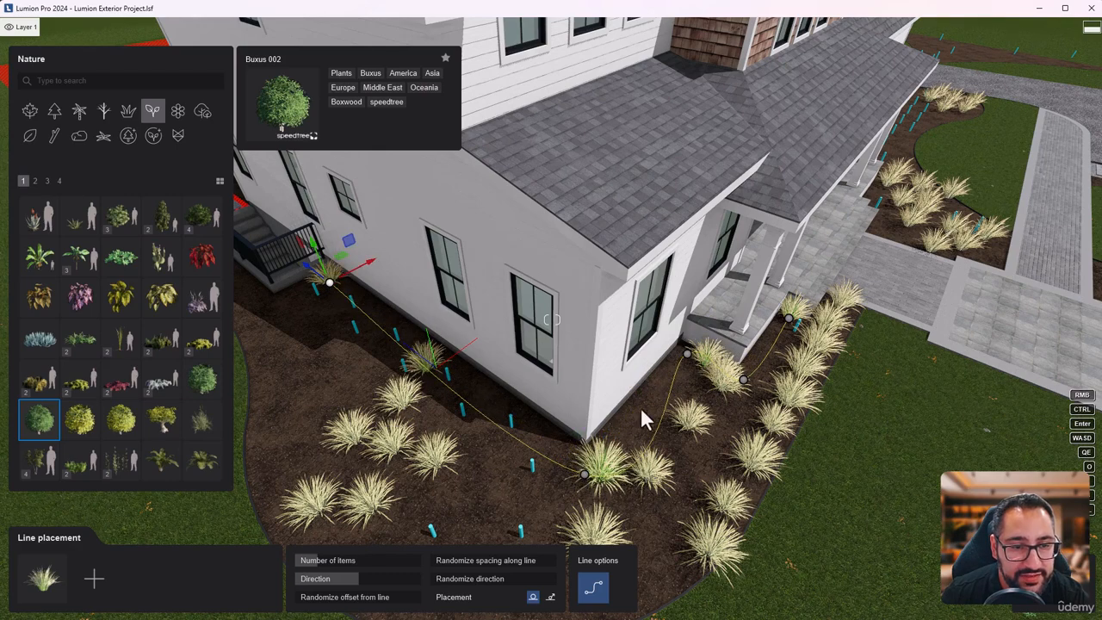
# Step: Fill the placement line with 19 Buxus 002 shrubs in place of the feathergrass, using straight line segments
pyautogui.moveTo(37, 417)
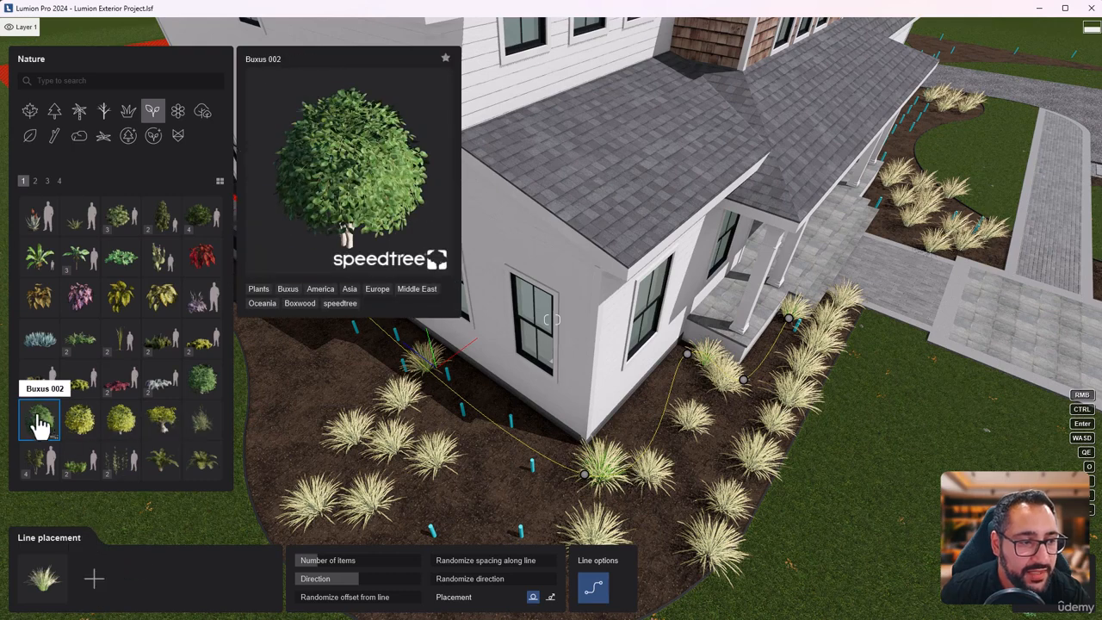
pyautogui.click(50, 587)
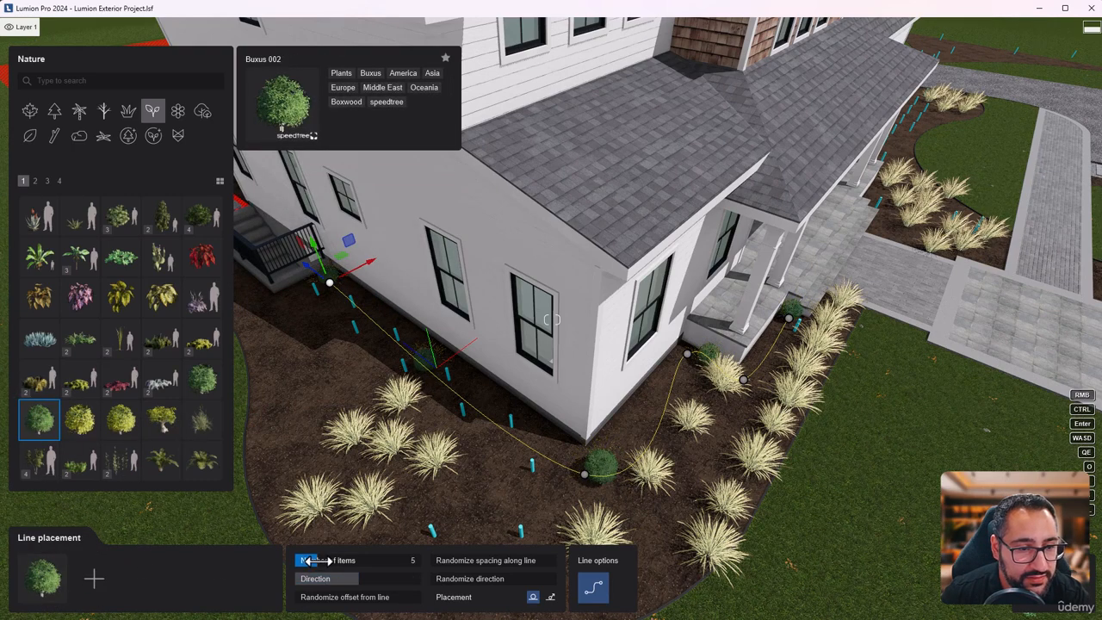
pyautogui.moveTo(309, 560); pyautogui.dragTo(343, 557)
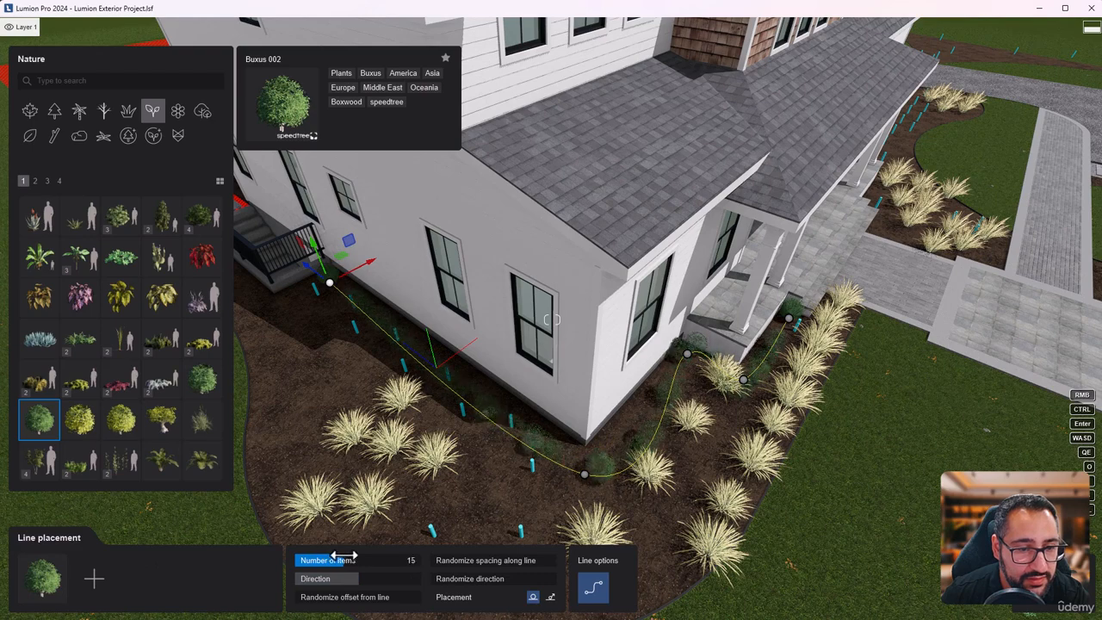
pyautogui.click(594, 590)
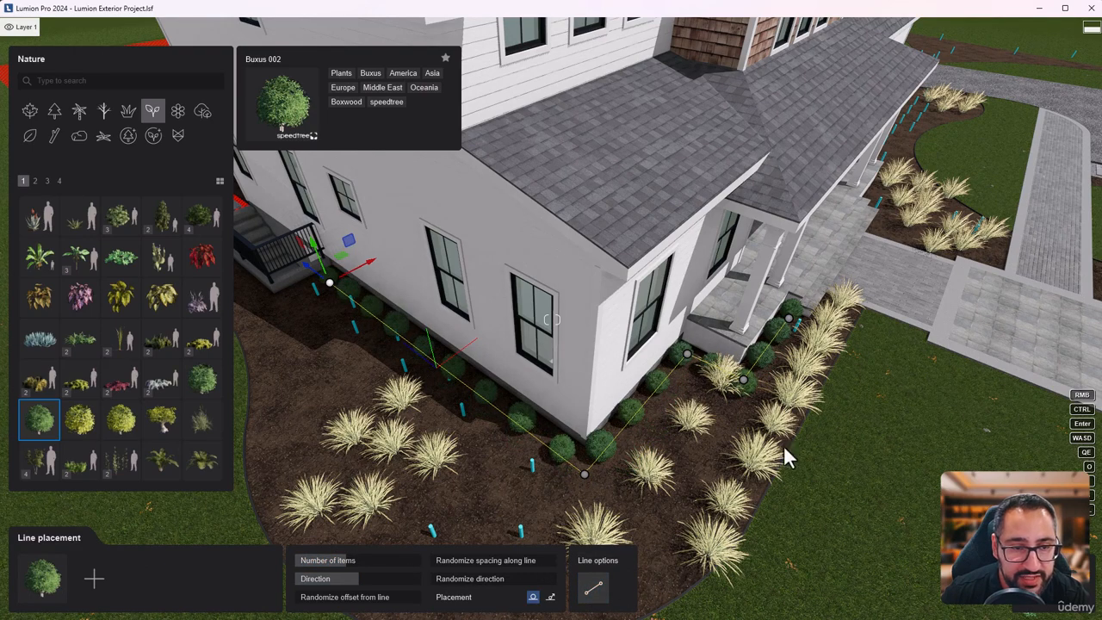
pyautogui.moveTo(343, 560); pyautogui.dragTo(348, 560)
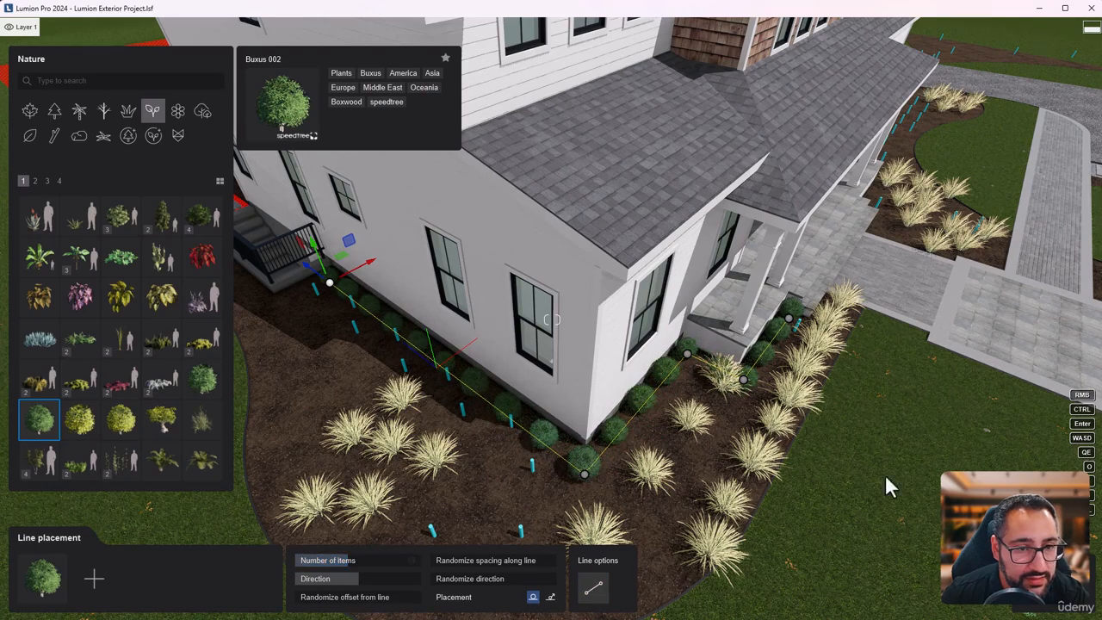
# Step: Reduce the number of shrubs on the line to 15 and finalize the line placement
pyautogui.press('d')
pyautogui.moveTo(890, 487); pyautogui.dragTo(762, 482, button='right')
pyautogui.press('a')
pyautogui.press('e')
pyautogui.moveTo(689, 473); pyautogui.dragTo(681, 416, button='right')
pyautogui.press('w')
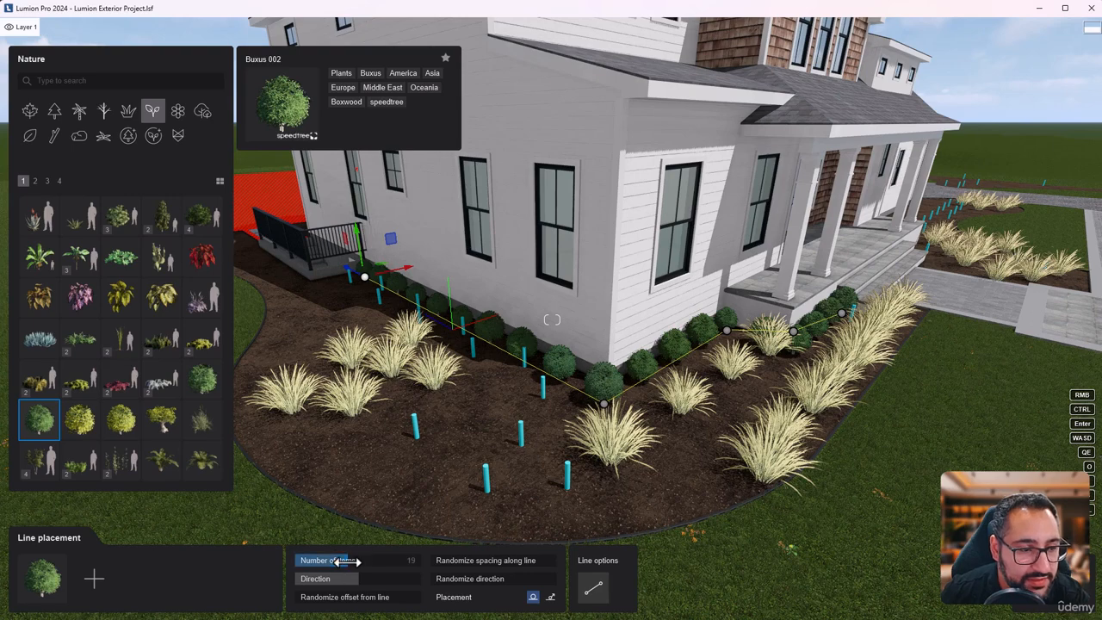
pyautogui.moveTo(348, 560); pyautogui.dragTo(337, 560)
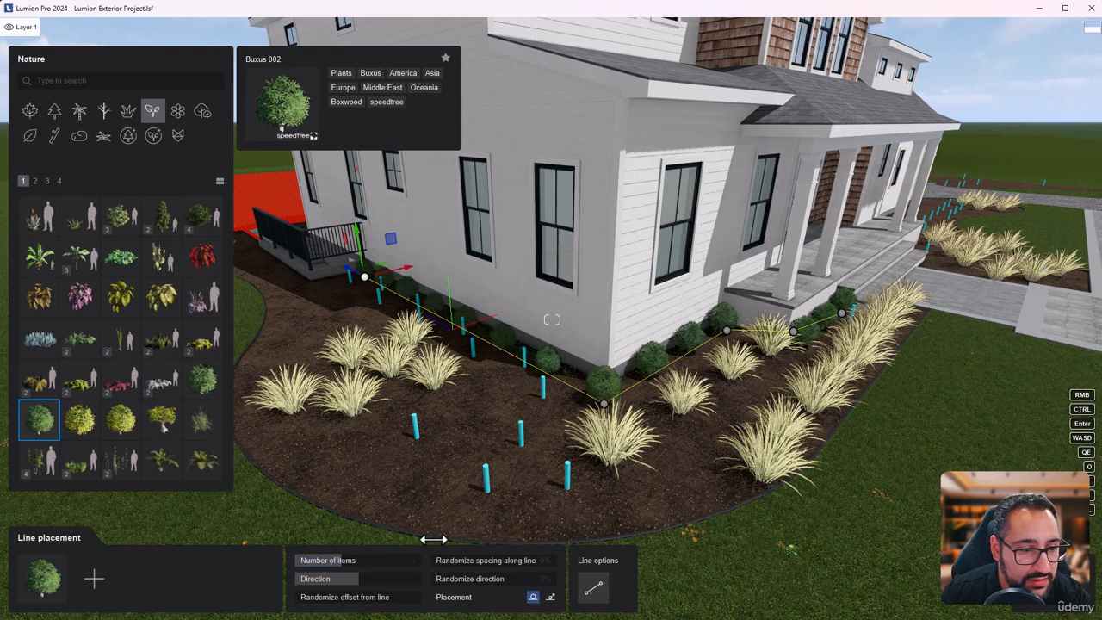
pyautogui.press('Return')
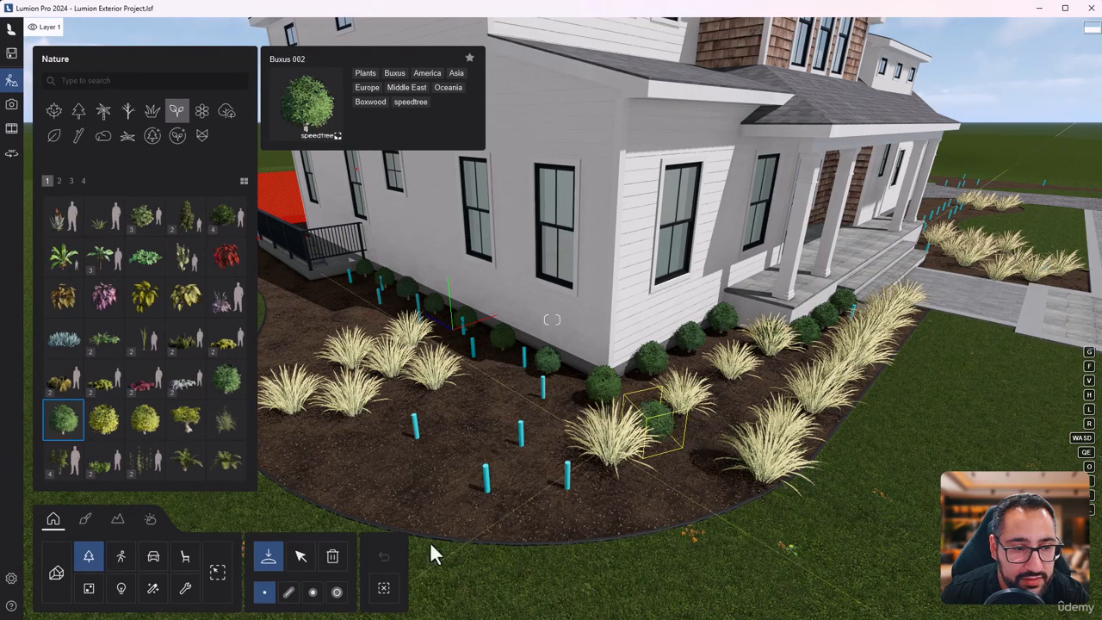
# Step: Select all Buxus 002 shrubs along the porch and side wall and scale them up together
pyautogui.click(301, 558)
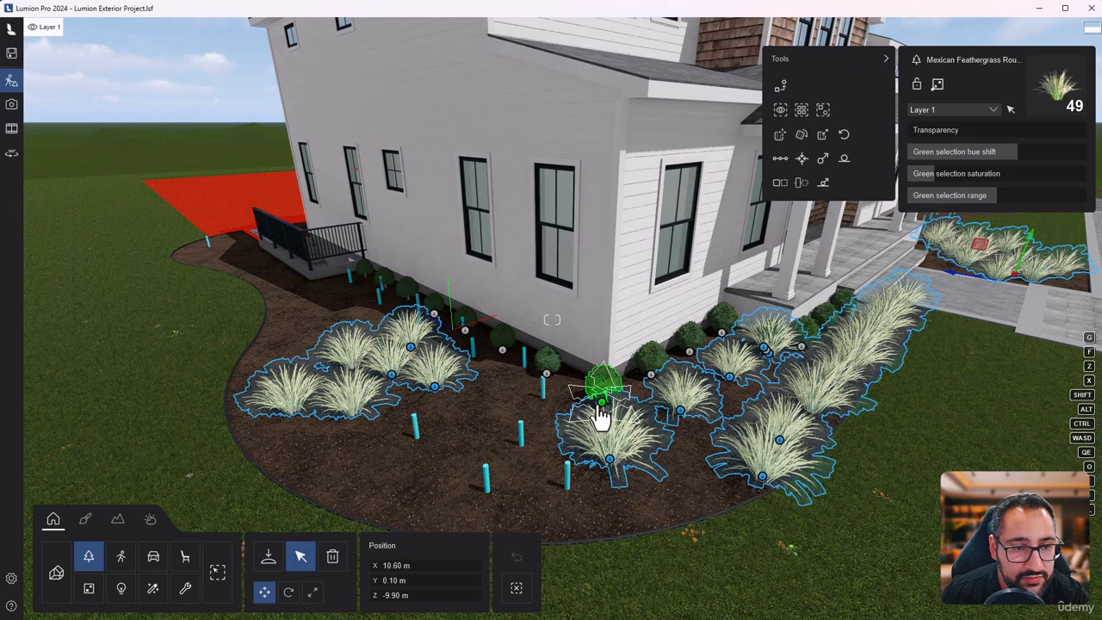
pyautogui.click(600, 412)
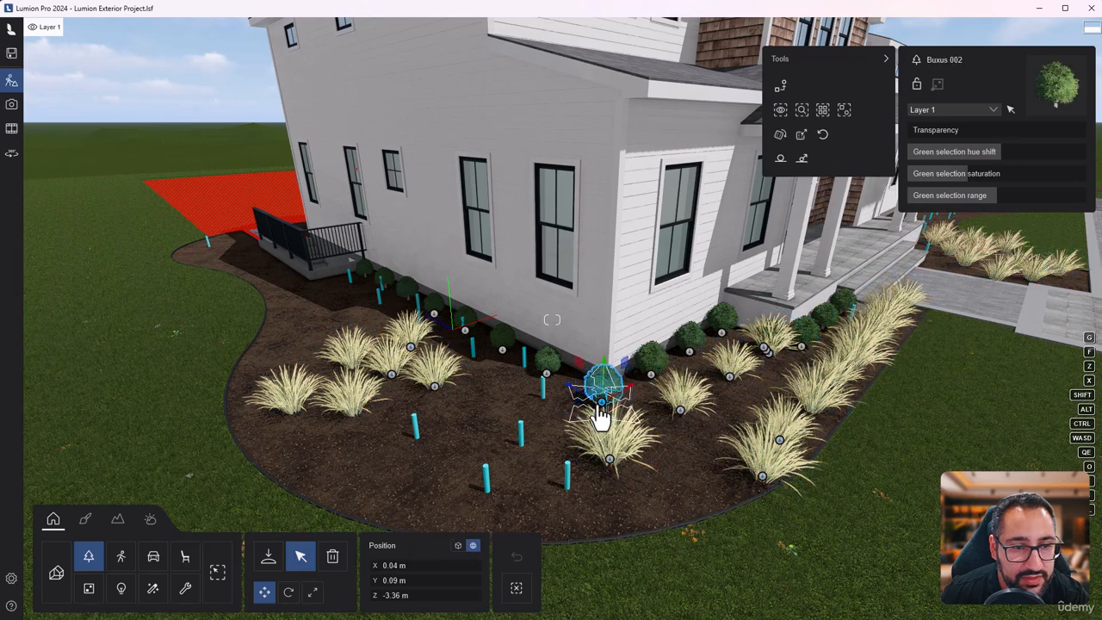
pyautogui.click(823, 112)
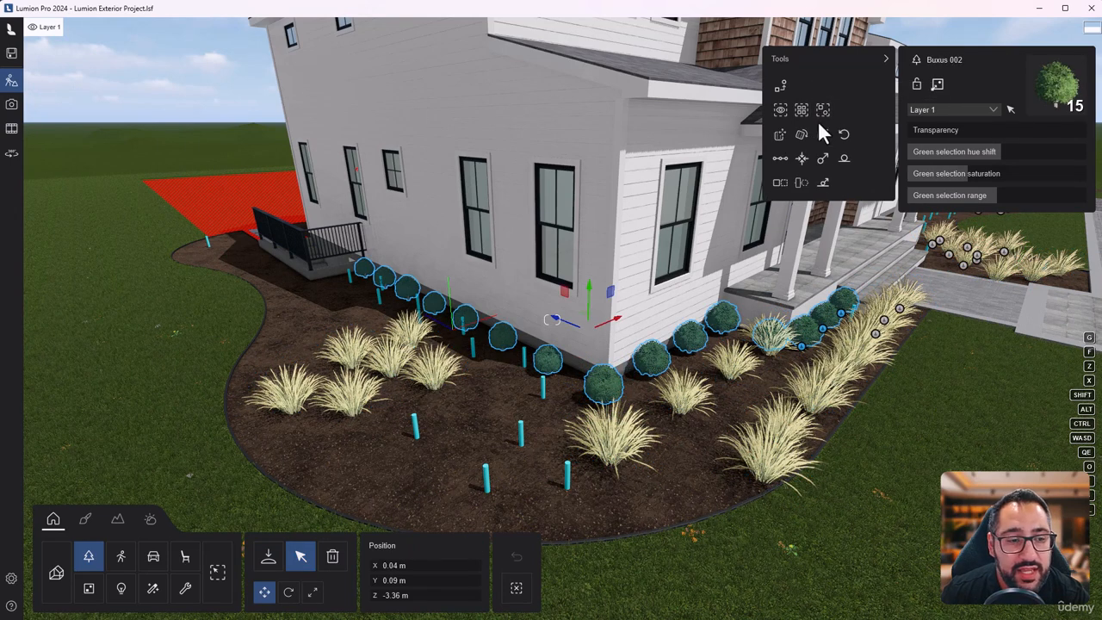
pyautogui.click(315, 596)
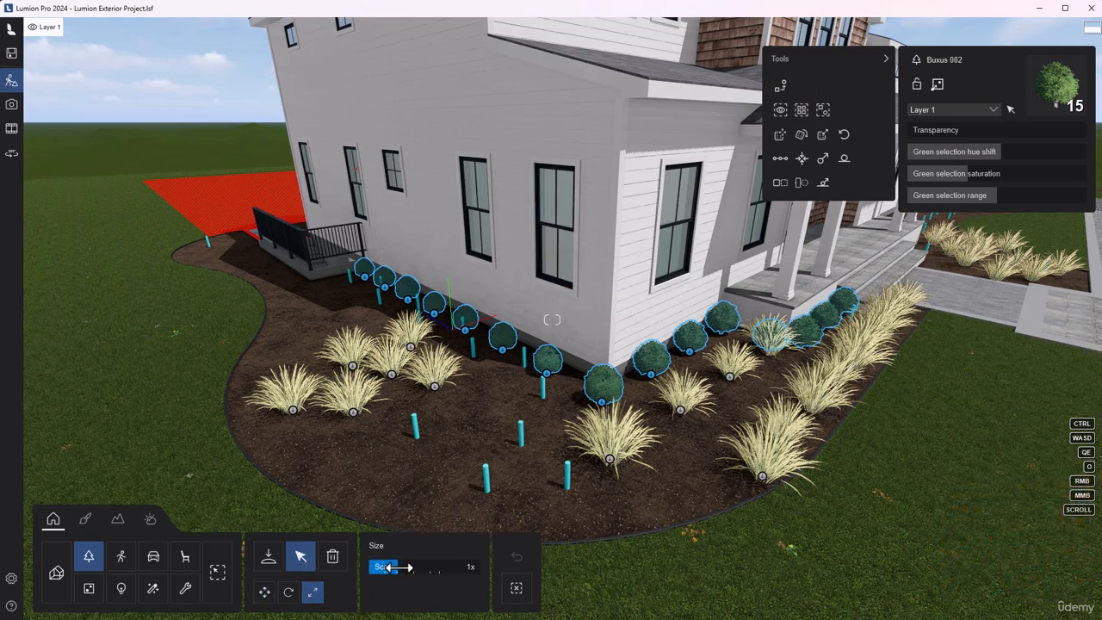
pyautogui.moveTo(387, 566); pyautogui.dragTo(697, 411)
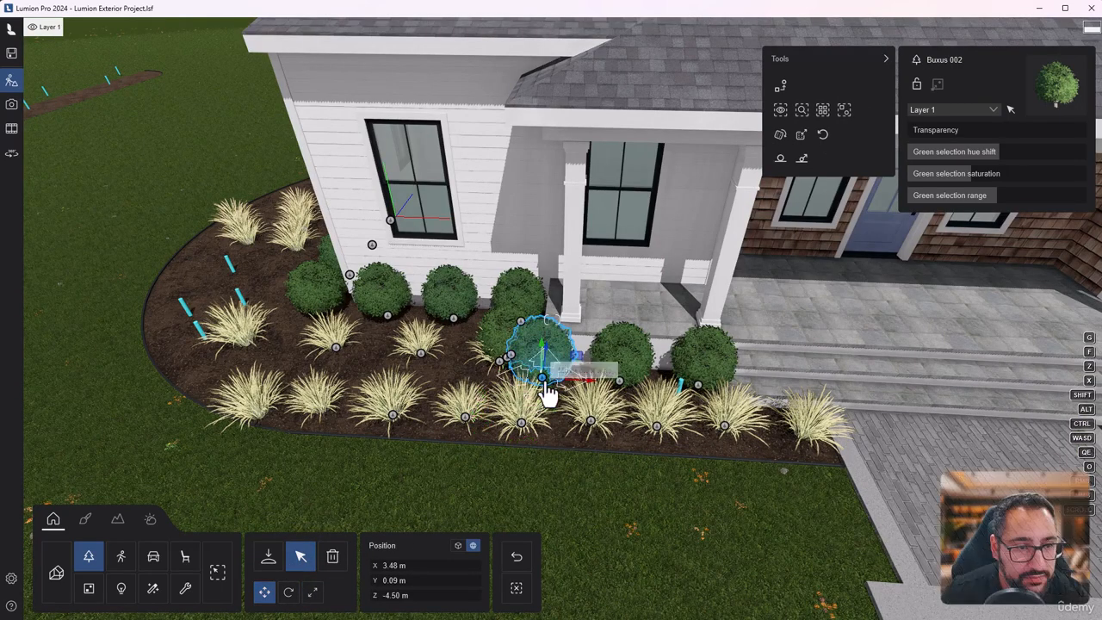
# Step: Shift the shrub beside the porch column and reposition the overlapping feathergrass clumps so they stand clear of the enlarged shrubs
pyautogui.moveTo(549, 384); pyautogui.dragTo(552, 385)
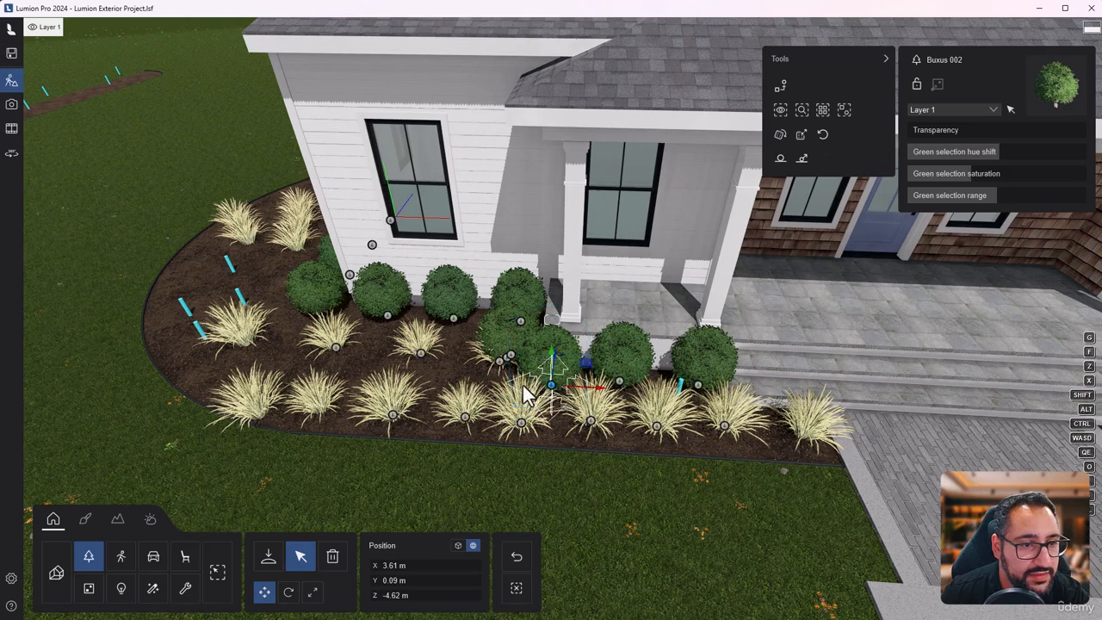
pyautogui.moveTo(510, 356); pyautogui.dragTo(272, 284)
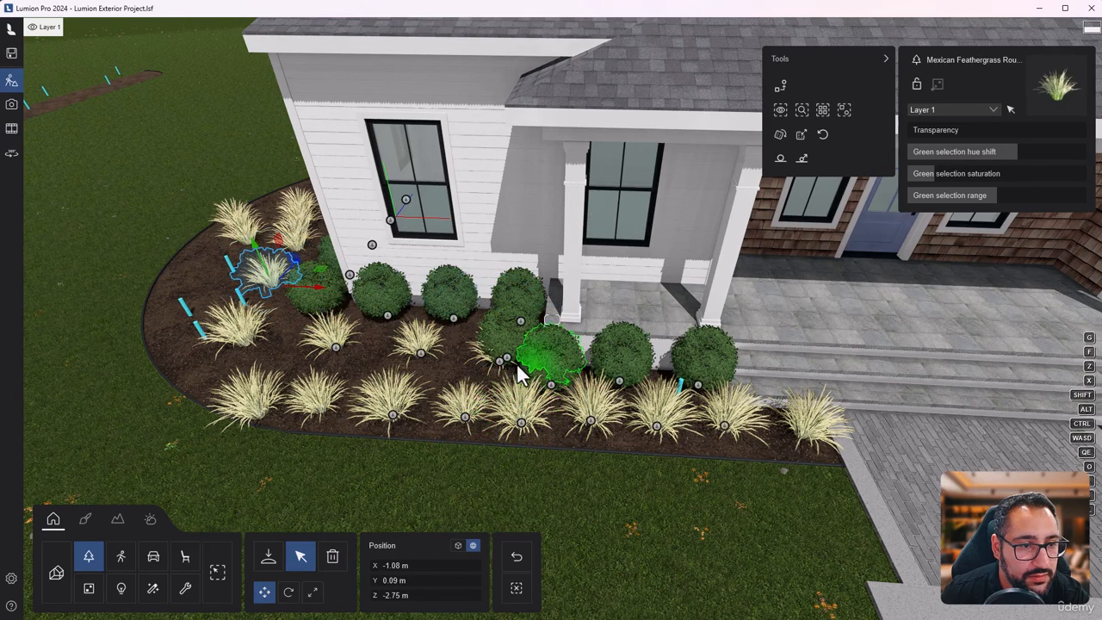
pyautogui.moveTo(502, 372); pyautogui.dragTo(472, 358)
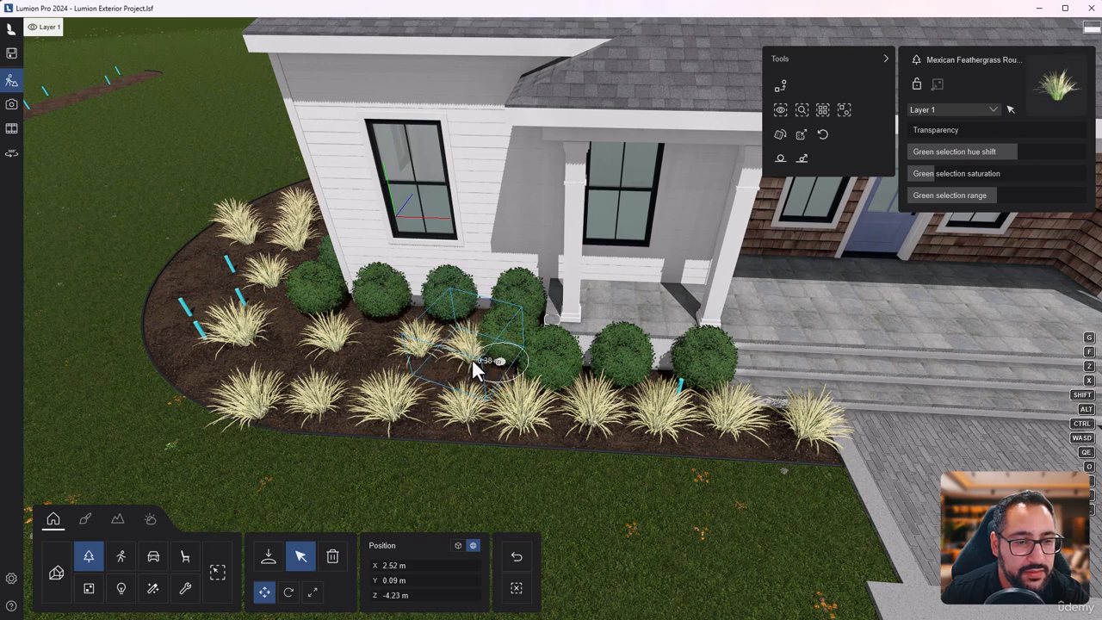
pyautogui.click(422, 364)
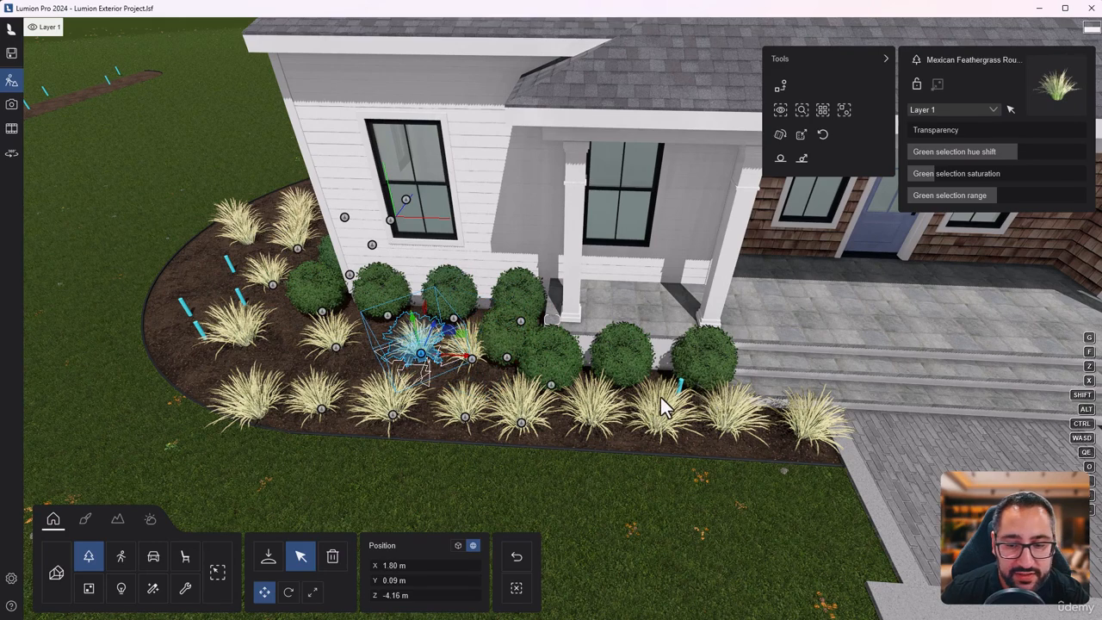
pyautogui.moveTo(422, 362); pyautogui.dragTo(404, 357)
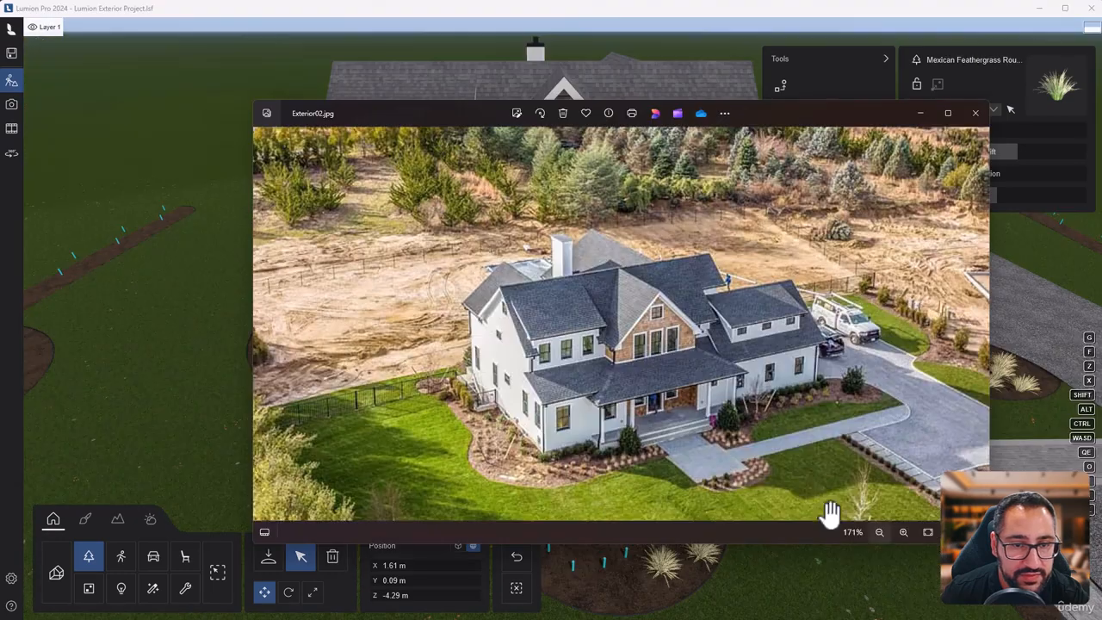
# Step: After checking the reference photo, draw a straight Buxus 002 placement line along the garage wing's front wall, from the porch to the house corner
pyautogui.click(815, 588)
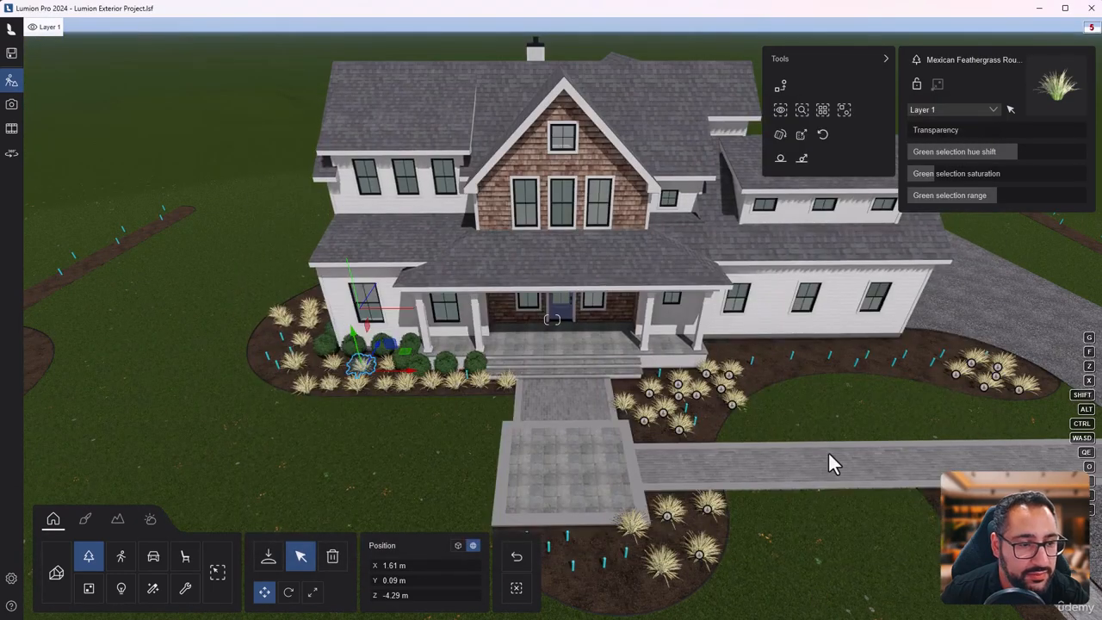
pyautogui.press('d')
pyautogui.click(266, 558)
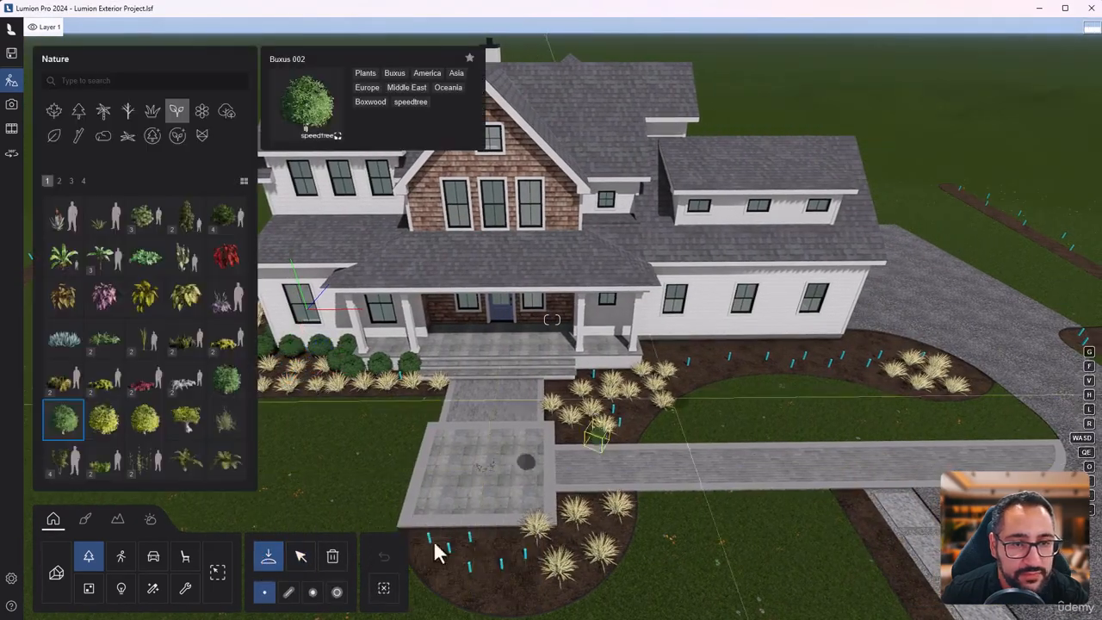
pyautogui.click(332, 556)
pyautogui.click(268, 557)
pyautogui.click(300, 588)
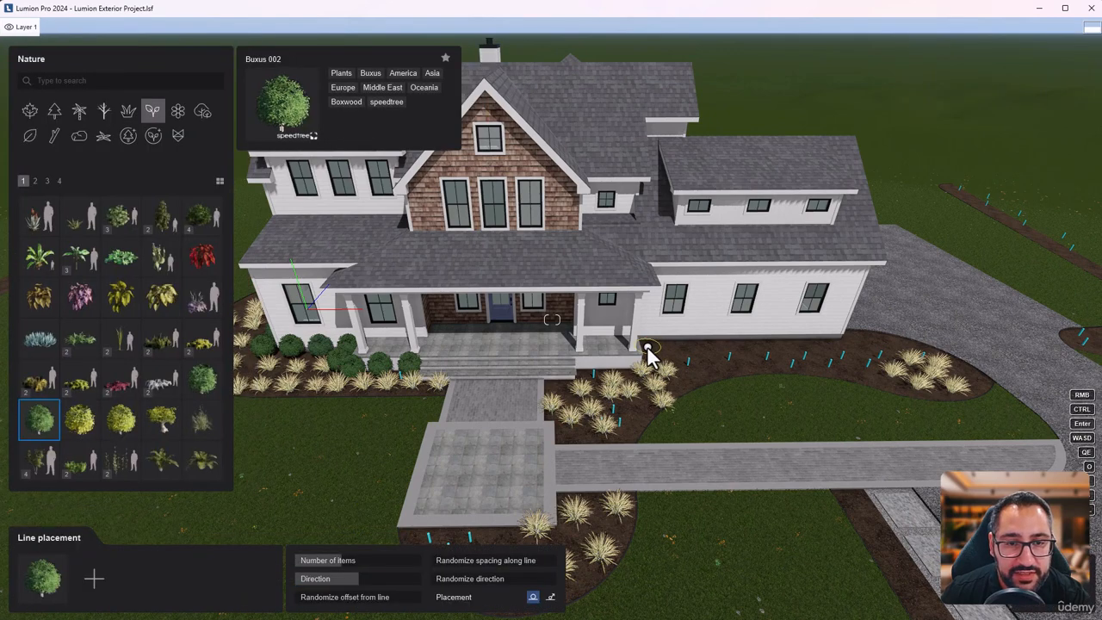
pyautogui.click(655, 345)
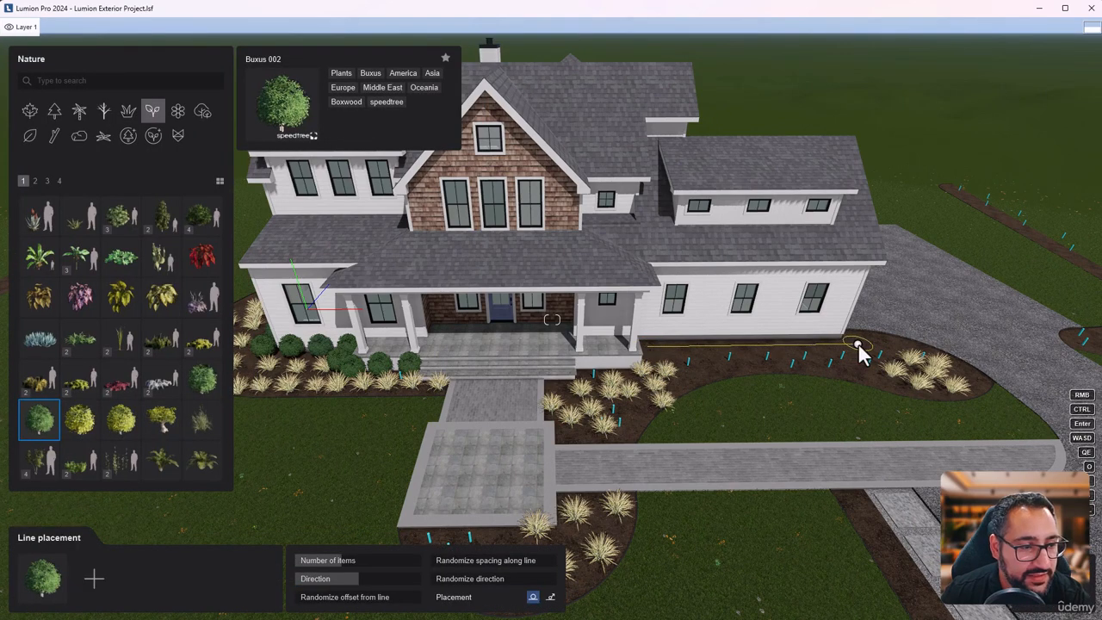
pyautogui.click(860, 347)
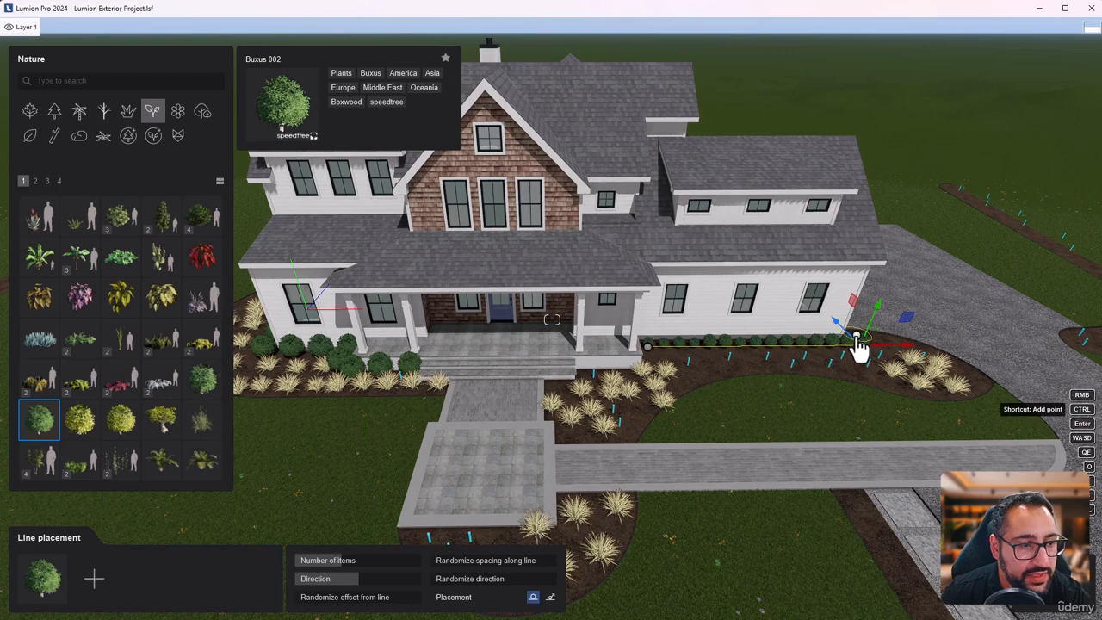
pyautogui.click(860, 344)
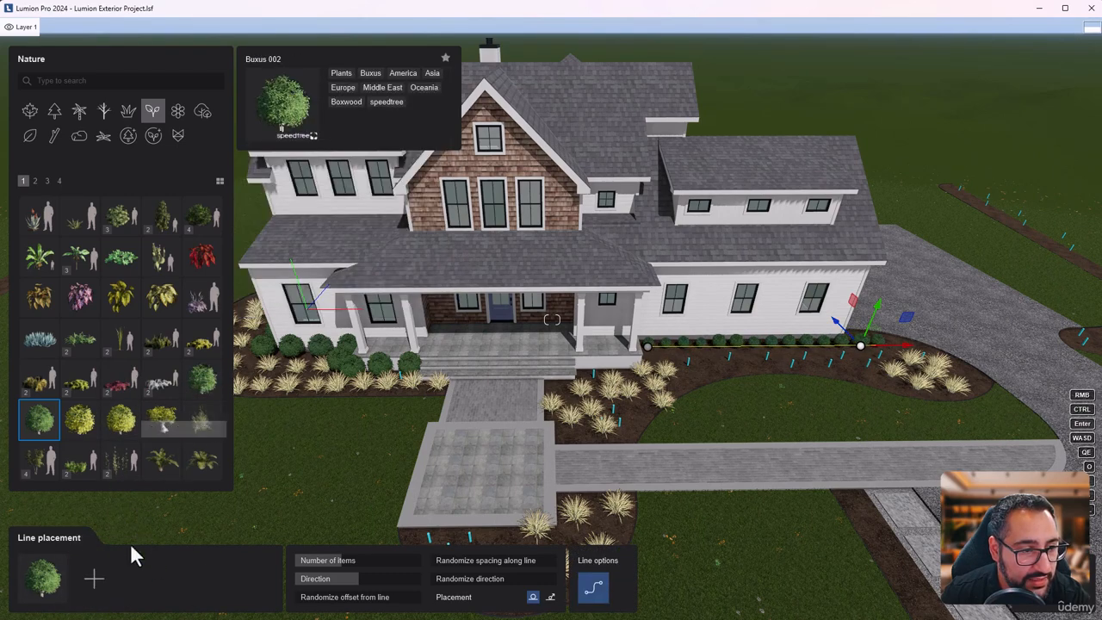
# Step: Add Buxus 003 as a second plant mixed into the line along the garage wing
pyautogui.click(97, 585)
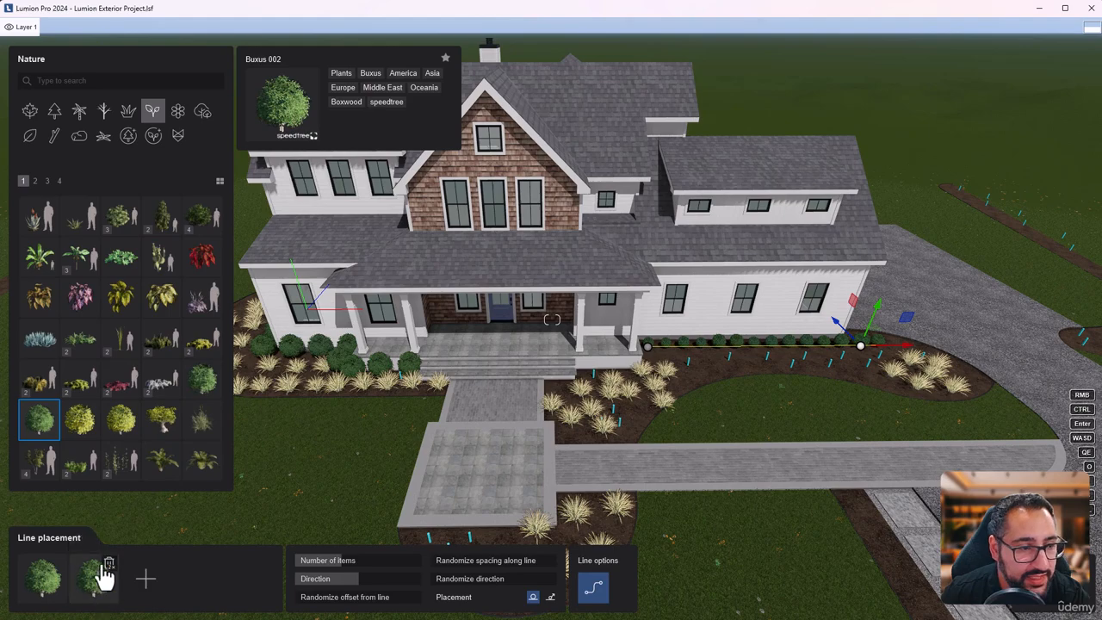
pyautogui.click(81, 441)
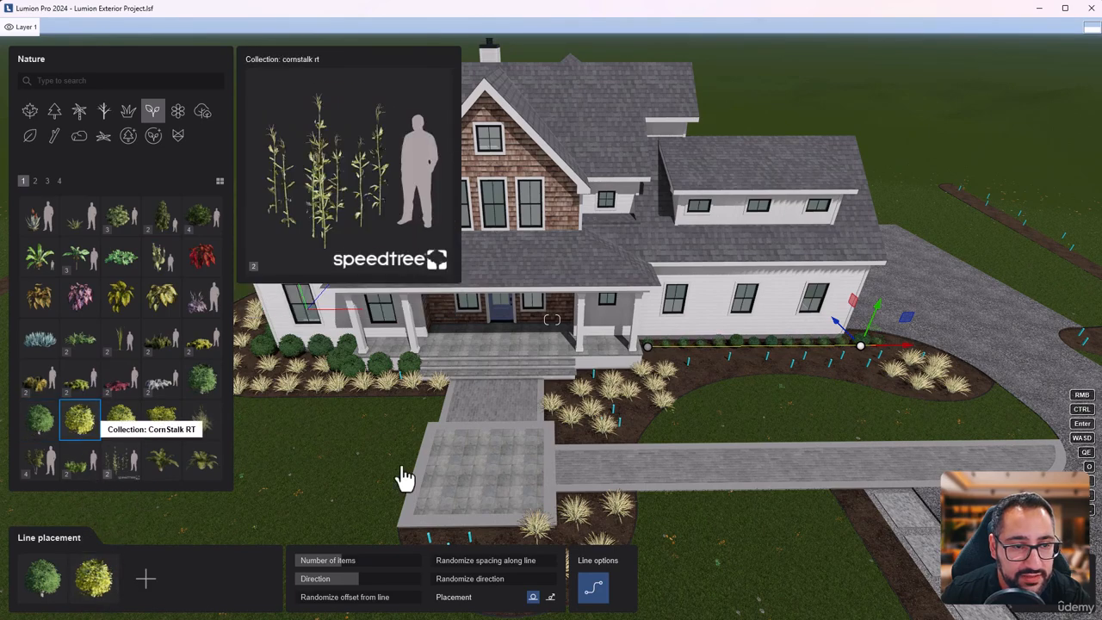
pyautogui.press('w')
pyautogui.moveTo(695, 409); pyautogui.dragTo(821, 423, button='right')
pyautogui.press('s')
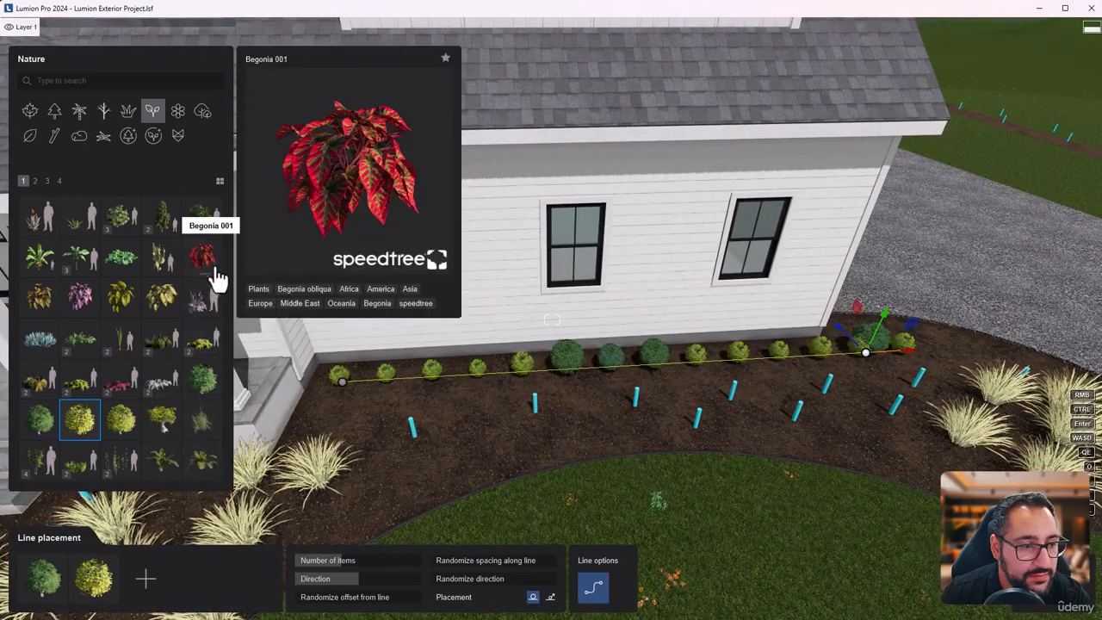
# Step: Try Azalea RT in place of Buxus 003, and remove the second plant from the line
pyautogui.click(195, 243)
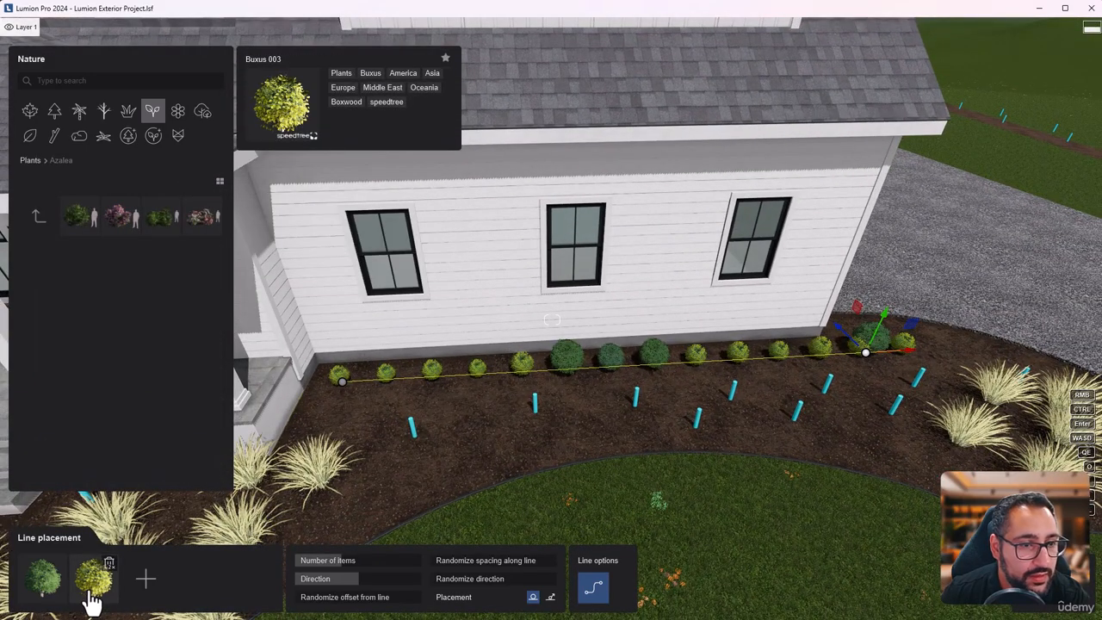
pyautogui.click(76, 217)
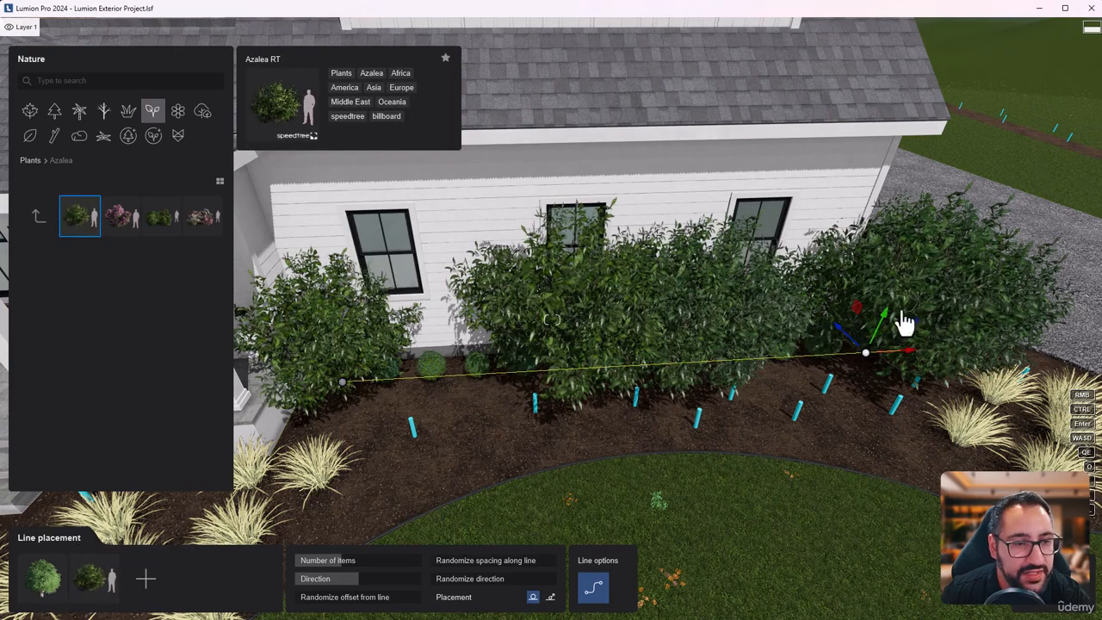
pyautogui.moveTo(701, 385)
pyautogui.mouseDown(button='right')
pyautogui.moveTo(636, 370)
pyautogui.moveTo(507, 383)
pyautogui.moveTo(681, 387)
pyautogui.mouseUp(button='right')
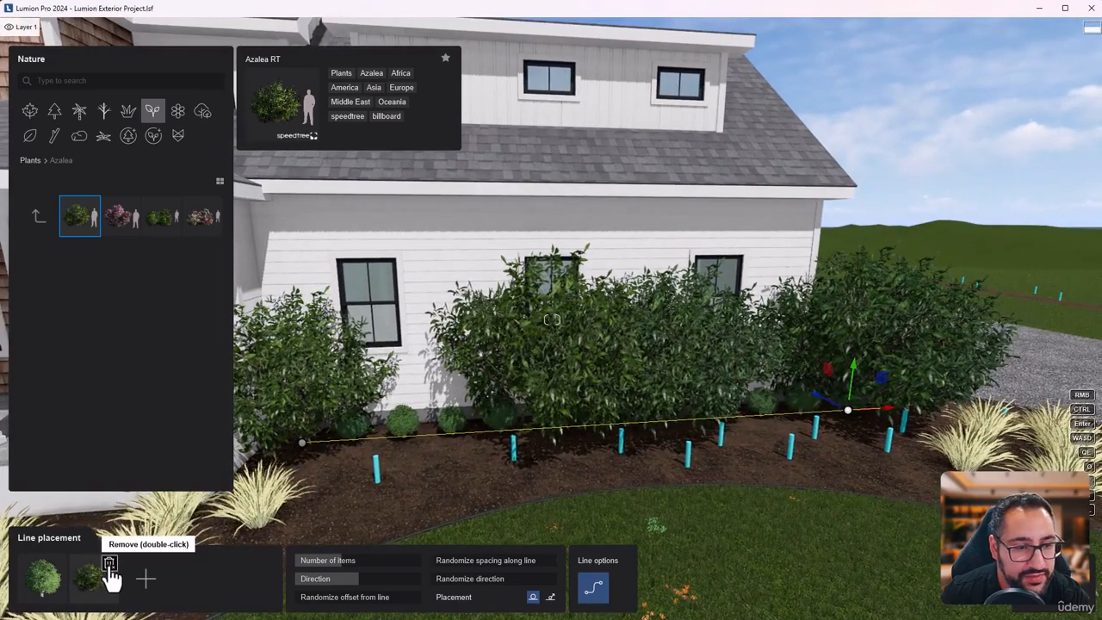
pyautogui.doubleClick(109, 571)
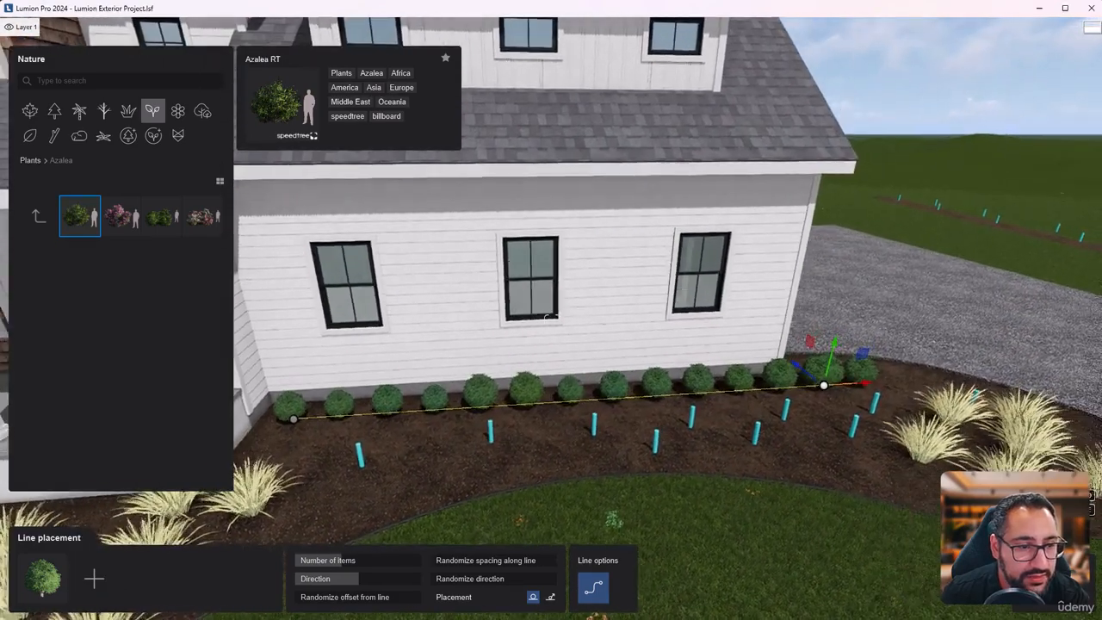
# Step: Reduce the number of shrubs on the garage wing line and finalize the placement
pyautogui.moveTo(559, 489); pyautogui.dragTo(553, 494, button='right')
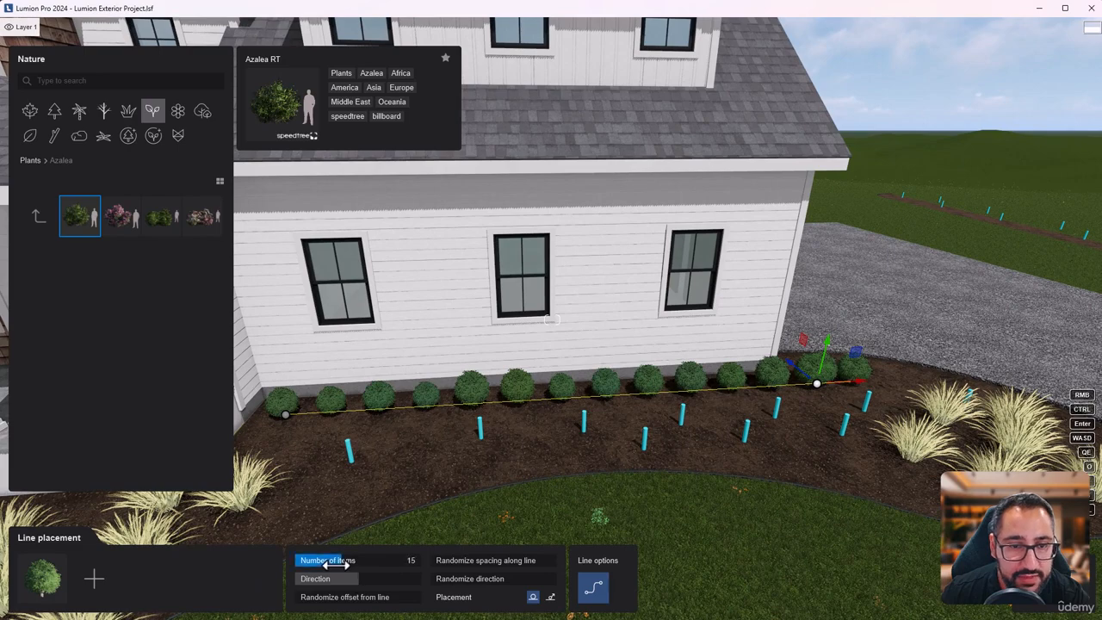
pyautogui.moveTo(336, 564); pyautogui.dragTo(330, 566)
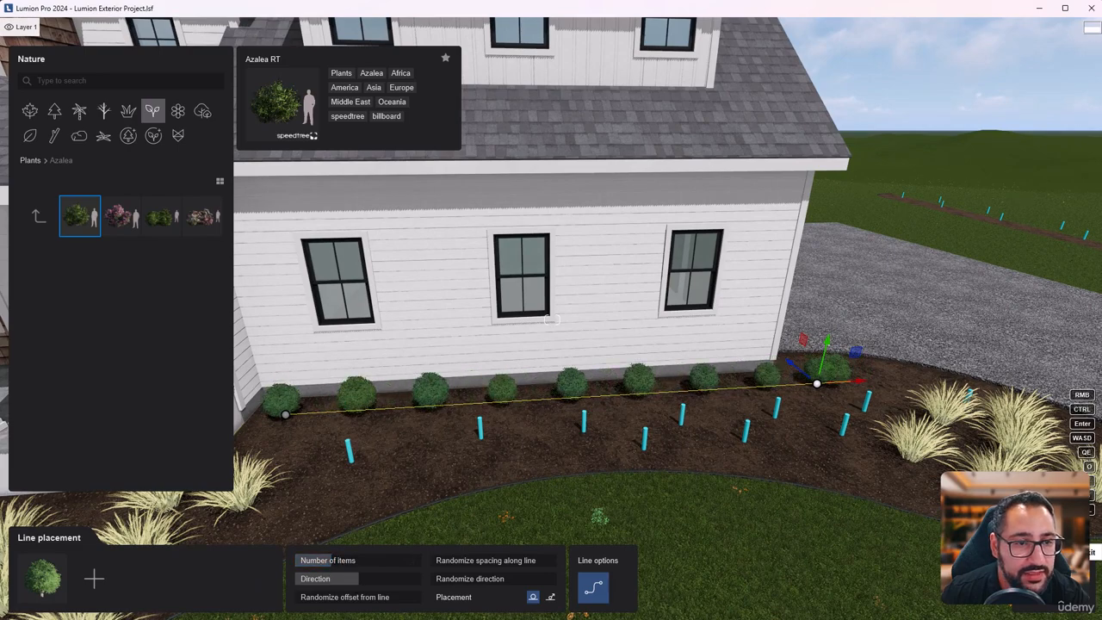
pyautogui.press('Return')
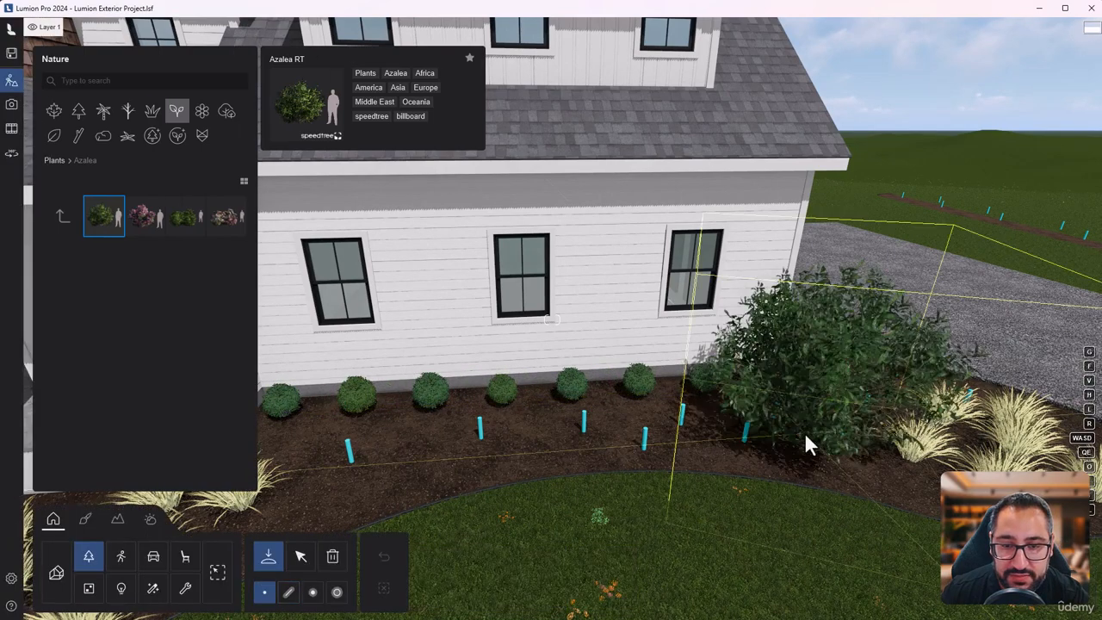
# Step: Following the Exterior02.jpg reference photo, draw a Buxus 002 placement line in the bed beside the driveway pavers, around the corner to the feathergrass group
pyautogui.press('s')
pyautogui.moveTo(700, 436); pyautogui.dragTo(742, 459, button='right')
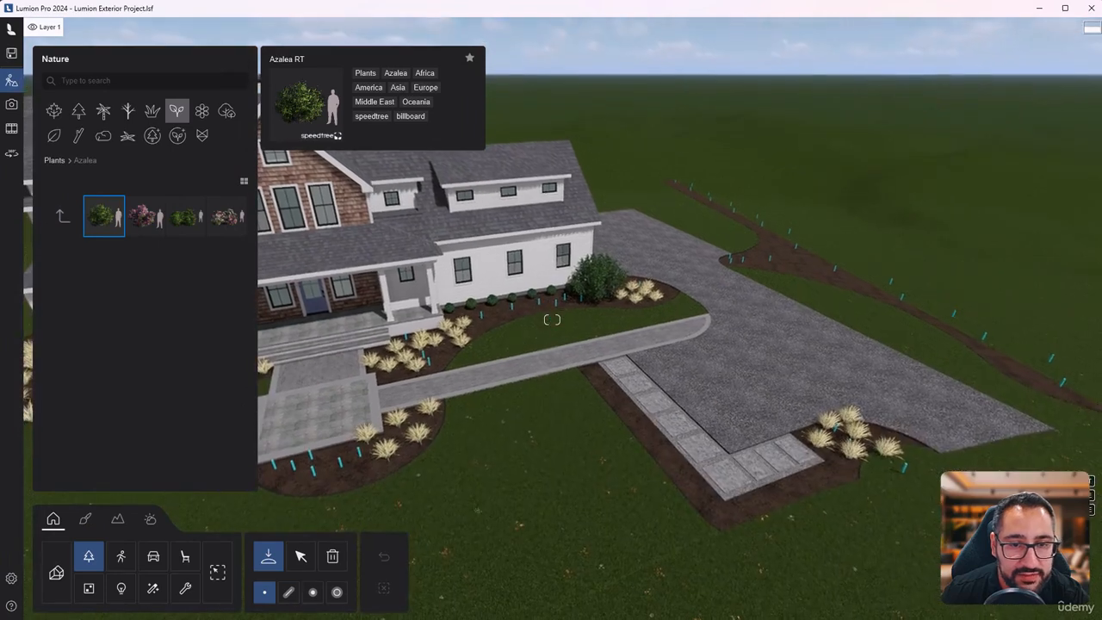
pyautogui.hotkey('alt', 'Tab')
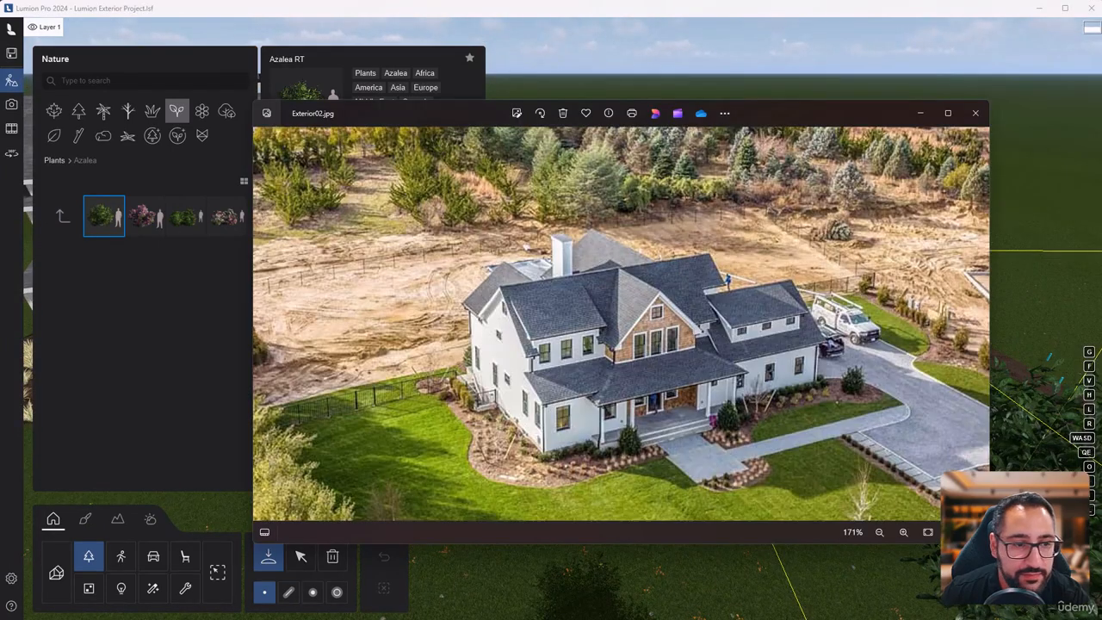
pyautogui.moveTo(890, 468); pyautogui.dragTo(762, 362)
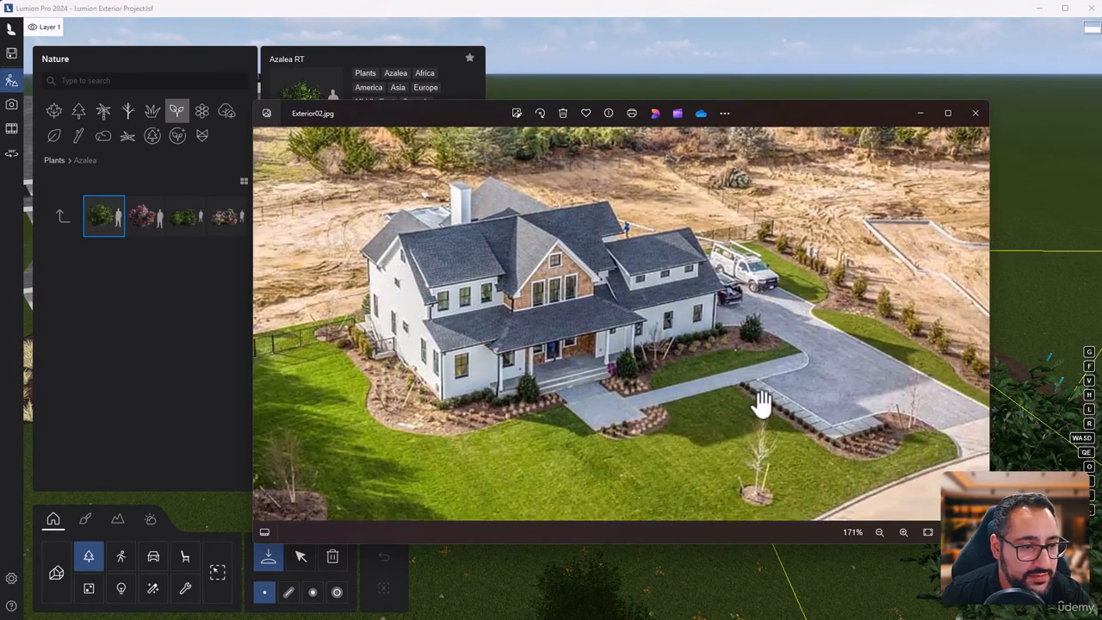
pyautogui.scroll(-2, 603, 456)
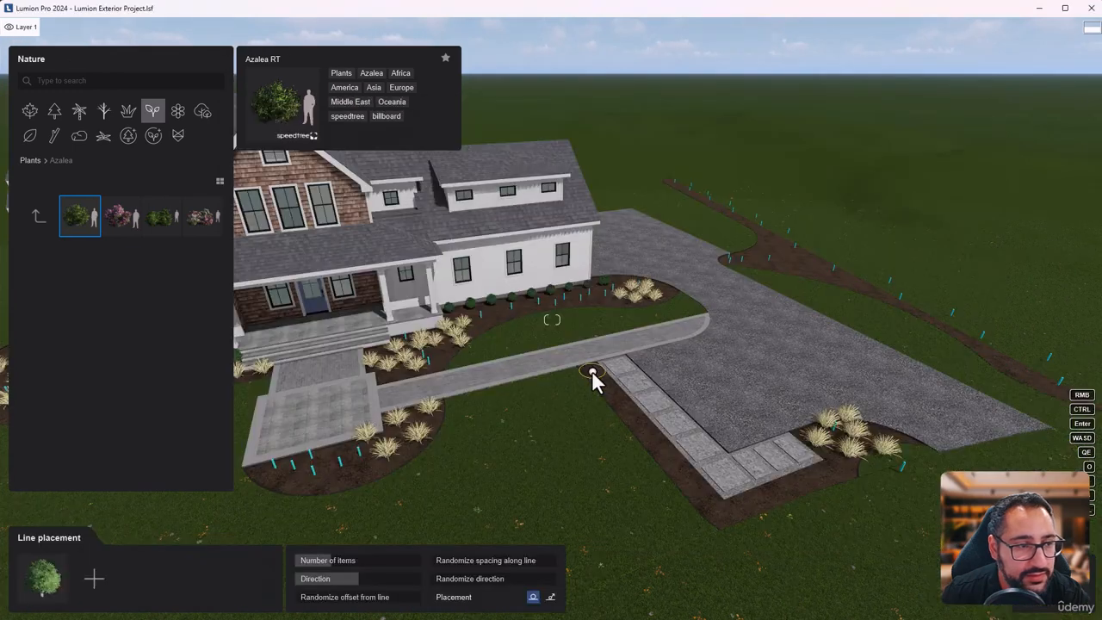
pyautogui.click(591, 370)
pyautogui.click(722, 513)
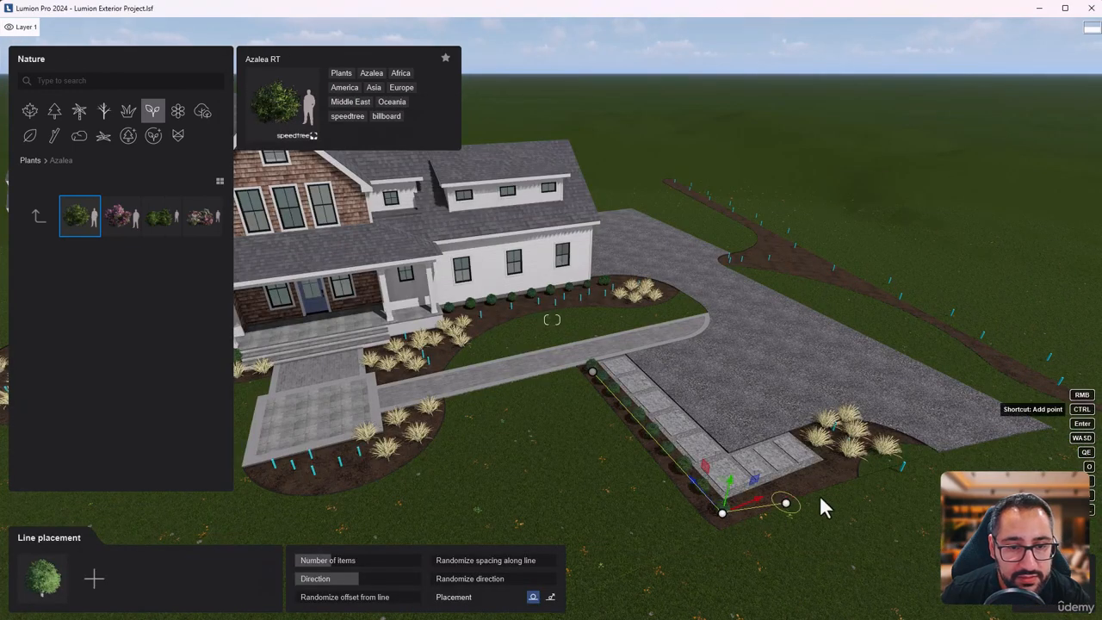
pyautogui.click(839, 468)
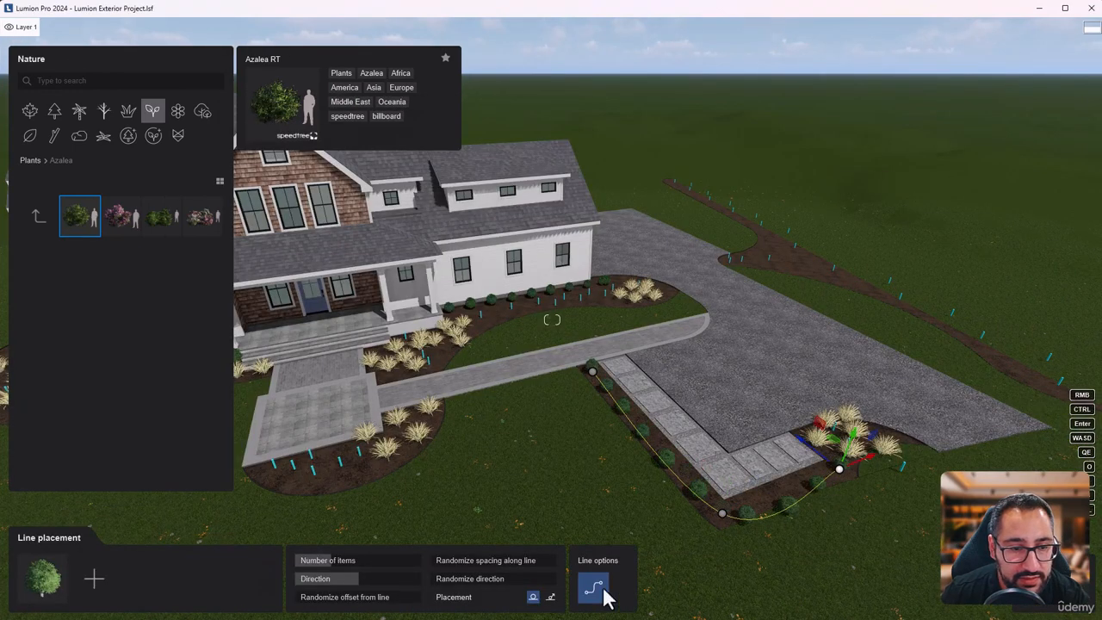
# Step: Use straight segments for the shrub line around the driveway pavers and finalize the placement
pyautogui.moveTo(842, 484); pyautogui.dragTo(1086, 616, button='right')
pyautogui.press('w')
pyautogui.click(1081, 604)
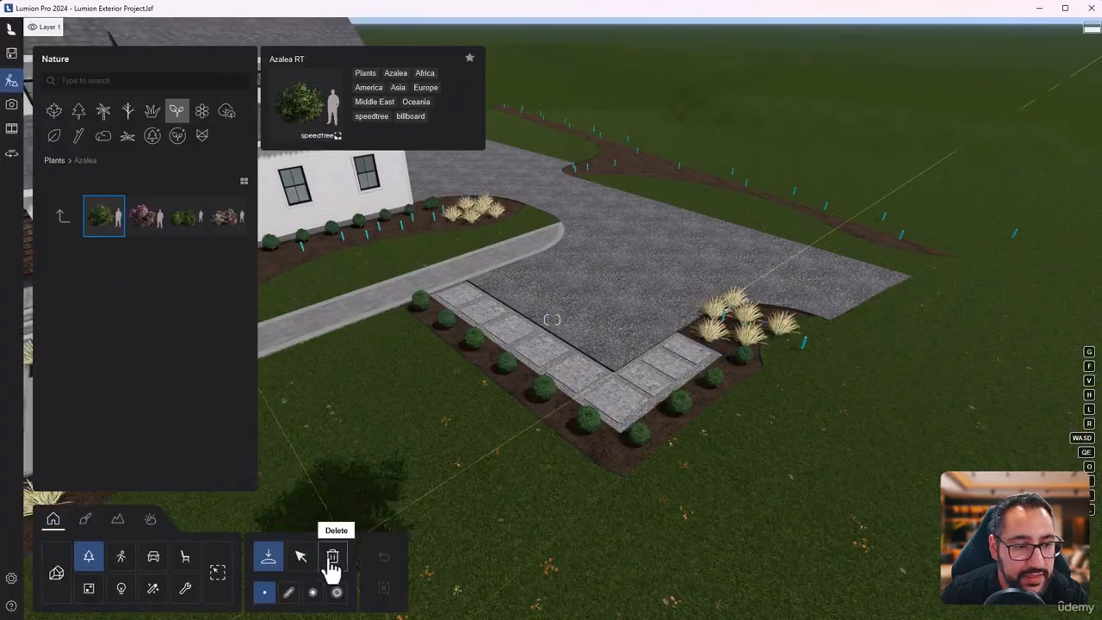
# Step: Select every Buxus 002 shrub in the scene and scale them all up slightly
pyautogui.click(303, 559)
pyautogui.click(634, 441)
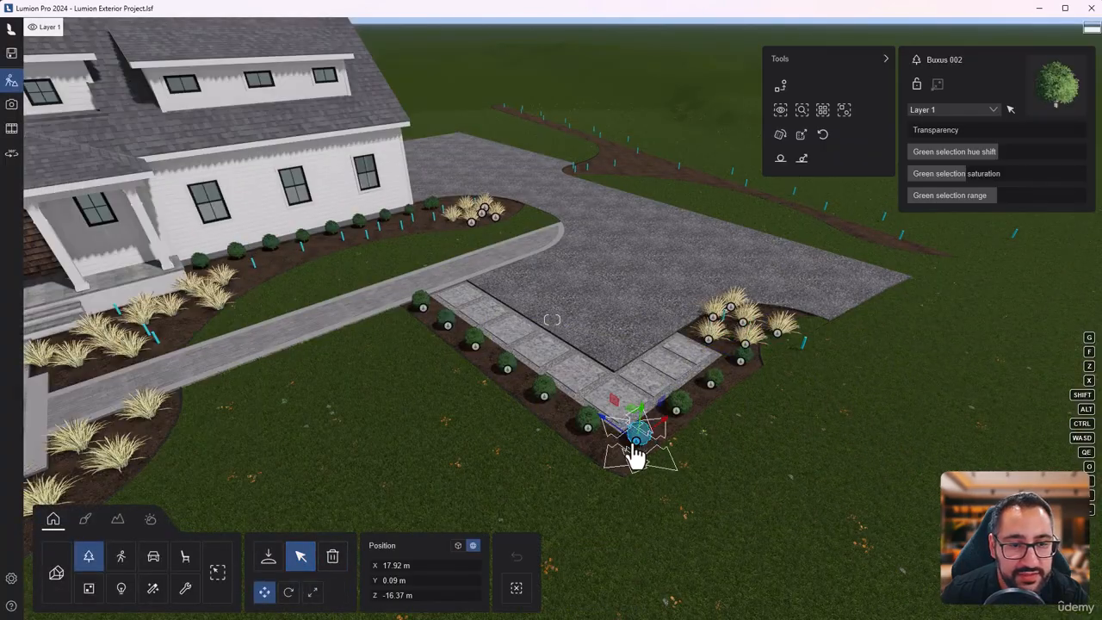
pyautogui.click(823, 112)
pyautogui.moveTo(731, 344); pyautogui.dragTo(457, 346, button='right')
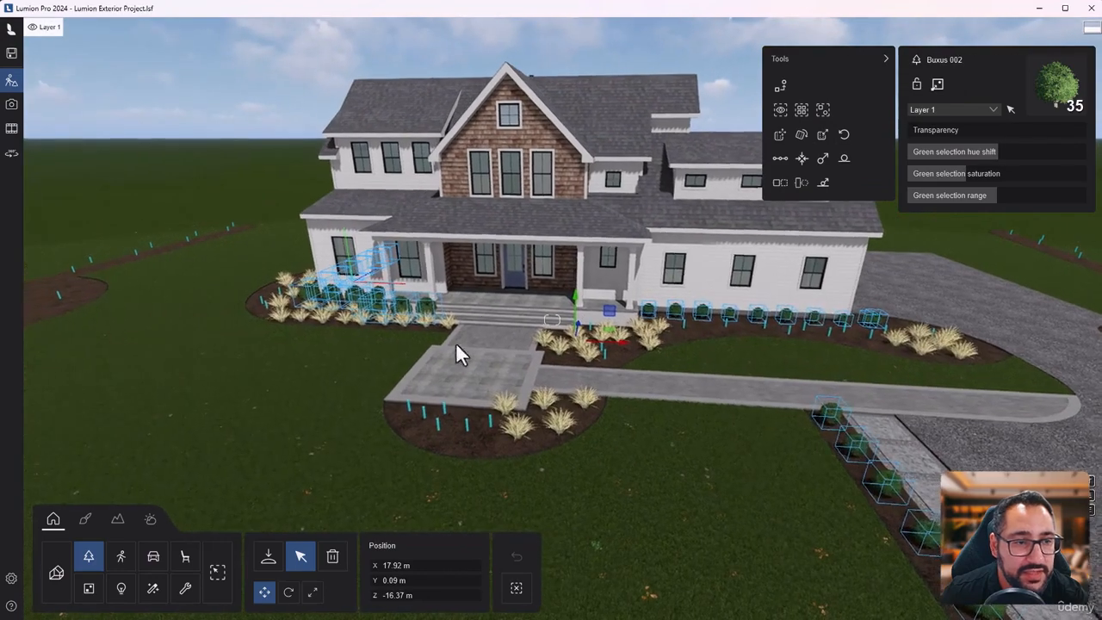
pyautogui.click(312, 591)
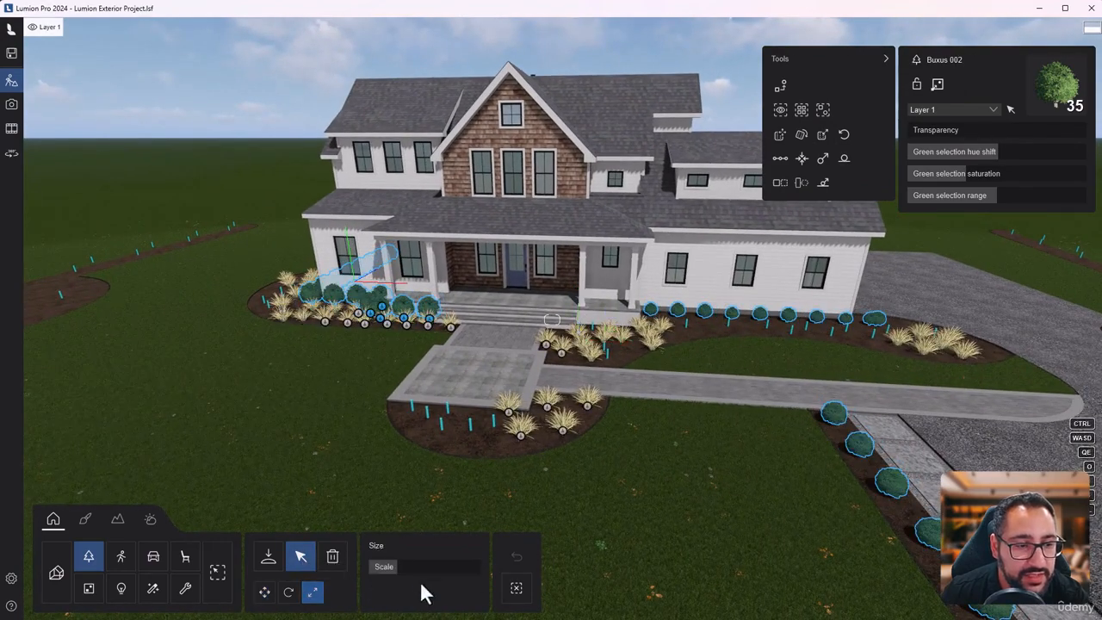
pyautogui.moveTo(403, 567); pyautogui.dragTo(421, 563)
pyautogui.moveTo(760, 396); pyautogui.dragTo(779, 525, button='right')
pyautogui.press('e')
pyautogui.press('w')
pyautogui.press('d')
pyautogui.press('q')
pyautogui.press('d')
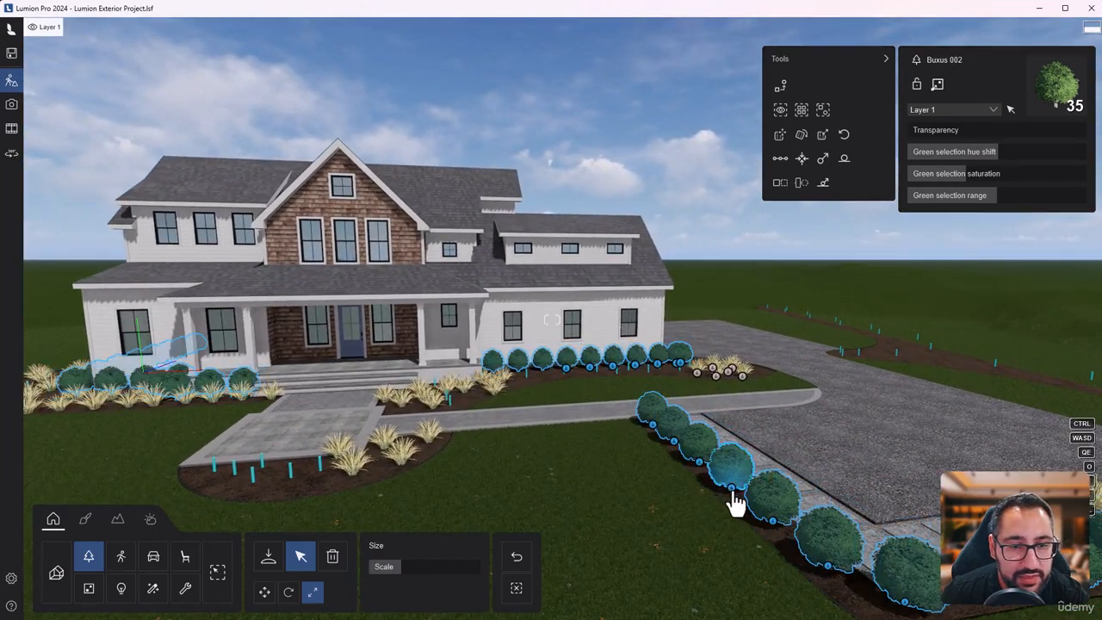
# Step: Clear the selection and try a small size adjustment on one shrub in the line beside the driveway pavers
pyautogui.click(515, 587)
pyautogui.click(733, 499)
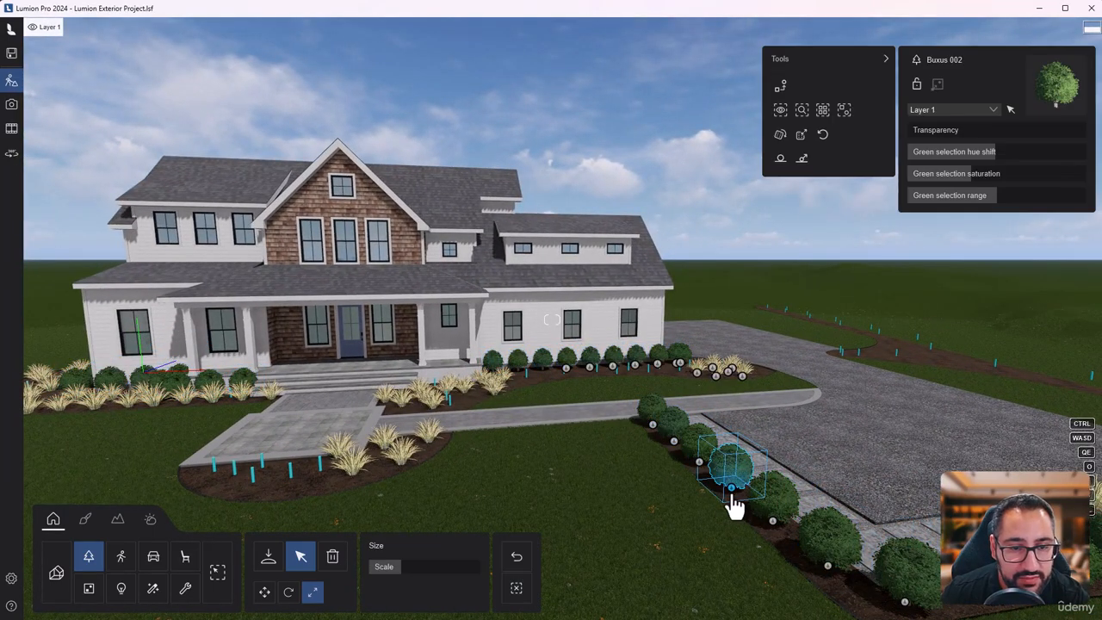
pyautogui.moveTo(384, 566)
pyautogui.mouseDown()
pyautogui.moveTo(401, 568)
pyautogui.moveTo(389, 570)
pyautogui.mouseUp()
# Step: Select all Buxus 002 shrubs from one in the driveway line and randomize their rotation
pyautogui.click(673, 448)
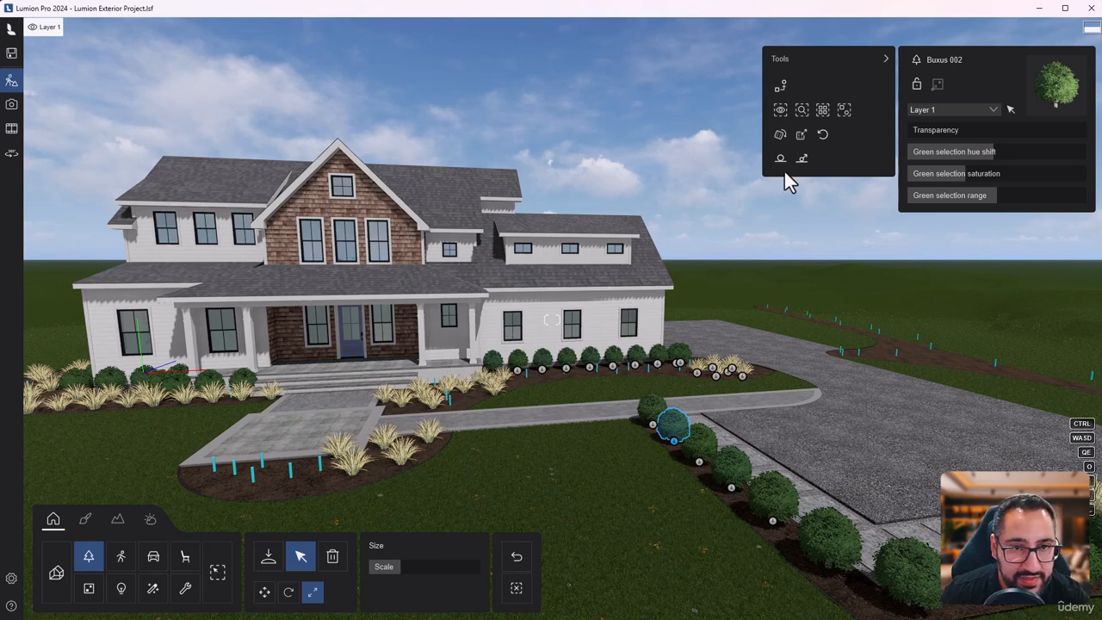
pyautogui.click(825, 111)
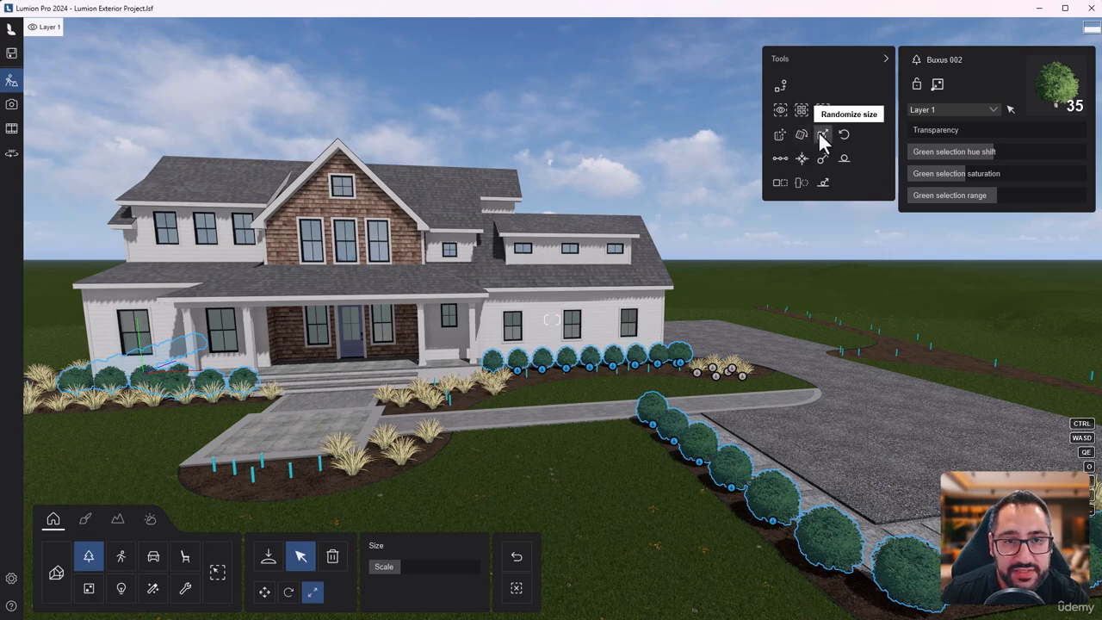
pyautogui.click(802, 138)
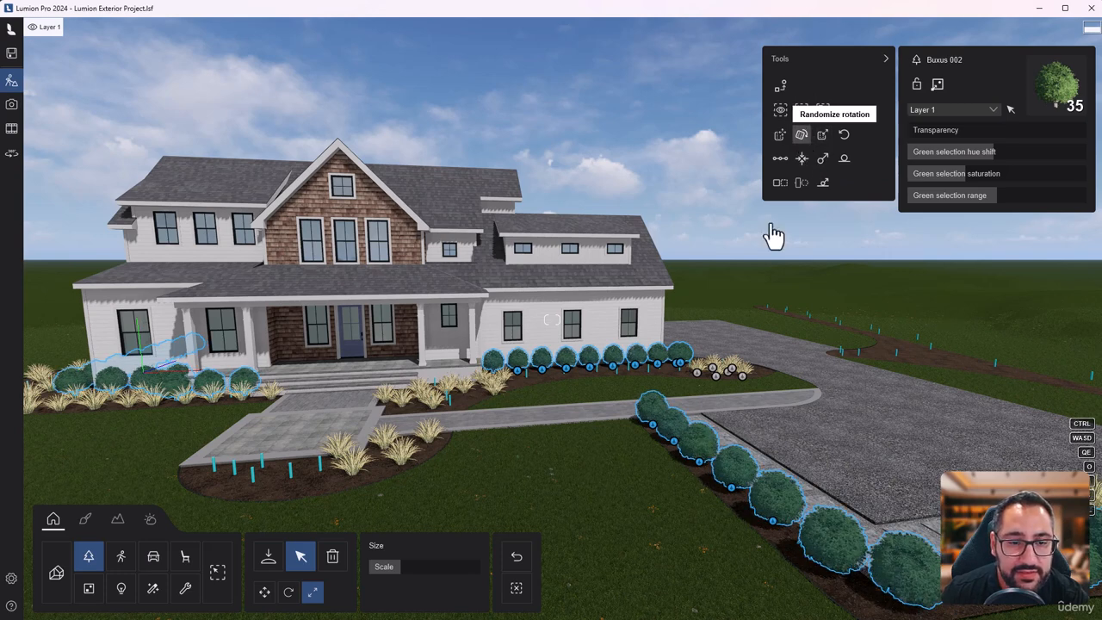
# Step: Randomize the size of the selected Buxus 002 shrubs with only a slight variation, and clear the selection
pyautogui.click(822, 138)
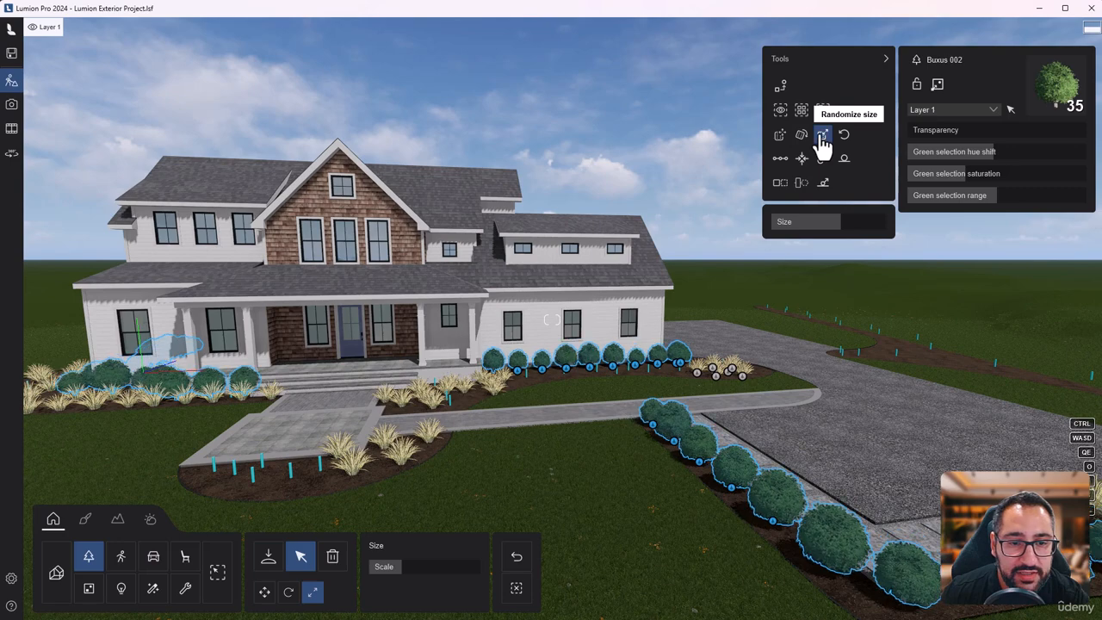
pyautogui.click(821, 138)
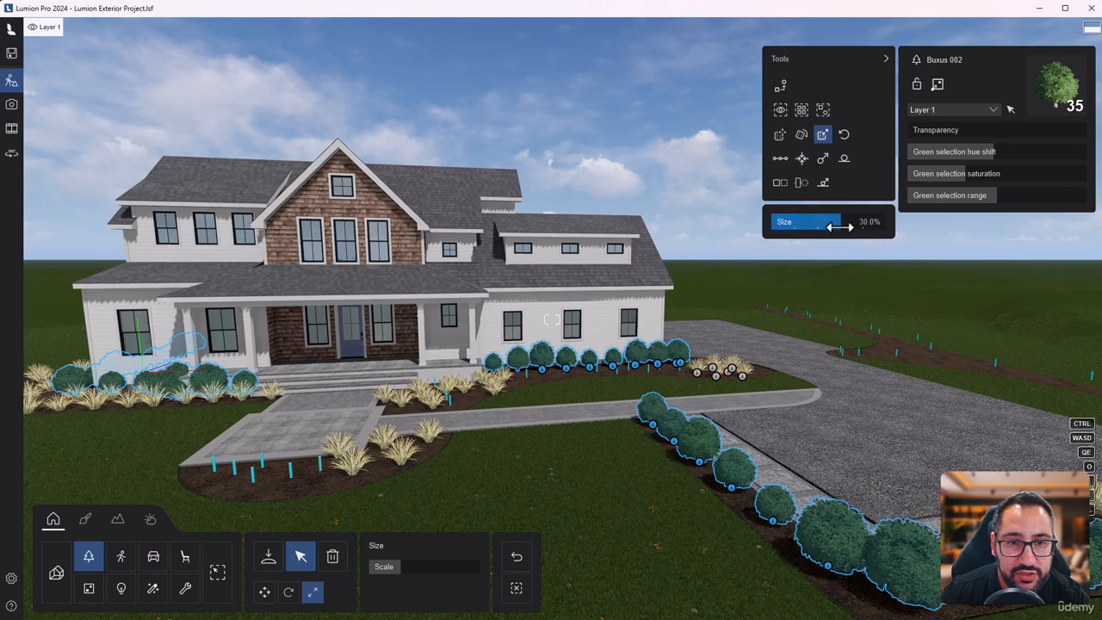
pyautogui.moveTo(839, 223); pyautogui.dragTo(478, 288)
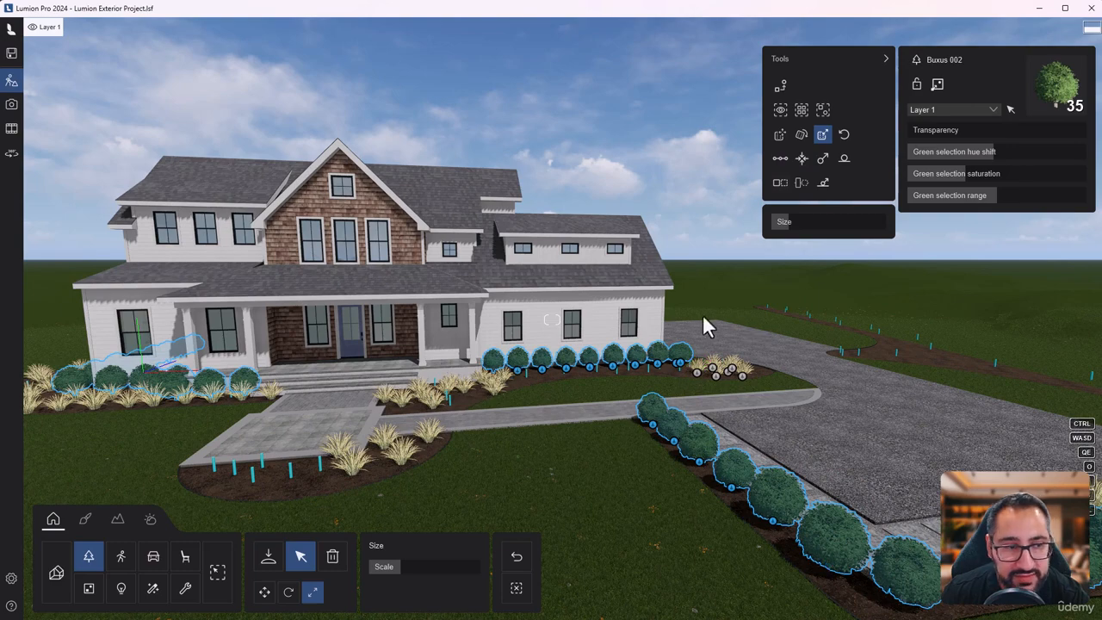
pyautogui.scroll(-3, 704, 329)
pyautogui.click(822, 135)
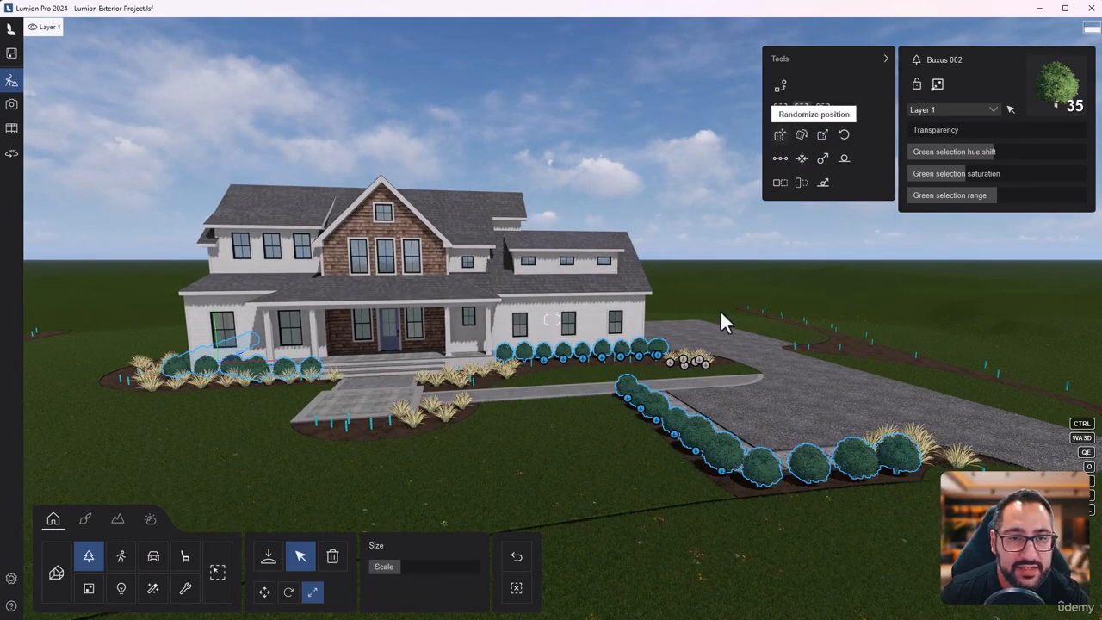
pyautogui.moveTo(720, 316); pyautogui.dragTo(641, 323, button='right')
pyautogui.press('a')
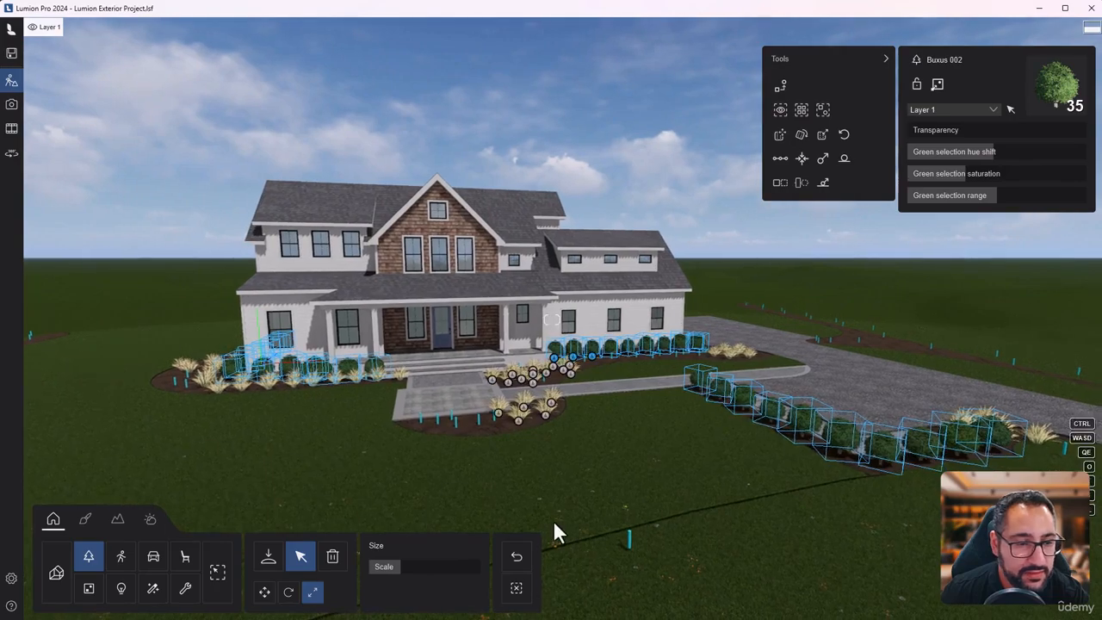
pyautogui.click(516, 588)
# Step: Following the Exterior02.jpg reference photo, copy a garage wing boxwood to three spots in the rounded bed beside the entry walkway
pyautogui.press('a')
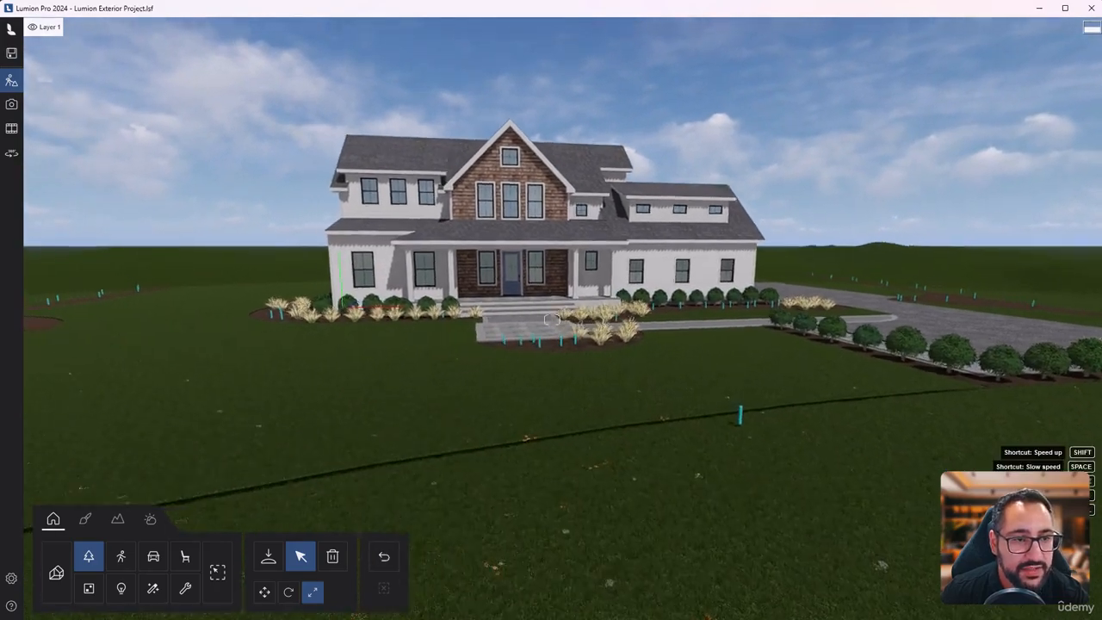
pyautogui.moveTo(552, 319); pyautogui.dragTo(699, 514, button='right')
pyautogui.press('w')
pyautogui.press('d')
pyautogui.press('s')
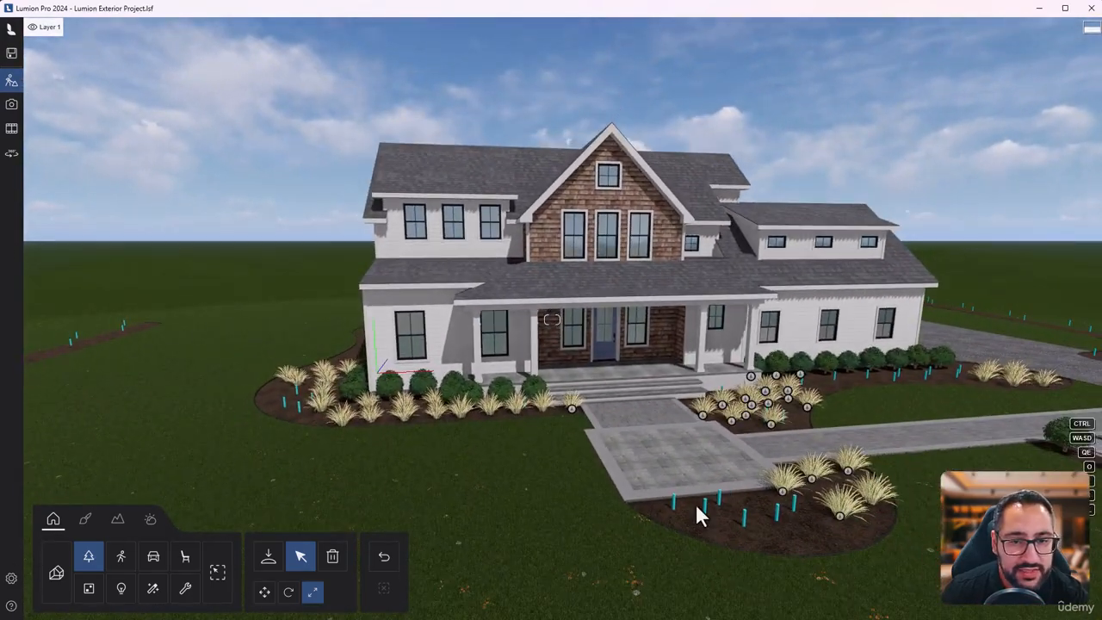
pyautogui.hotkey('alt', 'Tab')
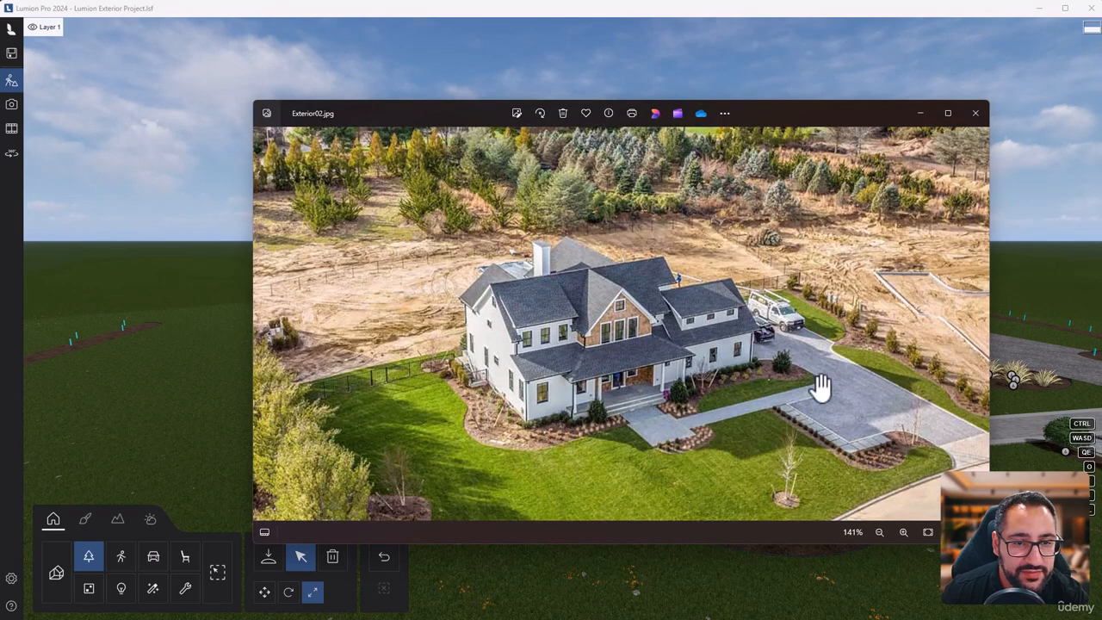
pyautogui.click(740, 564)
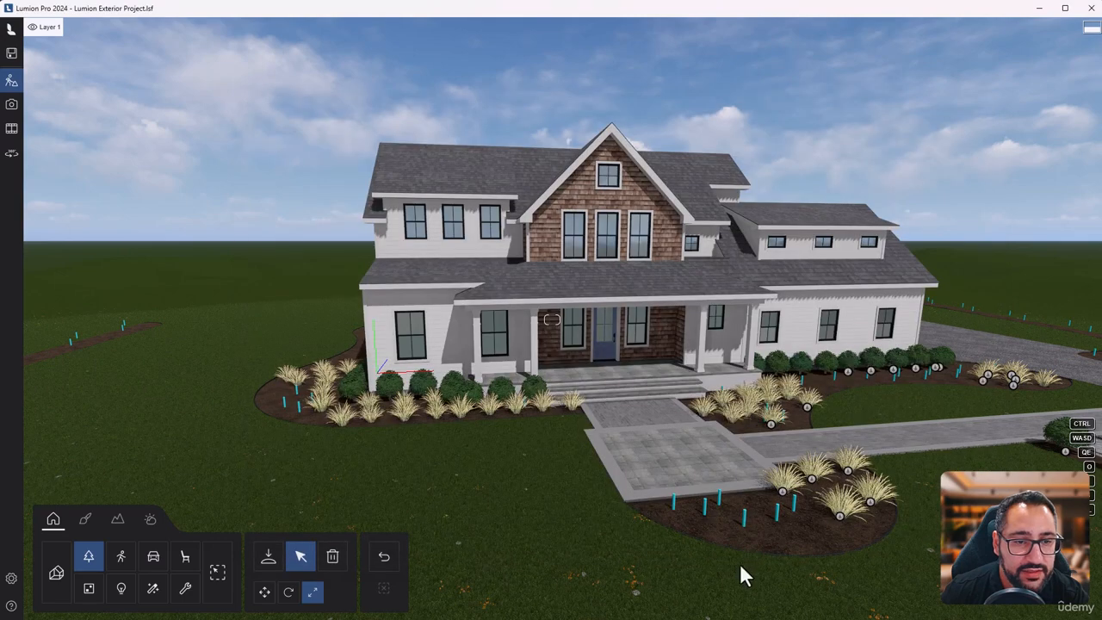
pyautogui.click(826, 365)
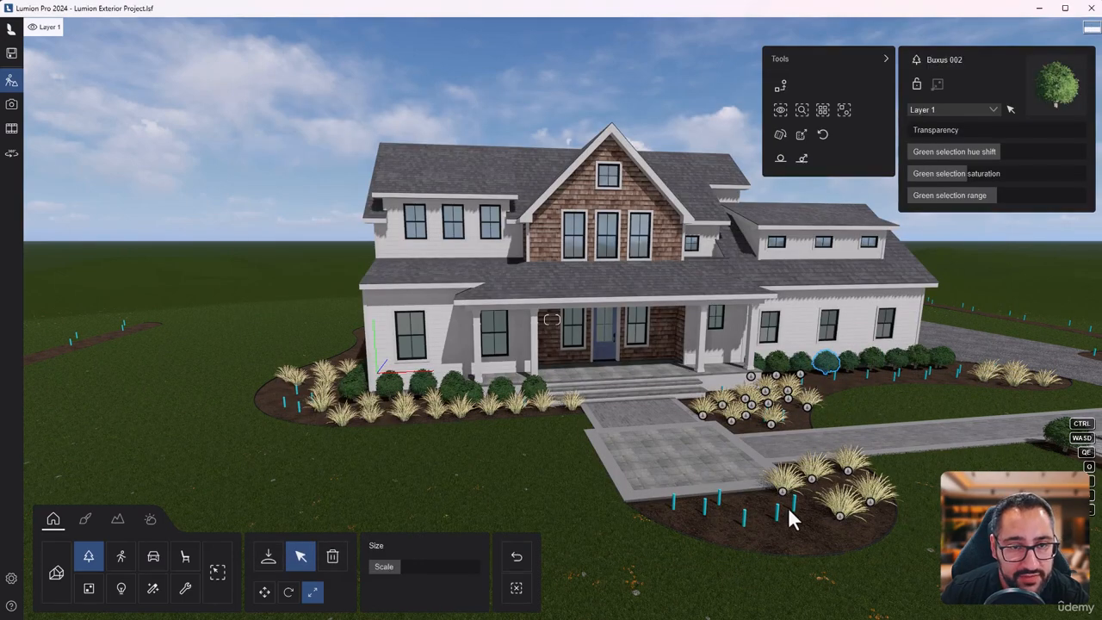
pyautogui.click(264, 591)
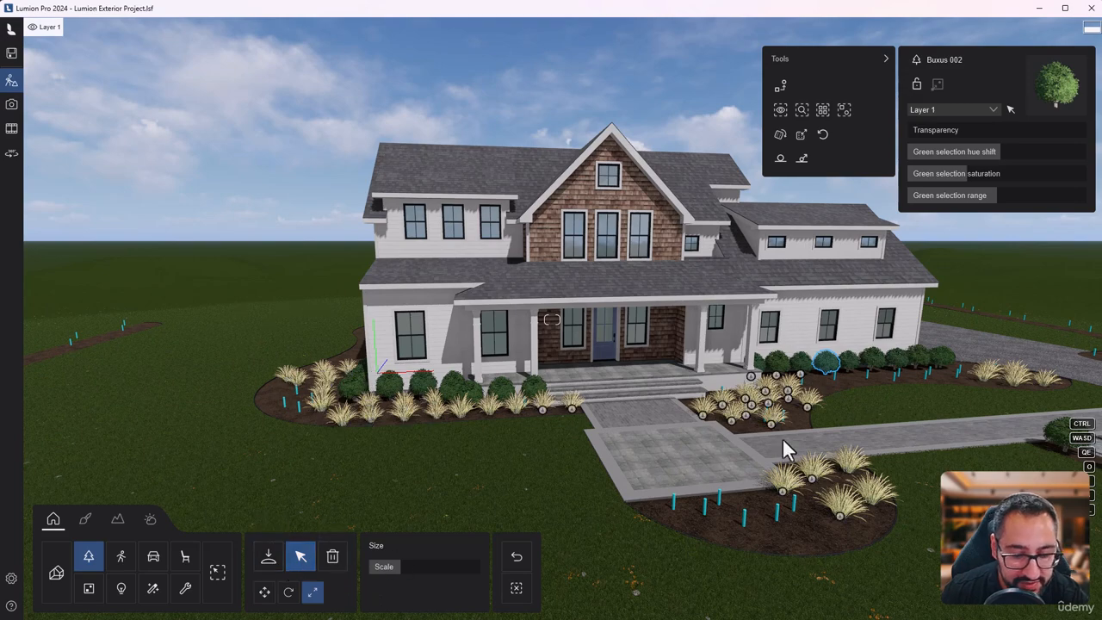
pyautogui.moveTo(829, 391); pyautogui.dragTo(750, 536)
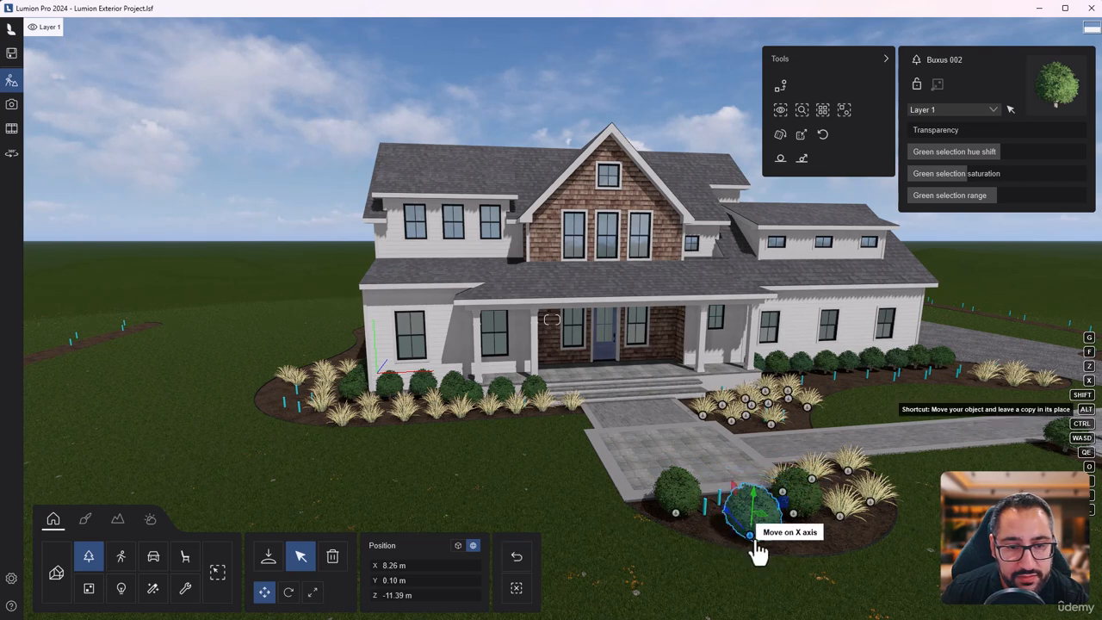
# Step: Examine the planting along the garage wing in the Exterior02.jpg reference photo and compare it with the model's bed
pyautogui.moveTo(758, 537); pyautogui.dragTo(594, 516, button='right')
pyautogui.press('e')
pyautogui.press('q')
pyautogui.press('d')
pyautogui.press('w')
pyautogui.press('w')
pyautogui.press('d')
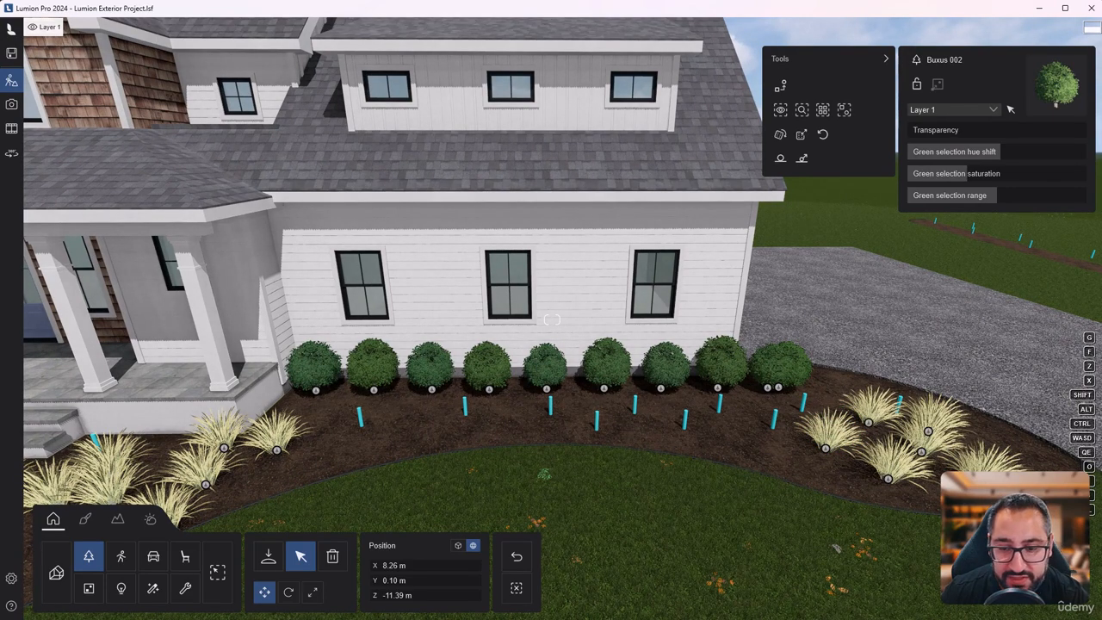
pyautogui.hotkey('alt', 'Tab')
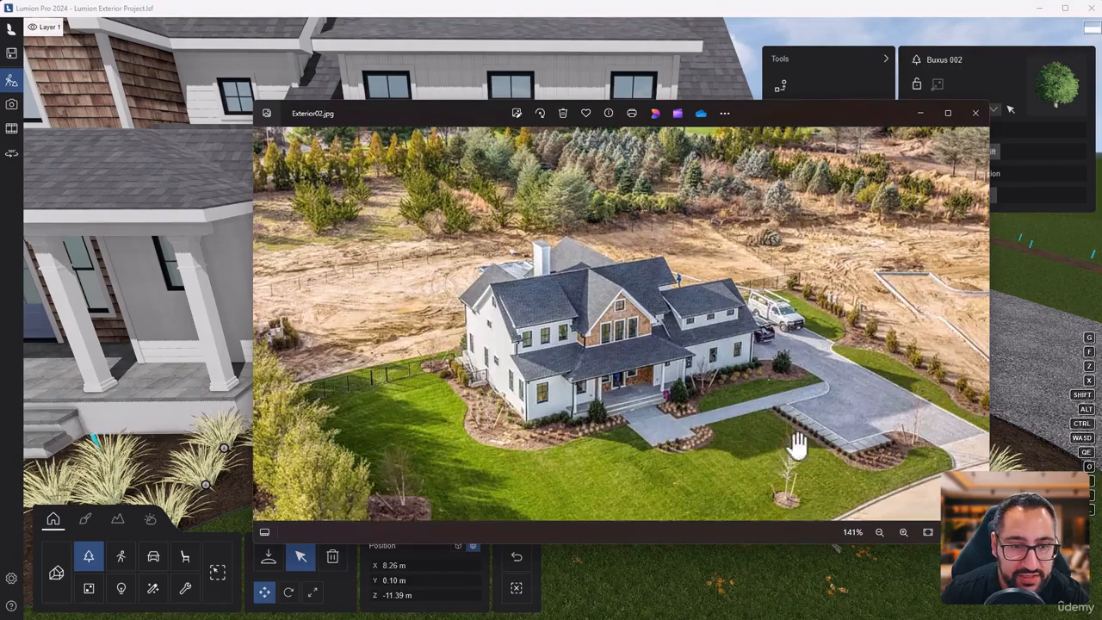
pyautogui.scroll(-3, 797, 443)
pyautogui.scroll(4, 710, 440)
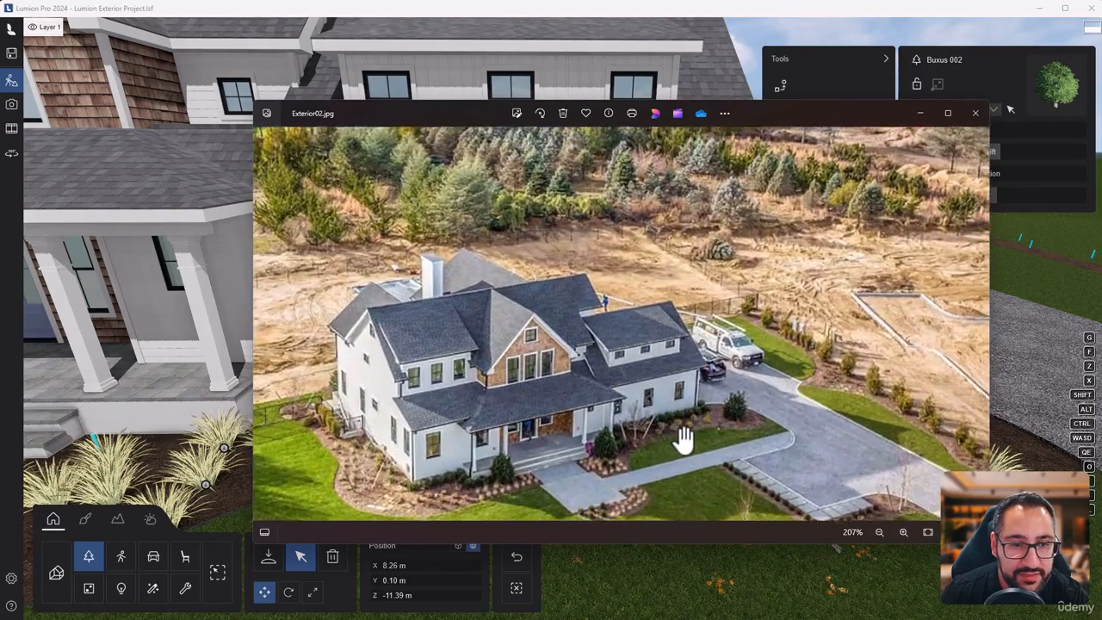
pyautogui.scroll(4, 684, 439)
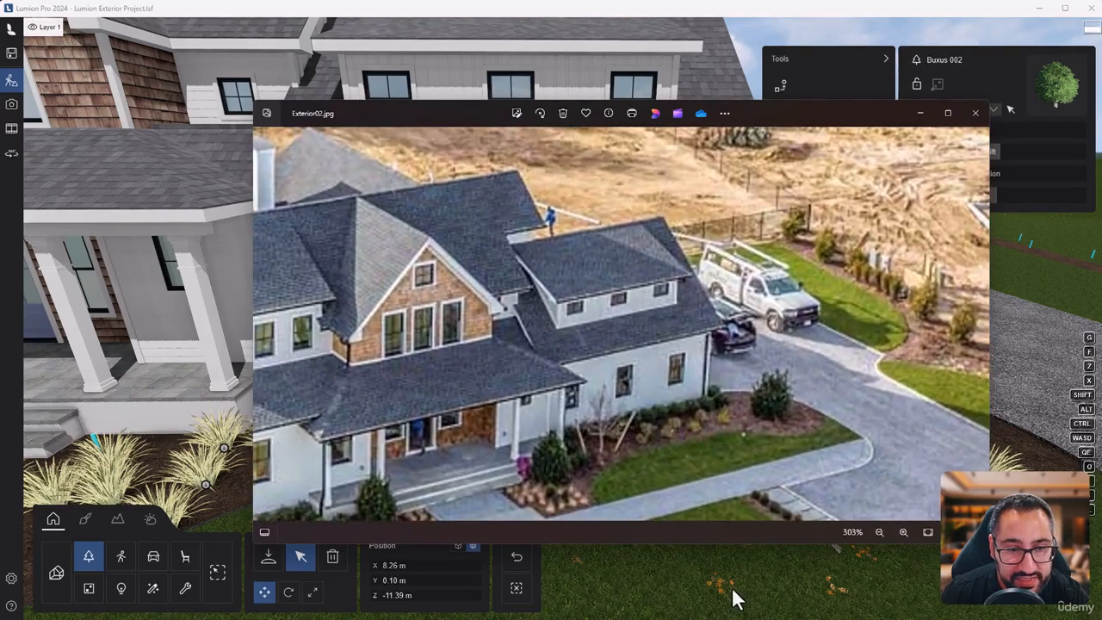
pyautogui.hotkey('alt', 'Tab')
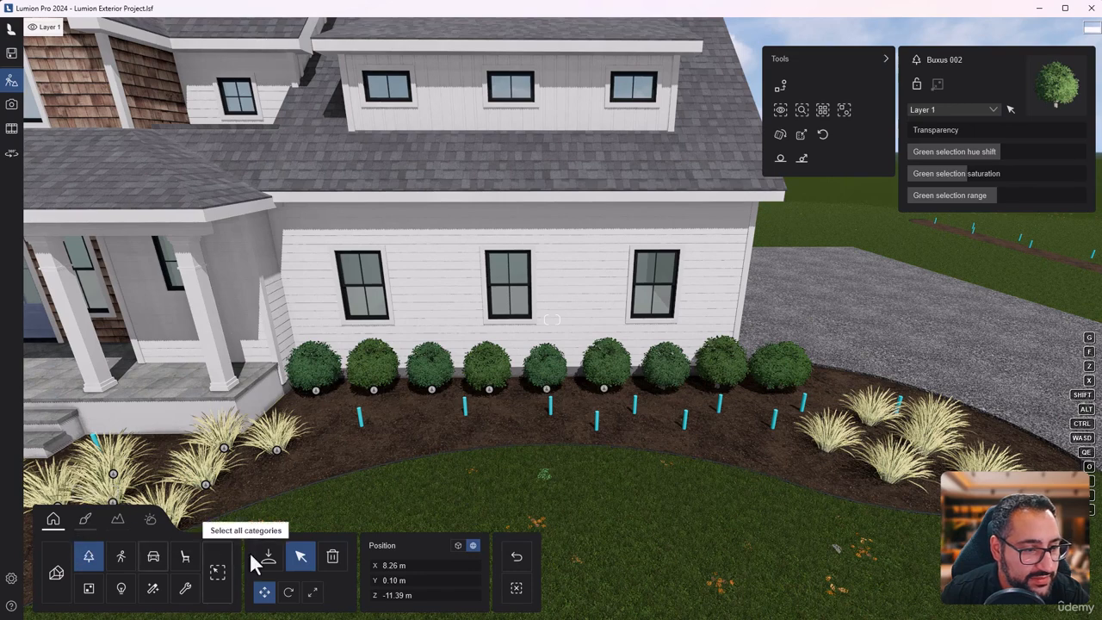
# Step: Place two English Marigold Yellow Grouped clusters in the garage wing bed, in front of the boxwood line
pyautogui.click(268, 555)
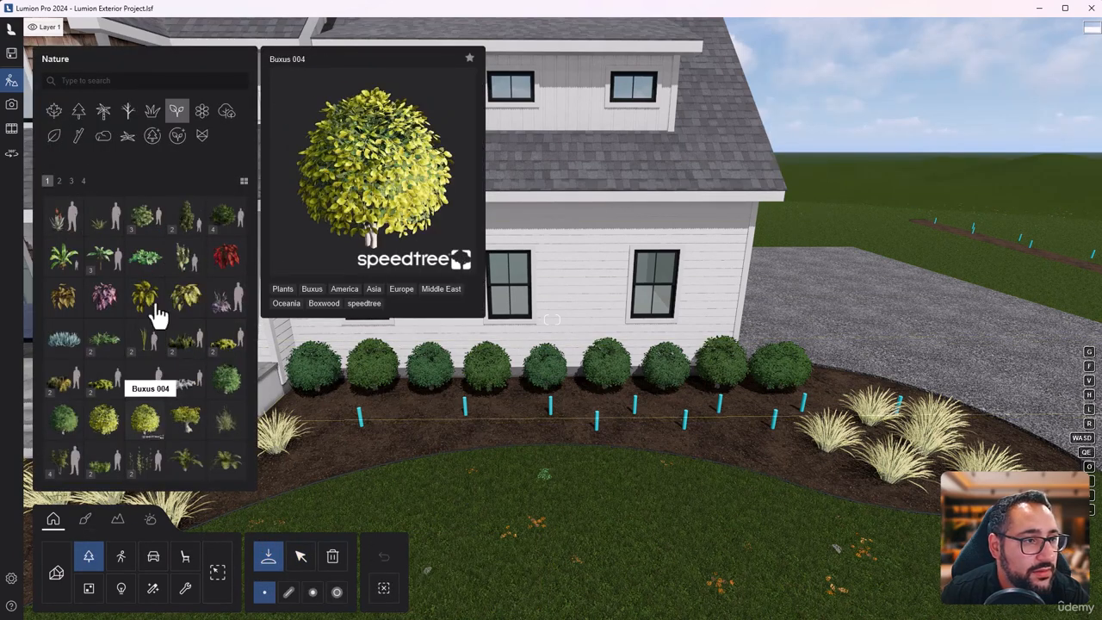
pyautogui.click(201, 110)
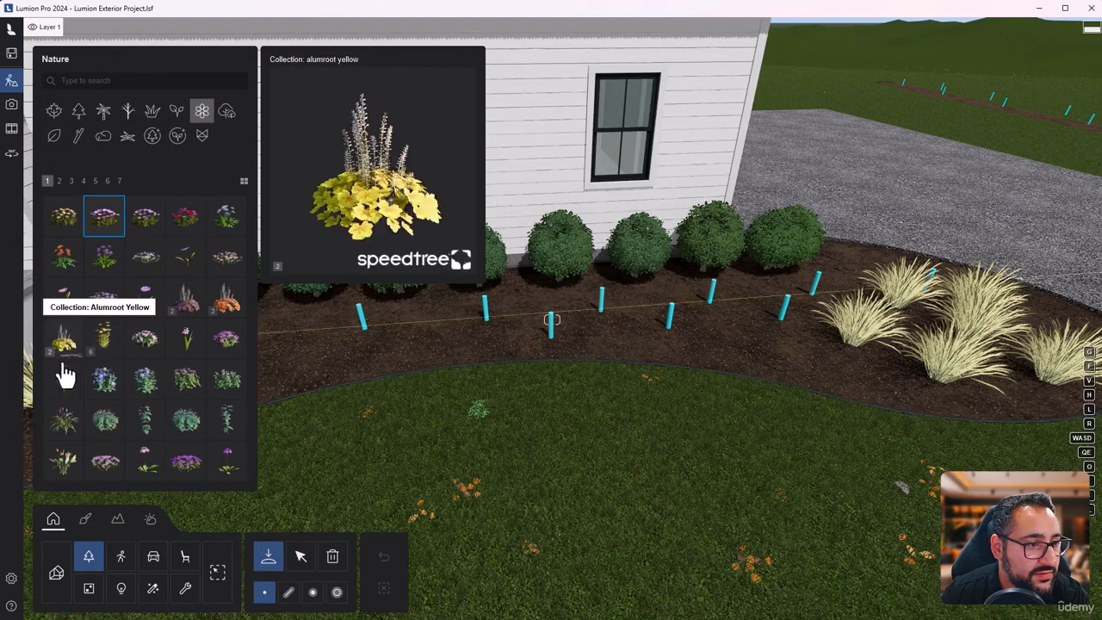
pyautogui.click(59, 181)
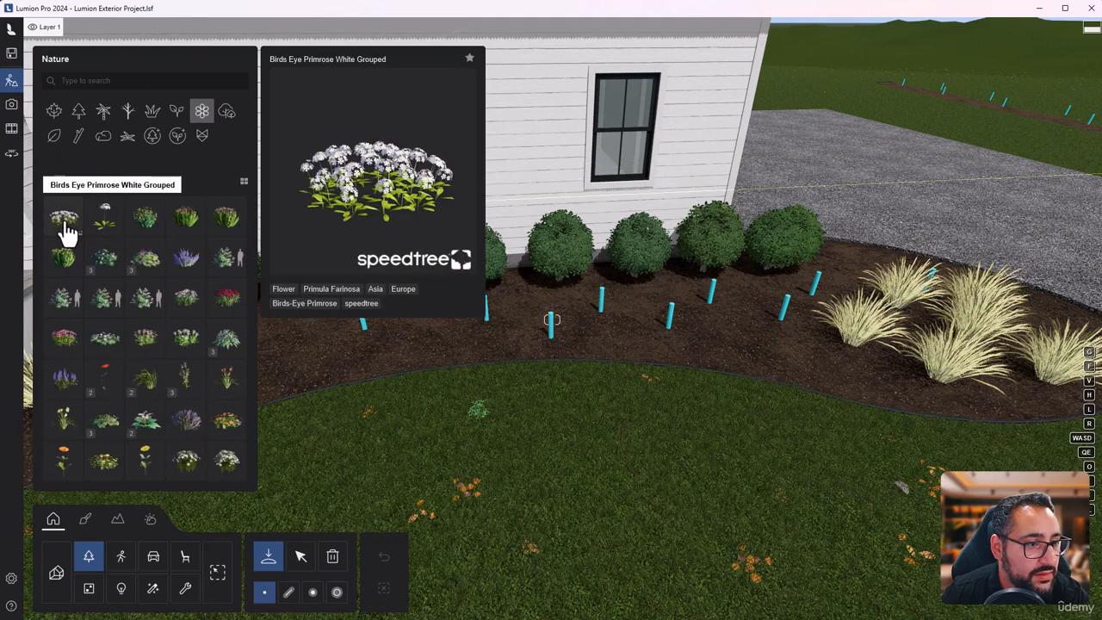
pyautogui.click(105, 465)
pyautogui.click(546, 340)
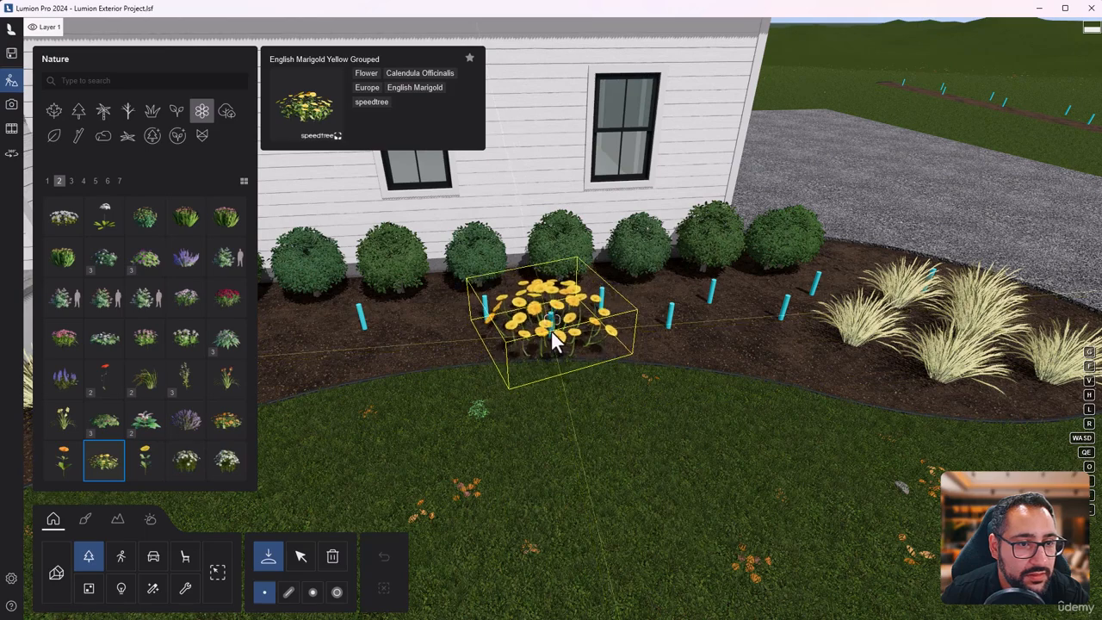
pyautogui.click(688, 347)
pyautogui.press('s')
pyautogui.press('a')
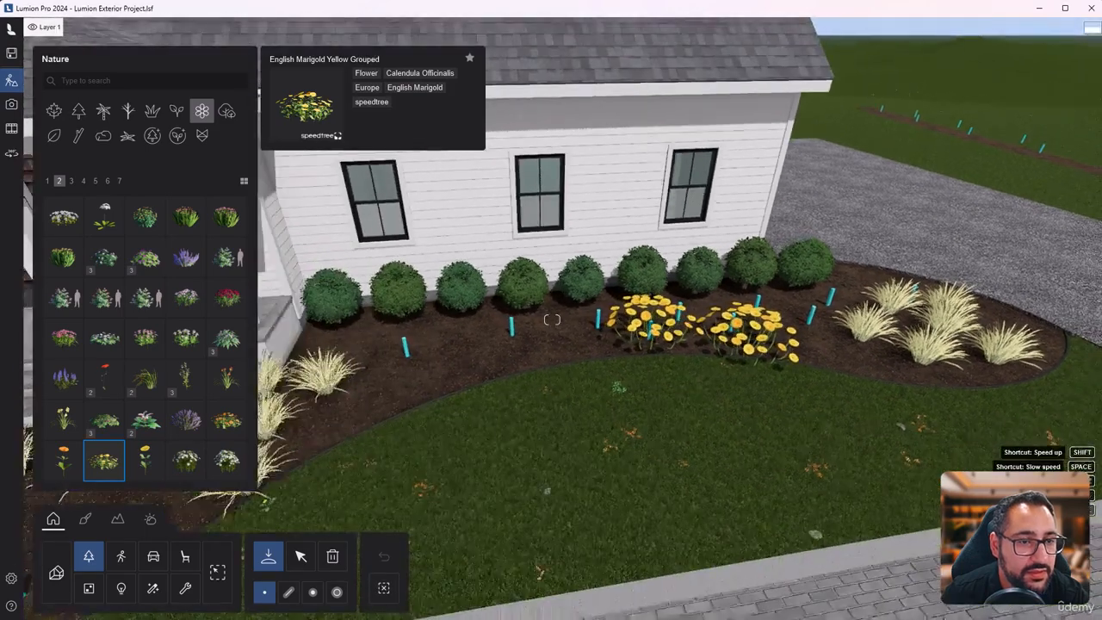
pyautogui.click(480, 348)
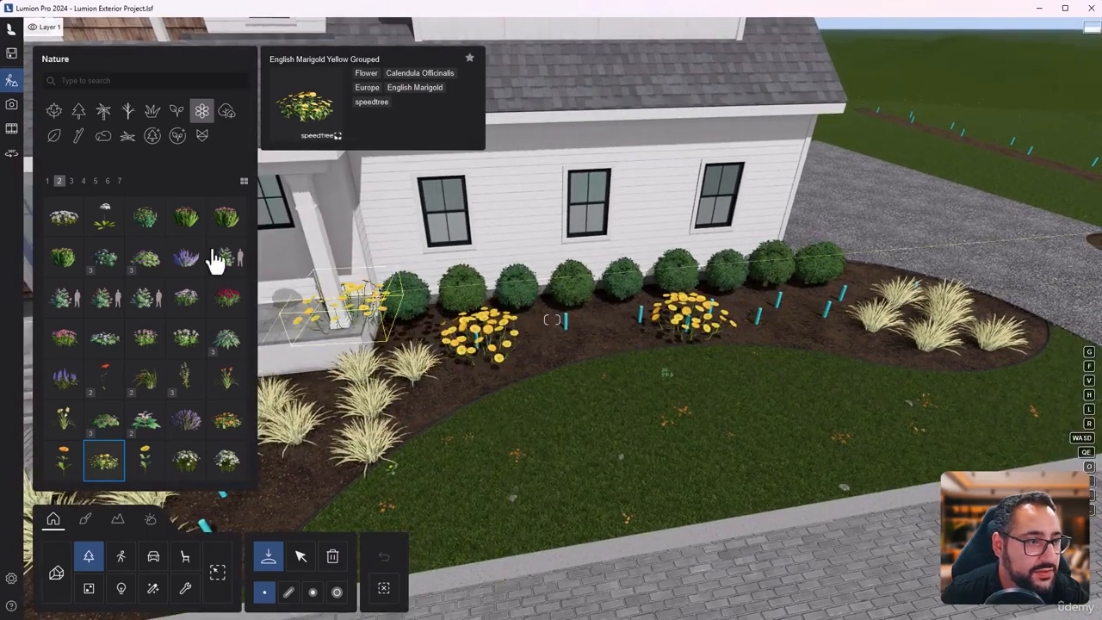
# Step: Place three Black Eyed Susan plants in the garage wing bed, one beside the porch-side marigolds and two toward the driveway grasses
pyautogui.click(145, 217)
pyautogui.click(534, 346)
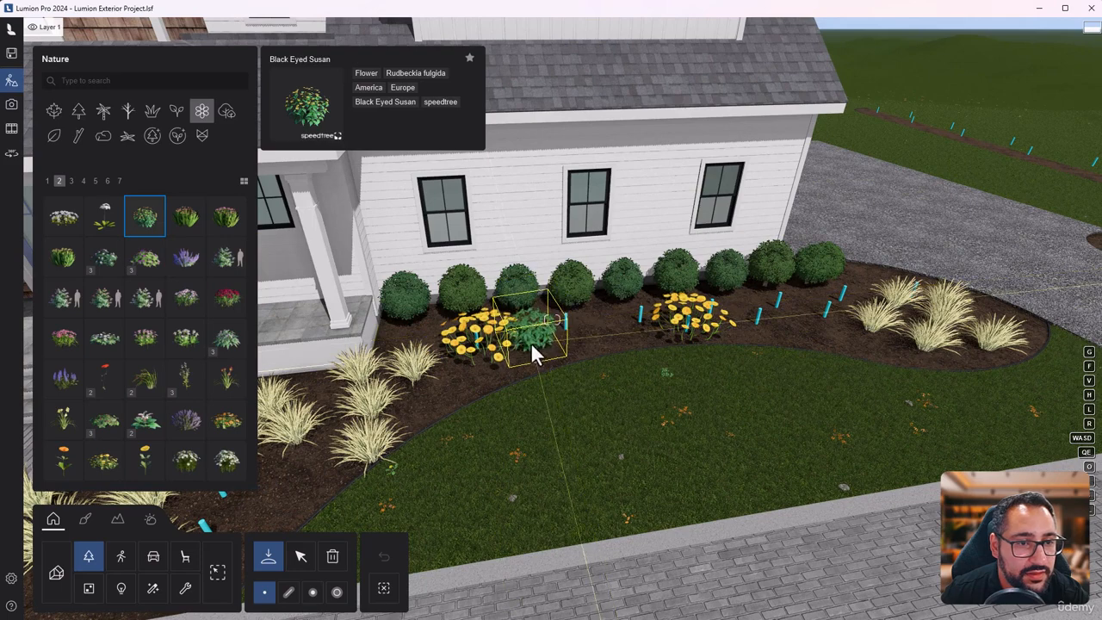
pyautogui.click(765, 333)
pyautogui.click(838, 298)
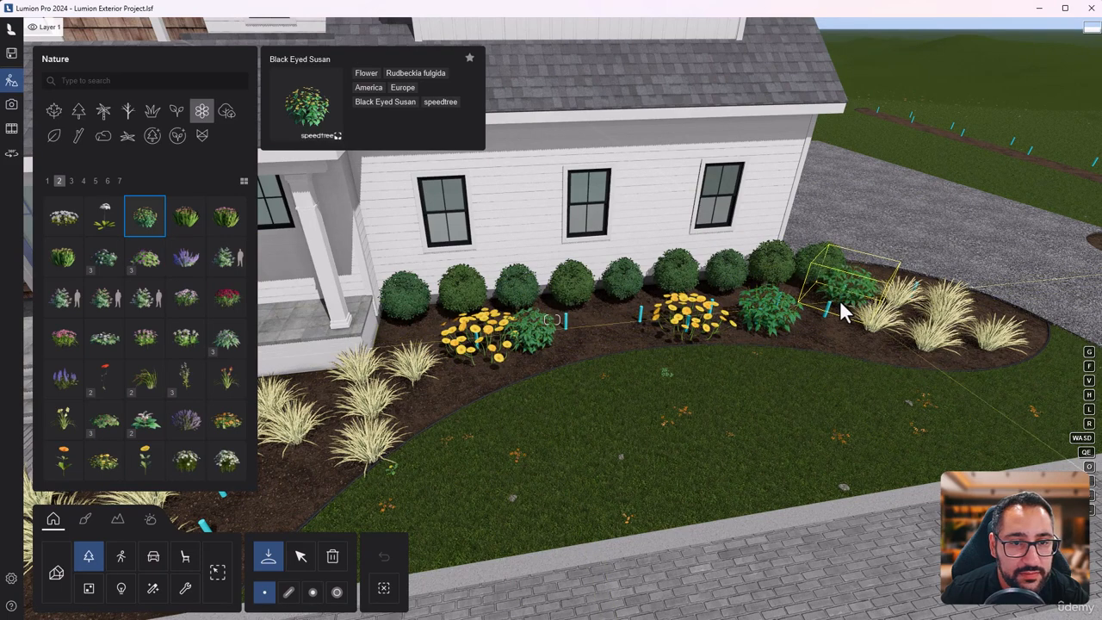
# Step: Add another Black Eyed Susan beside the porch-side one, and place two Bloody Cranesbill Purple 01 plants among the garage wing's Black Eyed Susans
pyautogui.click(147, 261)
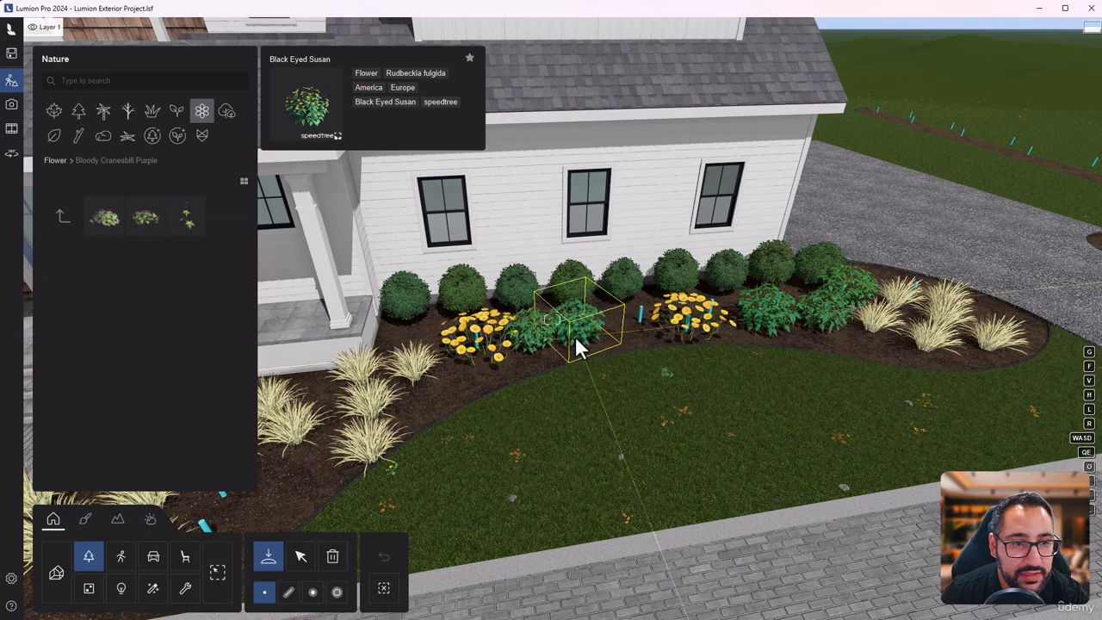
pyautogui.click(575, 336)
pyautogui.click(104, 217)
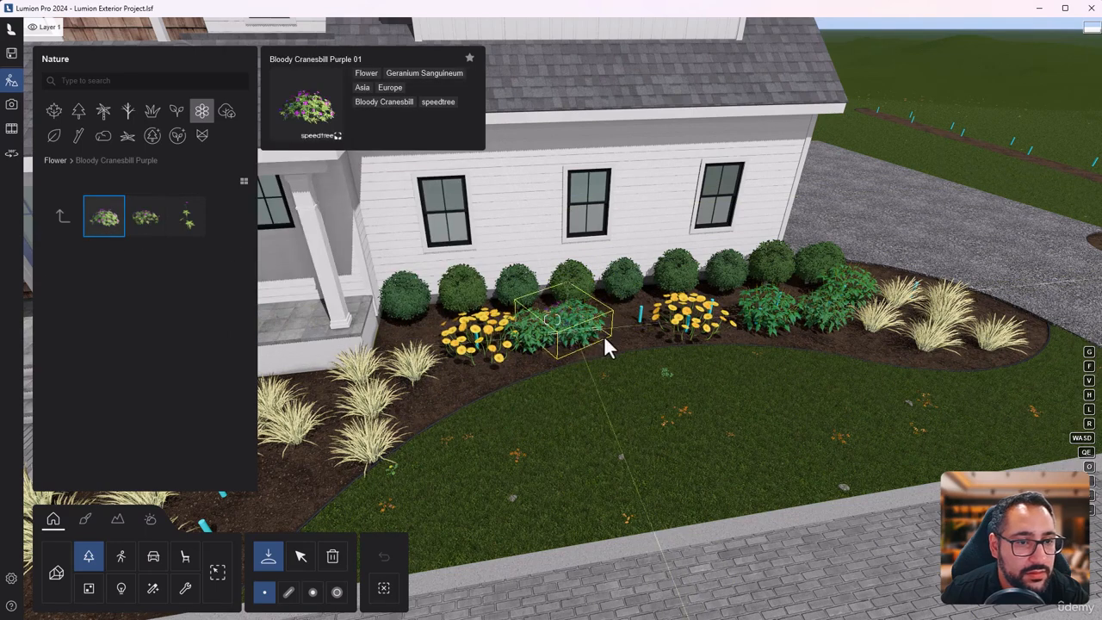
pyautogui.click(554, 320)
pyautogui.click(806, 327)
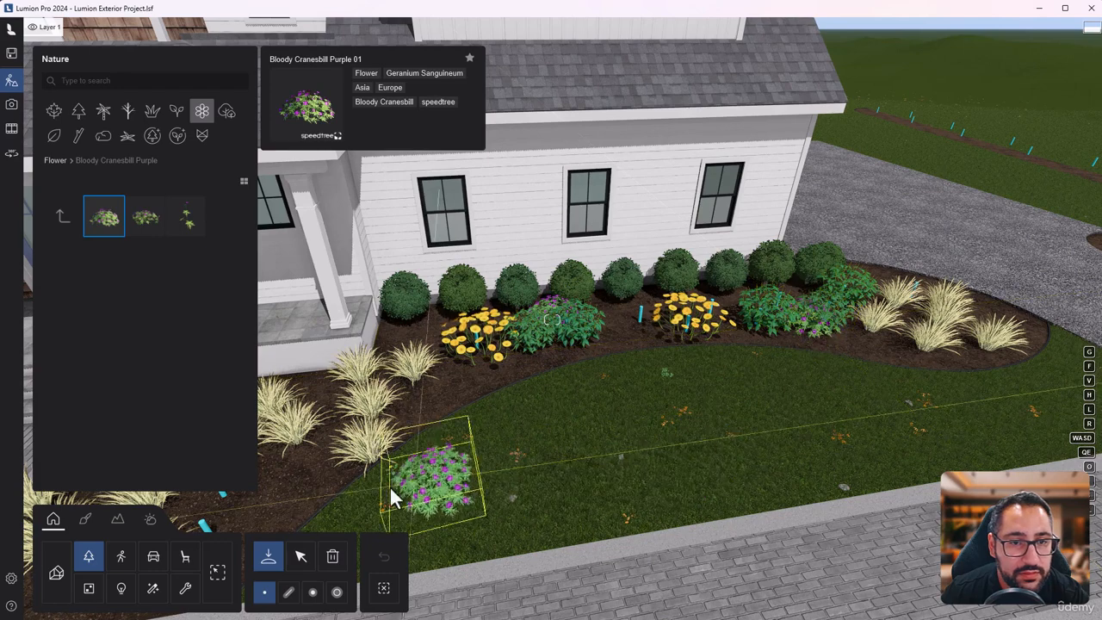
# Step: Place two English Marigold Orange Grouped clusters in the garage wing bed, between and behind the driveway-side Black Eyed Susans
pyautogui.click(68, 219)
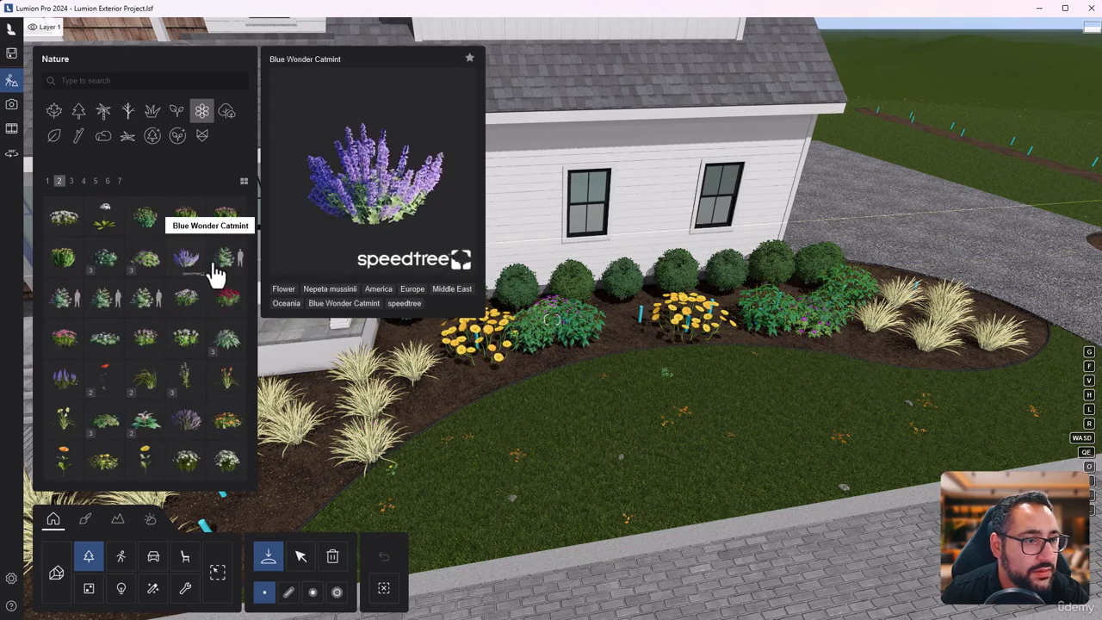
pyautogui.click(226, 421)
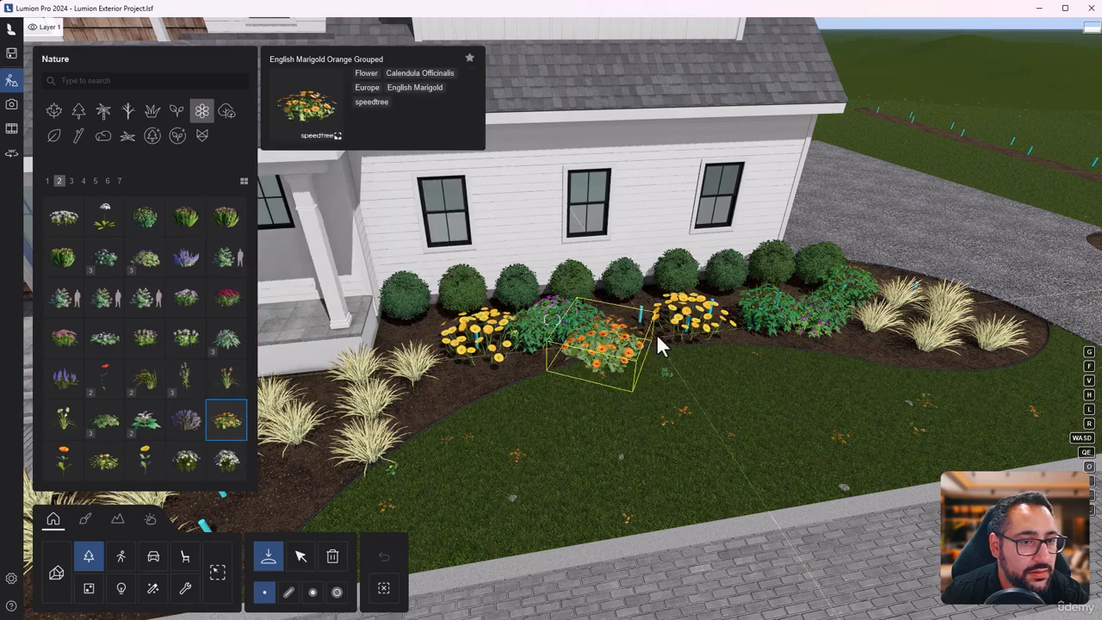
pyautogui.click(725, 318)
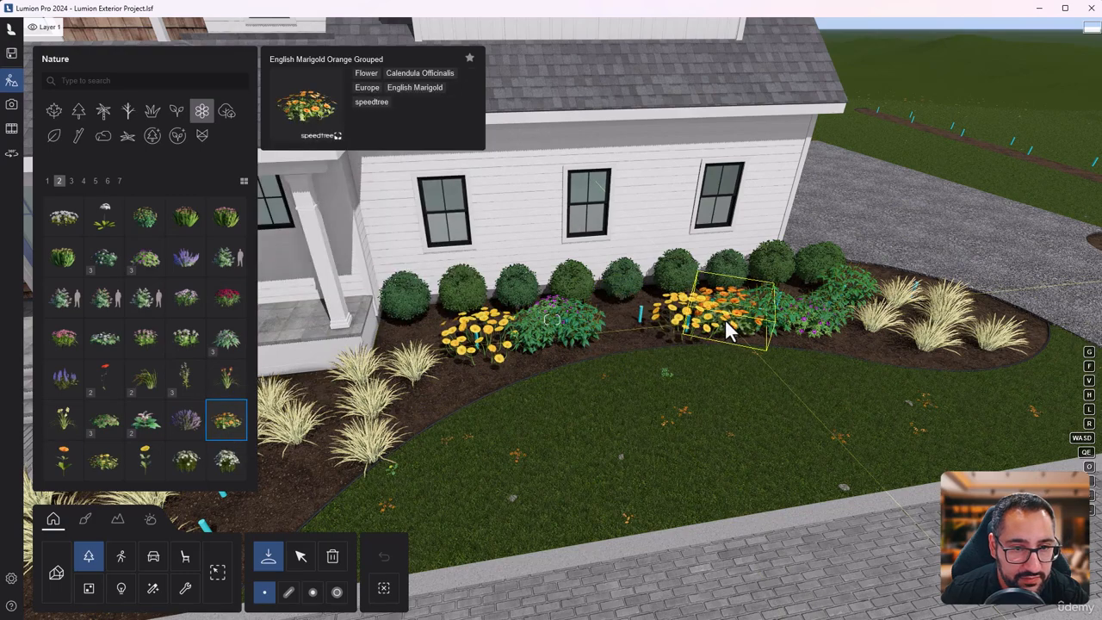
pyautogui.click(805, 308)
# Step: Place four English Lavender plants in the garage wing bed, filling the gaps between the flower clusters and the boxwood line
pyautogui.press('s')
pyautogui.press('a')
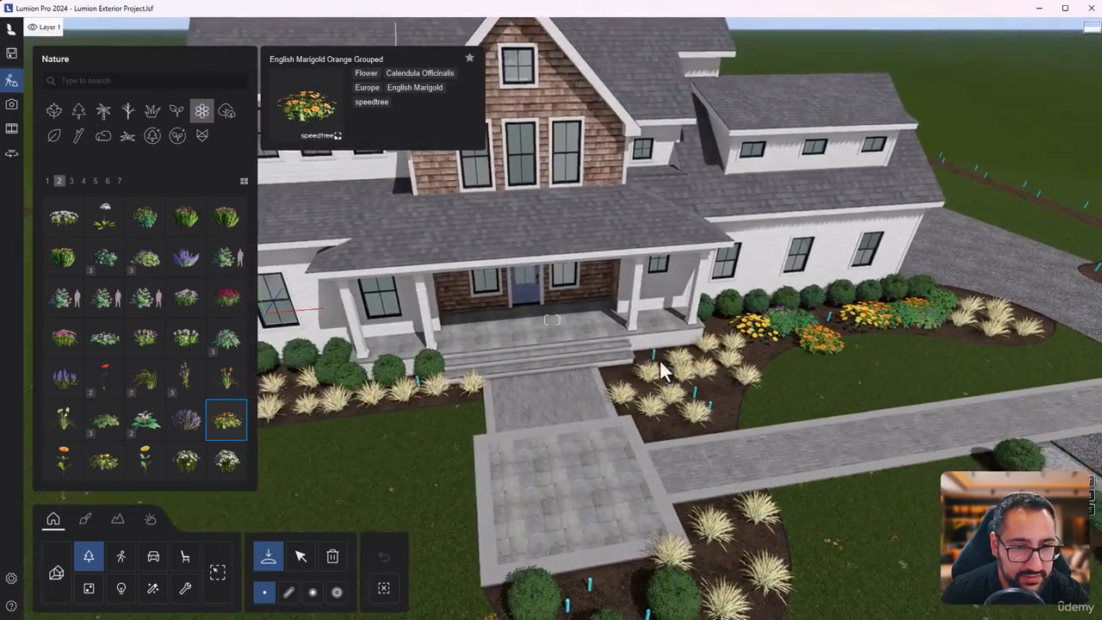
pyautogui.press('w')
pyautogui.moveTo(659, 370); pyautogui.dragTo(751, 316, button='right')
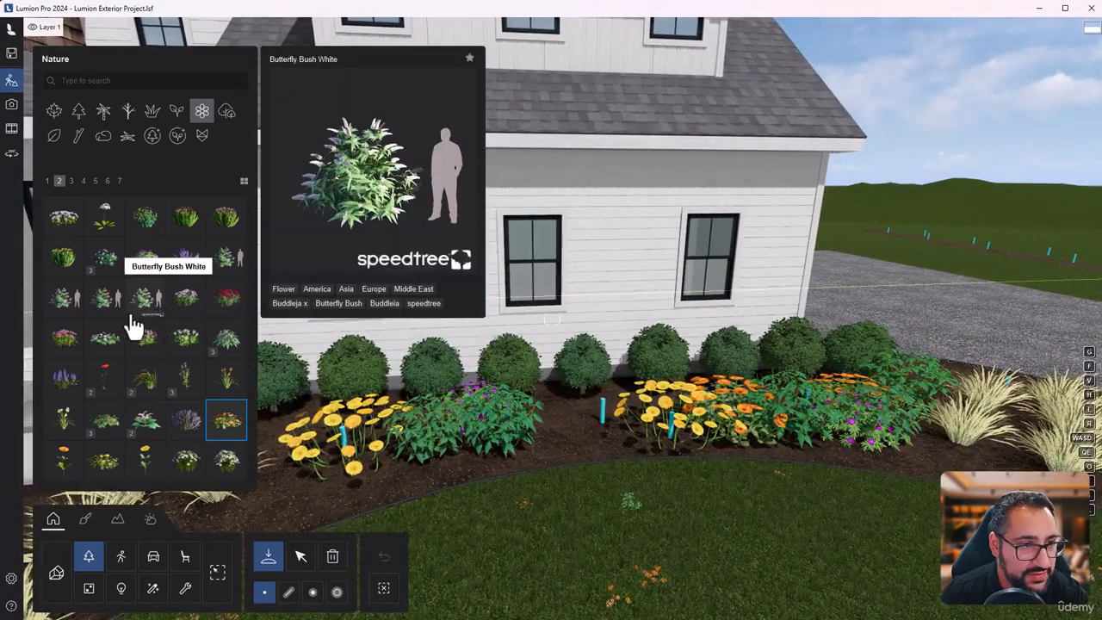
pyautogui.click(185, 420)
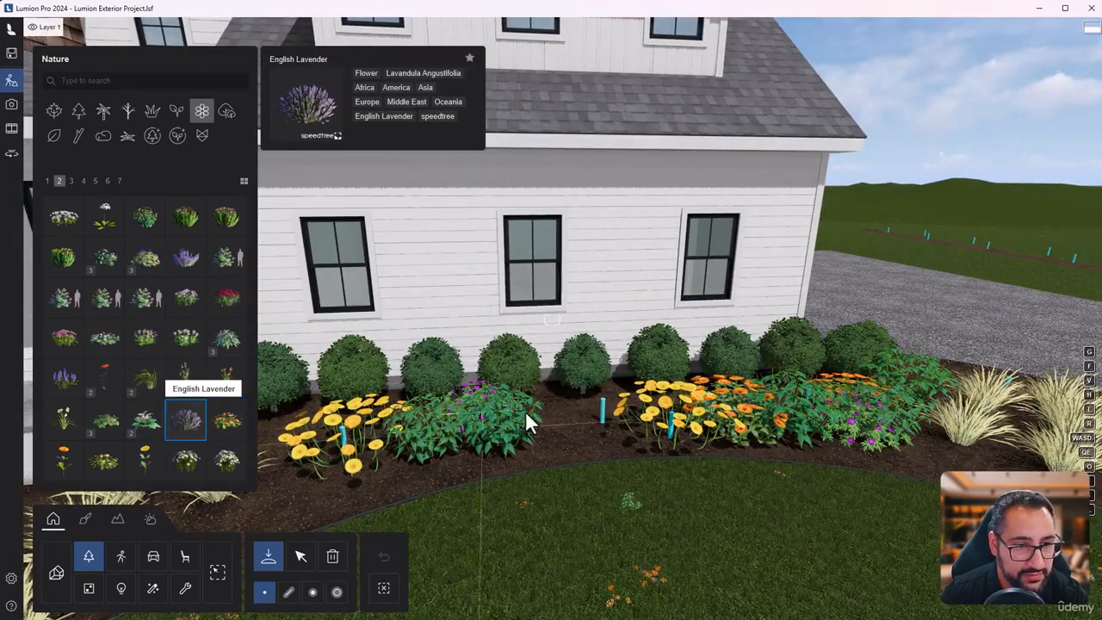
pyautogui.click(590, 431)
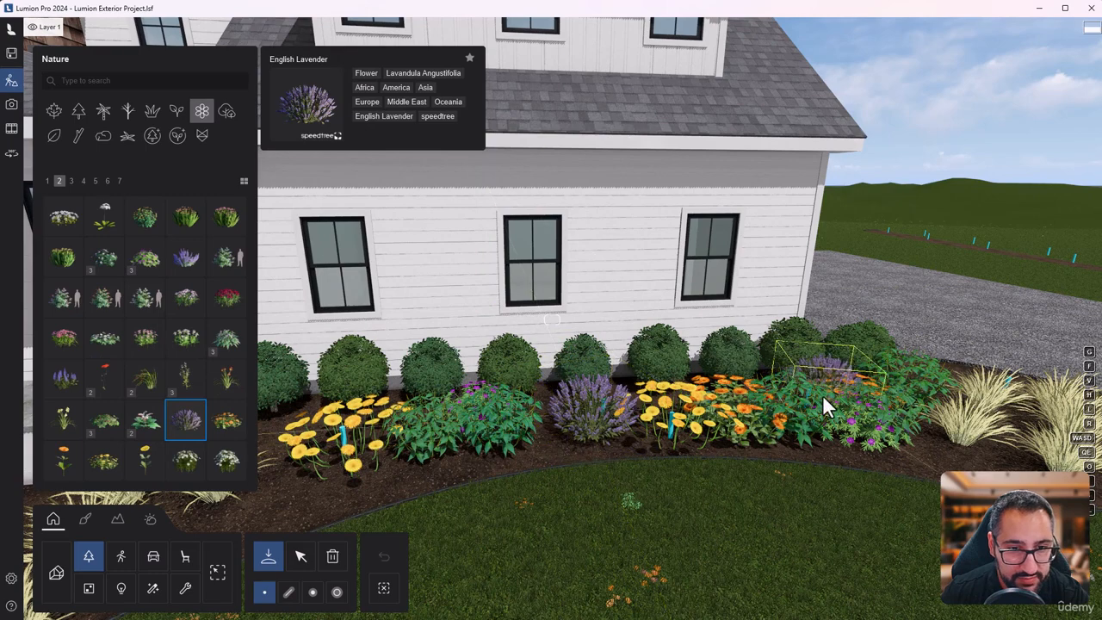
pyautogui.click(823, 398)
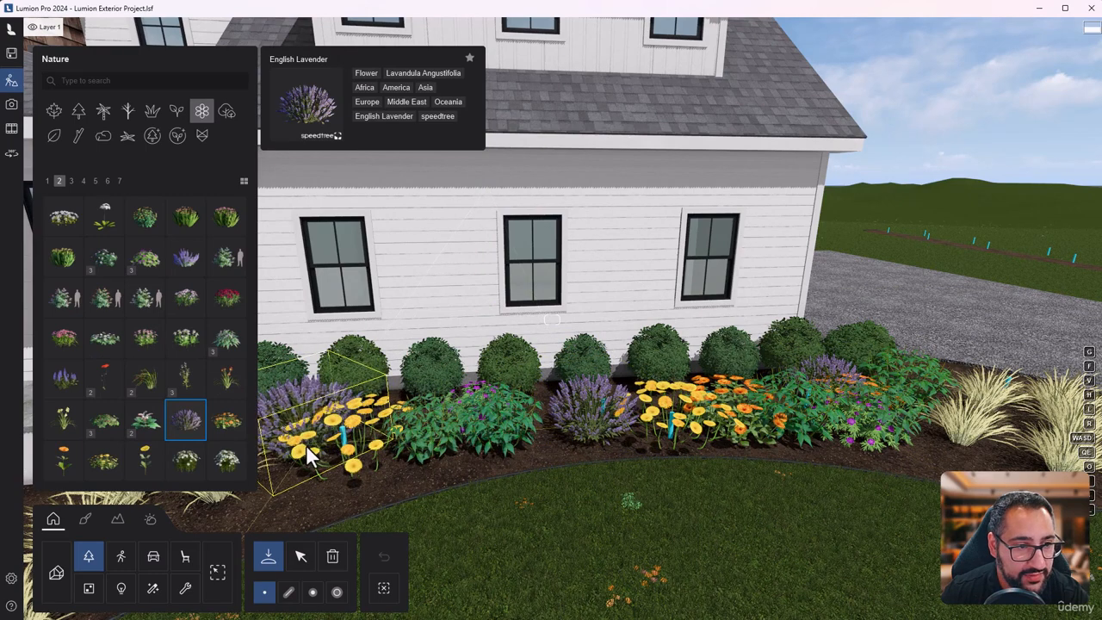
pyautogui.click(298, 448)
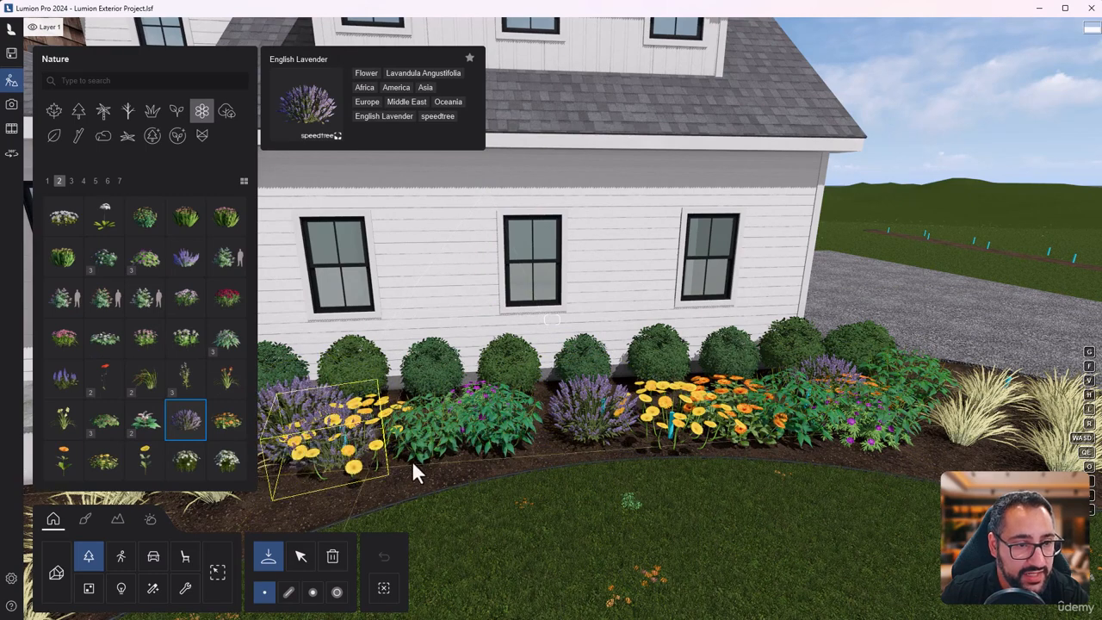
pyautogui.click(447, 420)
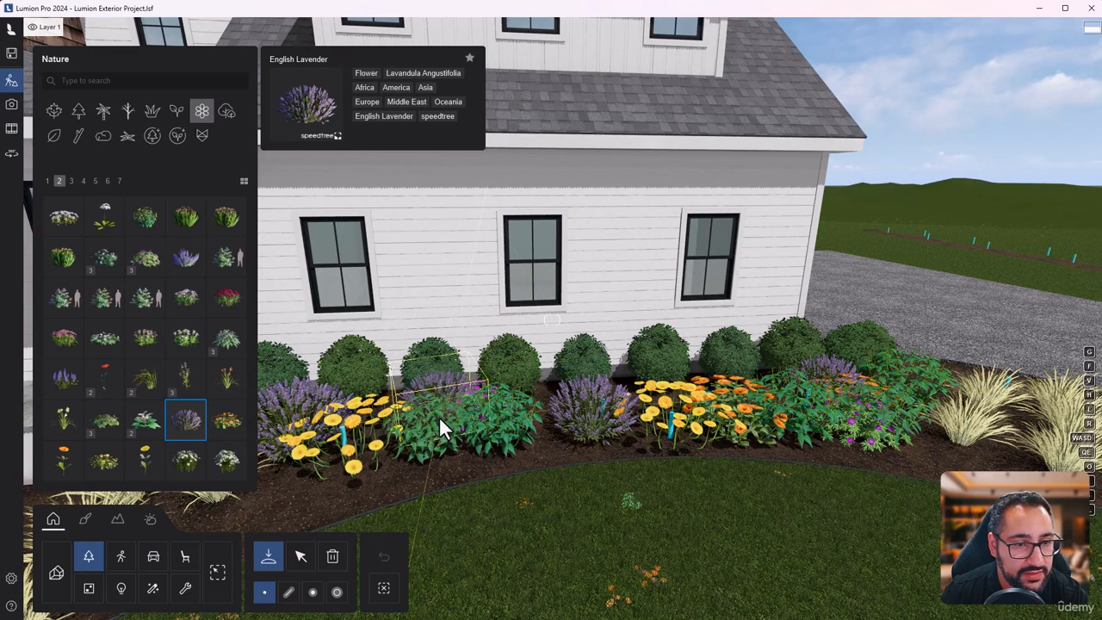
# Step: For both yellow marigold clusters, the middle lavender and an orange marigold, set green hue shift to -38%, slightly lower saturation and set range to 8%
pyautogui.click(301, 559)
pyautogui.click(355, 469)
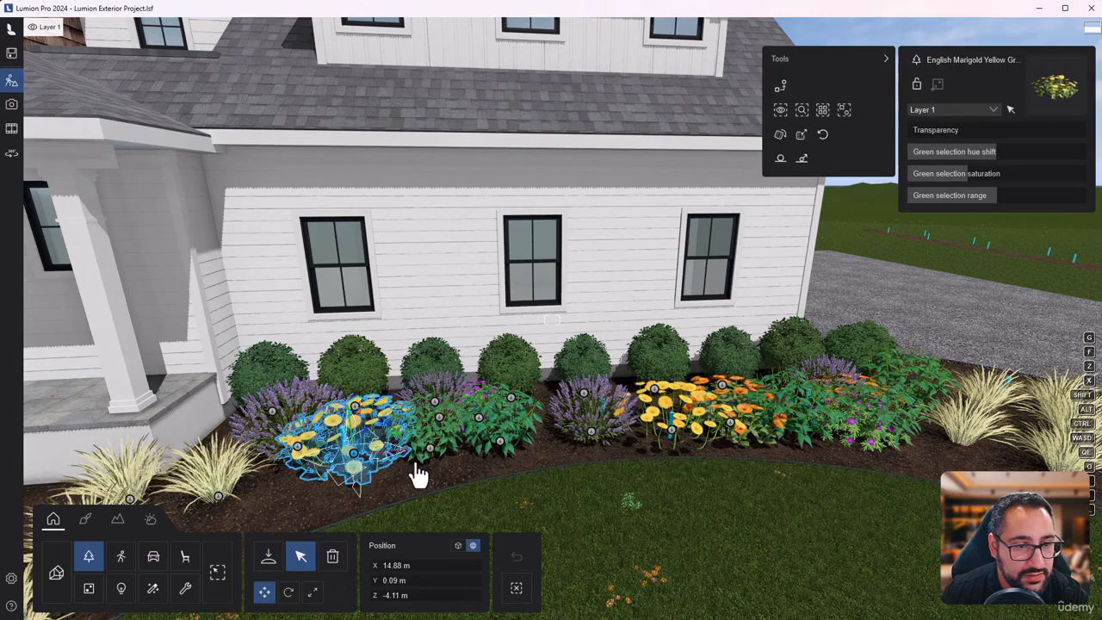
pyautogui.keyDown('ctrl'); pyautogui.click(602, 451); pyautogui.keyUp('ctrl')
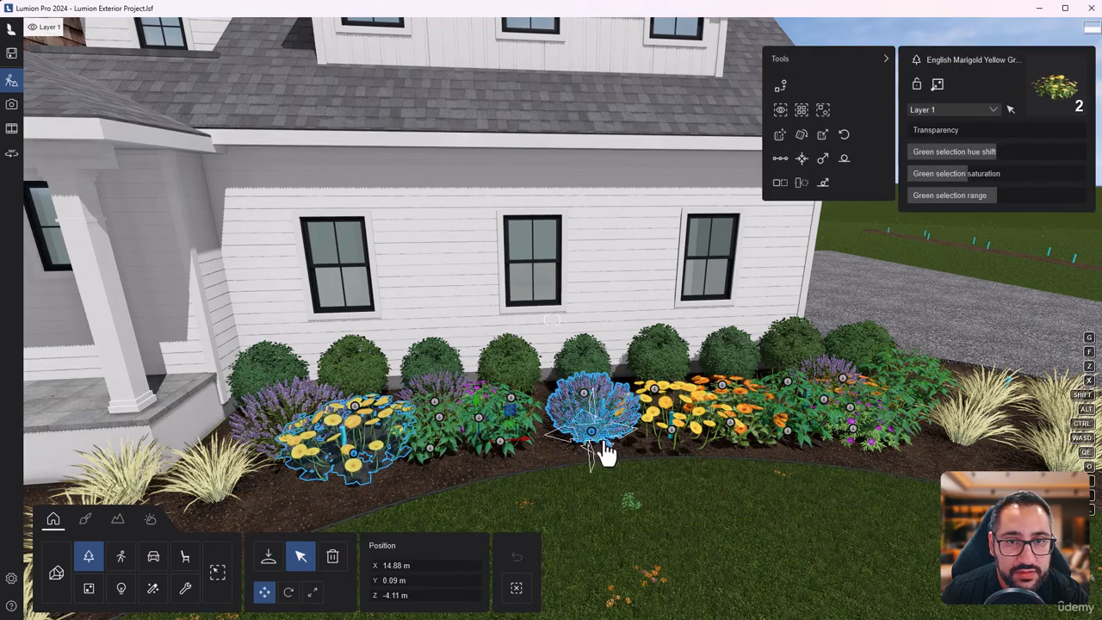
pyautogui.keyDown('ctrl'); pyautogui.click(676, 439); pyautogui.keyUp('ctrl')
pyautogui.keyDown('ctrl'); pyautogui.click(733, 435); pyautogui.keyUp('ctrl')
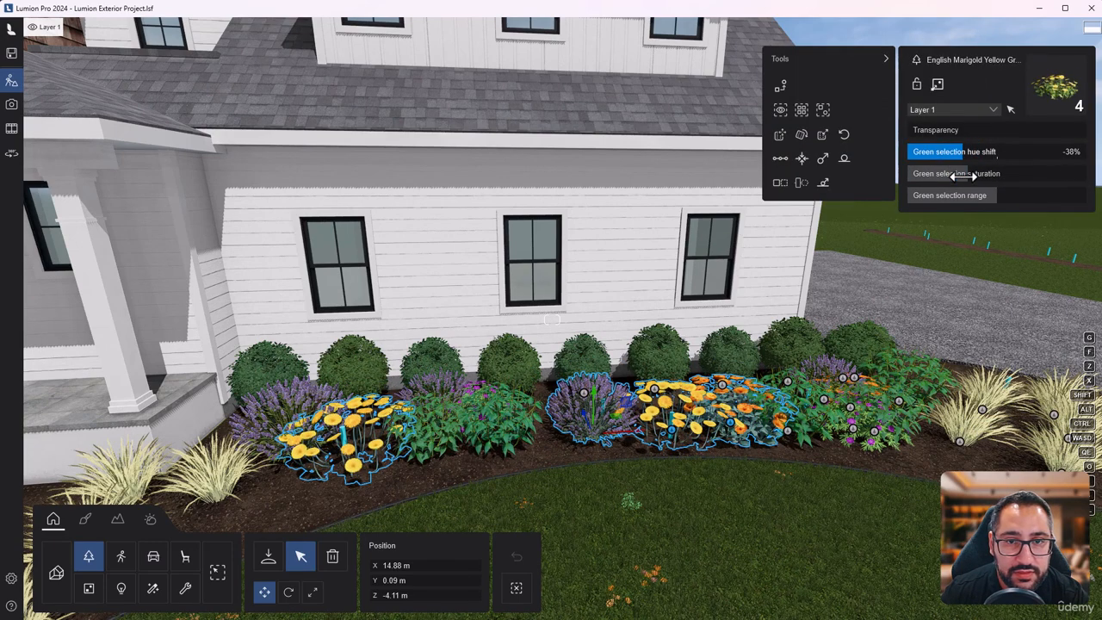
pyautogui.moveTo(962, 175); pyautogui.dragTo(951, 176)
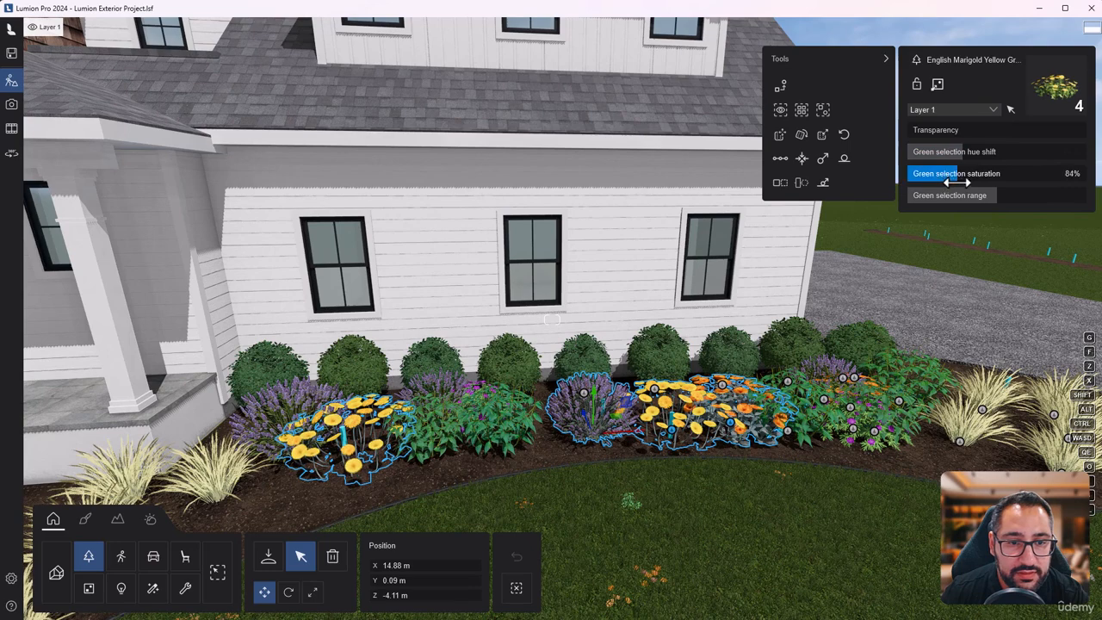
pyautogui.click(1000, 195)
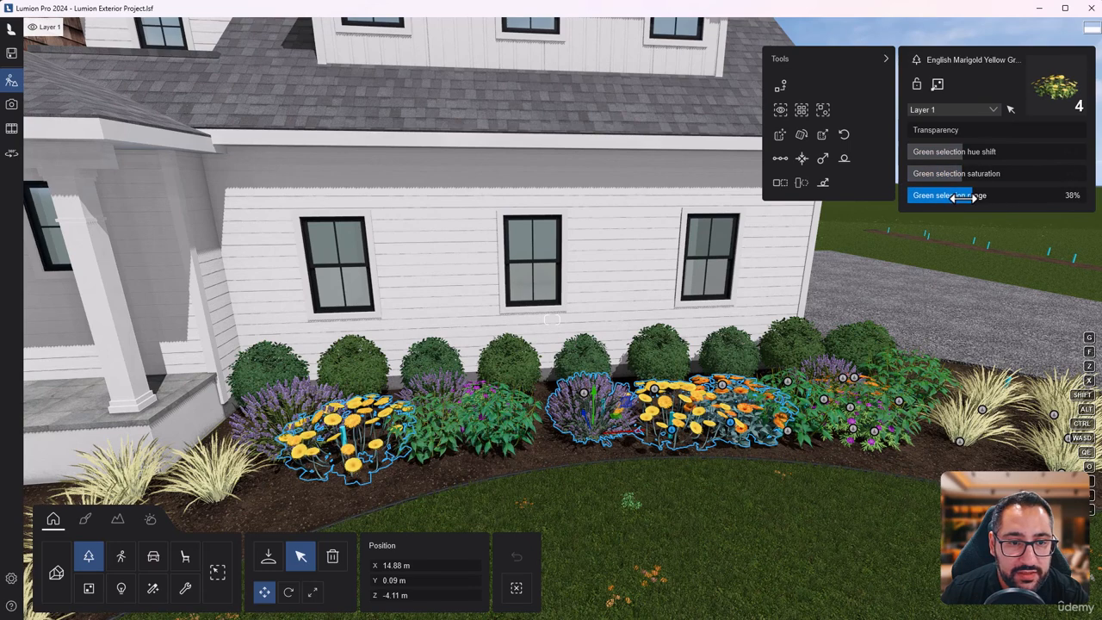
pyautogui.moveTo(897, 203); pyautogui.dragTo(919, 197)
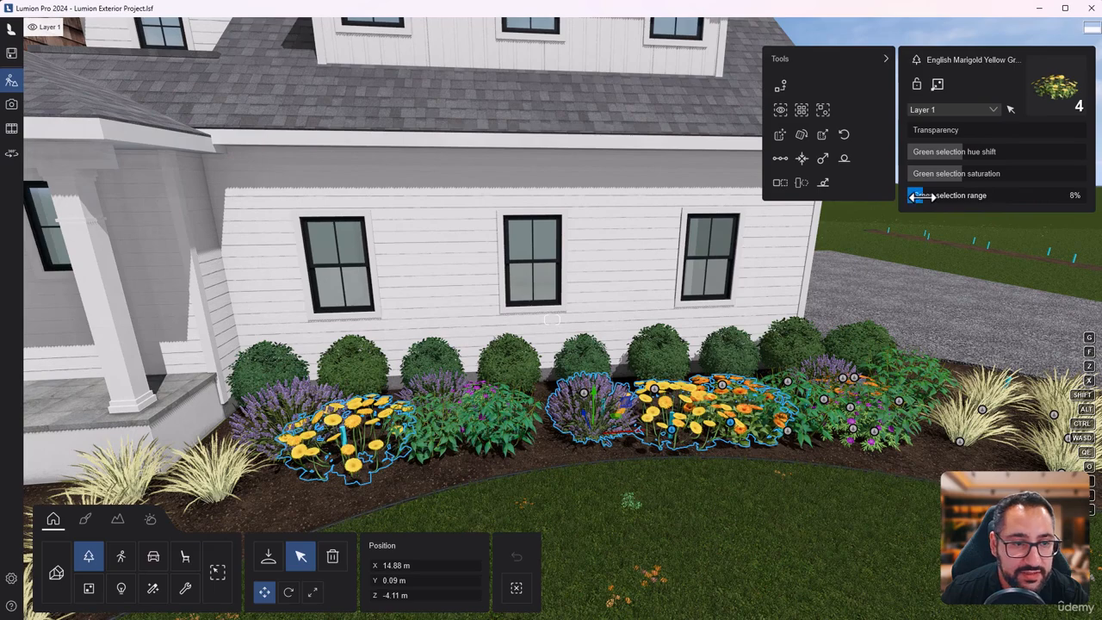
pyautogui.scroll(-4, 826, 503)
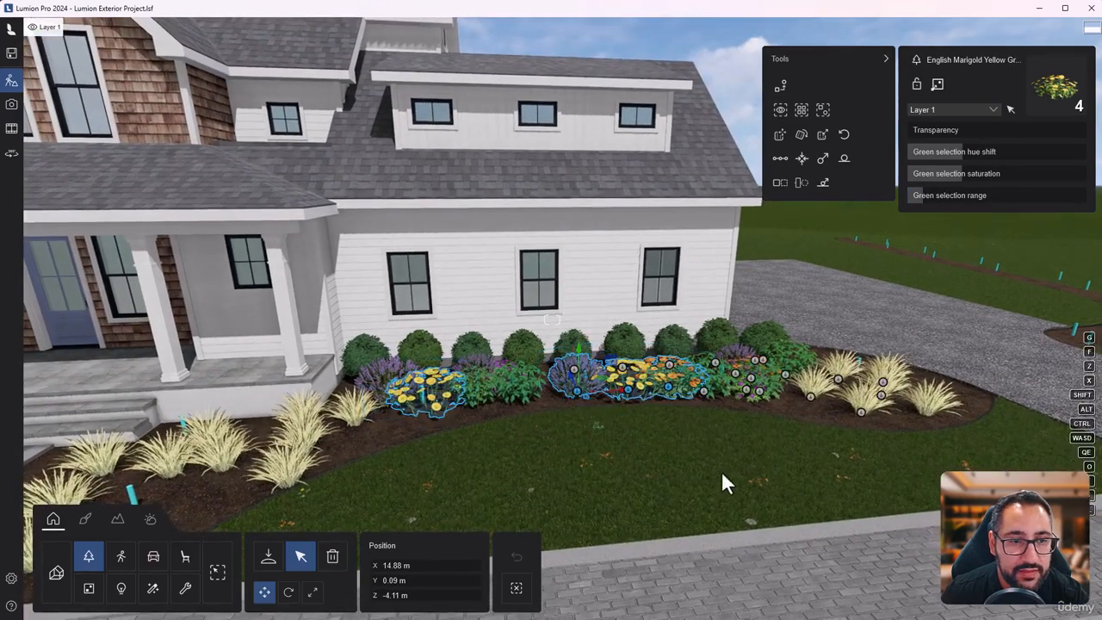
pyautogui.moveTo(825, 304); pyautogui.dragTo(807, 281, button='right')
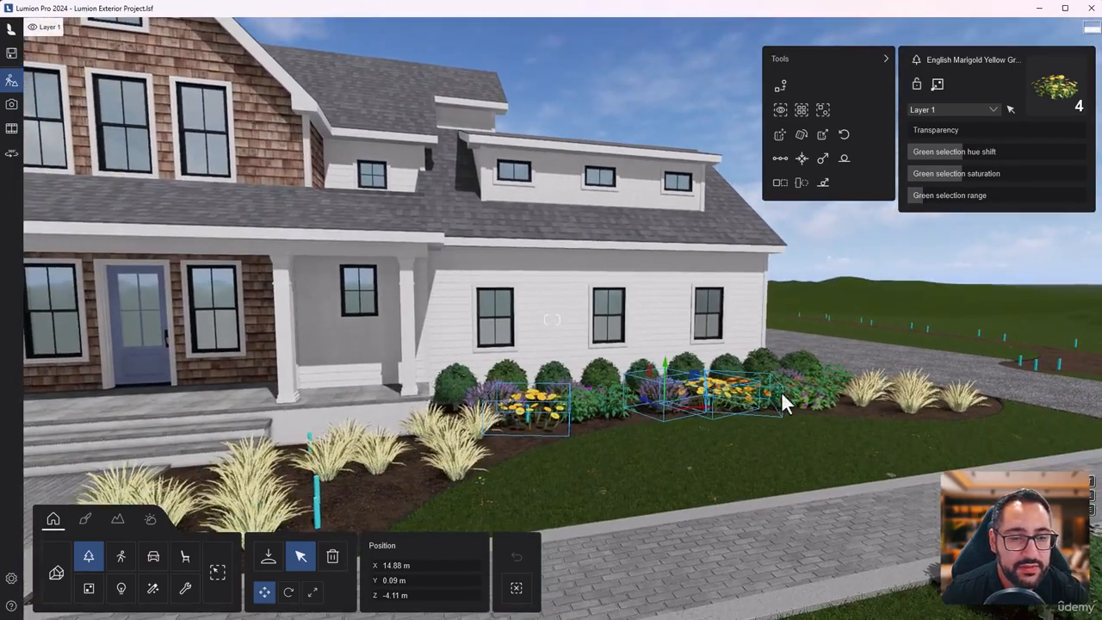
pyautogui.click(517, 589)
# Step: Examine the planting across the whole house front and compare it with the Exterior02.jpg reference photo
pyautogui.scroll(-4, 721, 449)
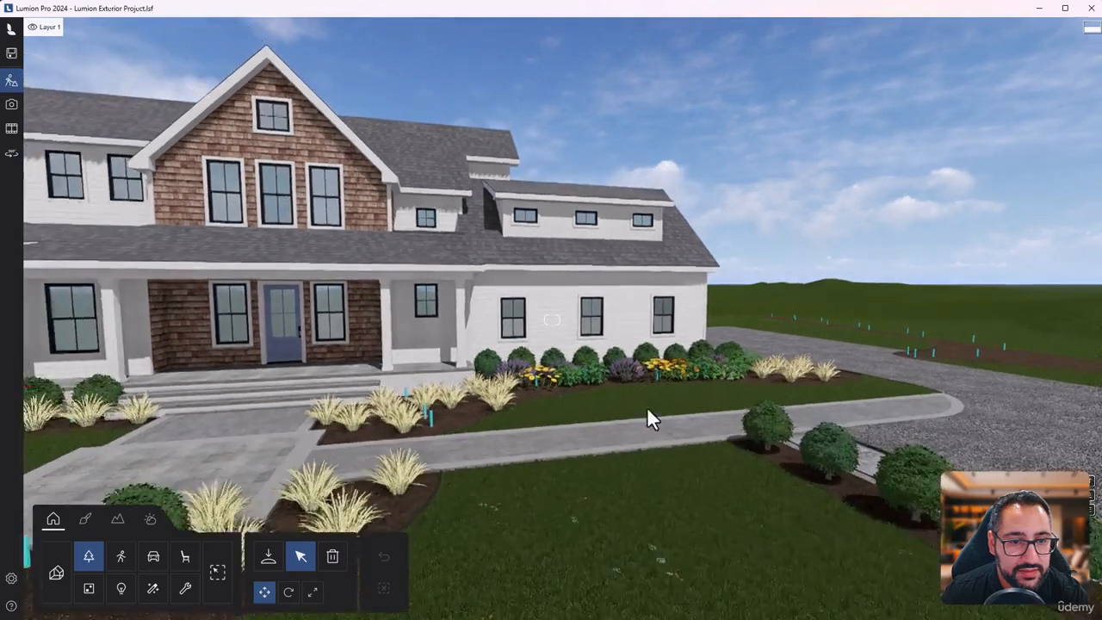
pyautogui.press('s')
pyautogui.press('a')
pyautogui.moveTo(676, 424); pyautogui.dragTo(622, 430, button='right')
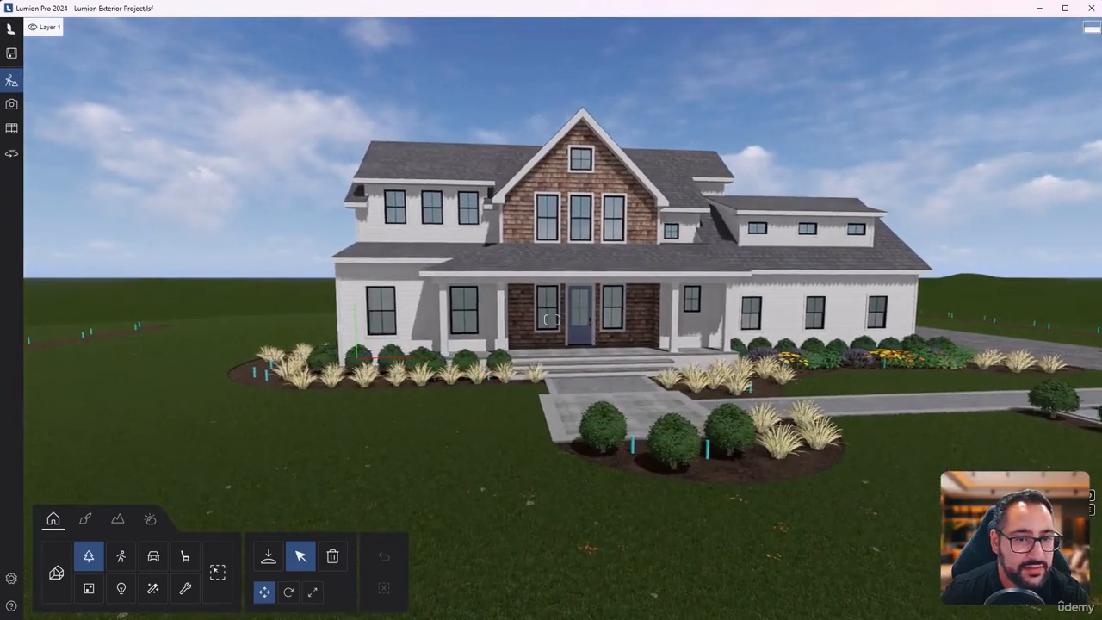
pyautogui.press('q')
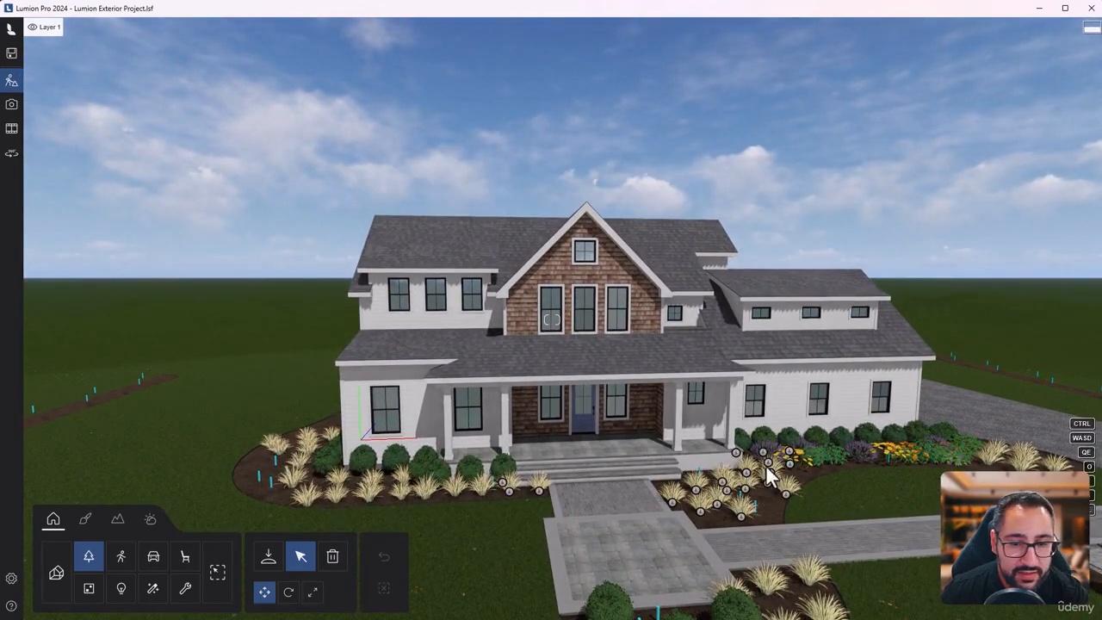
pyautogui.hotkey('alt', 'Tab')
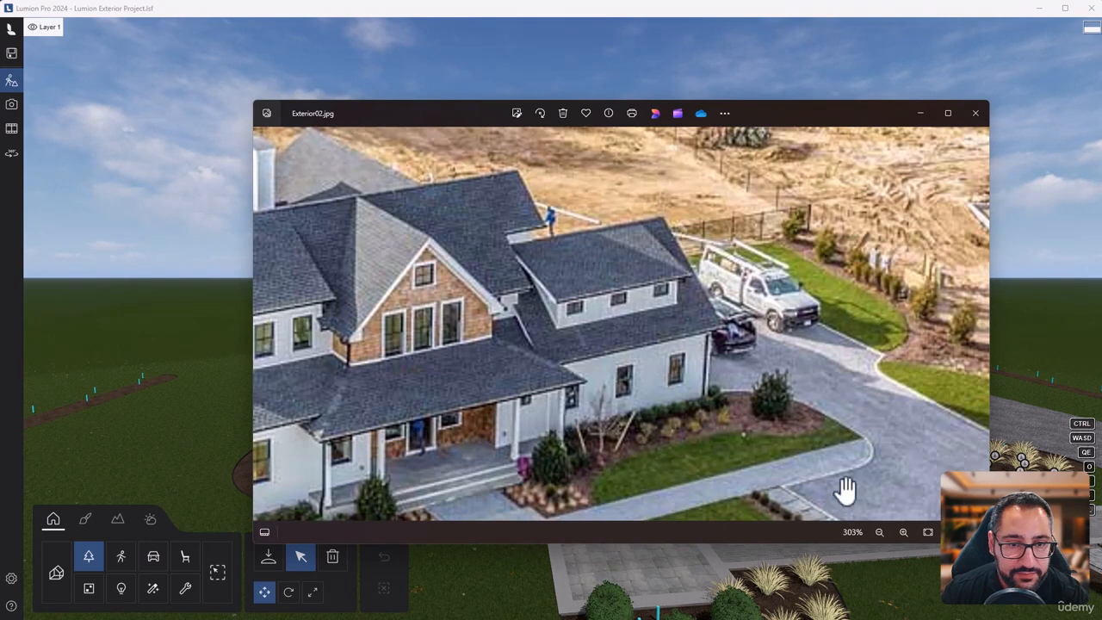
pyautogui.scroll(-2, 826, 473)
pyautogui.hotkey('alt', 'Tab')
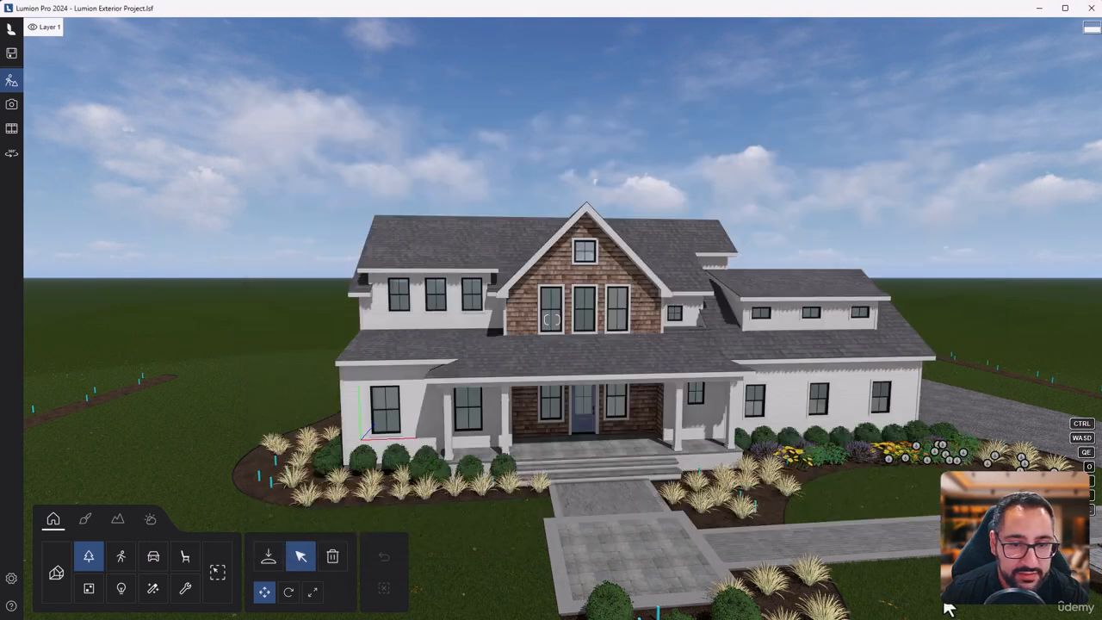
# Step: Browse the flower, broadleaf tree and plant libraries, and choose Azalea RT from the Azalea collection for placement
pyautogui.click(261, 564)
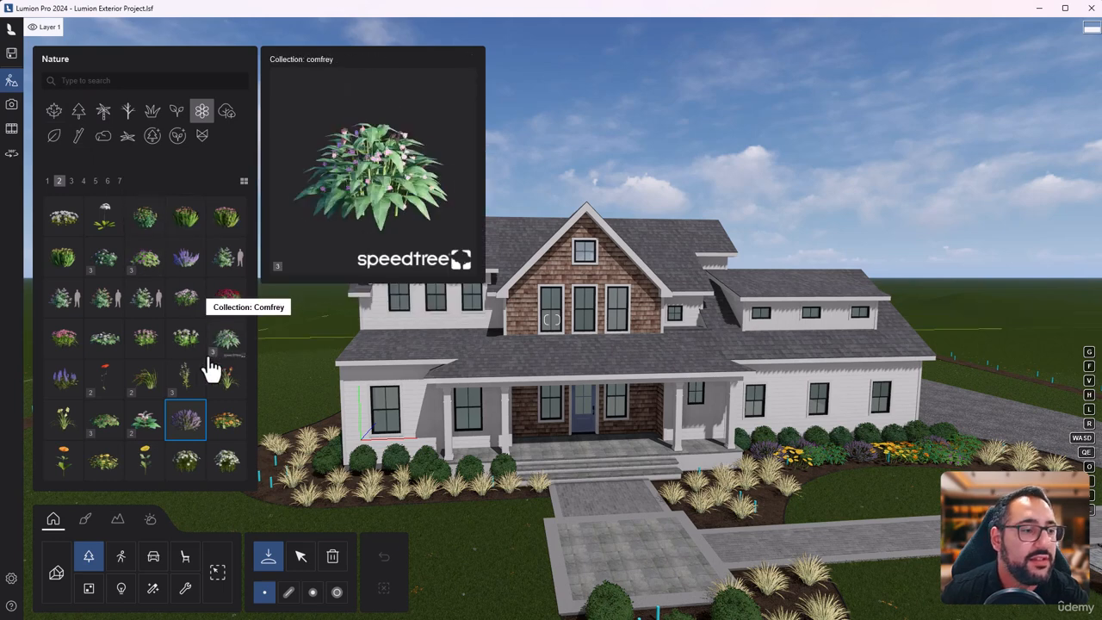
pyautogui.click(71, 182)
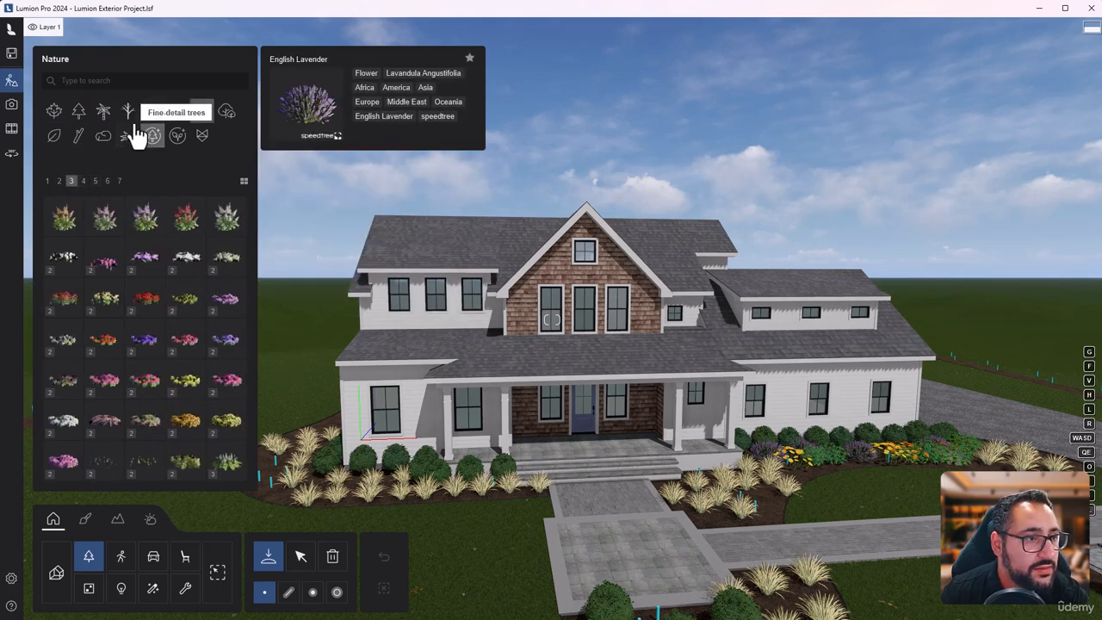
pyautogui.click(59, 117)
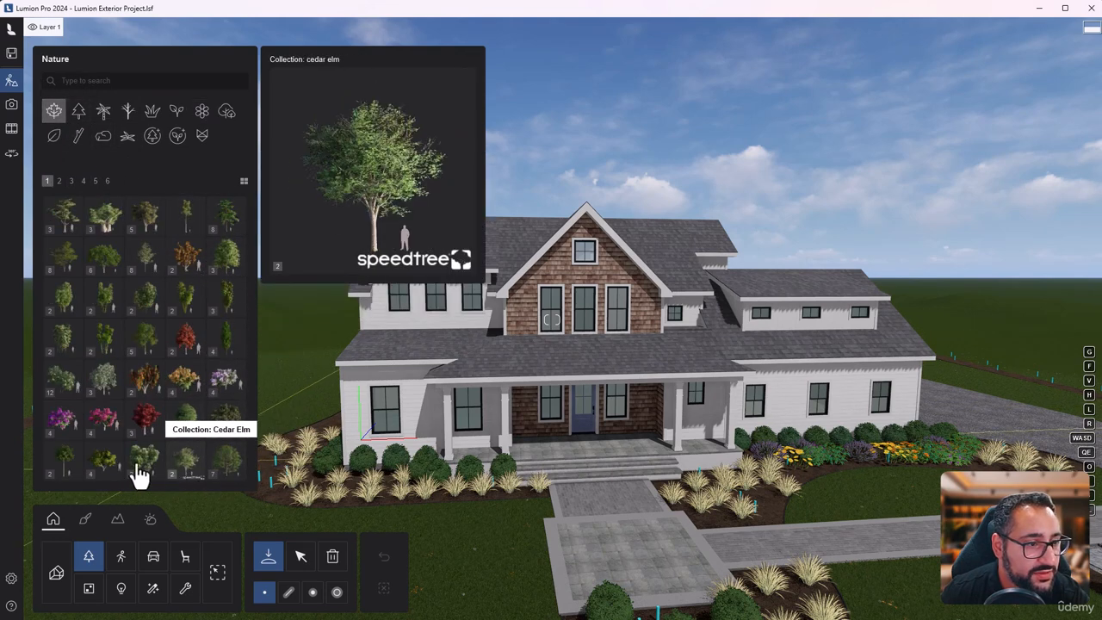
pyautogui.click(70, 181)
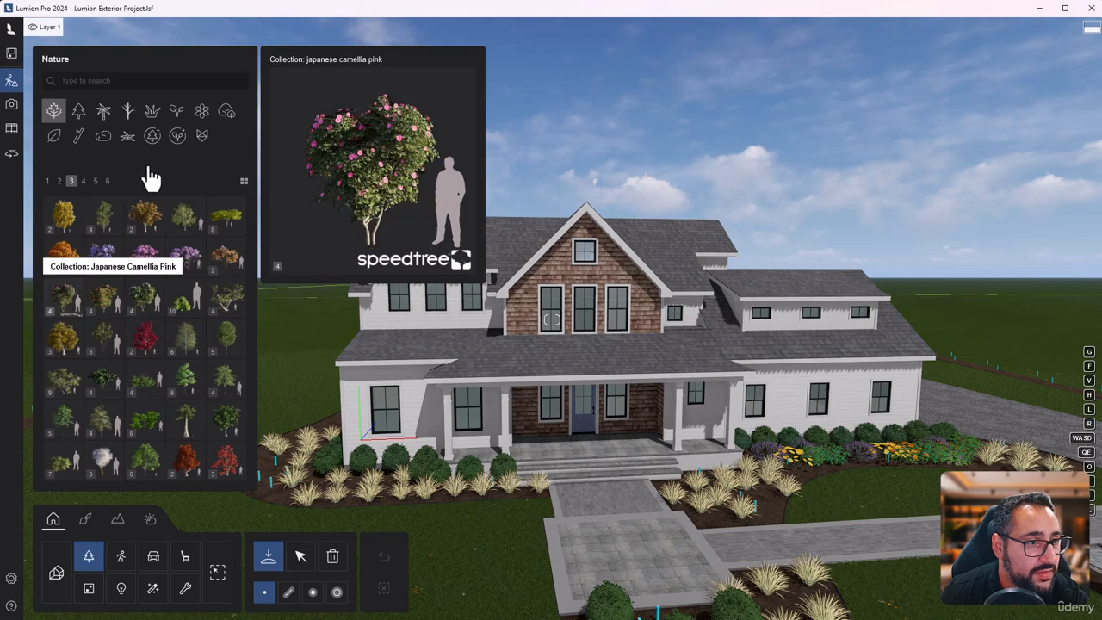
pyautogui.click(177, 110)
pyautogui.click(222, 237)
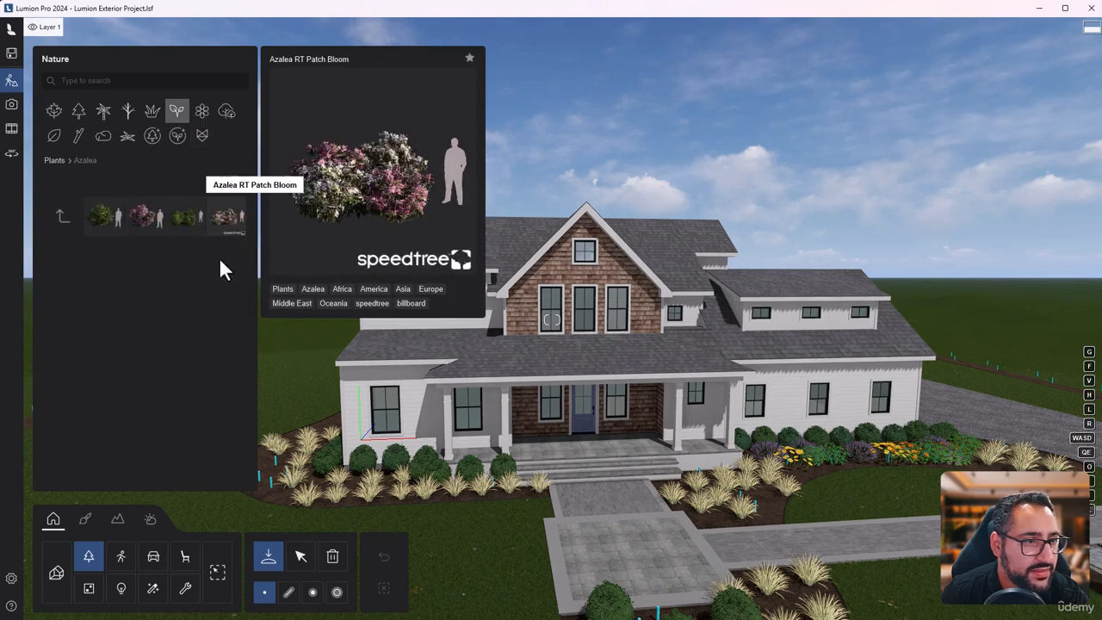
pyautogui.click(107, 228)
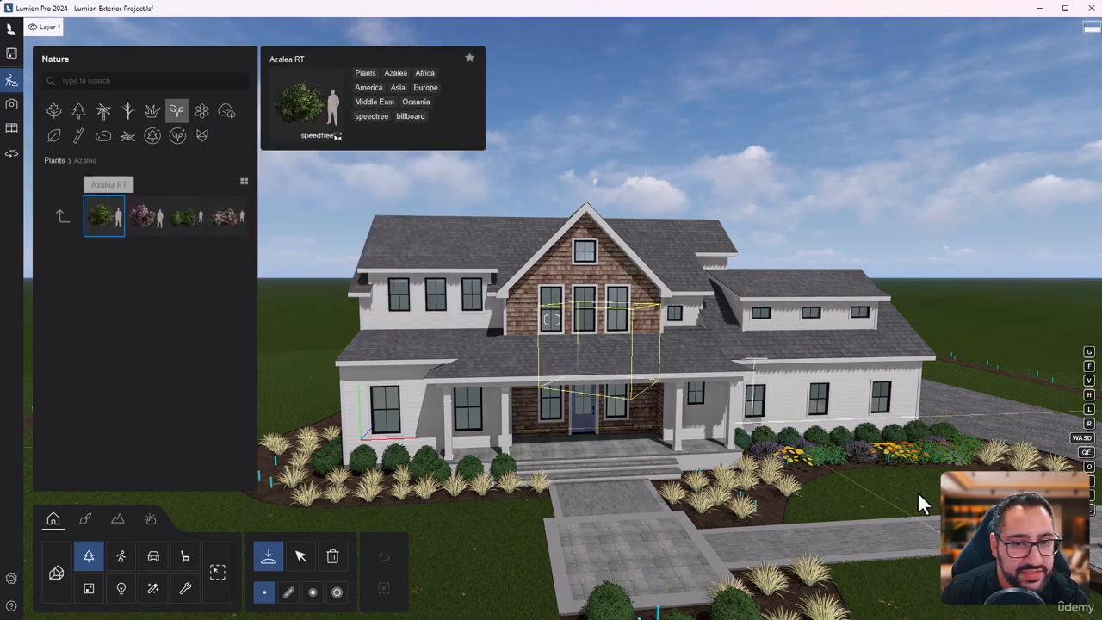
# Step: Place two Azalea RT shrubs, one at the driveway end of the garage wing bed and one beside the porch steps
pyautogui.click(970, 454)
pyautogui.press('d')
pyautogui.moveTo(970, 455); pyautogui.dragTo(846, 401, button='right')
pyautogui.press('q')
pyautogui.press('d')
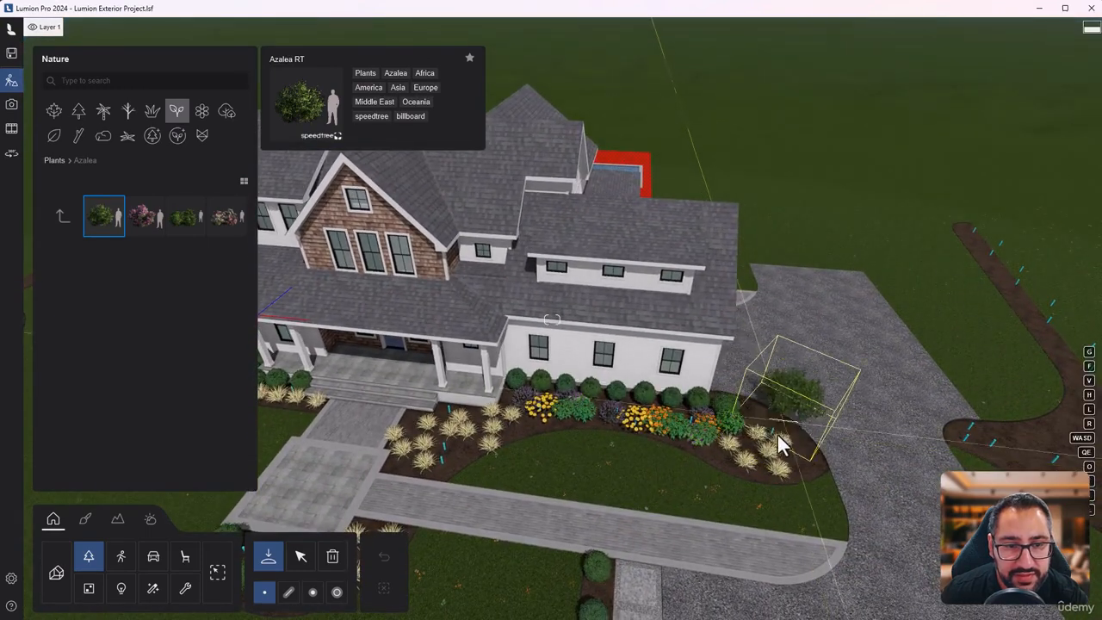
pyautogui.click(775, 434)
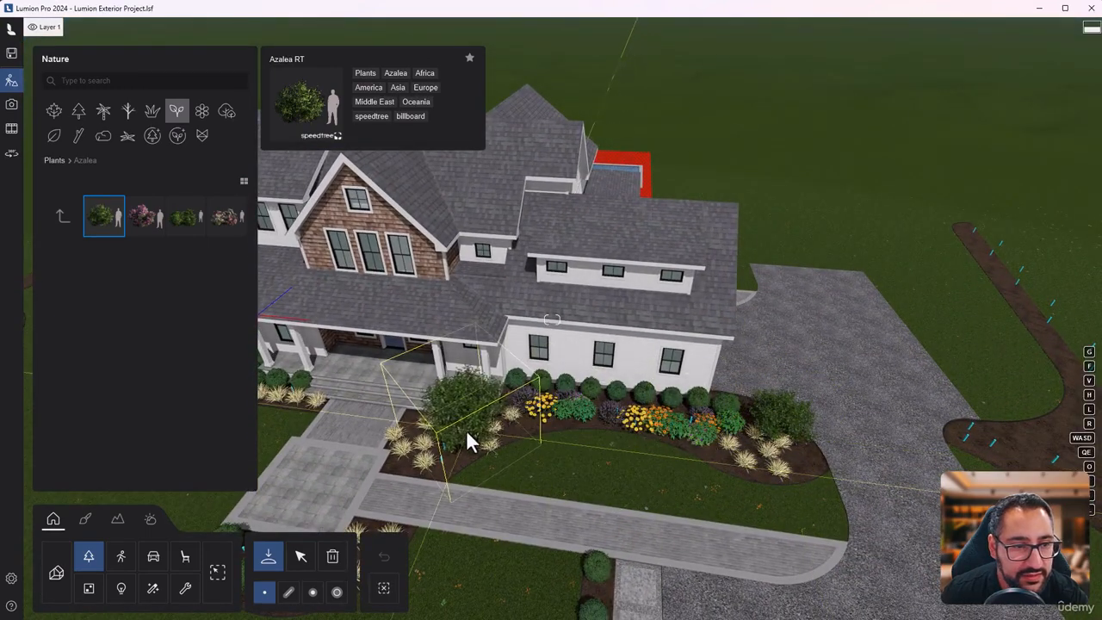
pyautogui.click(453, 421)
pyautogui.press('a')
pyautogui.moveTo(536, 442); pyautogui.dragTo(506, 435, button='right')
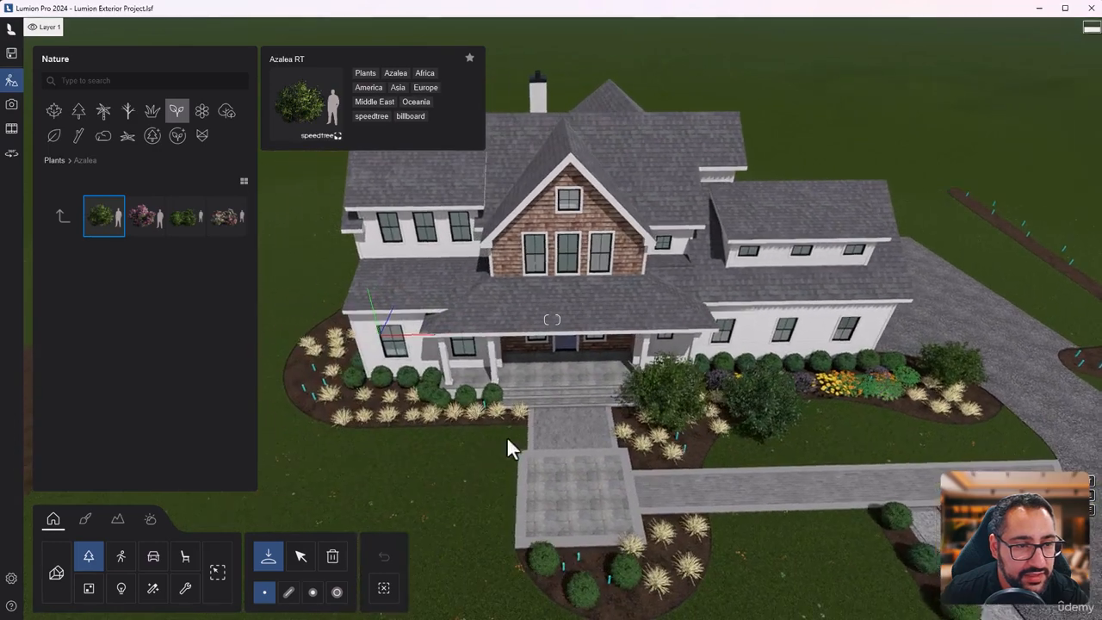
# Step: Place an Azalea RT shrub on the opposite side of the porch steps from the existing one and slightly reduce its scale
pyautogui.click(493, 412)
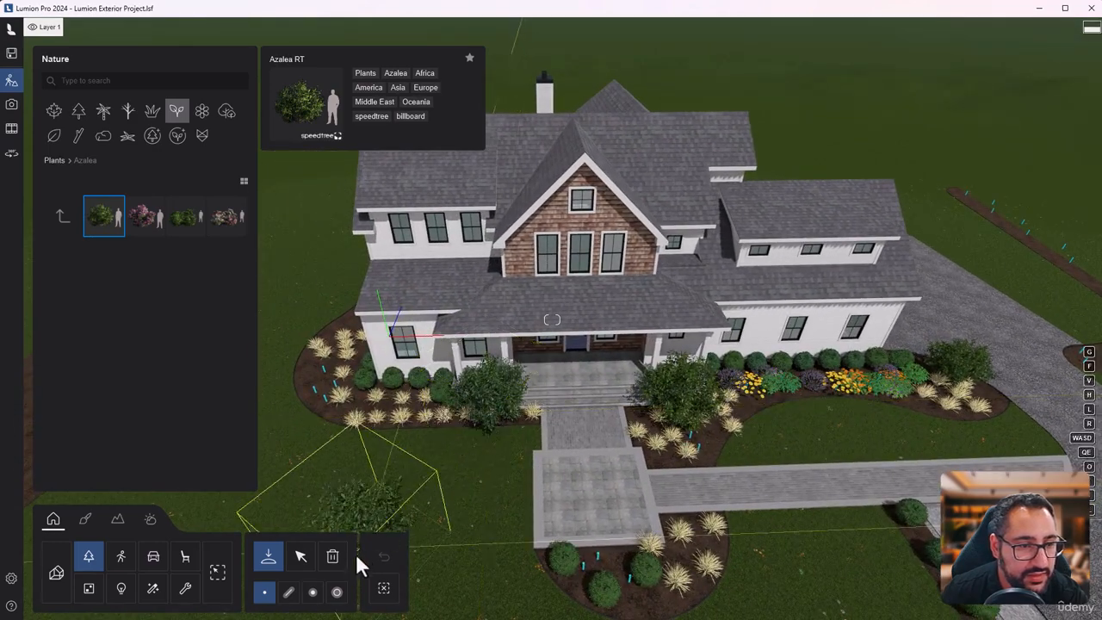
pyautogui.click(300, 557)
pyautogui.click(312, 592)
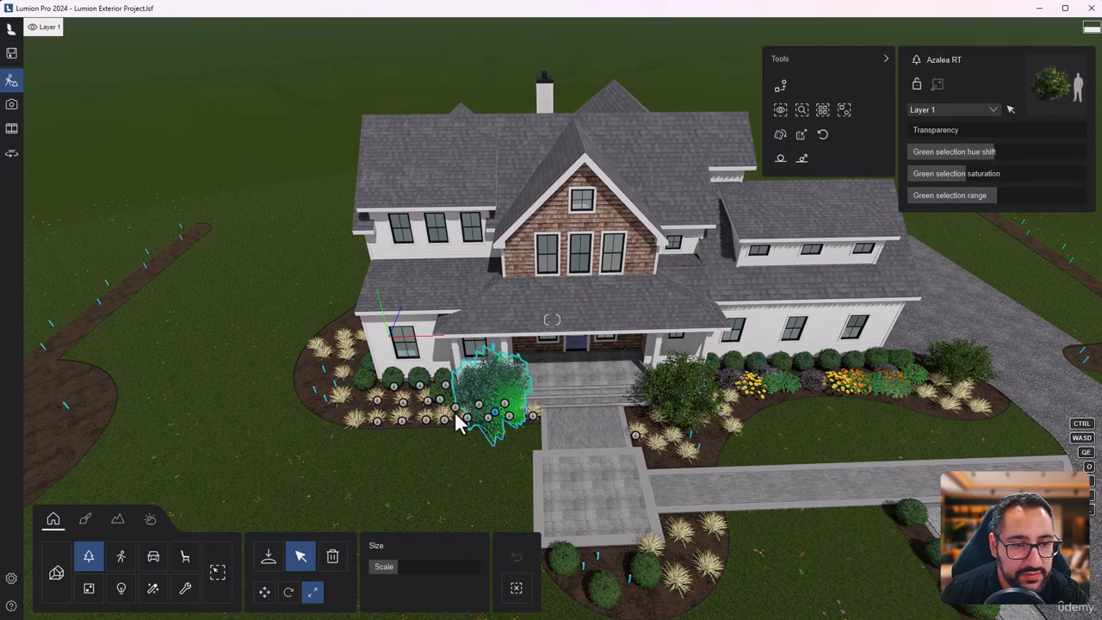
pyautogui.moveTo(398, 570); pyautogui.dragTo(392, 571)
pyautogui.moveTo(389, 573); pyautogui.dragTo(393, 499, button='right')
pyautogui.press('e')
pyautogui.press('q')
pyautogui.moveTo(637, 405); pyautogui.dragTo(637, 490, button='right')
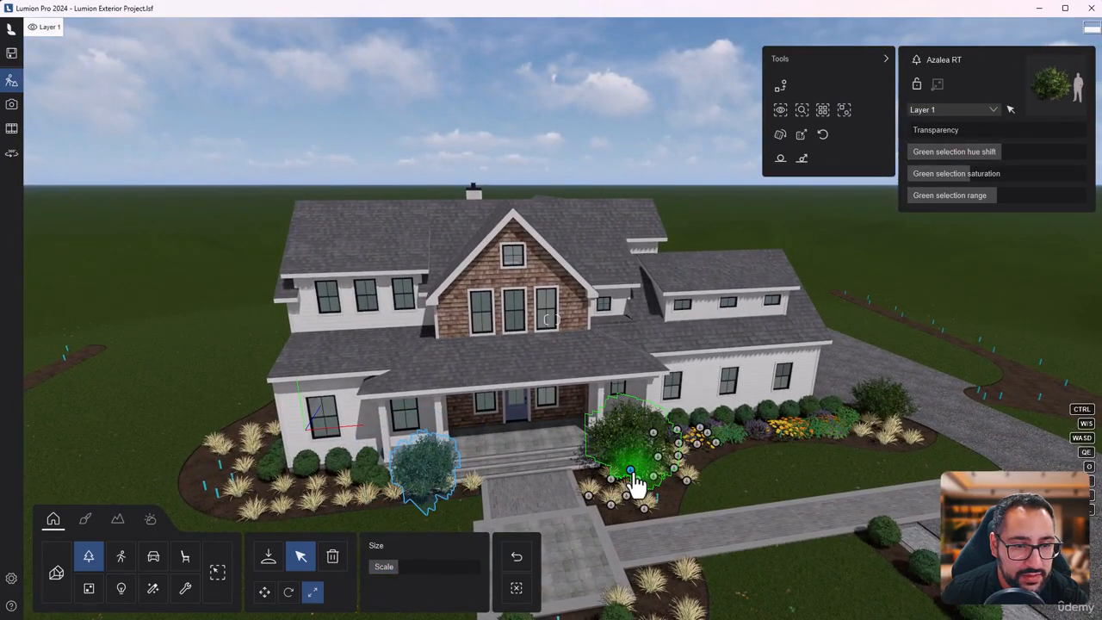
# Step: Select the Azalea RT shrubs beside the walkway and at the driveway end together and slightly reduce their scale
pyautogui.click(634, 486)
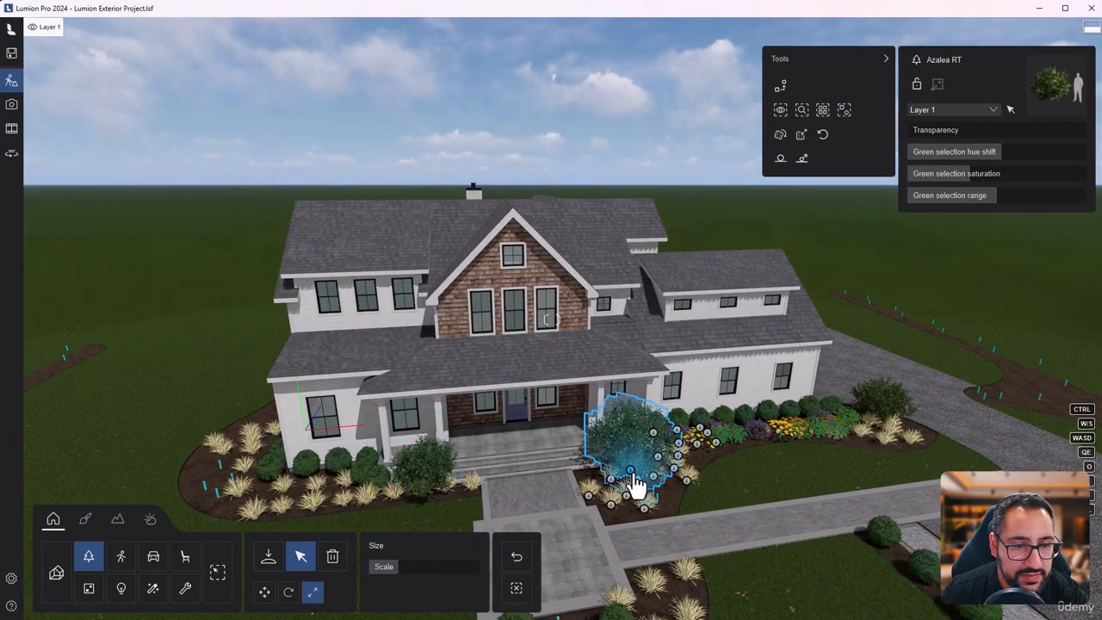
pyautogui.keyDown('ctrl'); pyautogui.click(880, 422); pyautogui.keyUp('ctrl')
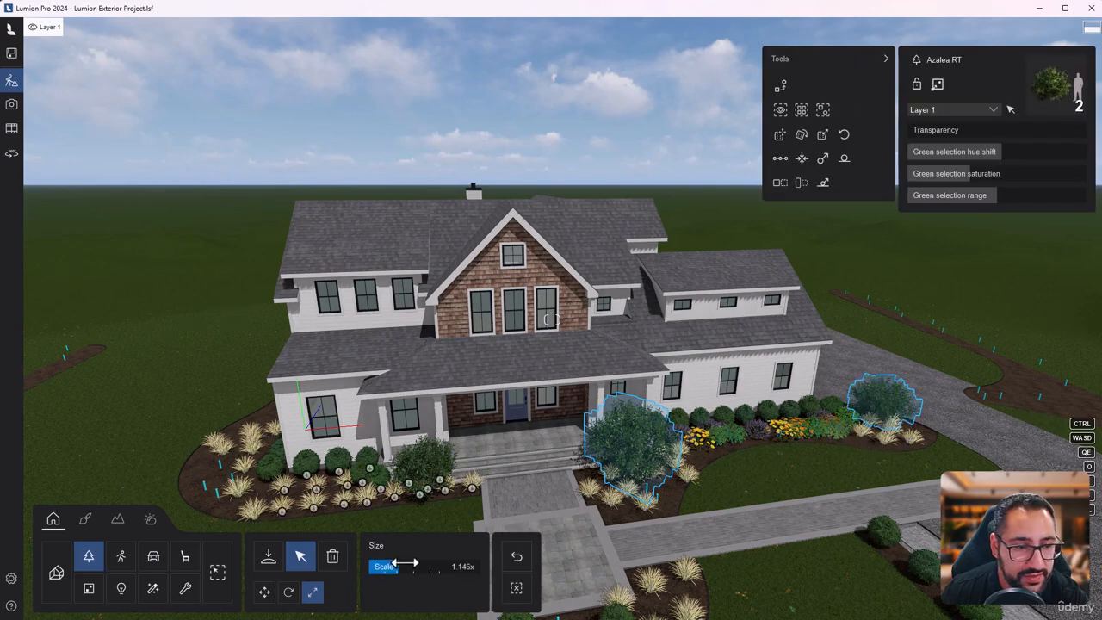
pyautogui.moveTo(405, 563); pyautogui.dragTo(395, 569)
pyautogui.press('e')
pyautogui.moveTo(815, 400); pyautogui.dragTo(814, 310, button='right')
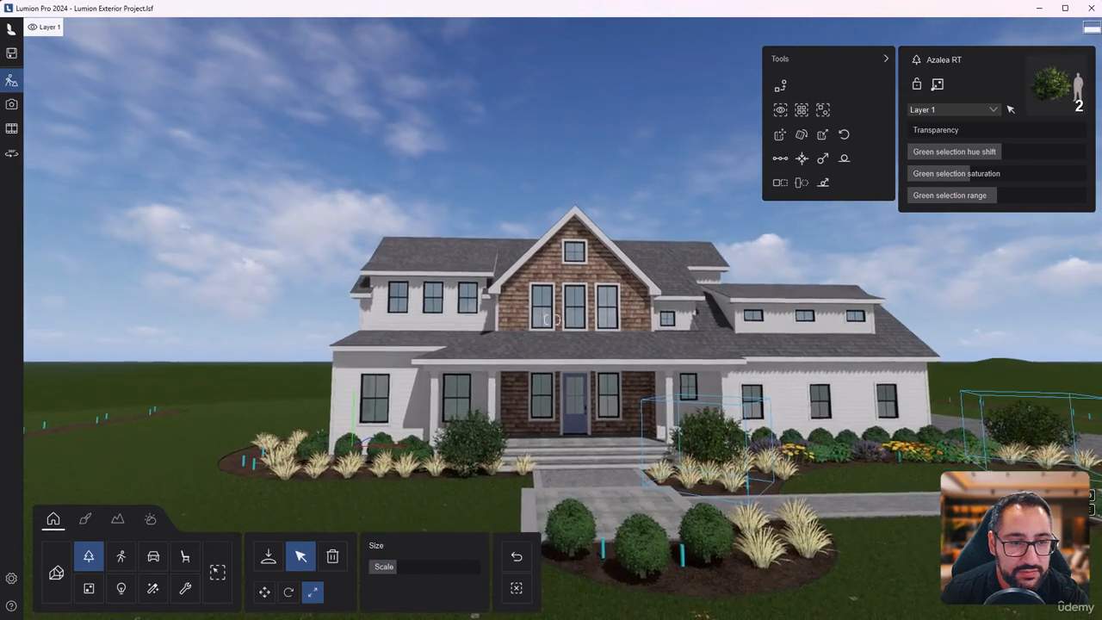
pyautogui.press('e')
pyautogui.press('q')
pyautogui.moveTo(814, 397); pyautogui.dragTo(800, 430, button='right')
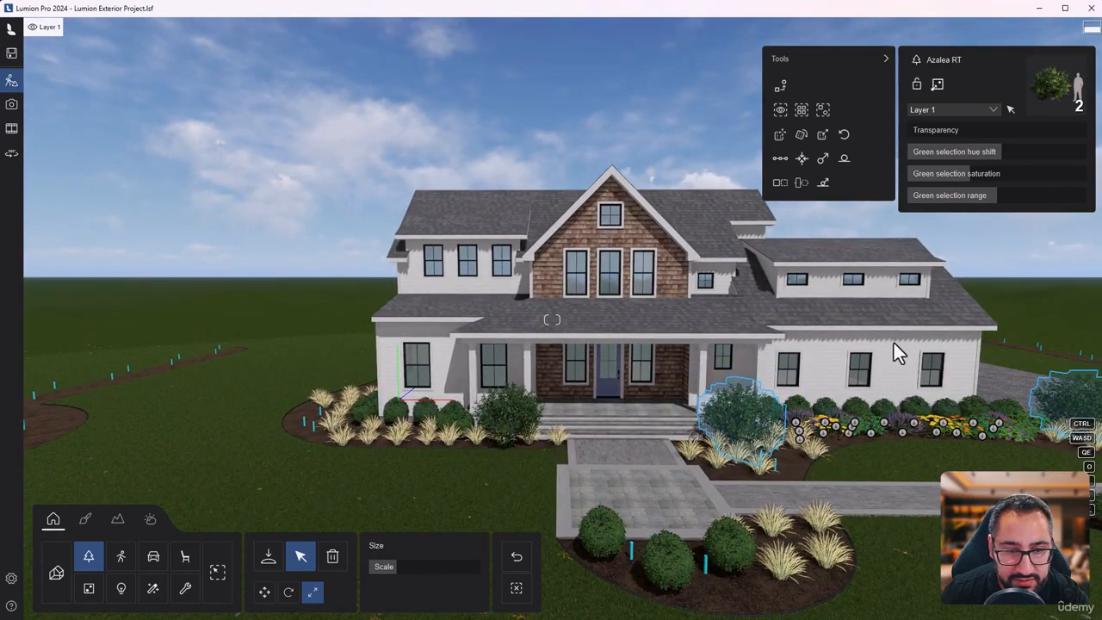
# Step: Examine the long empty side bed beside the house and compare it with the Exterior02.jpg reference photo
pyautogui.moveTo(893, 342); pyautogui.dragTo(413, 373, button='right')
pyautogui.press('q')
pyautogui.press('s')
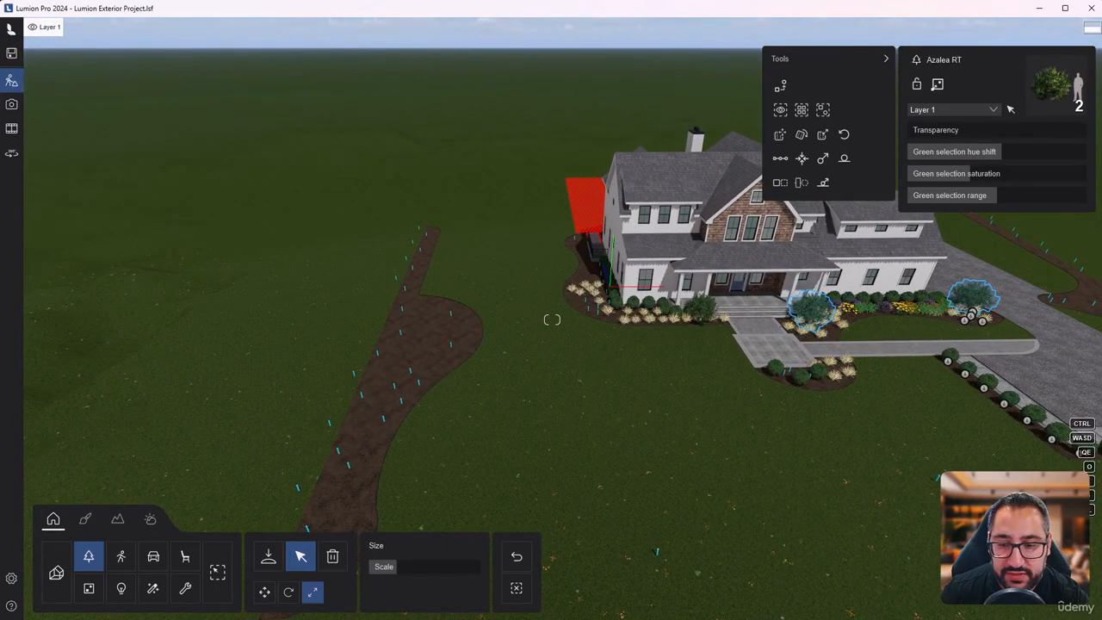
pyautogui.hotkey('alt', 'Tab')
pyautogui.scroll(-5, 650, 446)
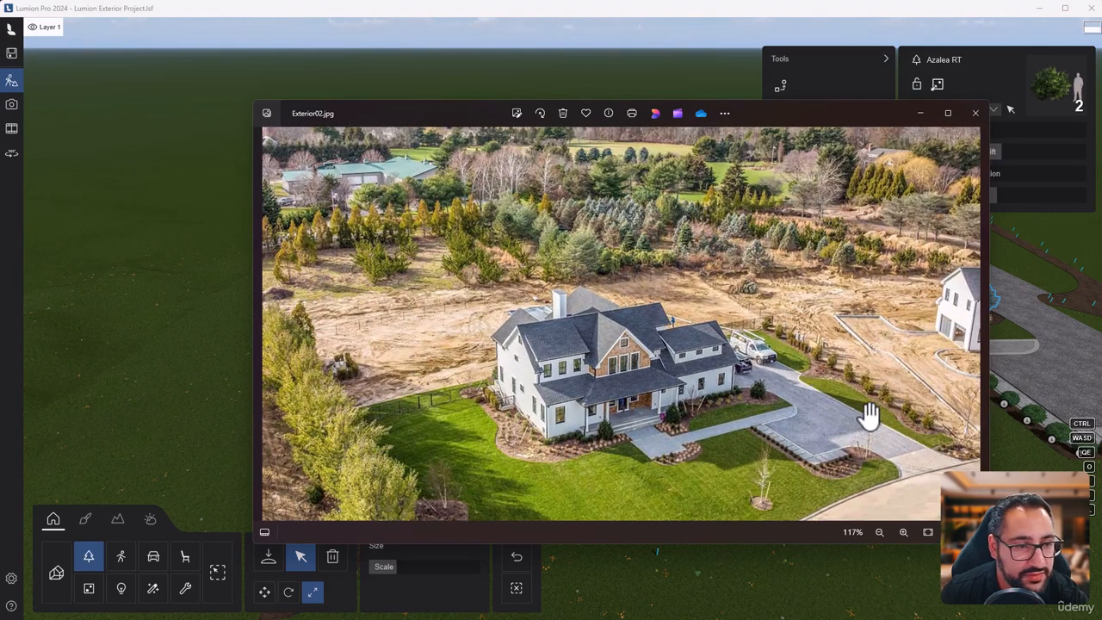
pyautogui.click(612, 585)
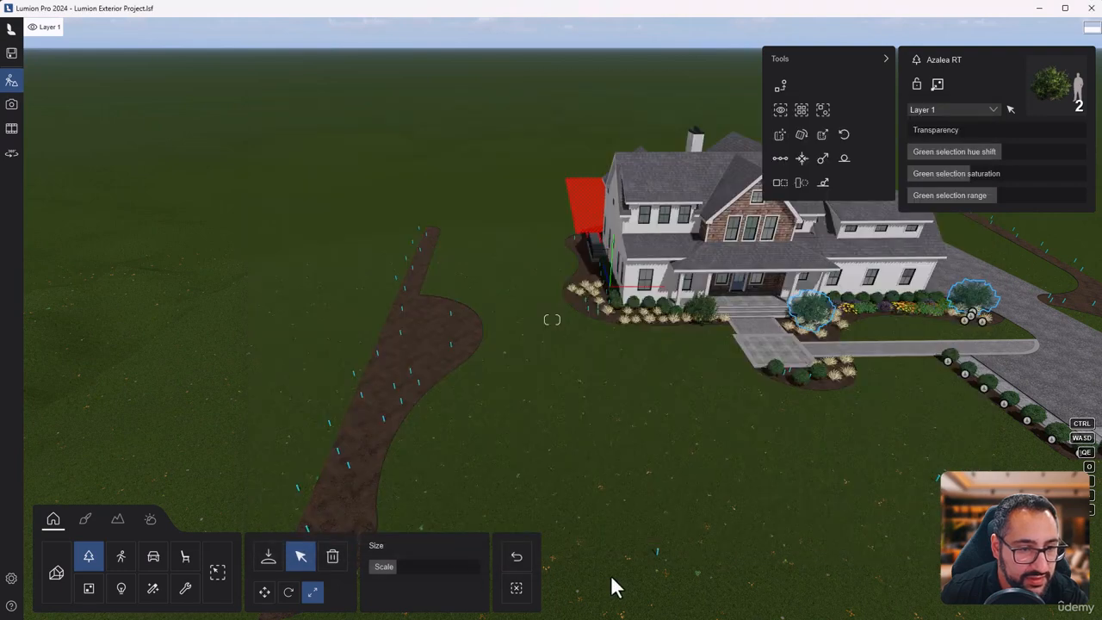
# Step: Choose AmericanBeech-M HQ from the broadleaf trees and lay a placement line along the full back edge of the side bed
pyautogui.moveTo(716, 362); pyautogui.dragTo(517, 439, button='right')
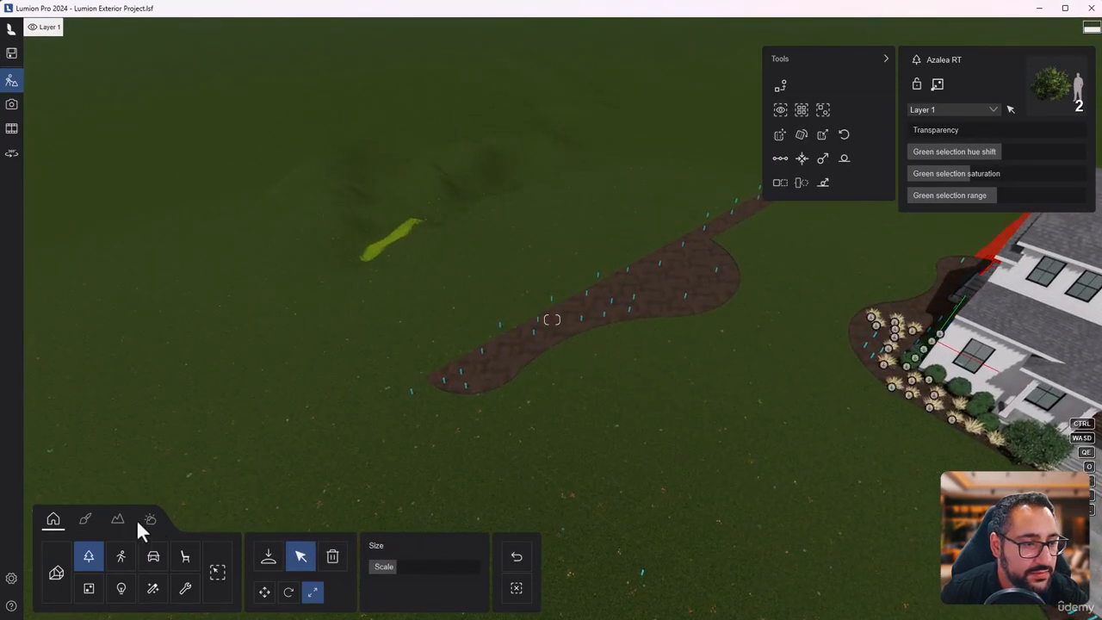
pyautogui.click(267, 558)
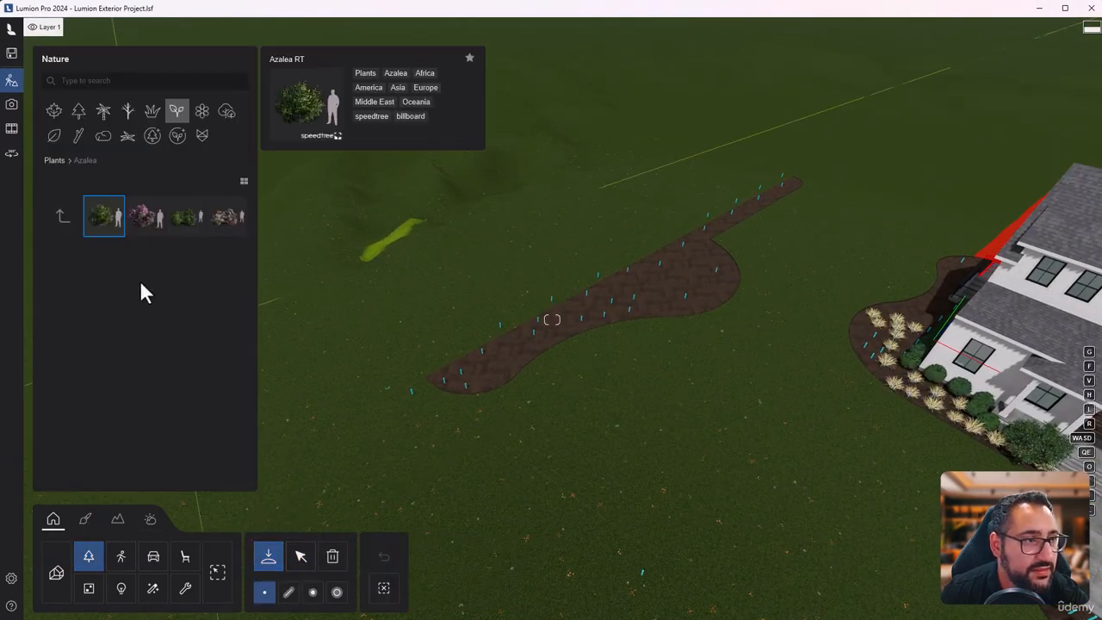
pyautogui.click(53, 110)
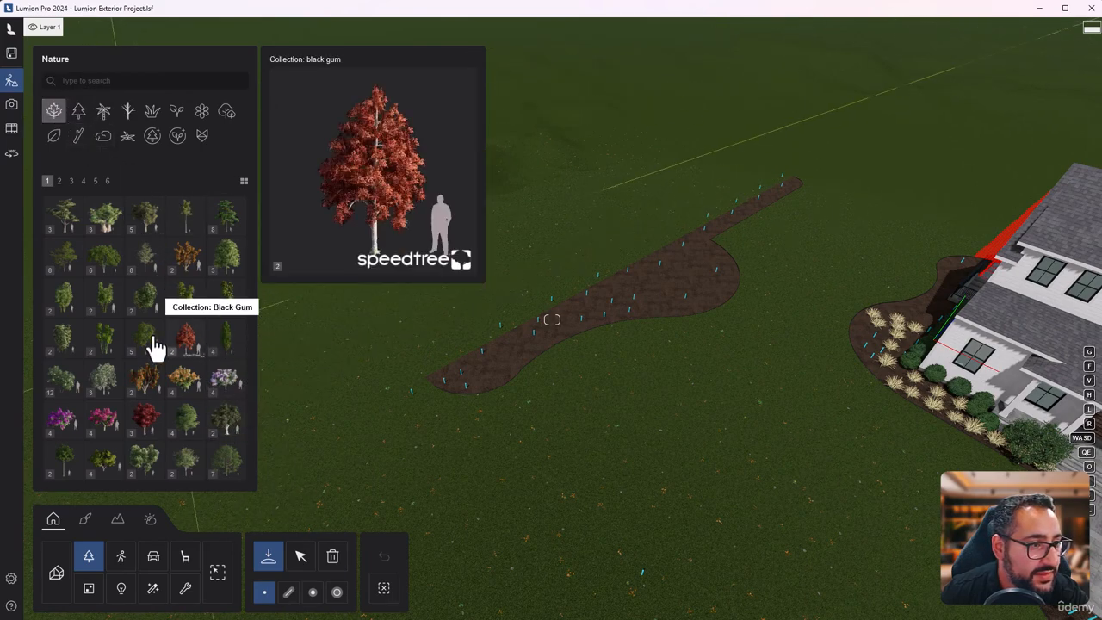
pyautogui.click(69, 270)
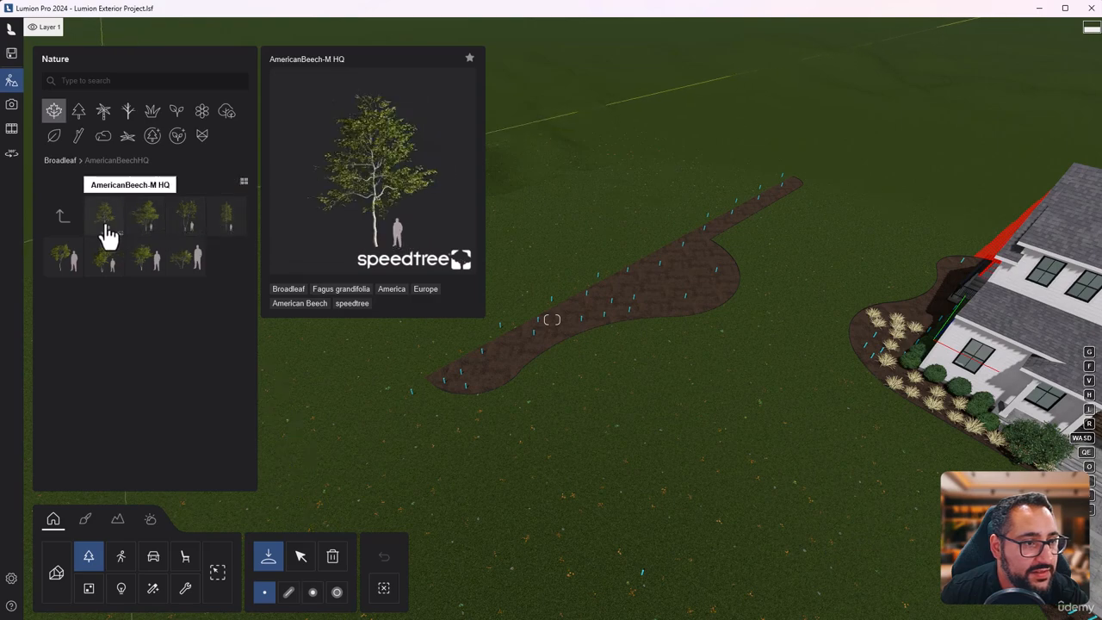
pyautogui.click(107, 234)
pyautogui.click(288, 591)
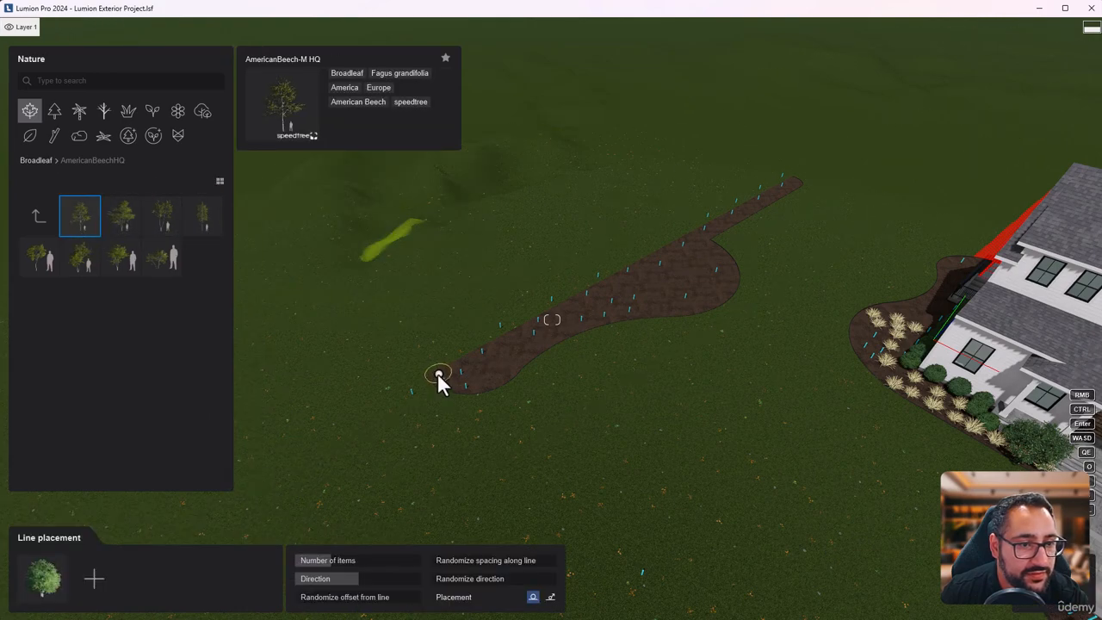
pyautogui.click(437, 375)
pyautogui.click(795, 184)
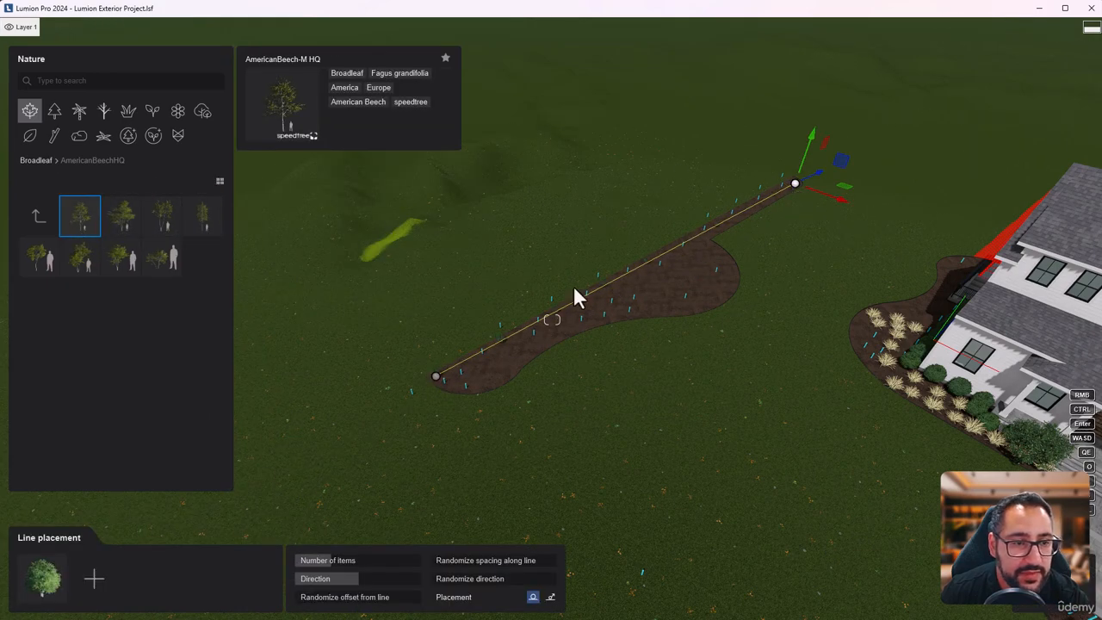
# Step: Add three more American beech variants to the line placement: the second medium one, AmericanBeech-M3 HQ and AmericanBeech-S2 HQ
pyautogui.scroll(3, 557, 381)
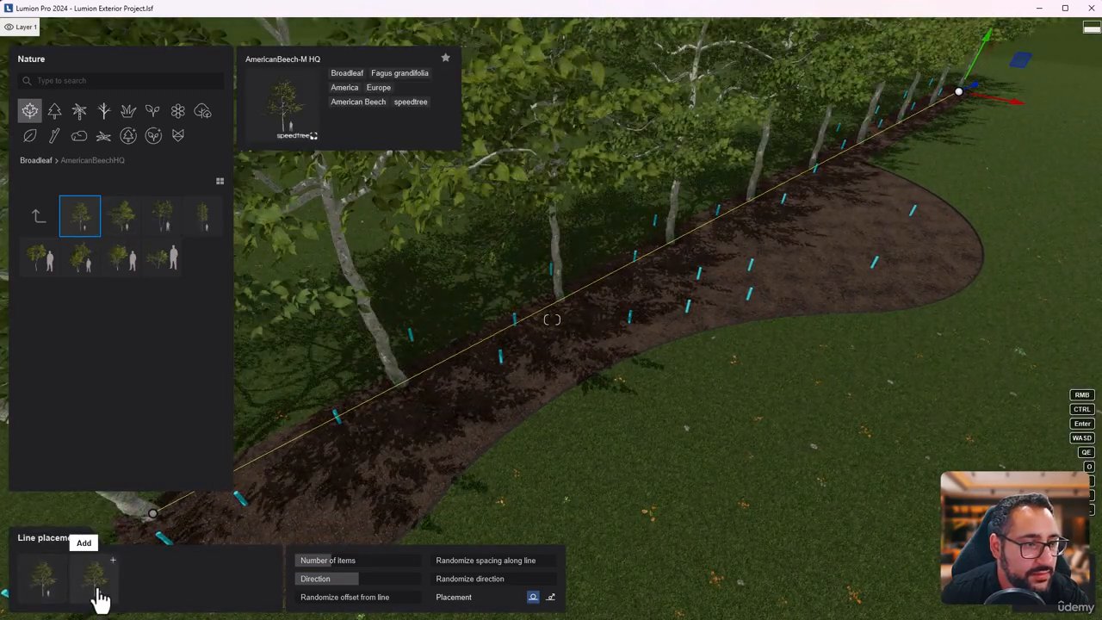
pyautogui.click(125, 222)
pyautogui.click(93, 580)
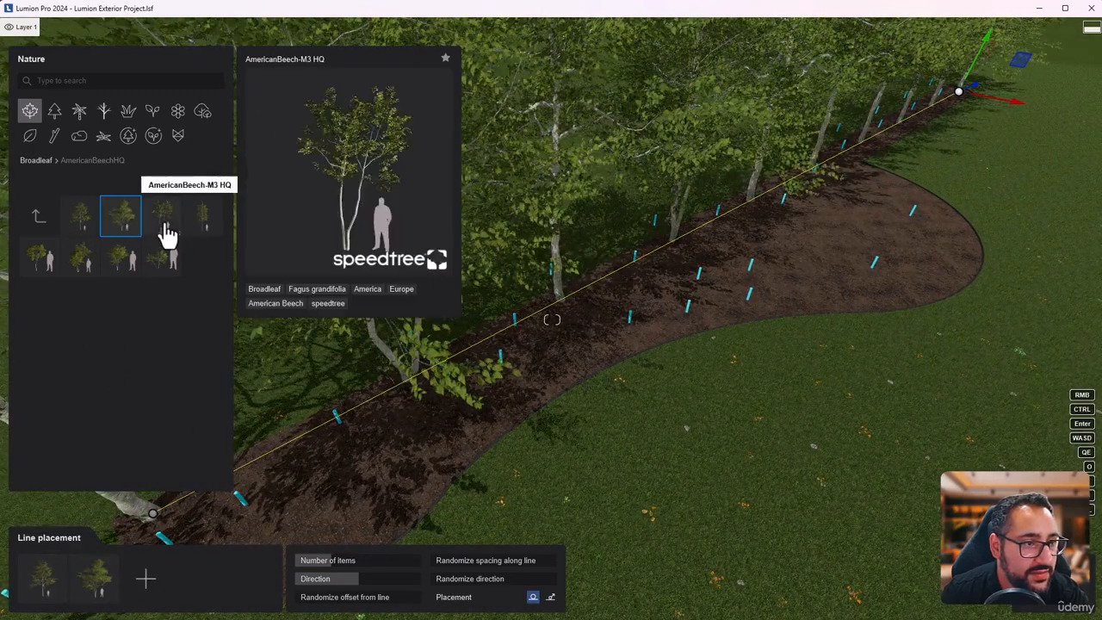
pyautogui.click(165, 229)
pyautogui.click(166, 599)
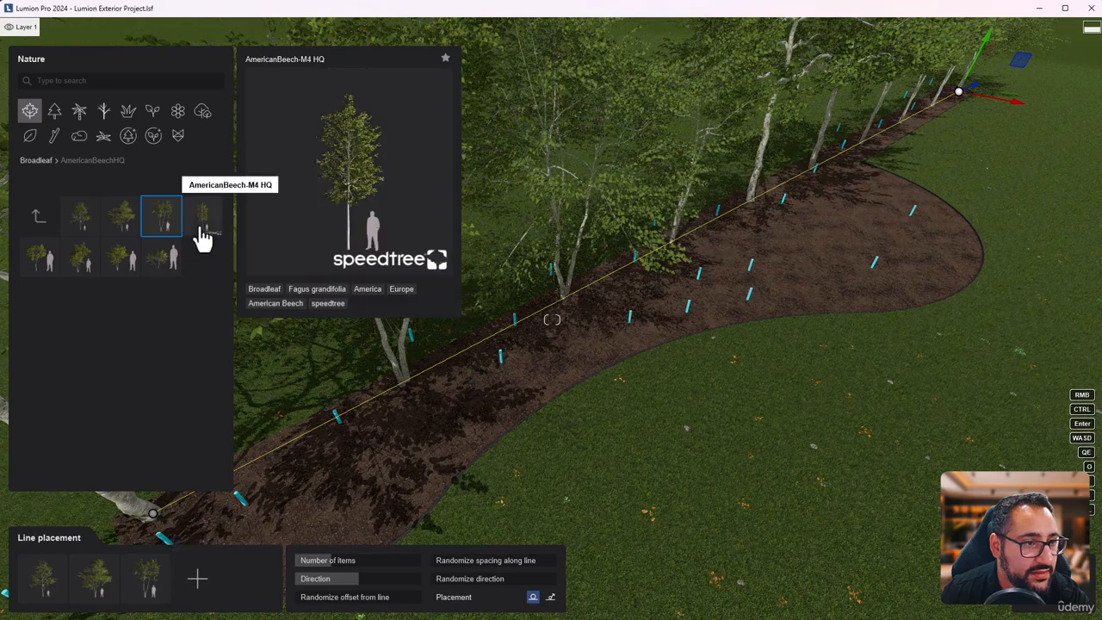
pyautogui.click(90, 265)
pyautogui.click(197, 591)
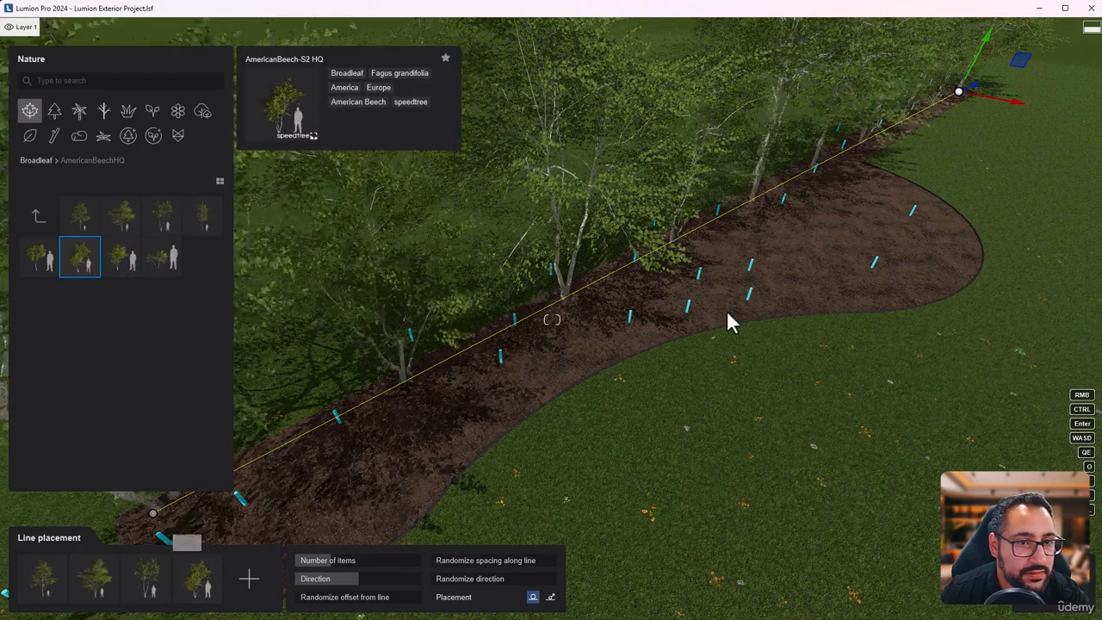
# Step: Set the number of items in the American beech line to 12
pyautogui.press('s')
pyautogui.moveTo(732, 362); pyautogui.dragTo(783, 224, button='right')
pyautogui.press('e')
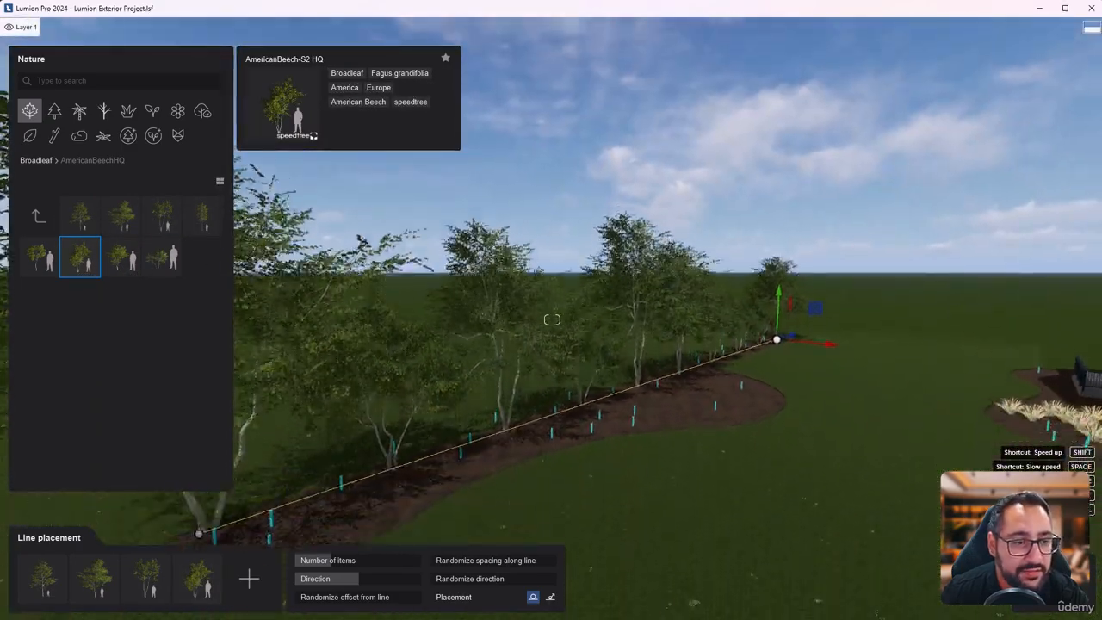
pyautogui.moveTo(325, 561); pyautogui.dragTo(335, 560)
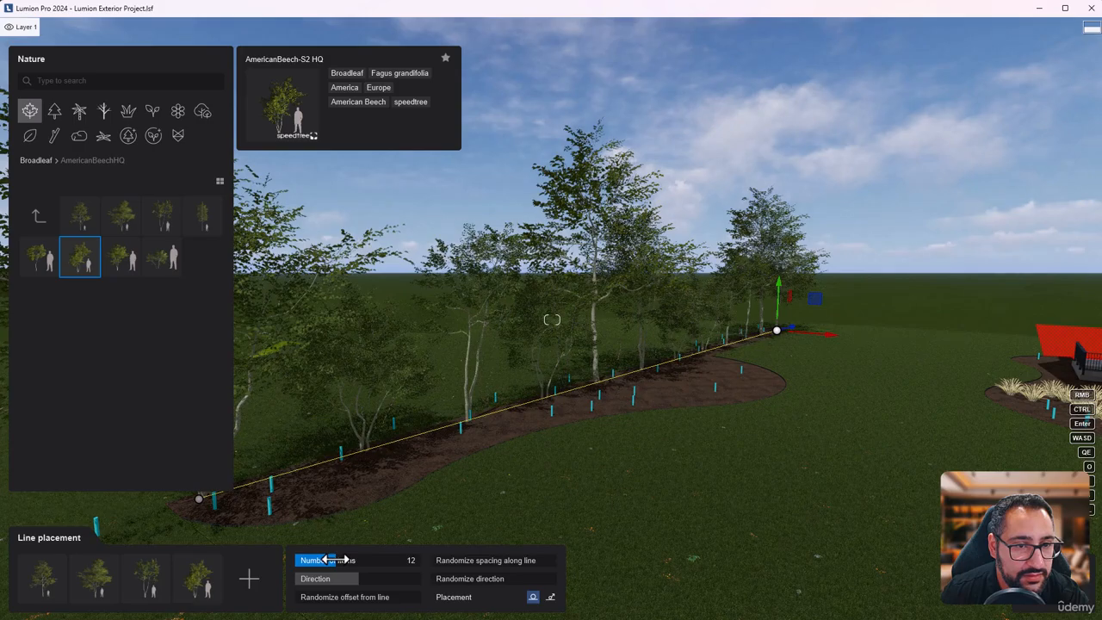
pyautogui.press('s')
pyautogui.moveTo(335, 559)
pyautogui.mouseDown(button='right')
pyautogui.moveTo(206, 544)
pyautogui.moveTo(417, 545)
pyautogui.moveTo(460, 585)
pyautogui.moveTo(336, 568)
pyautogui.mouseUp(button='right')
pyautogui.press('a')
pyautogui.press('q')
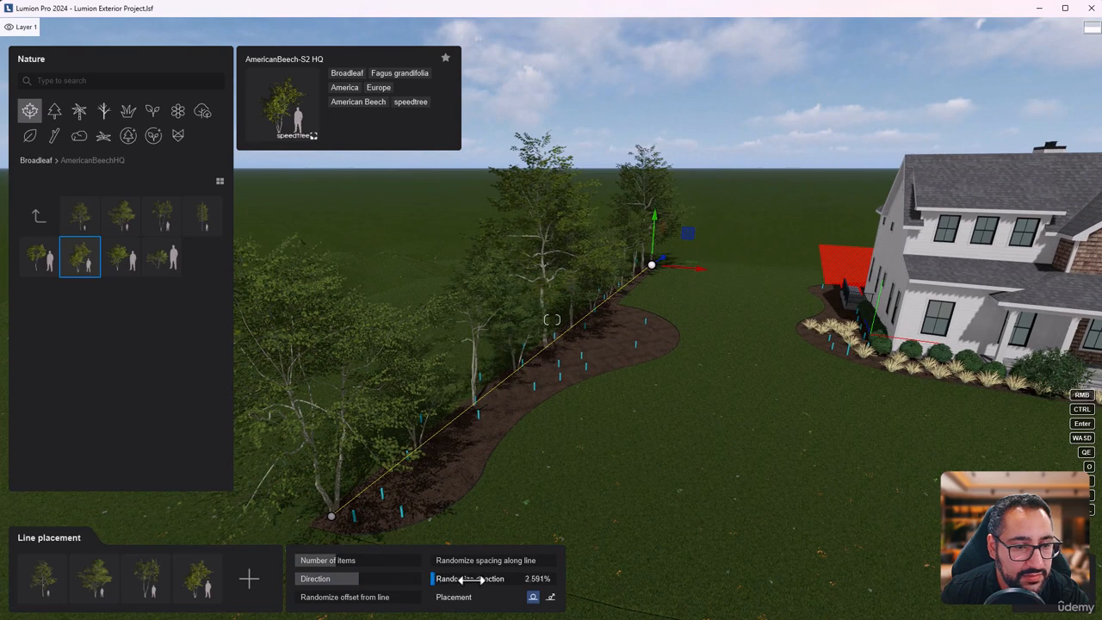
# Step: Slightly randomize the beech line's spacing and offset from the line, and finish the line placement
pyautogui.moveTo(469, 561); pyautogui.dragTo(488, 560)
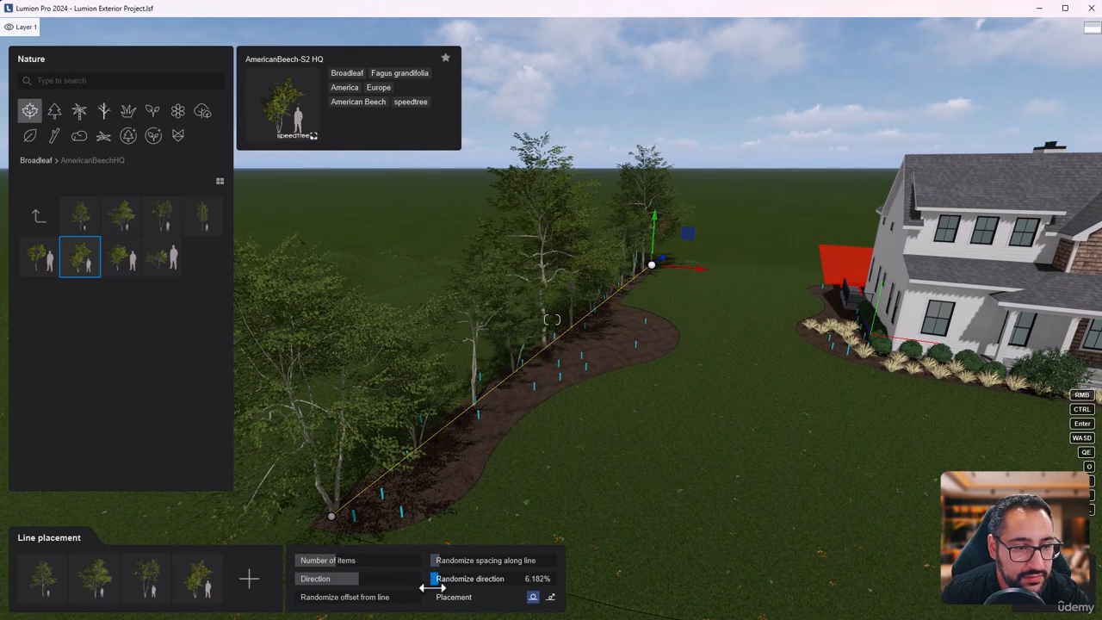
pyautogui.moveTo(316, 597); pyautogui.dragTo(427, 596)
pyautogui.press('e')
pyautogui.moveTo(757, 428); pyautogui.dragTo(754, 362, button='right')
pyautogui.press('d')
pyautogui.press('a')
pyautogui.click(1064, 606)
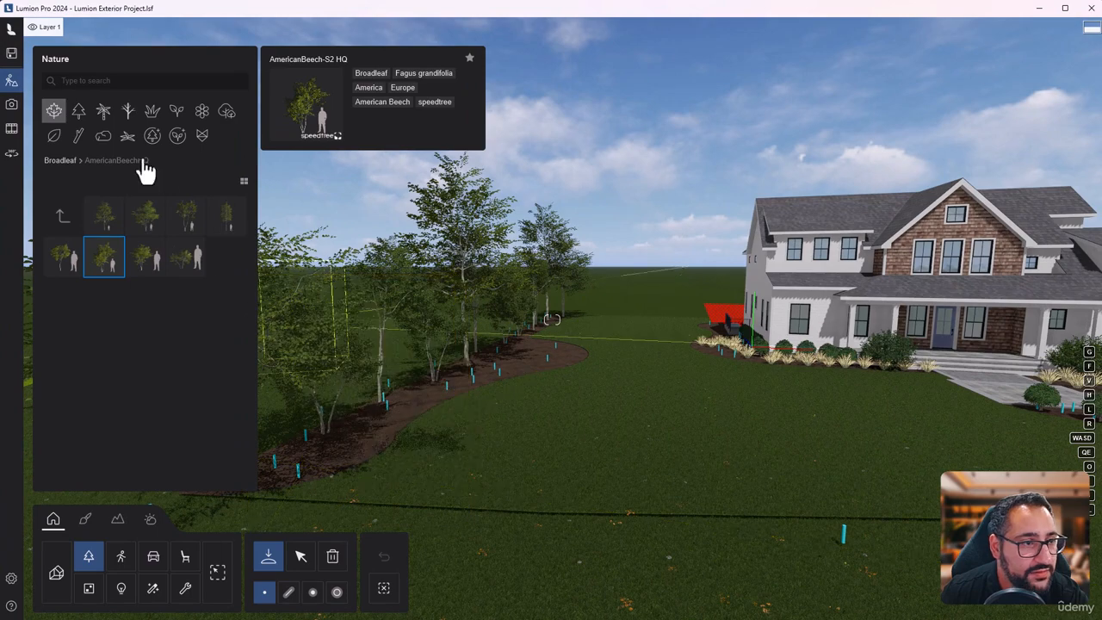
# Step: Choose FraserFir RT from the conifers' FraserFir collection and try one at the front edge of the side bed
pyautogui.click(82, 119)
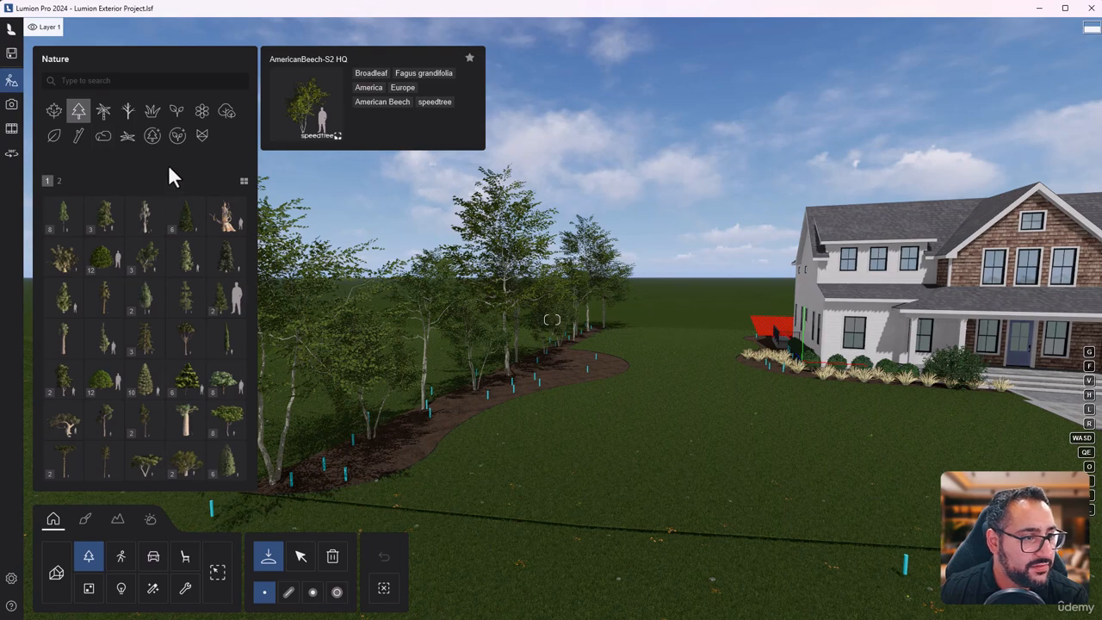
pyautogui.click(229, 303)
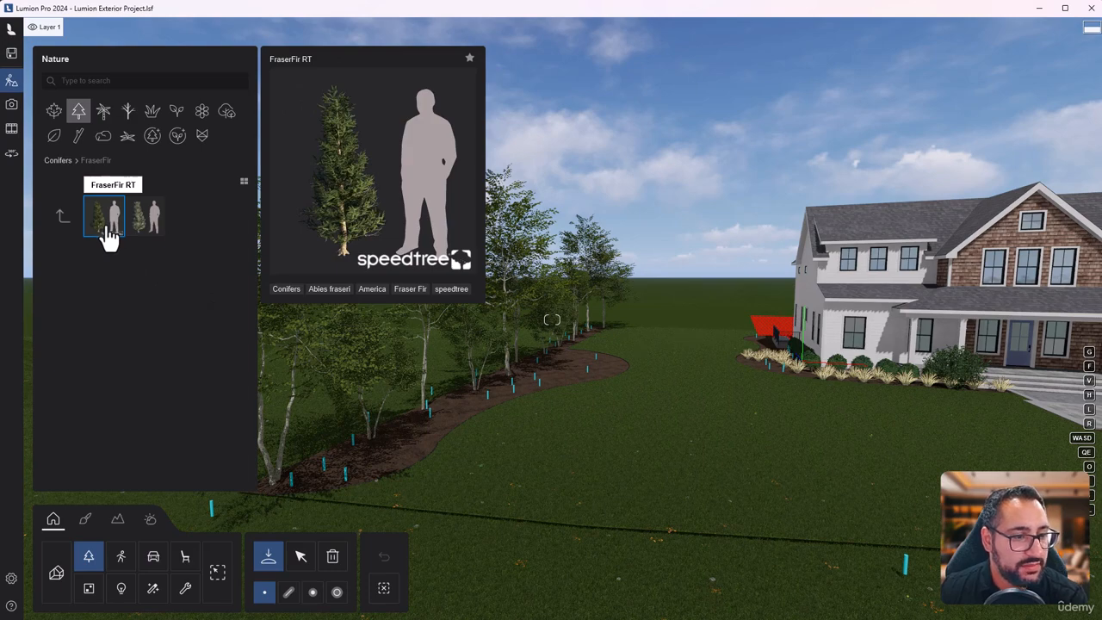
pyautogui.click(445, 450)
pyautogui.press('q')
pyautogui.moveTo(446, 449); pyautogui.dragTo(379, 534, button='right')
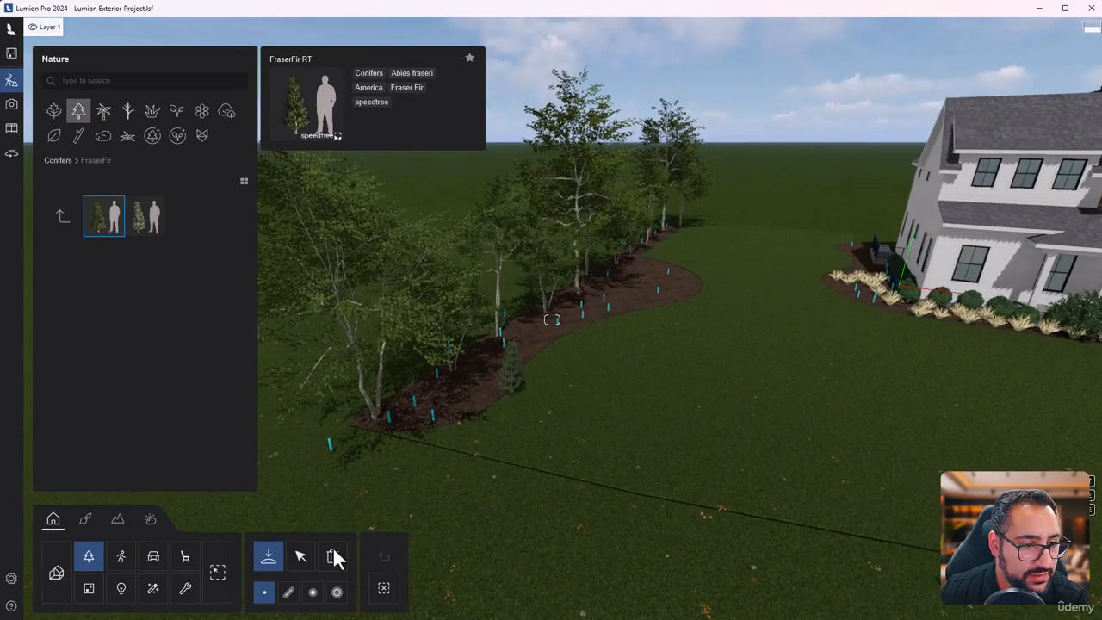
# Step: Trace a curved multi-point placement line through the side bed, following its curved front edge from the near end to the far end
pyautogui.click(291, 594)
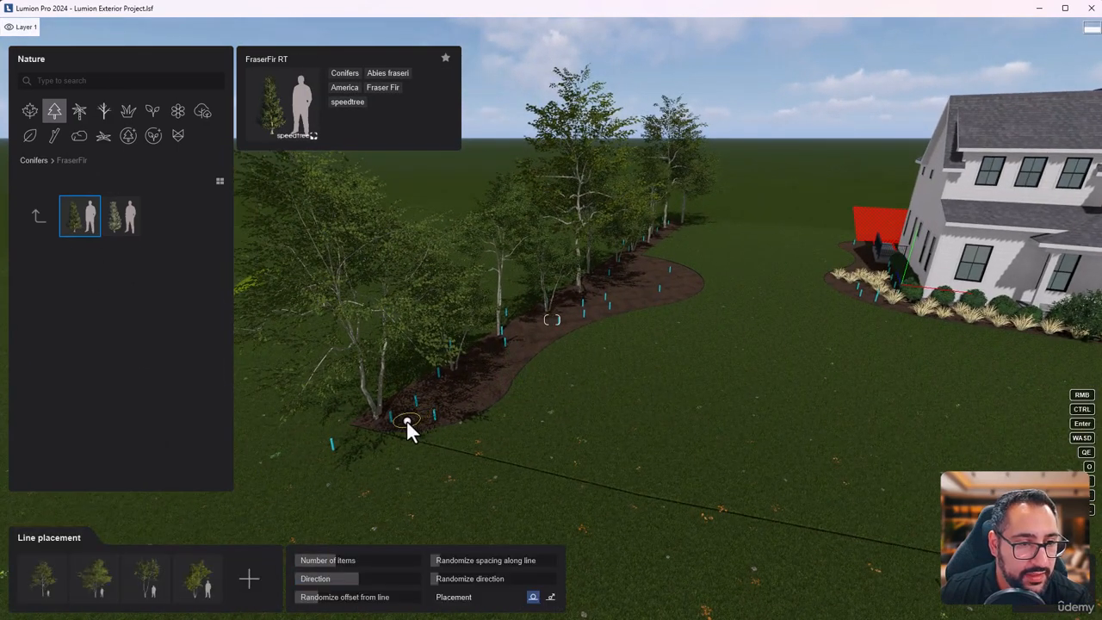
pyautogui.click(407, 420)
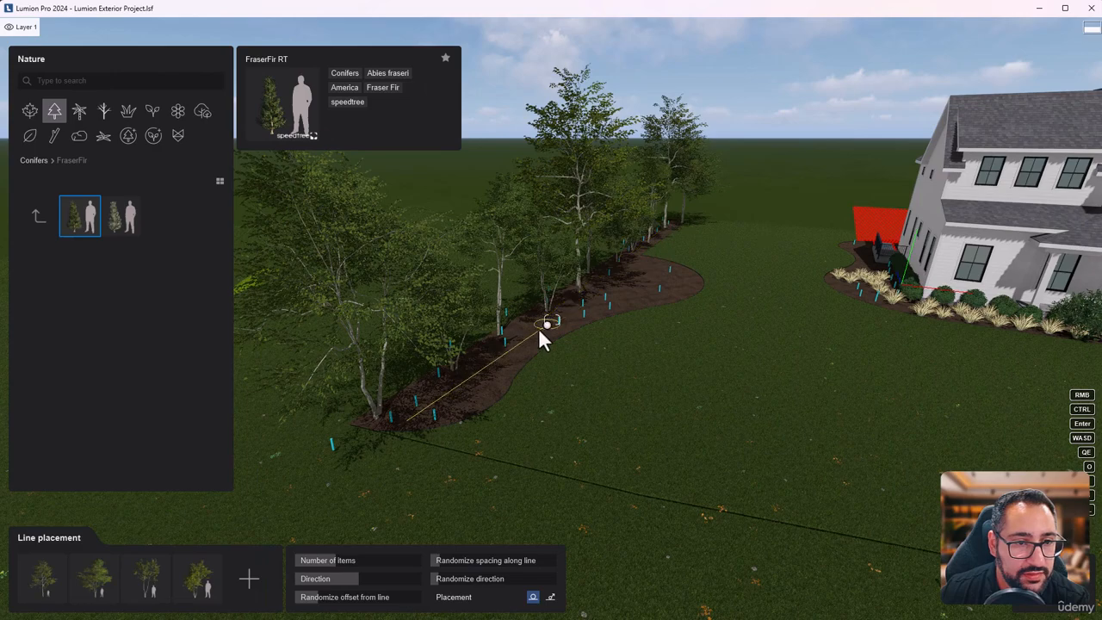
pyautogui.click(531, 336)
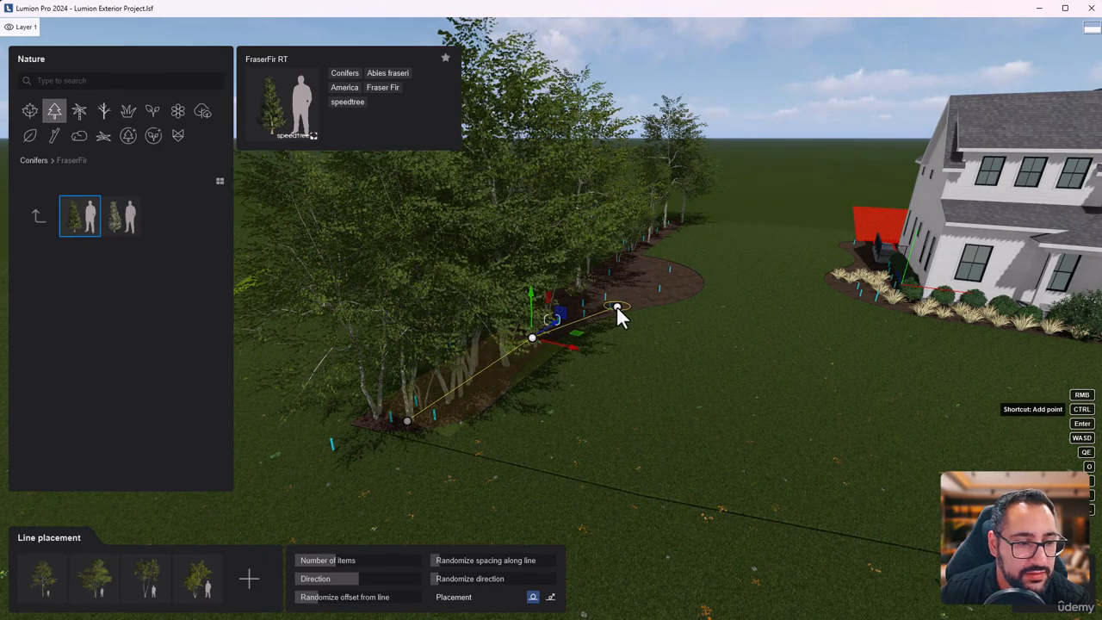
pyautogui.click(616, 307)
pyautogui.click(678, 290)
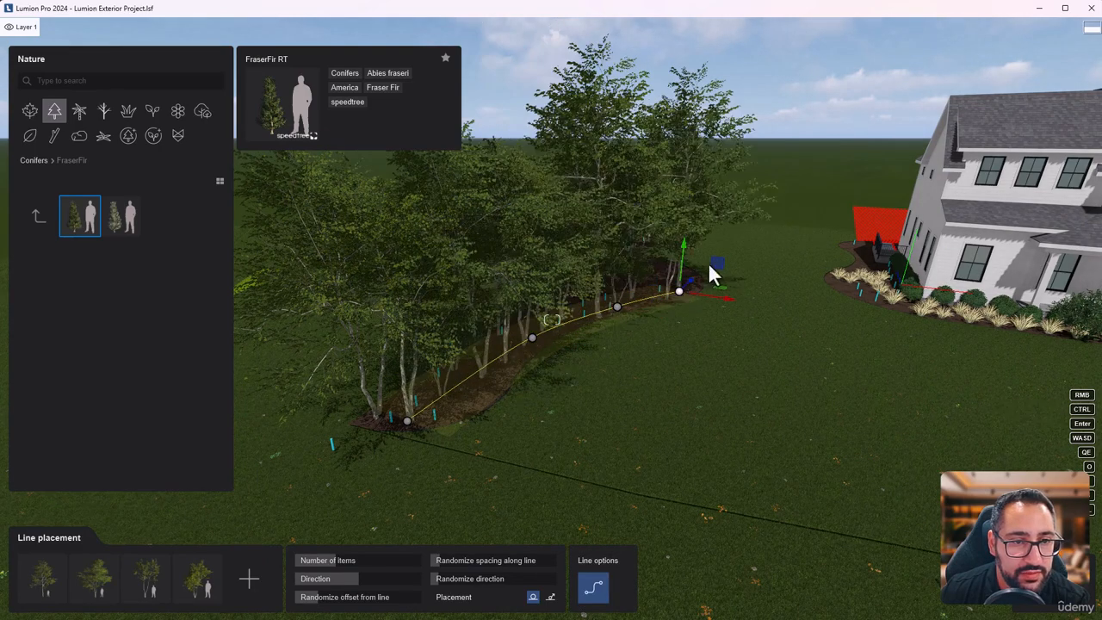
pyautogui.press('d')
pyautogui.moveTo(709, 268); pyautogui.dragTo(728, 316, button='right')
pyautogui.click(655, 319)
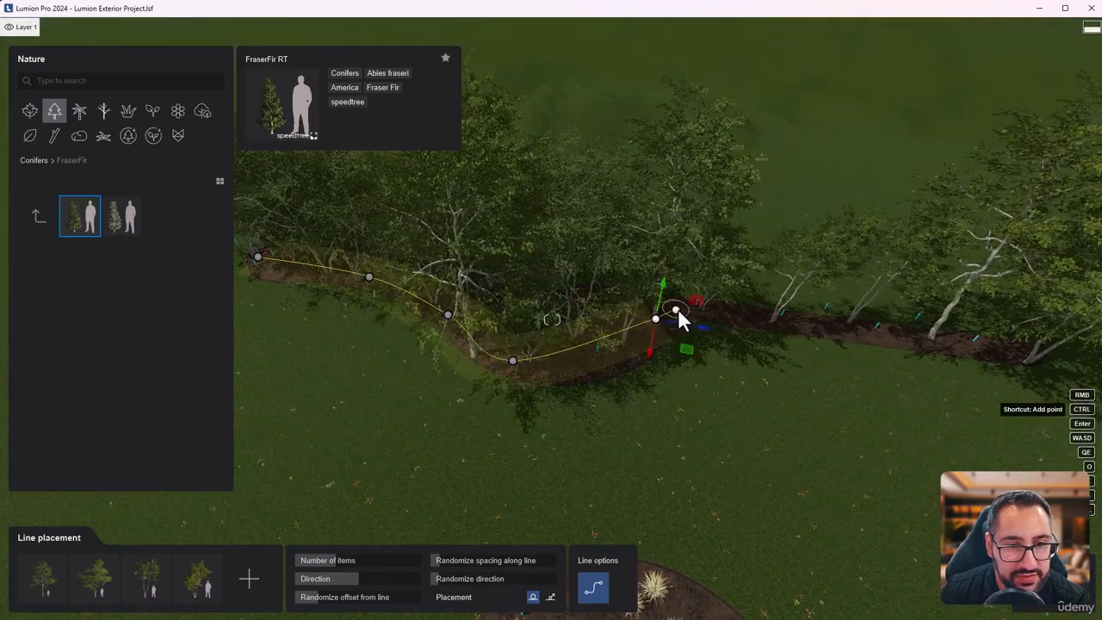
pyautogui.click(677, 309)
pyautogui.press('d')
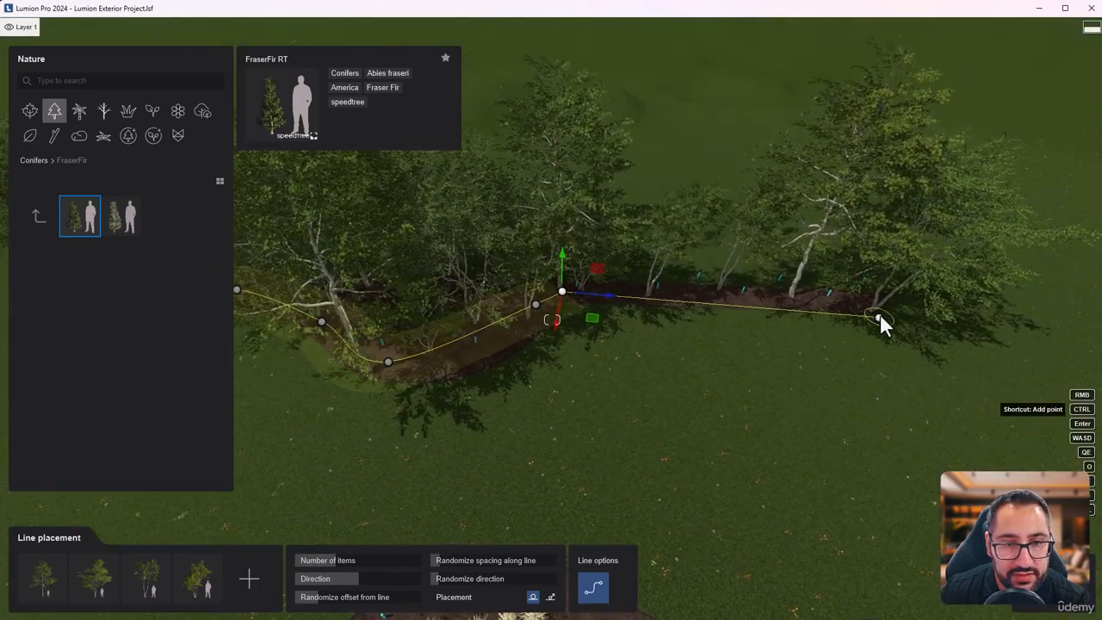
pyautogui.click(878, 316)
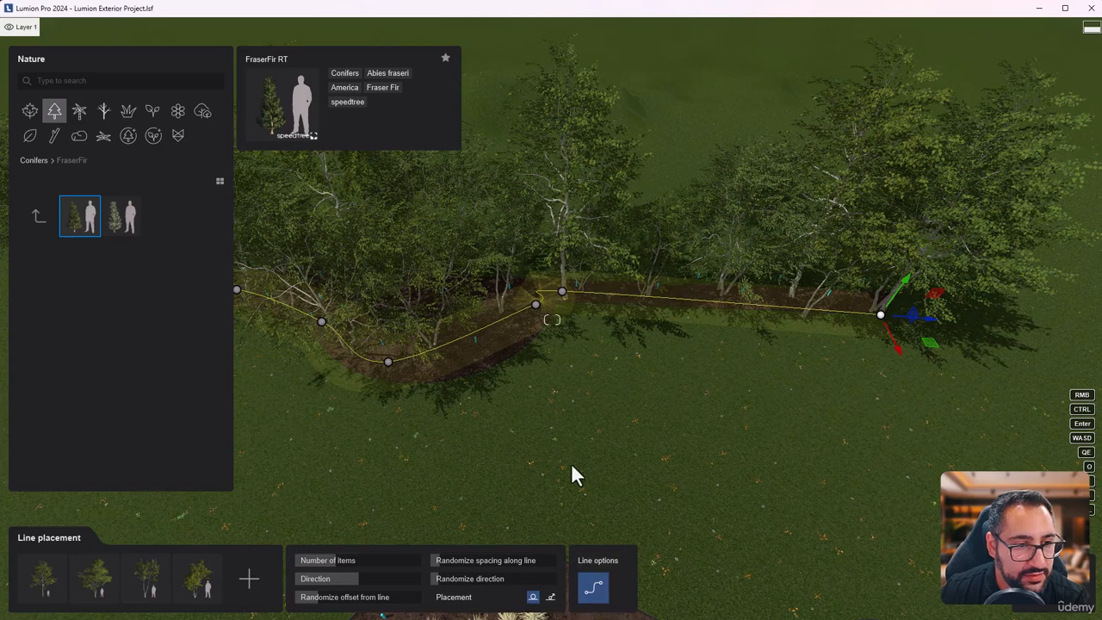
# Step: Remove the extra beech species from the line placement and replace the remaining one with FraserFir RT
pyautogui.press('a')
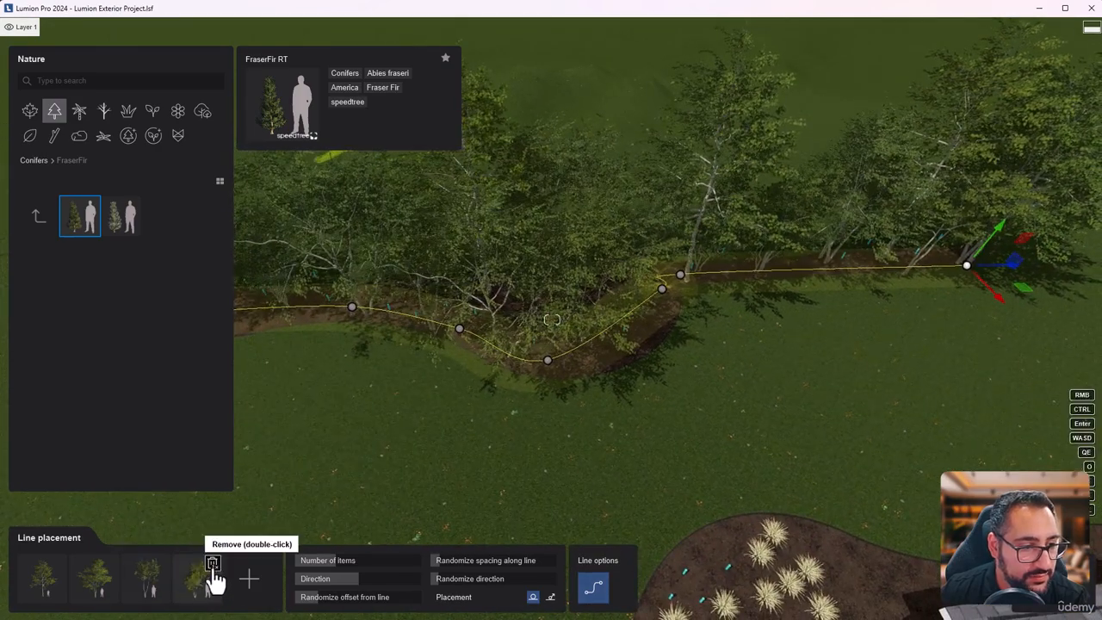
pyautogui.doubleClick(212, 568)
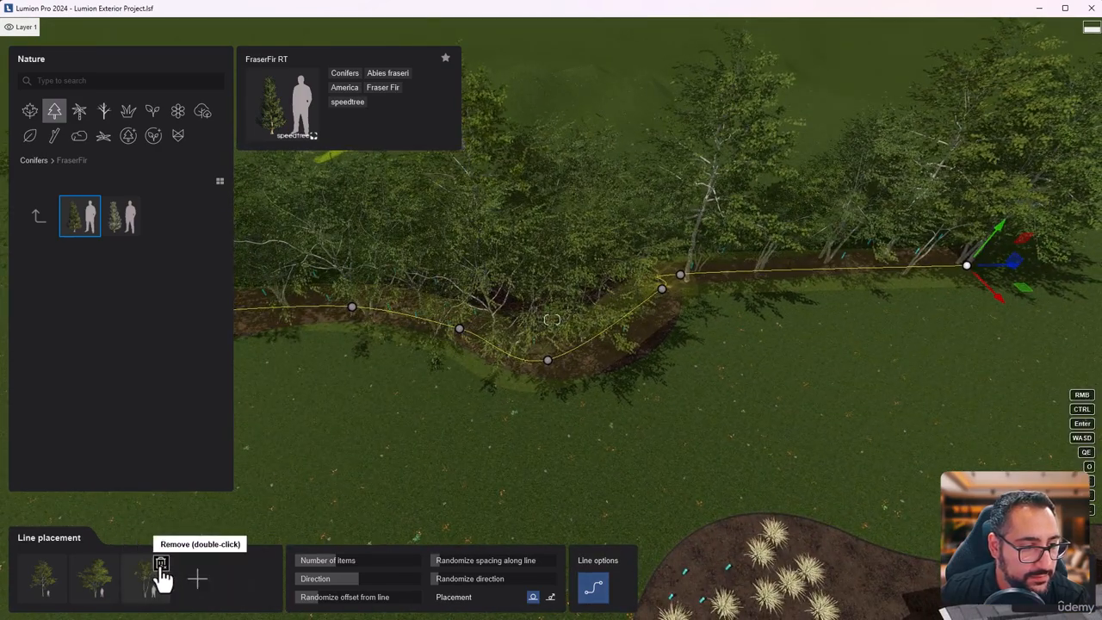
pyautogui.doubleClick(161, 566)
pyautogui.doubleClick(107, 568)
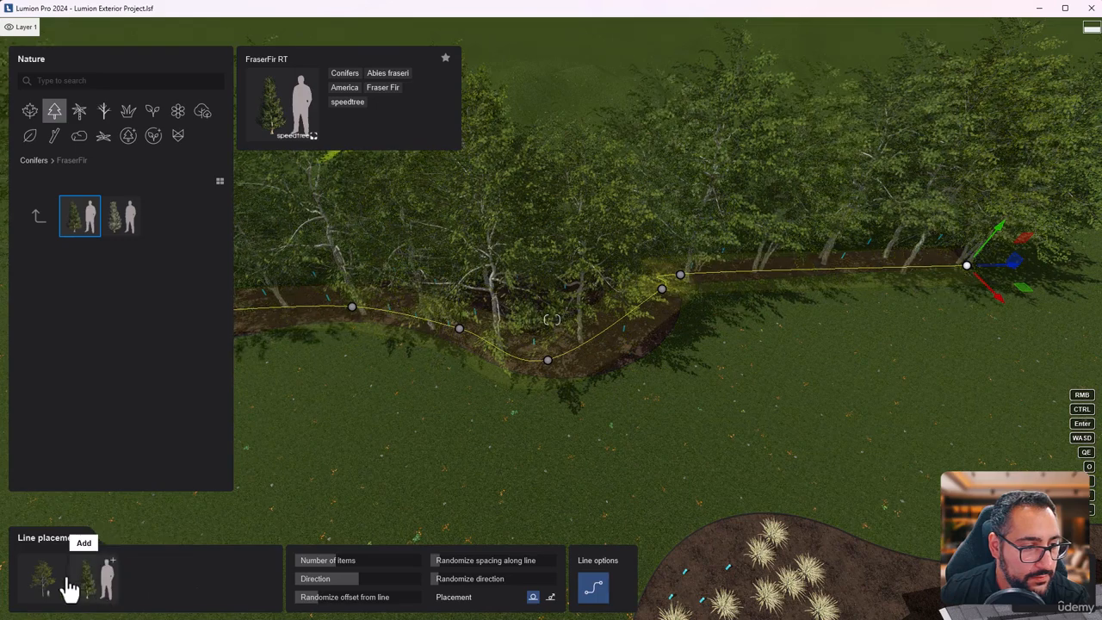
pyautogui.click(47, 589)
# Step: Reposition the fir line's control points at the bed's bulge and near end to follow the side bed's curved front edge
pyautogui.moveTo(620, 432); pyautogui.dragTo(740, 431, button='right')
pyautogui.press('w')
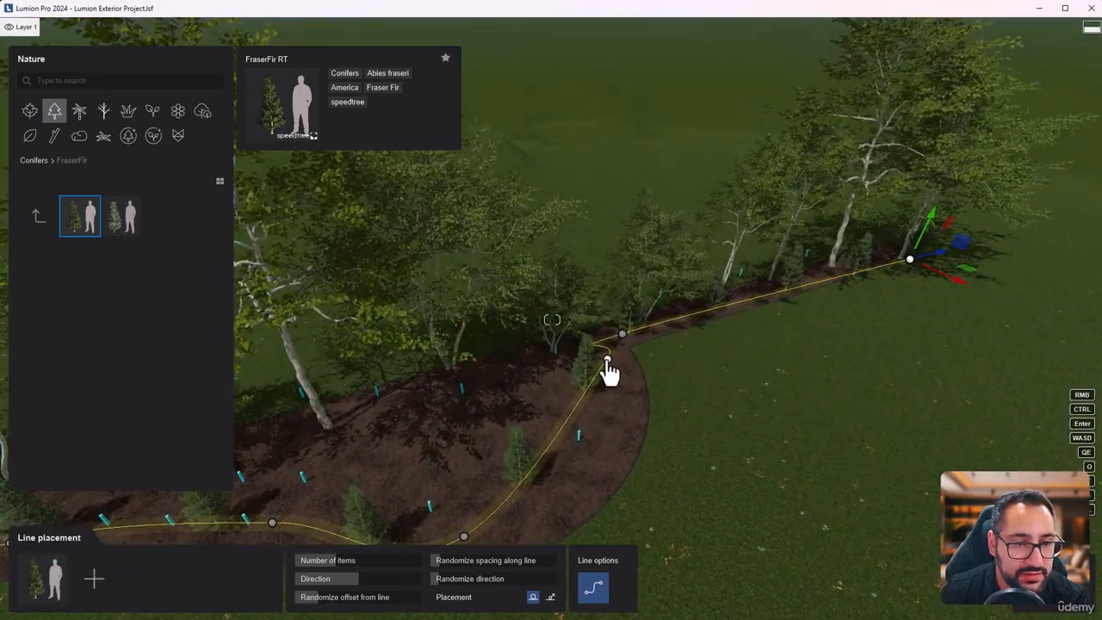
pyautogui.moveTo(607, 360); pyautogui.dragTo(635, 440)
pyautogui.press('s')
pyautogui.moveTo(635, 440); pyautogui.dragTo(440, 497, button='right')
pyautogui.press('a')
pyautogui.moveTo(320, 442); pyautogui.dragTo(350, 458)
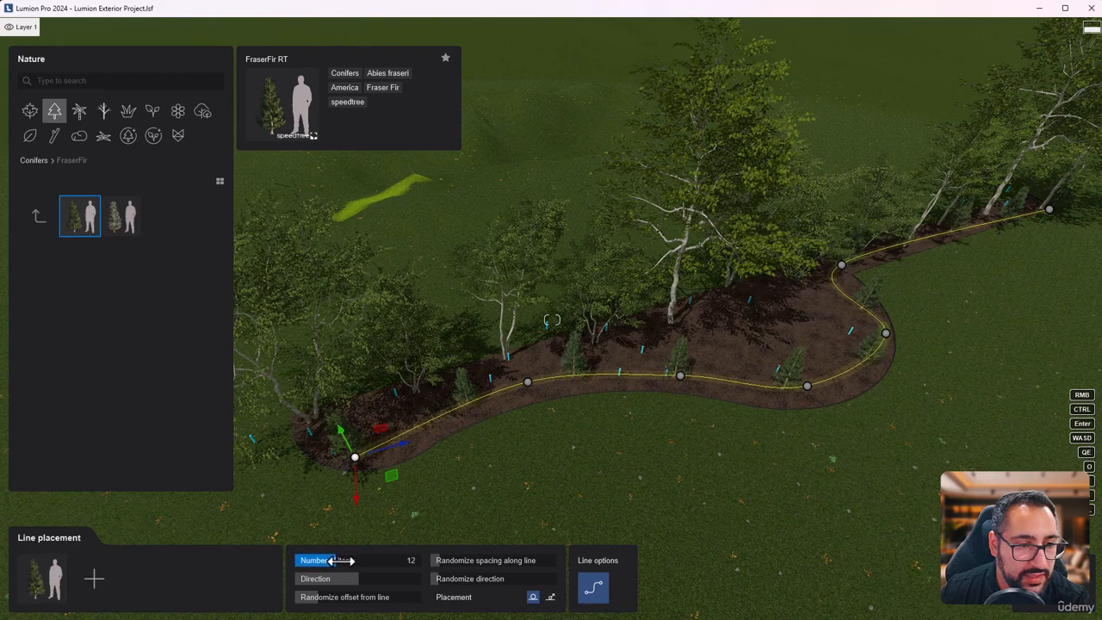
# Step: Set the fir line to 33 items, increase its random offset from the line, and finish the placement
pyautogui.moveTo(341, 561); pyautogui.dragTo(364, 560)
pyautogui.moveTo(431, 482); pyautogui.dragTo(464, 379, button='right')
pyautogui.press('s')
pyautogui.press('w')
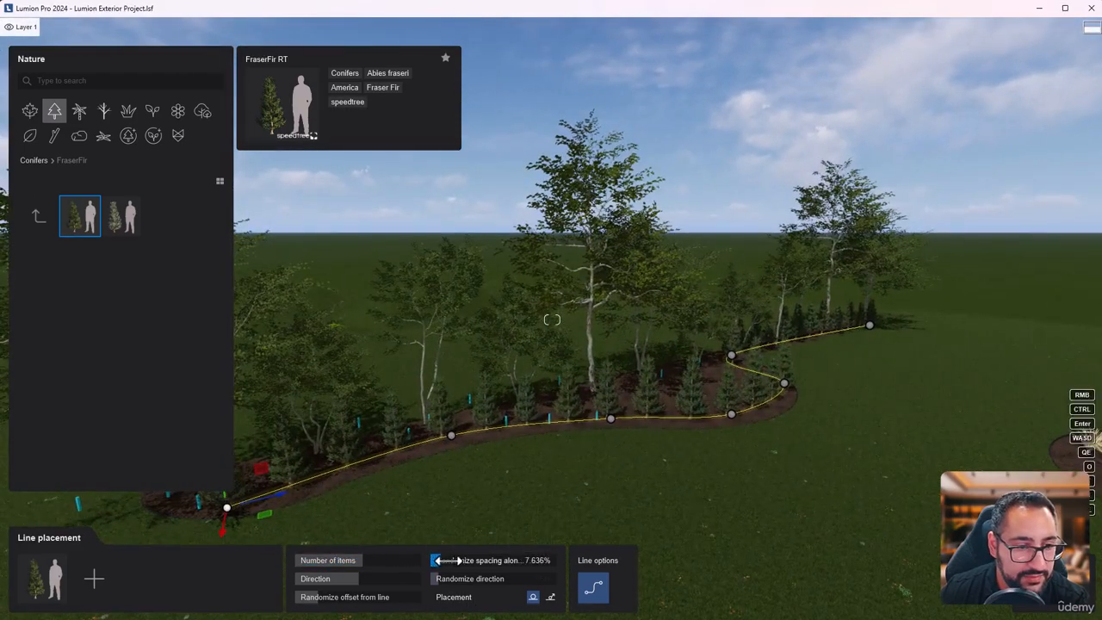
pyautogui.click(344, 596)
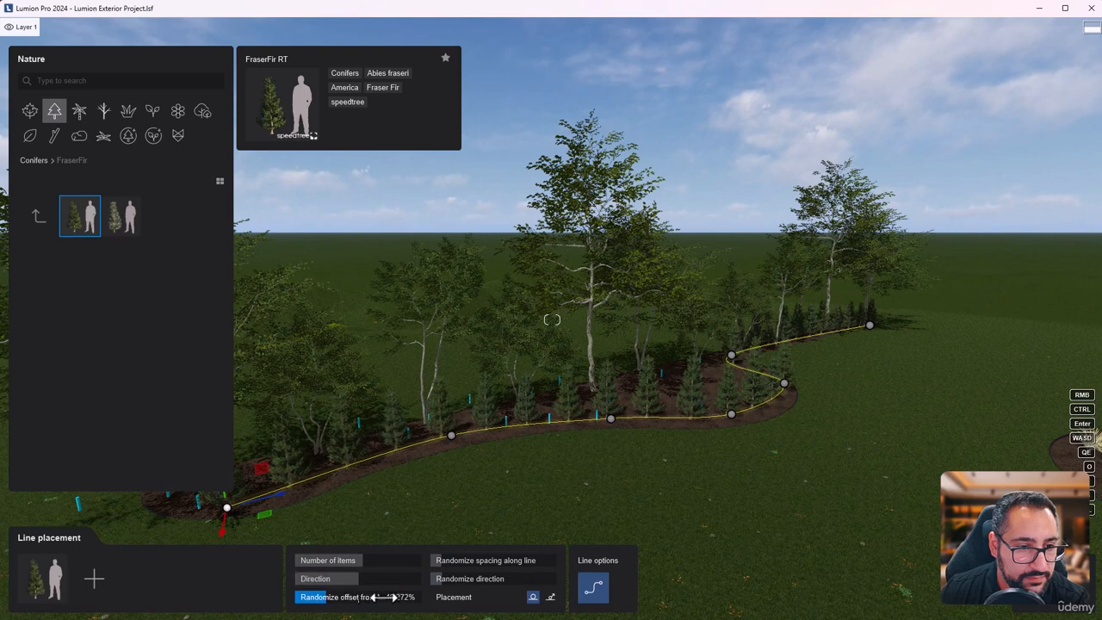
pyautogui.moveTo(379, 560); pyautogui.dragTo(383, 559)
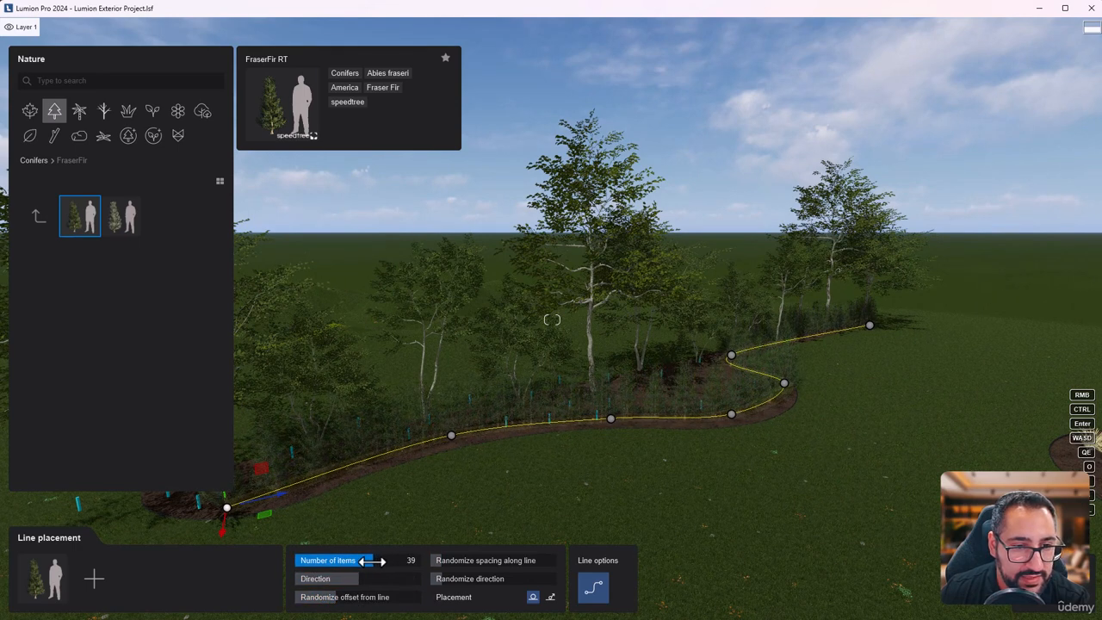
pyautogui.moveTo(365, 561); pyautogui.dragTo(365, 561)
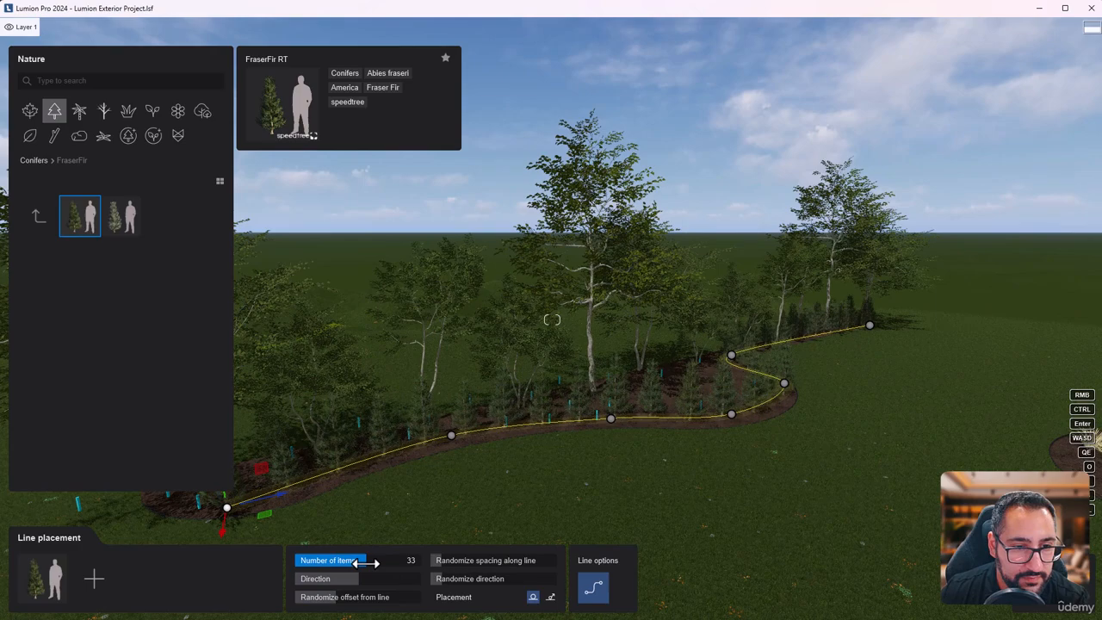
pyautogui.moveTo(516, 485); pyautogui.dragTo(826, 469, button='right')
pyautogui.press('s')
pyautogui.press('Escape')
pyautogui.press('s')
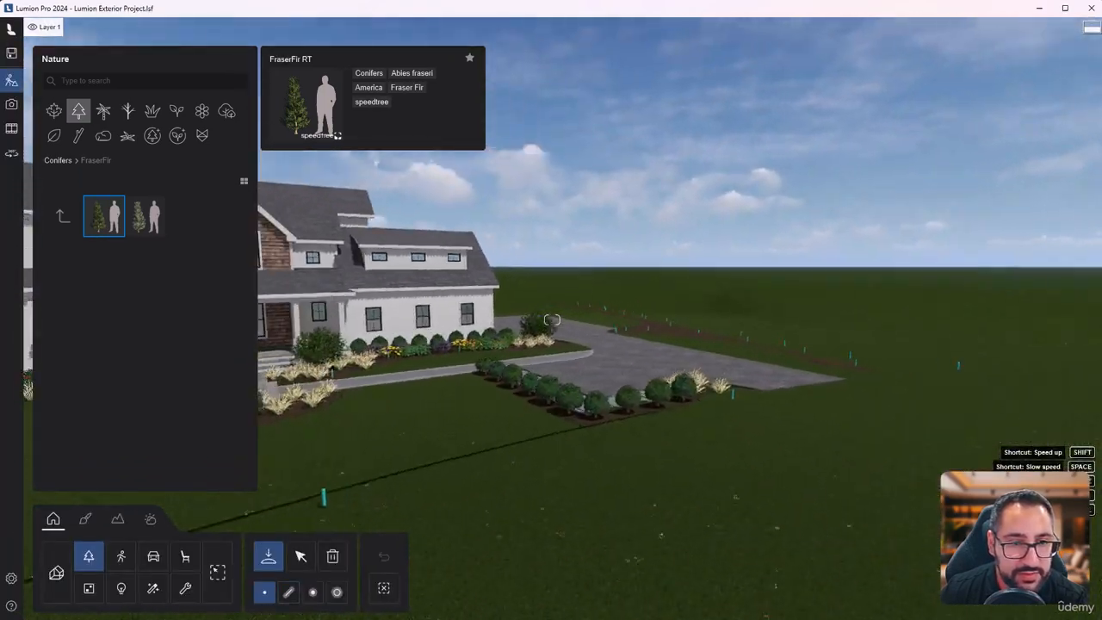
pyautogui.press('q')
pyautogui.moveTo(809, 370); pyautogui.dragTo(807, 411, button='right')
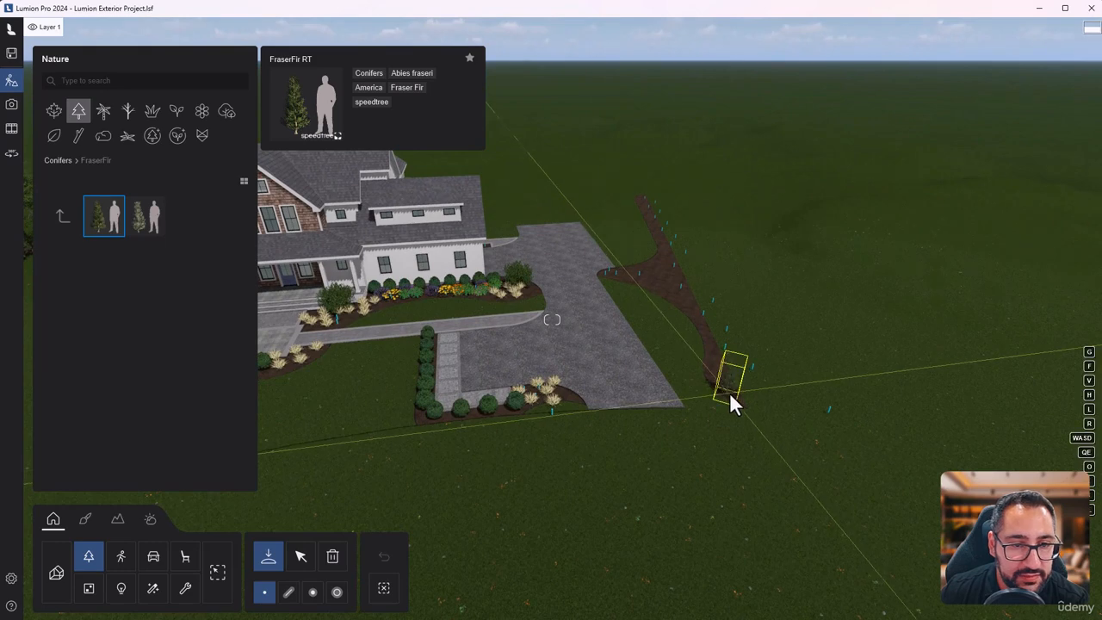
pyautogui.click(729, 392)
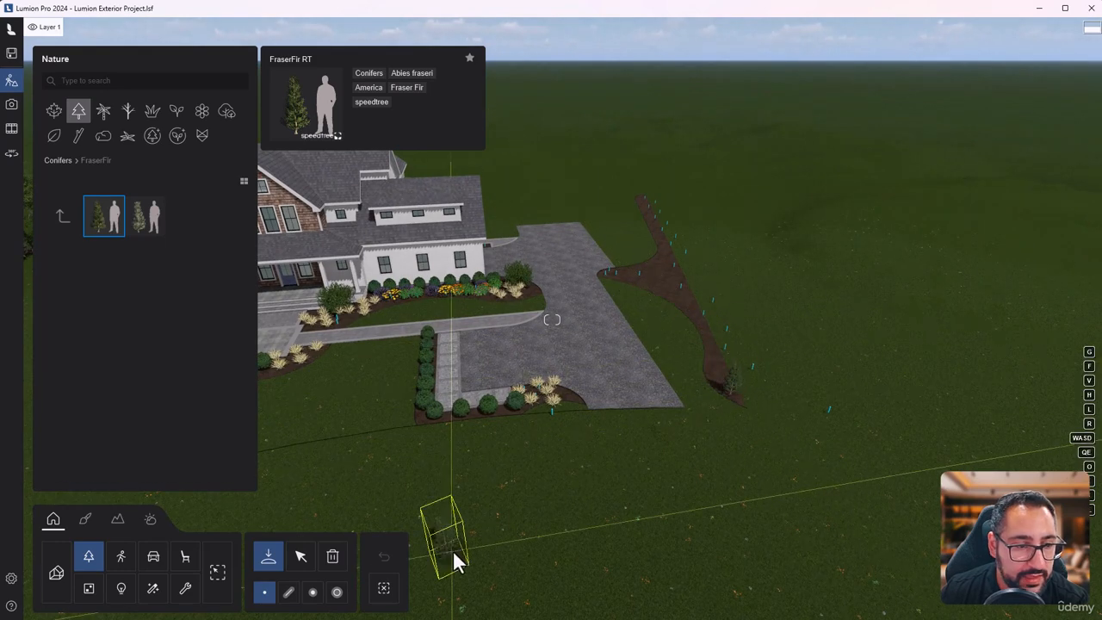
pyautogui.click(333, 556)
pyautogui.click(730, 393)
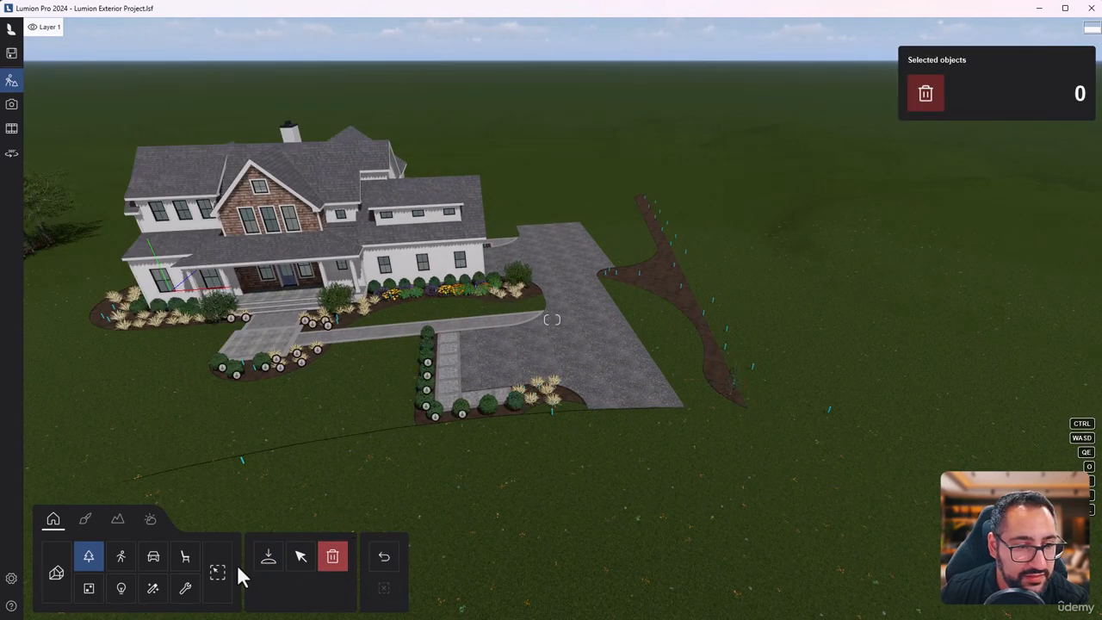
# Step: Place a curved five-point line of FraserFir RT along the driveway bed from its near end to its far end, and finish it
pyautogui.click(282, 570)
pyautogui.click(288, 590)
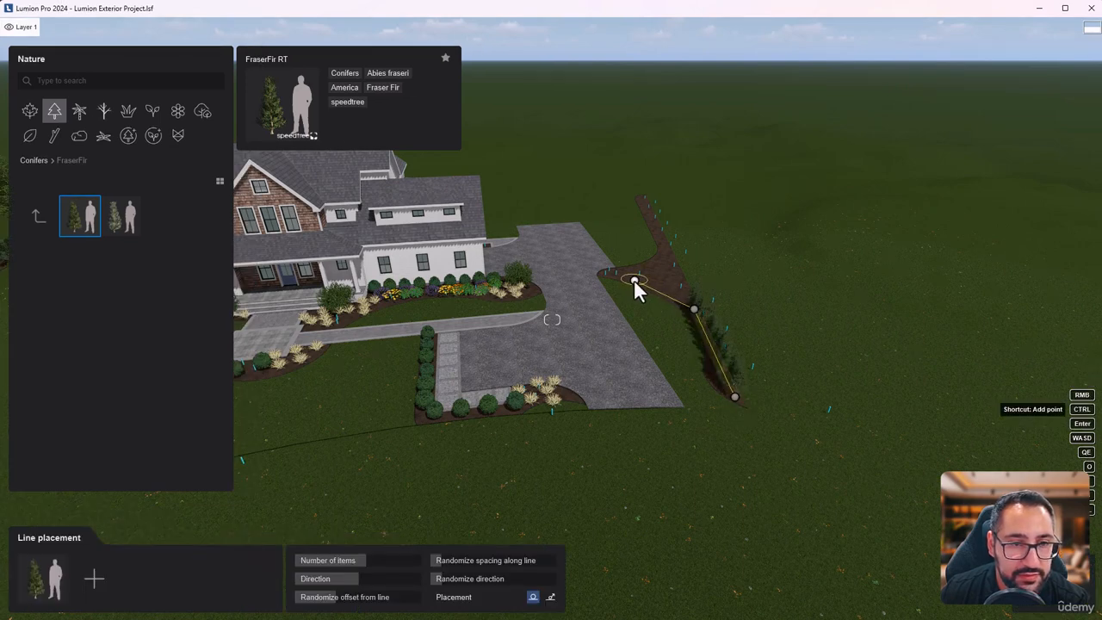
pyautogui.click(622, 277)
pyautogui.click(664, 251)
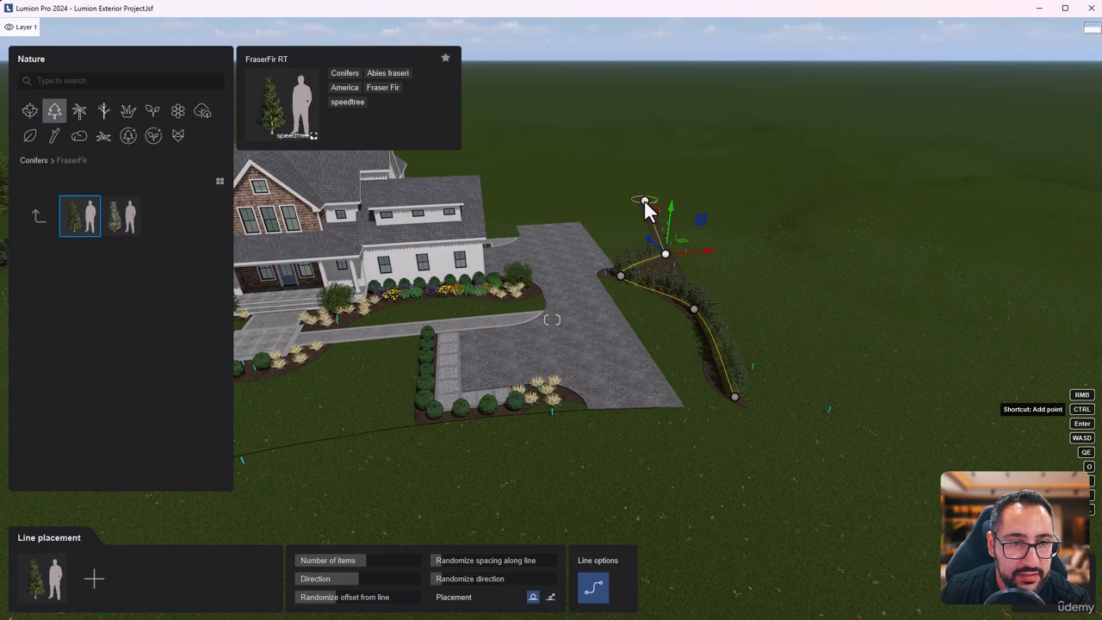
pyautogui.keyDown('ctrl'); pyautogui.click(643, 198); pyautogui.keyUp('ctrl')
pyautogui.moveTo(651, 225); pyautogui.dragTo(658, 138, button='right')
pyautogui.press('w')
pyautogui.press('e')
pyautogui.press('q')
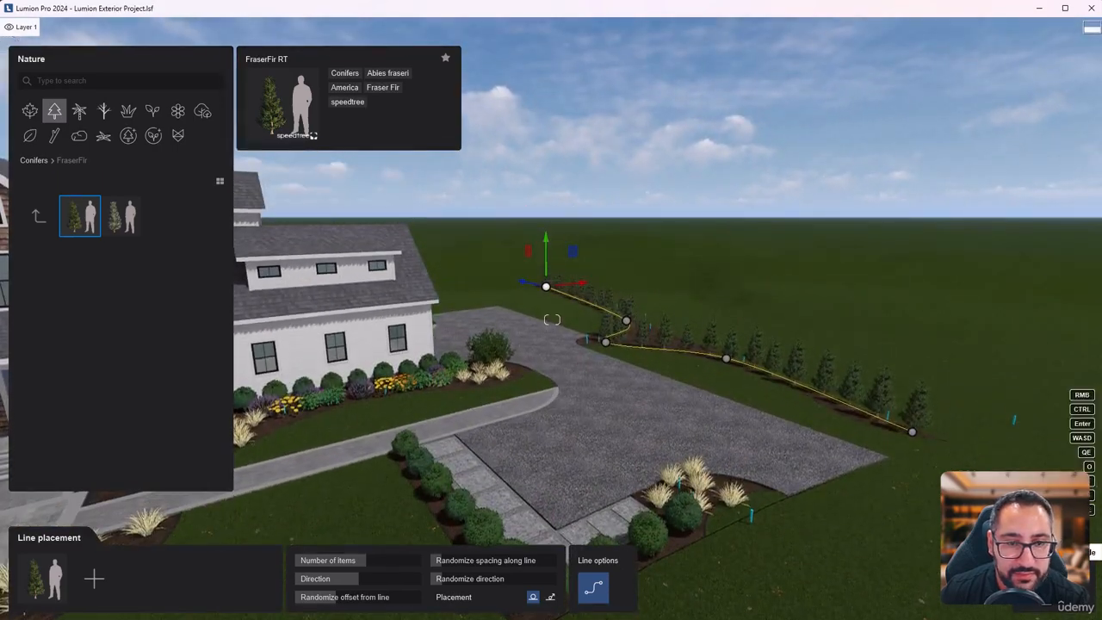
pyautogui.press('Escape')
pyautogui.click(827, 420)
# Step: Place a straight fir line along the outer edge of the driveway bed from its near end to its far end
pyautogui.press('d')
pyautogui.press('q')
pyautogui.moveTo(828, 420); pyautogui.dragTo(792, 446, button='right')
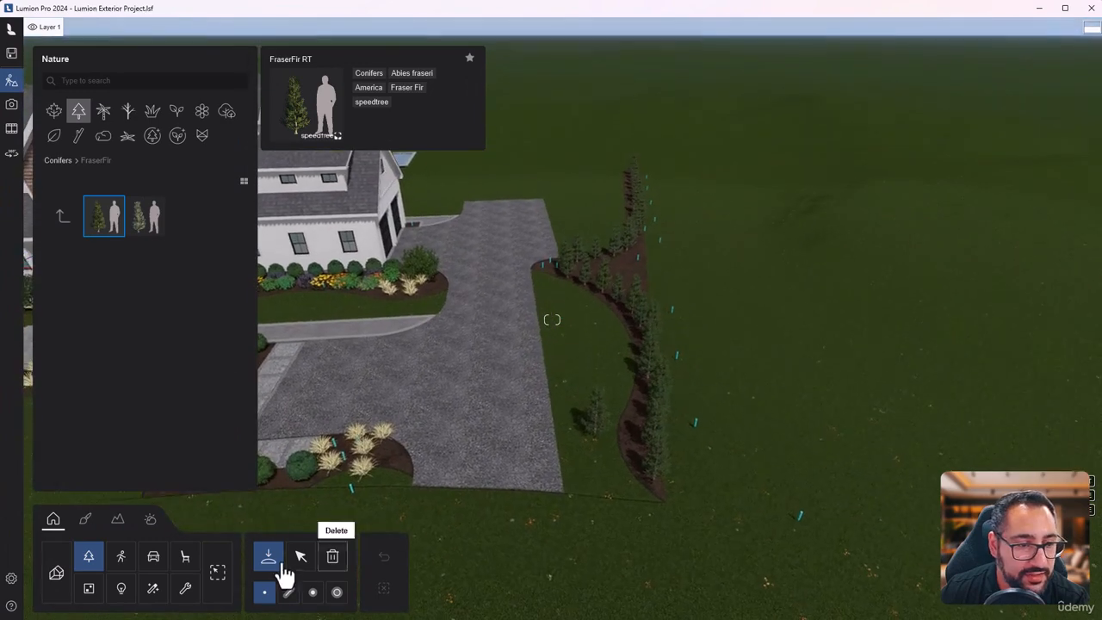
pyautogui.click(289, 592)
pyautogui.click(662, 488)
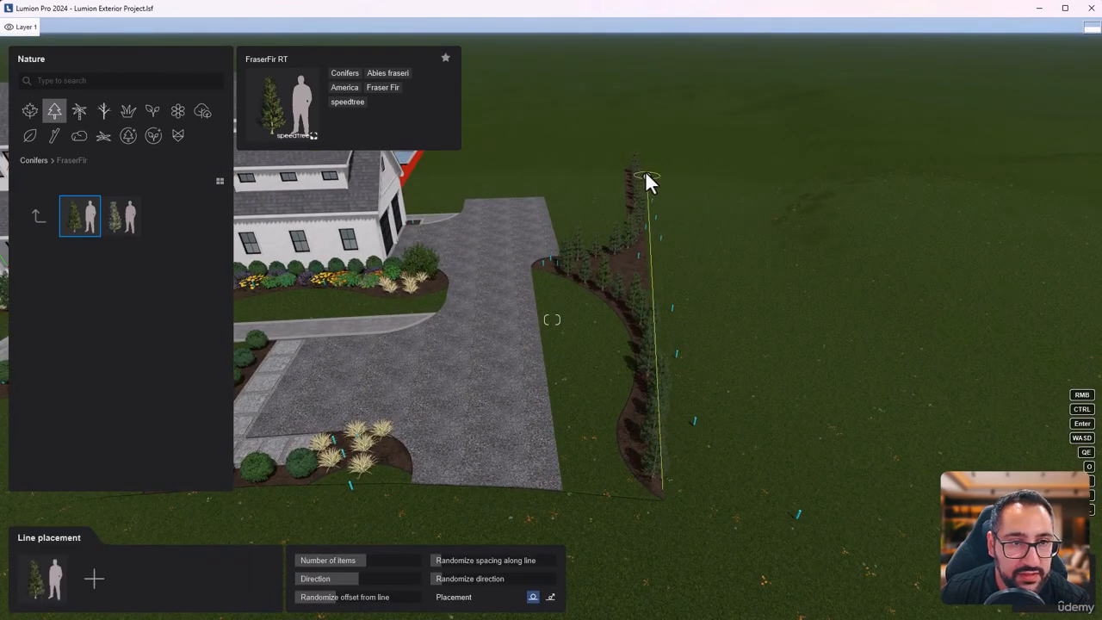
pyautogui.click(646, 164)
pyautogui.moveTo(702, 308); pyautogui.dragTo(733, 280, button='right')
pyautogui.press('a')
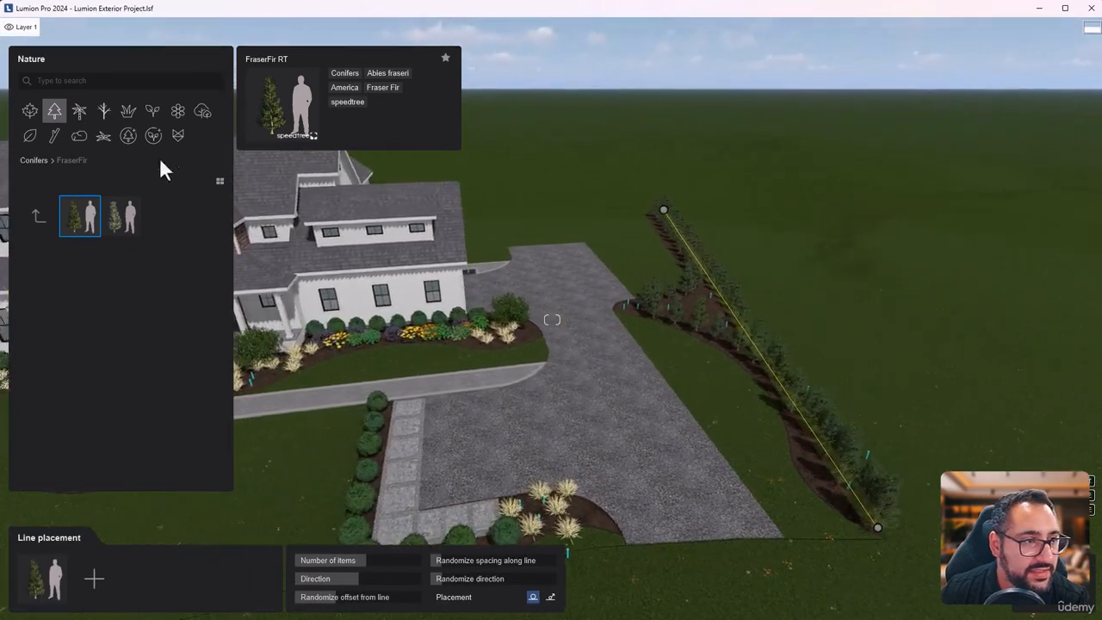
# Step: Replace the fir in the straight line with AmericanBeech-M2 HQ from the broadleaf AmericanBeechHQ collection
pyautogui.click(39, 217)
pyautogui.click(31, 113)
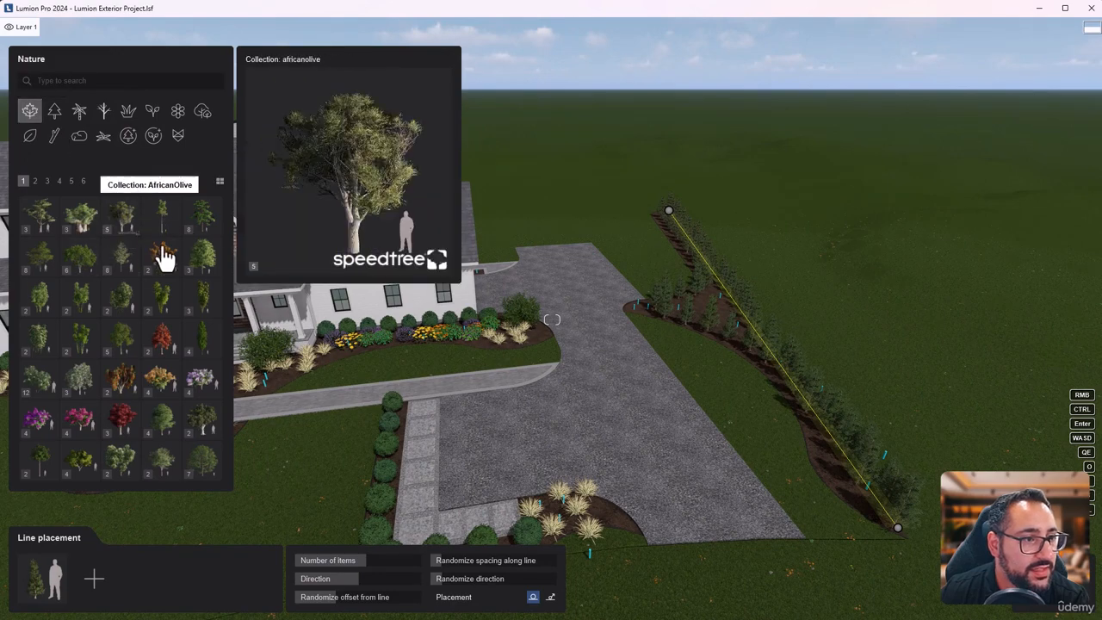
pyautogui.click(55, 269)
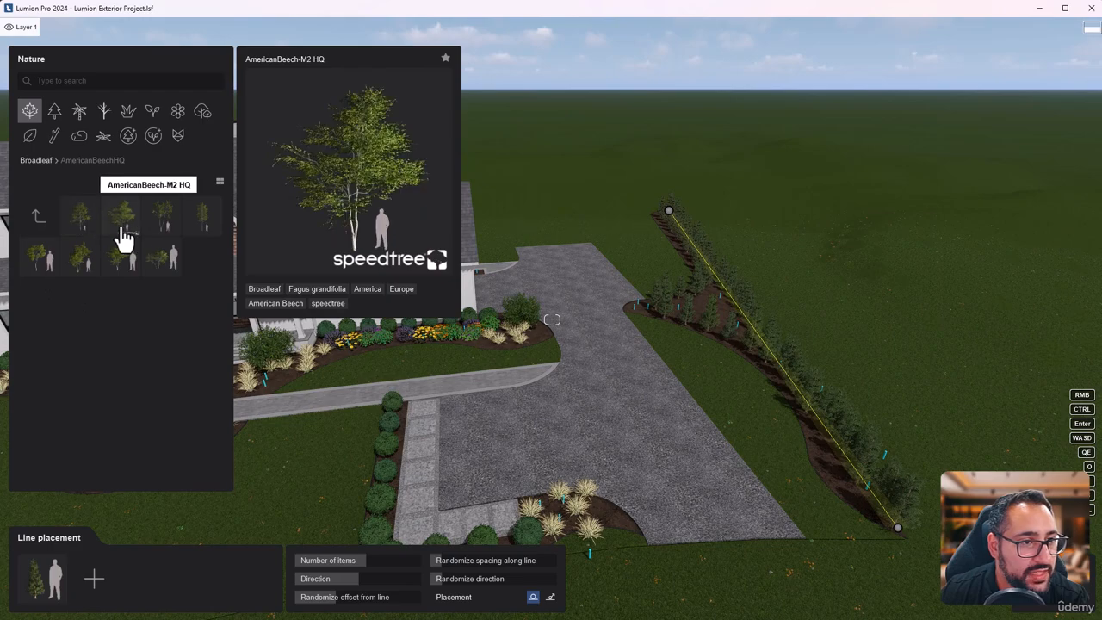
pyautogui.click(31, 595)
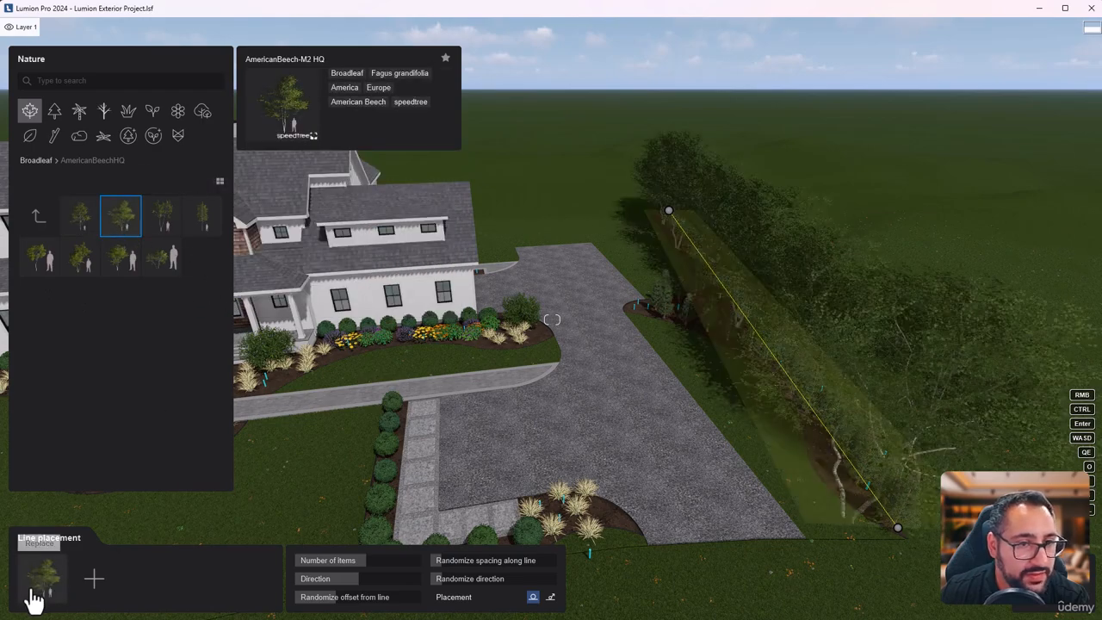
# Step: Add AmericanBeech-M3 HQ to the line's tree mix, set the number of items to 12, and finish the line
pyautogui.moveTo(671, 529); pyautogui.dragTo(731, 428, button='right')
pyautogui.press('a')
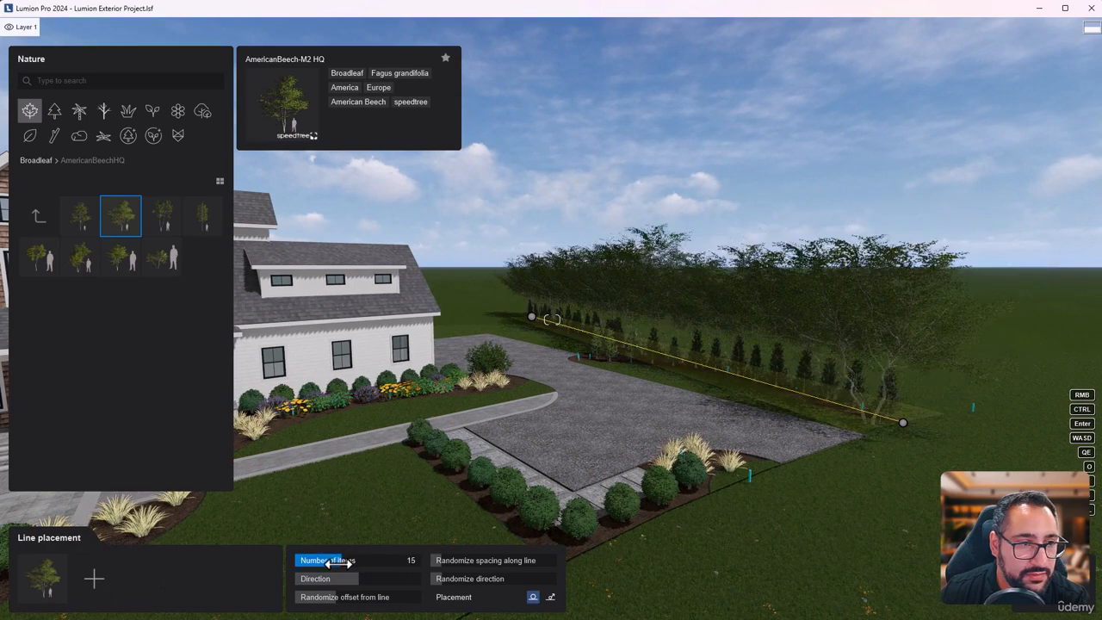
pyautogui.moveTo(153, 234)
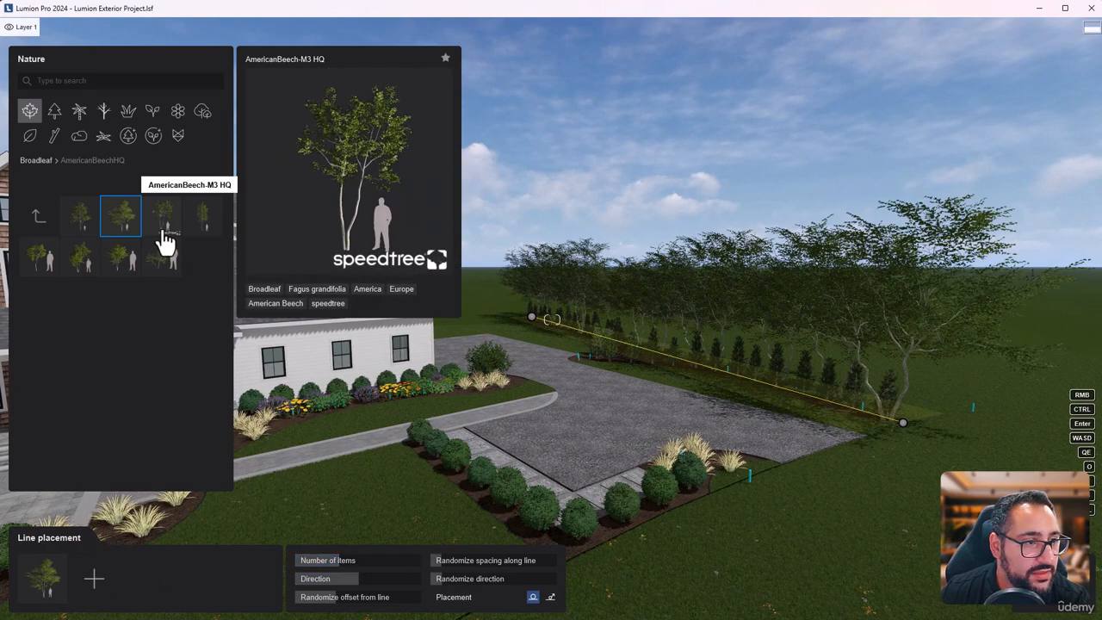
pyautogui.click(164, 225)
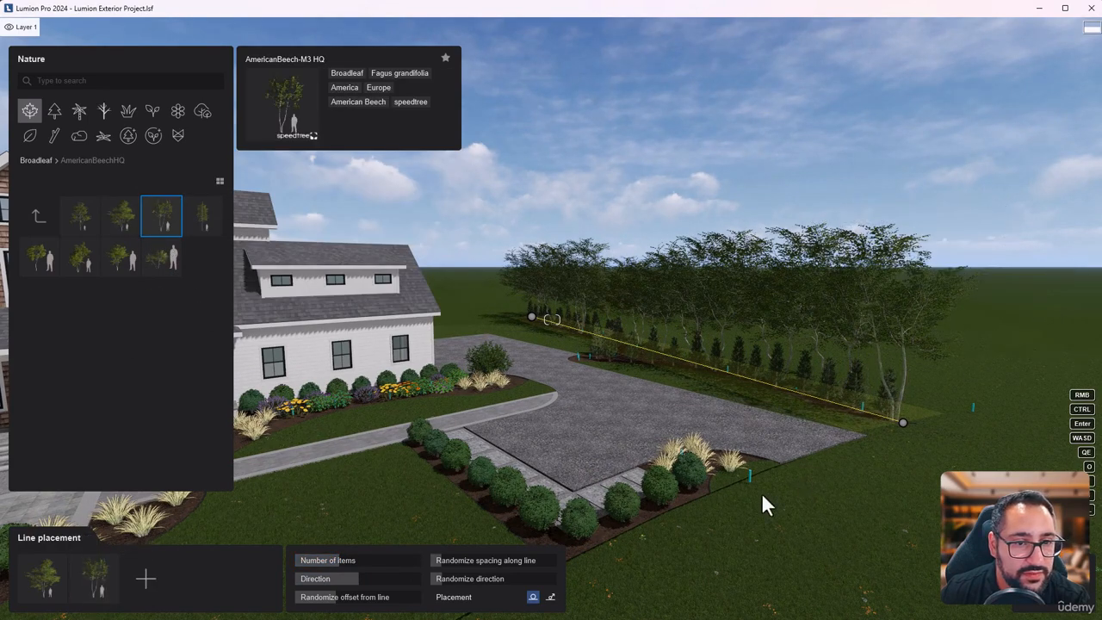
pyautogui.moveTo(337, 560); pyautogui.dragTo(334, 560)
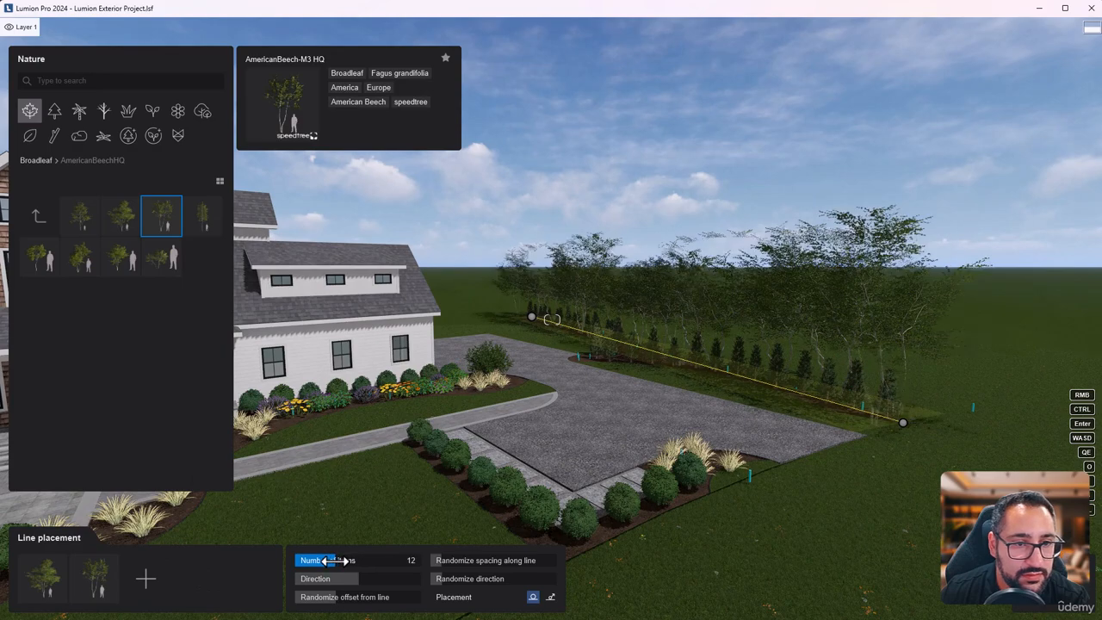
pyautogui.press('s')
pyautogui.press('a')
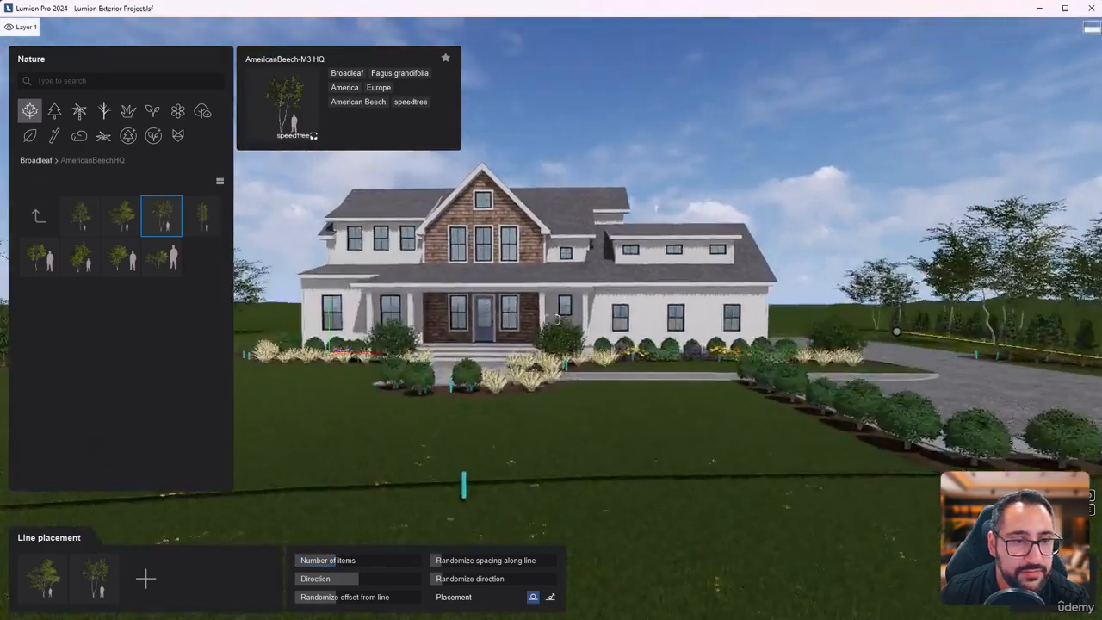
pyautogui.press('w')
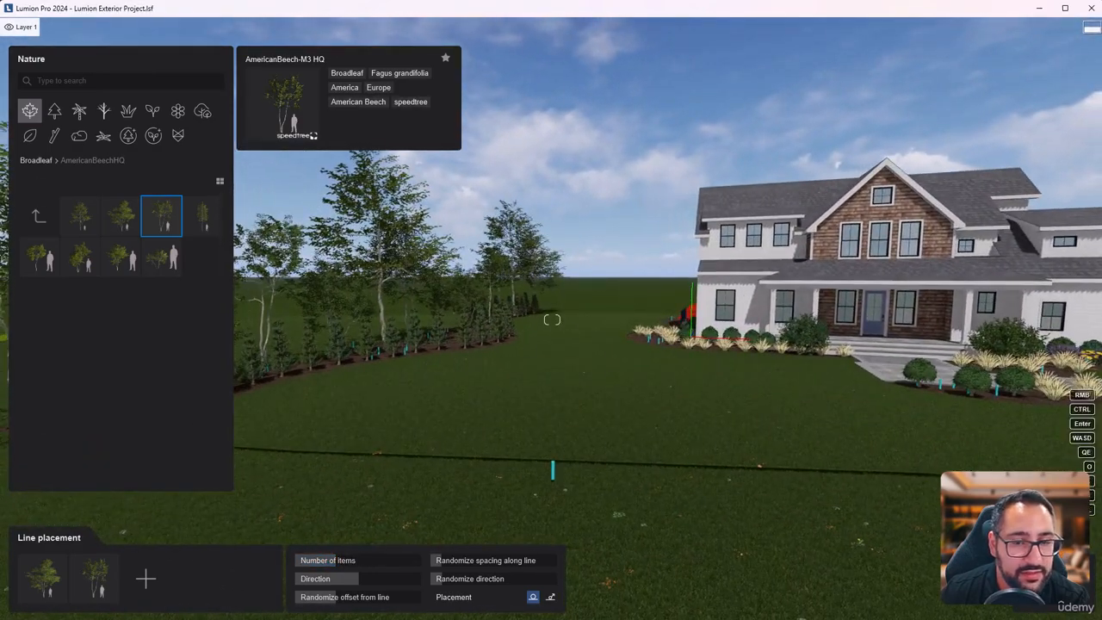
pyautogui.press('Return')
# Step: Place a beech line on the lawn behind the side bed, running from its near end to beyond the pool area
pyautogui.click(741, 444)
pyautogui.moveTo(742, 443); pyautogui.dragTo(615, 533, button='right')
pyautogui.press('q')
pyautogui.press('a')
pyautogui.click(289, 592)
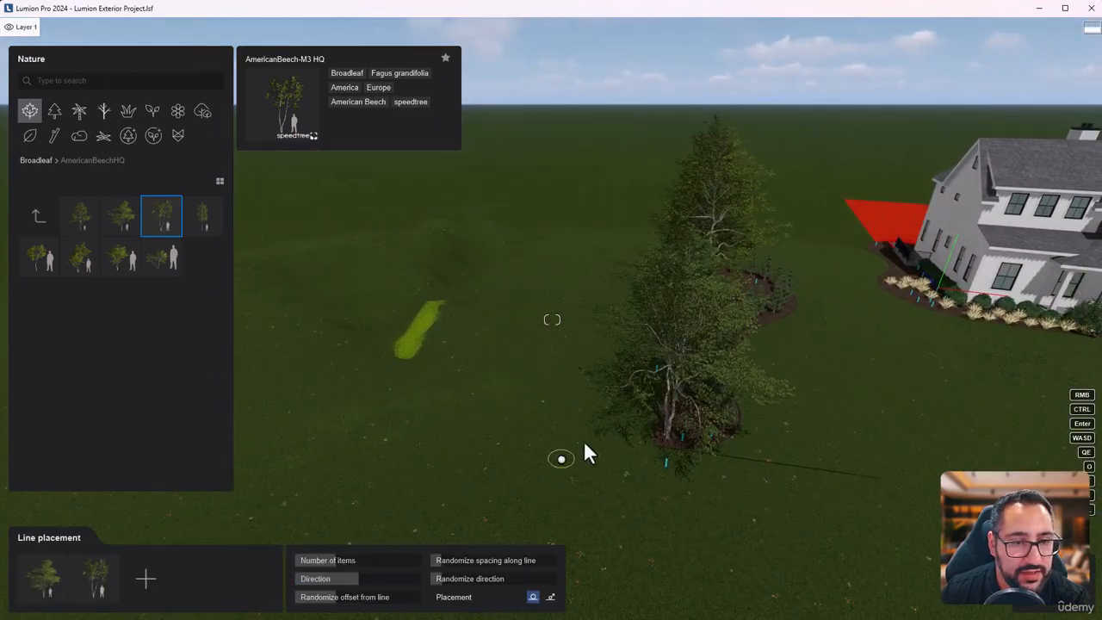
pyautogui.click(602, 432)
pyautogui.press('q')
pyautogui.moveTo(749, 293); pyautogui.dragTo(684, 319, button='right')
pyautogui.press('d')
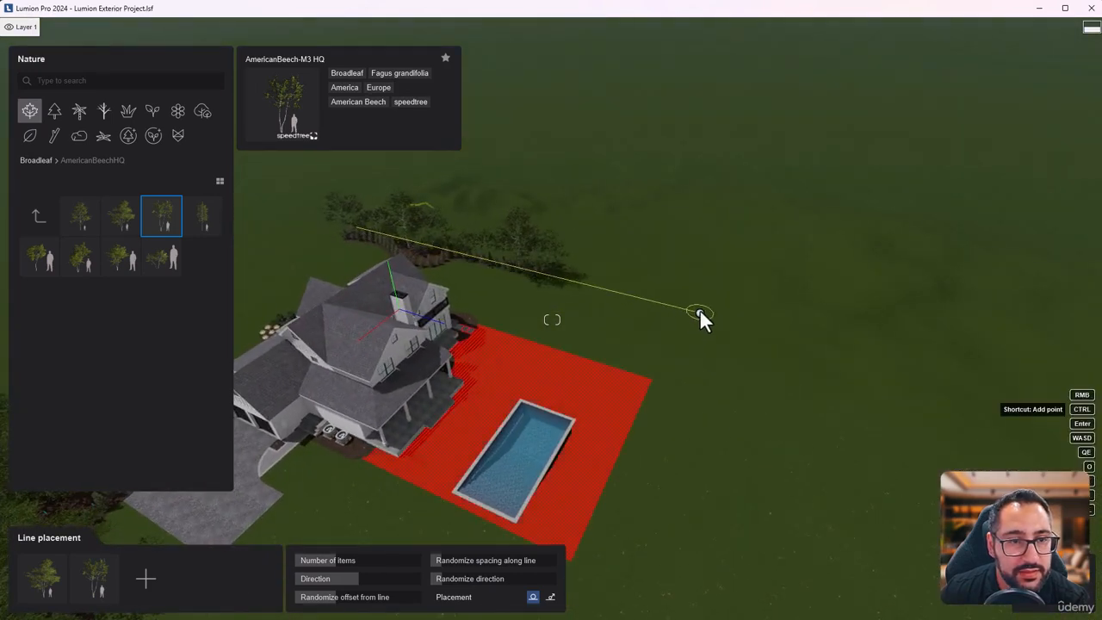
pyautogui.click(706, 318)
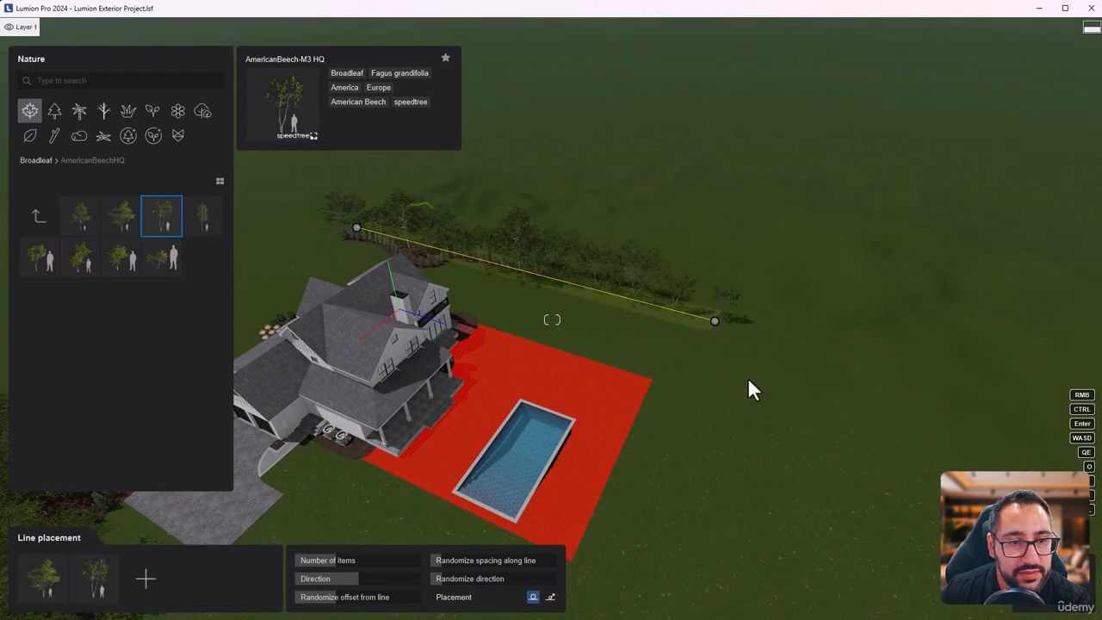
# Step: Extend the beech line around the back of the property and along the outside of the driveway bed, using straight segments
pyautogui.moveTo(750, 388); pyautogui.dragTo(745, 372, button='right')
pyautogui.click(570, 517)
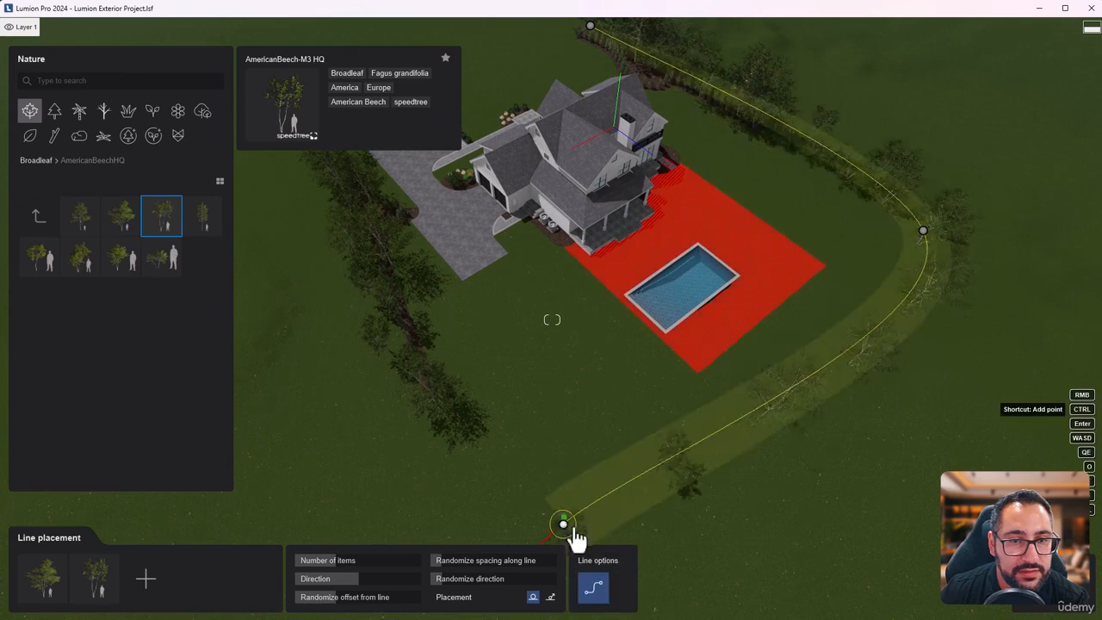
pyautogui.press('a')
pyautogui.moveTo(589, 346); pyautogui.dragTo(690, 402, button='right')
pyautogui.keyDown('ctrl'); pyautogui.click(506, 226); pyautogui.keyUp('ctrl')
pyautogui.hotkey('shift', 'a')
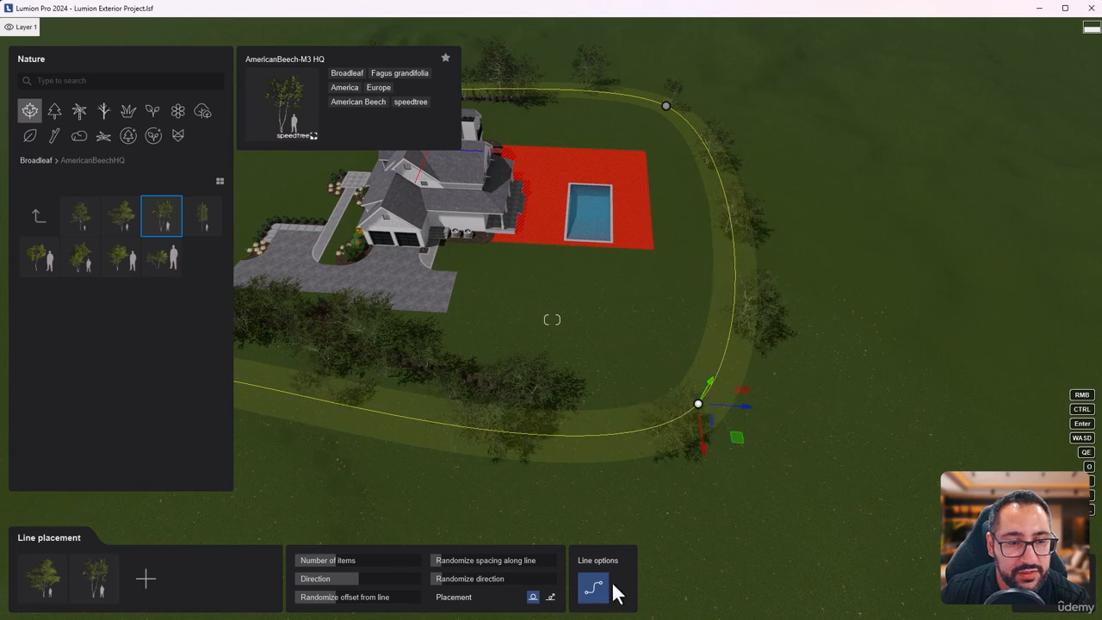
pyautogui.click(593, 588)
# Step: Examine the backdrop beech line from around the property and from the front of the house
pyautogui.press('a')
pyautogui.moveTo(656, 395); pyautogui.dragTo(919, 277, button='right')
pyautogui.press('a')
pyautogui.press('a')
pyautogui.press('w')
pyautogui.press('w')
pyautogui.press('a')
pyautogui.press('d')
pyautogui.press('a')
pyautogui.press('s')
pyautogui.press('s')
pyautogui.press('a')
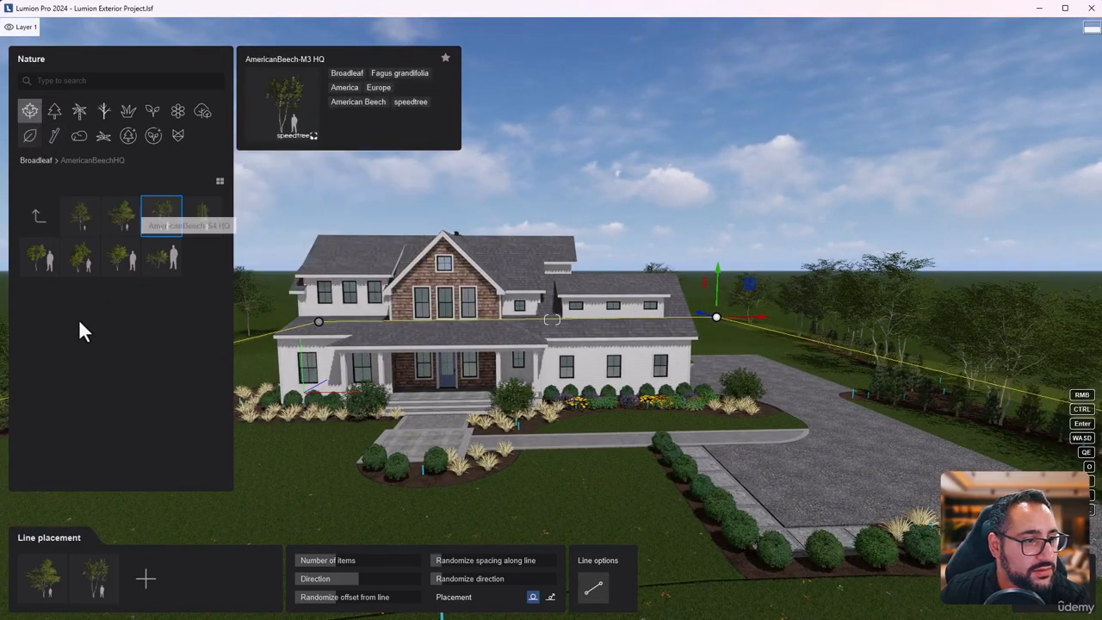
# Step: Replace the first American beech in the backdrop line's tree mix with Cedar Elm M
pyautogui.click(40, 215)
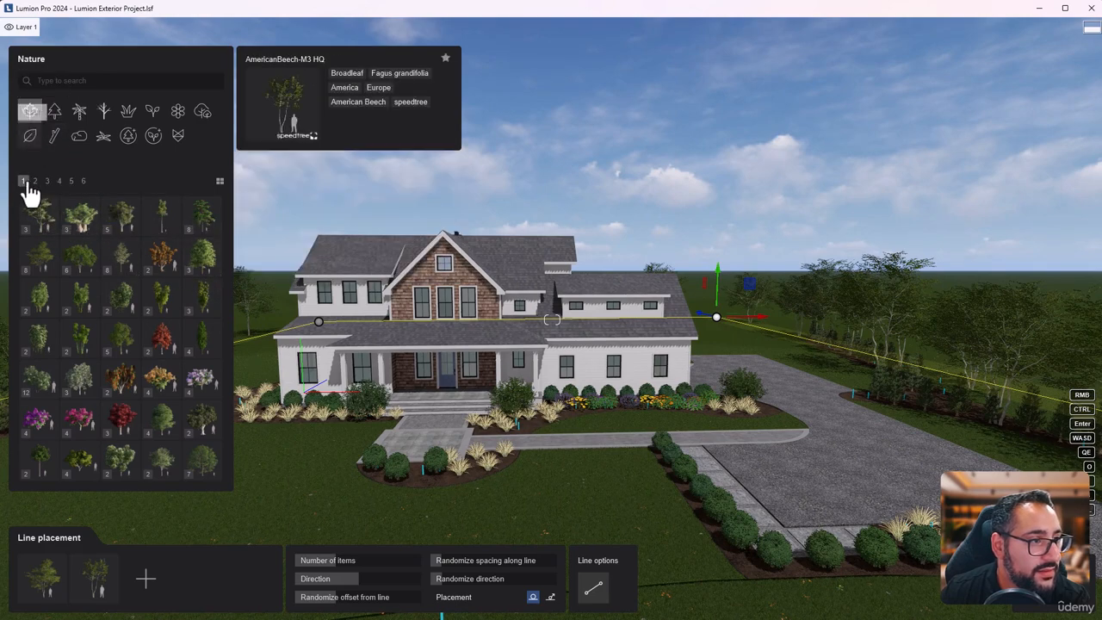
pyautogui.click(165, 465)
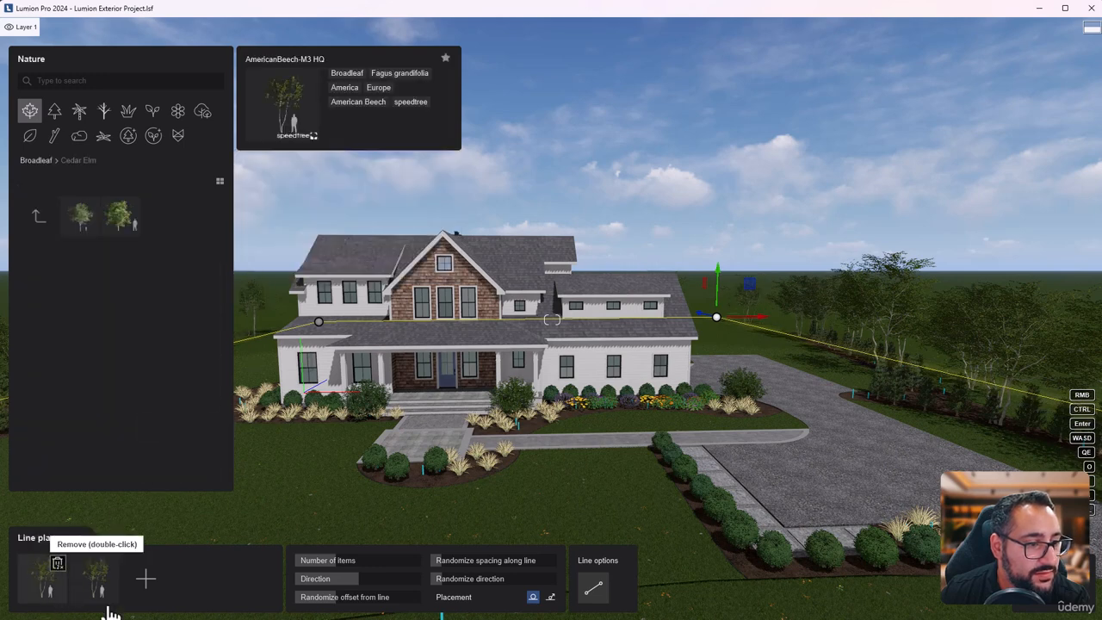
pyautogui.click(81, 228)
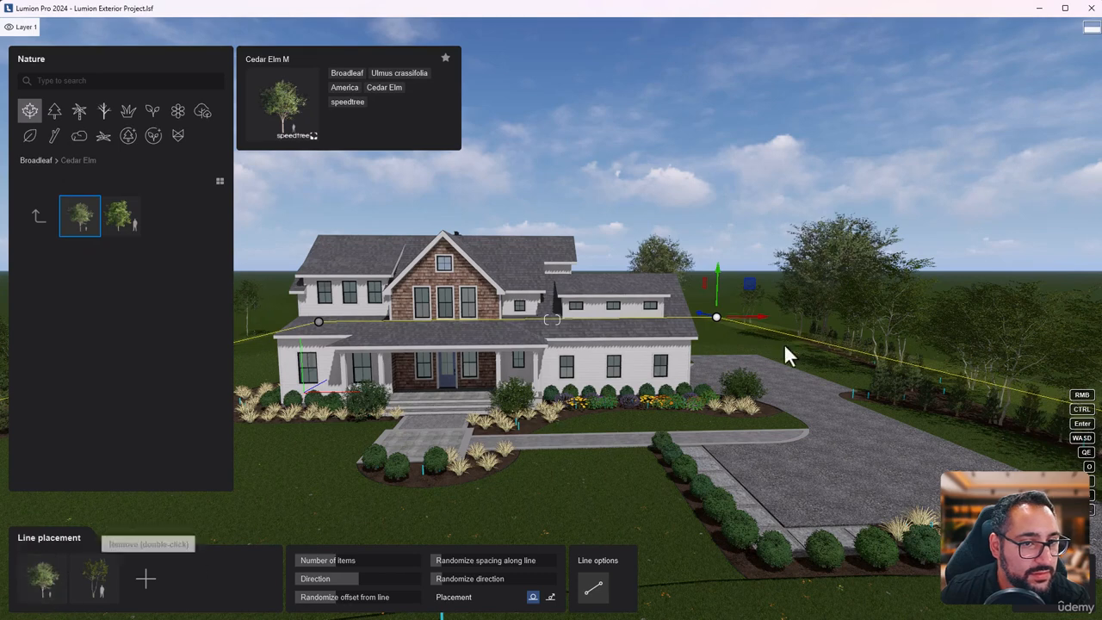
# Step: Swap the remaining beech for Cedar Elm M and add FieldMaple-L2 HQ, FieldMaple-L HQ and FieldMaple-S3 HQ to the line's tree mix
pyautogui.click(38, 217)
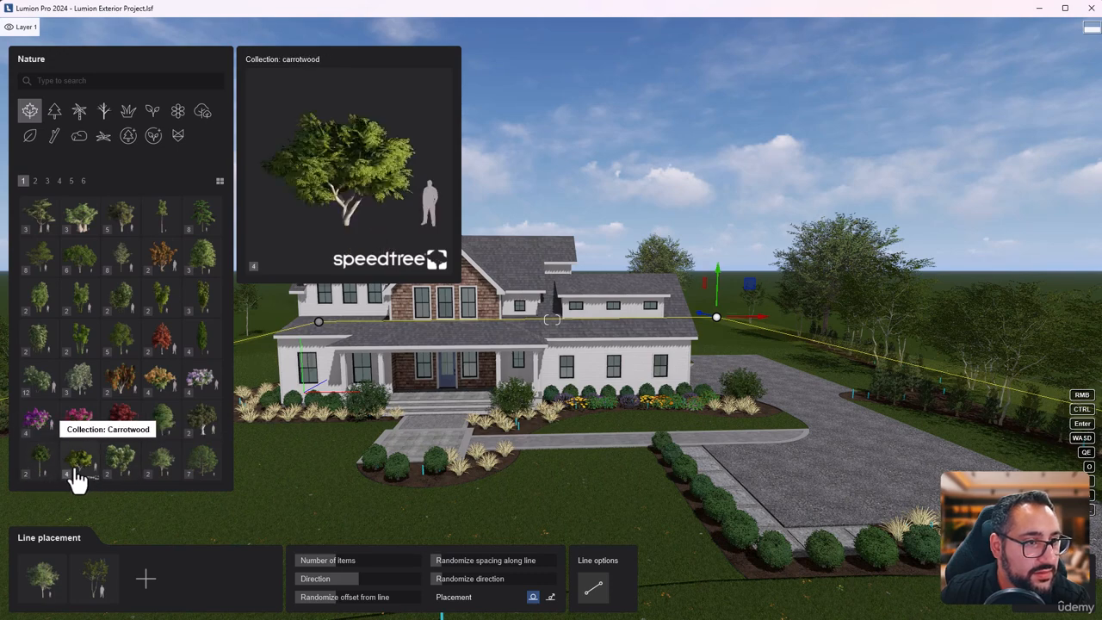
pyautogui.click(34, 181)
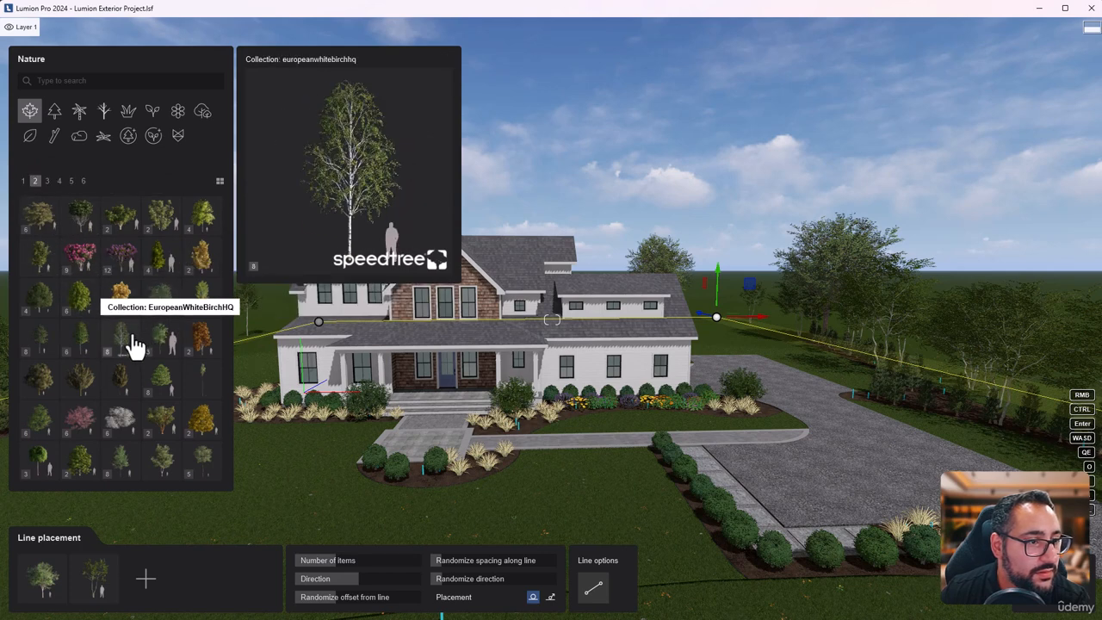
pyautogui.click(162, 394)
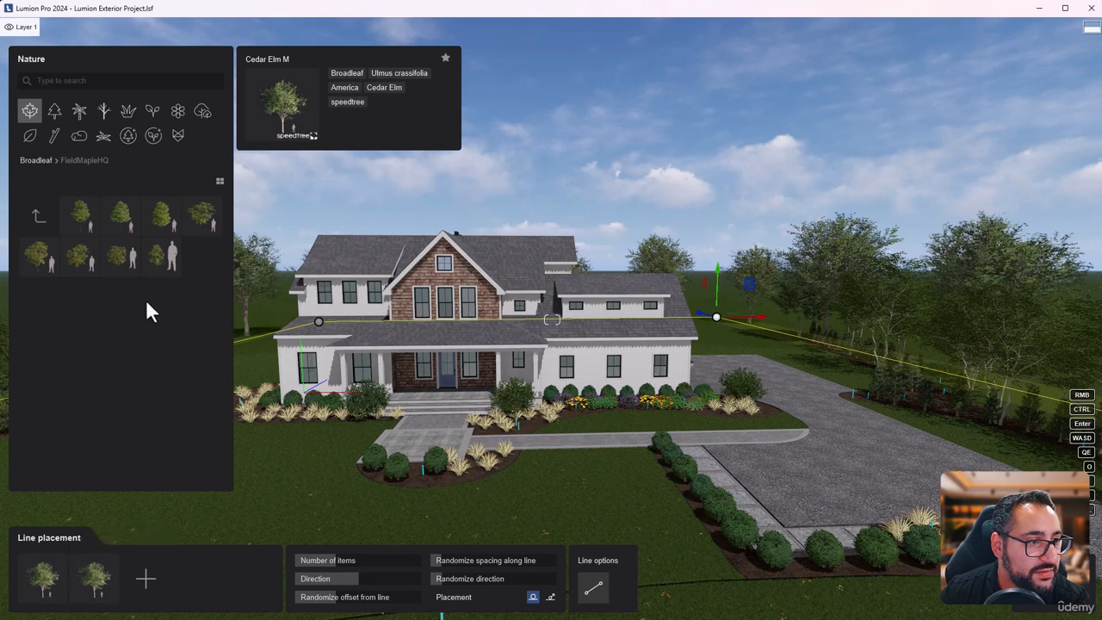
pyautogui.click(119, 215)
pyautogui.click(145, 579)
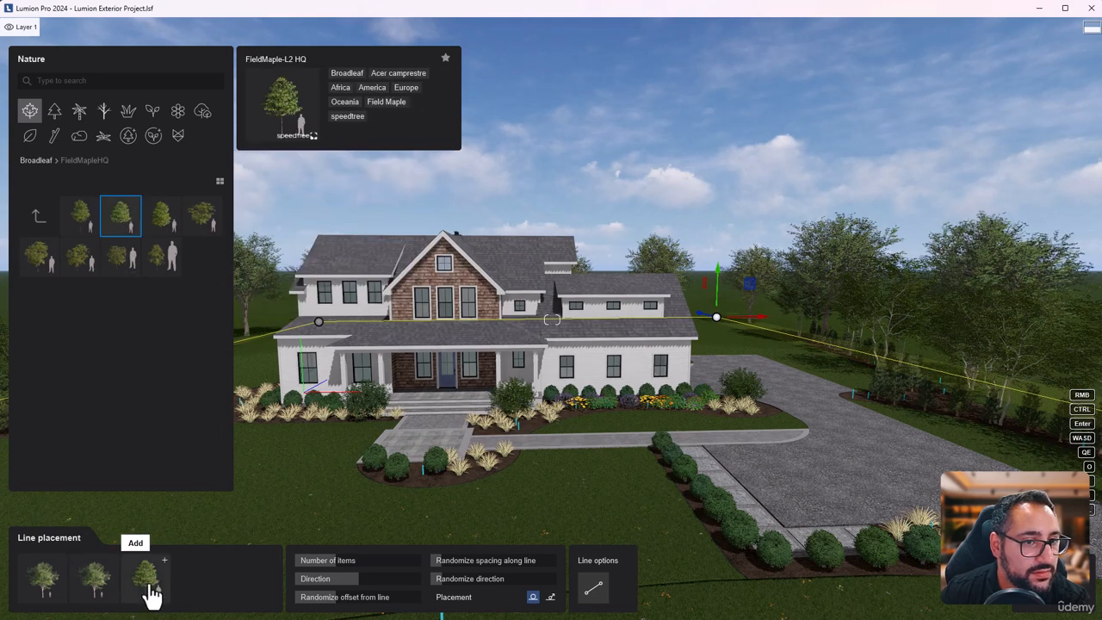
pyautogui.click(82, 225)
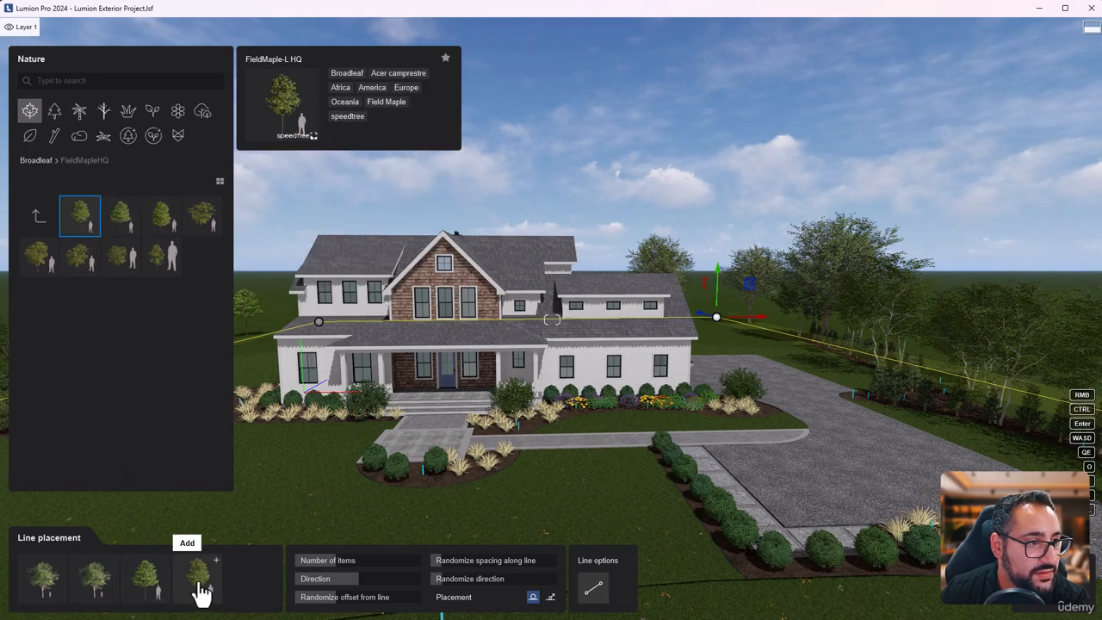
pyautogui.click(120, 255)
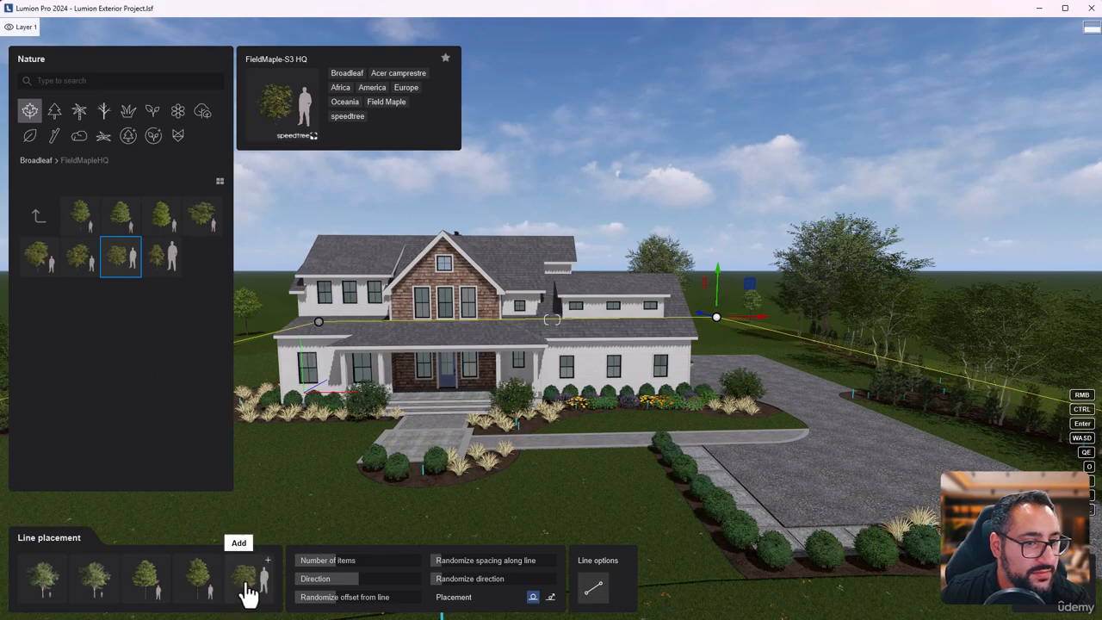
# Step: Add PinOak-L2 to the line's tree mix and raise the number of items to 53
pyautogui.moveTo(353, 558); pyautogui.dragTo(370, 555)
pyautogui.press('e')
pyautogui.moveTo(530, 480); pyautogui.dragTo(521, 409, button='right')
pyautogui.press('a')
pyautogui.press('q')
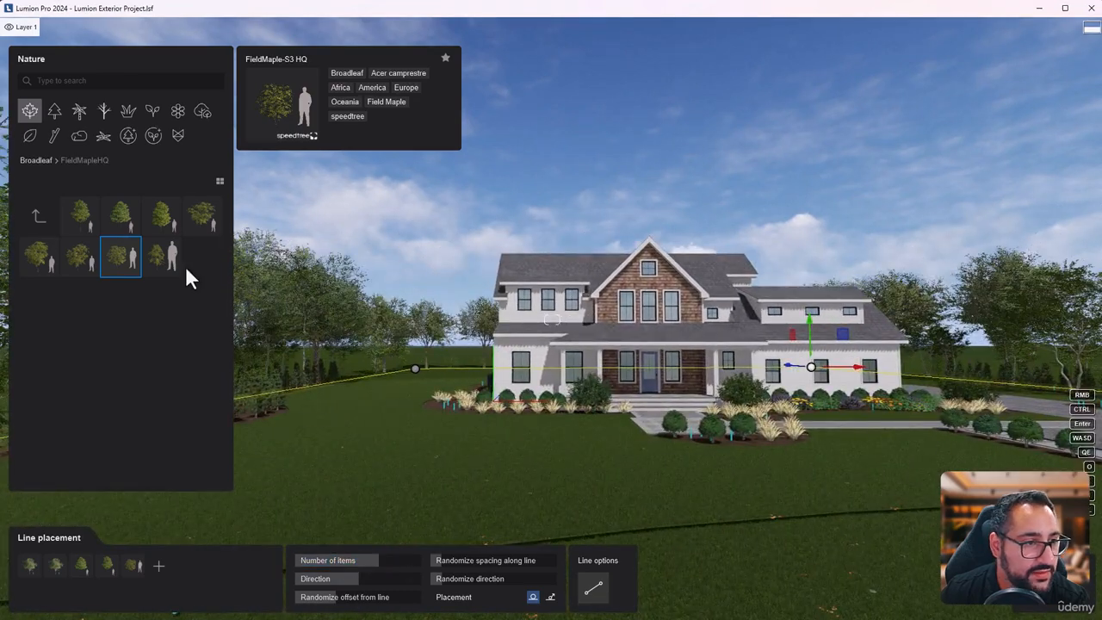
pyautogui.click(38, 216)
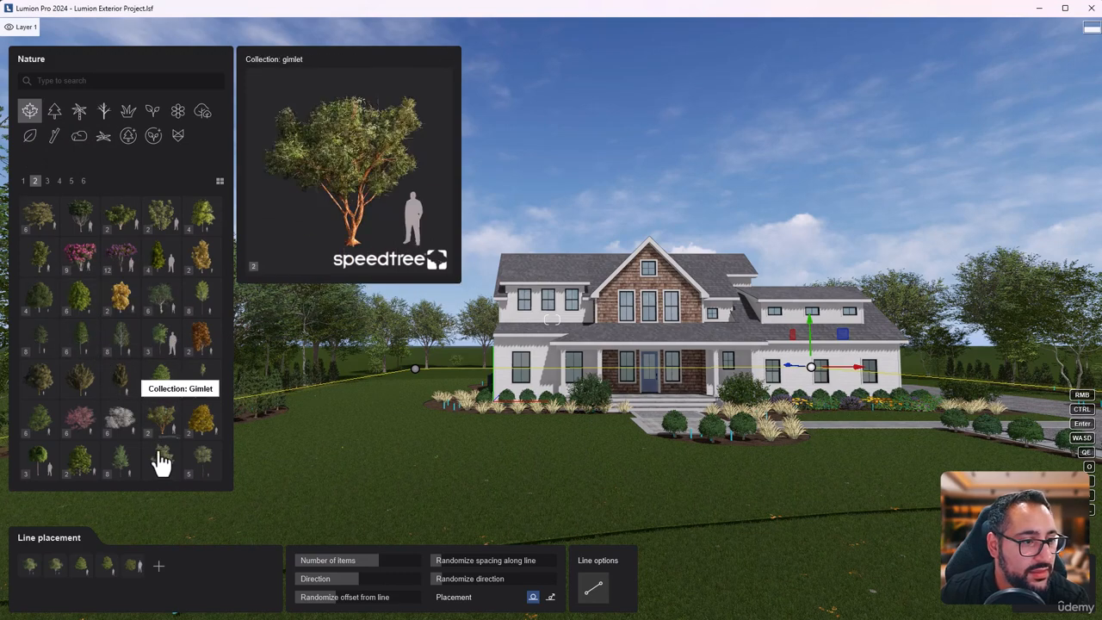
pyautogui.click(47, 181)
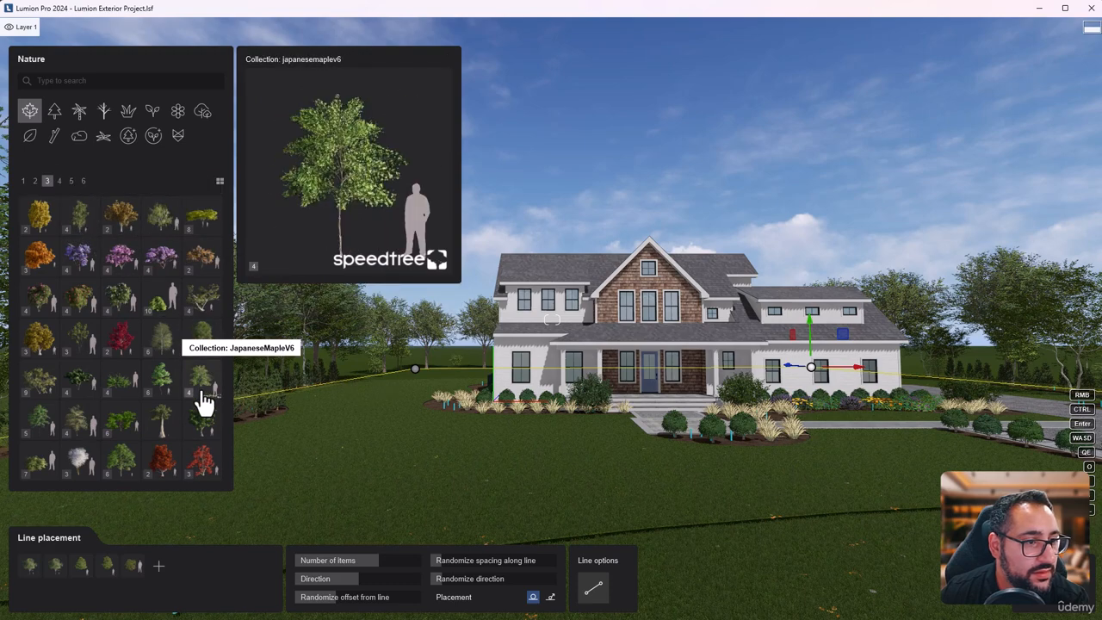
pyautogui.click(60, 182)
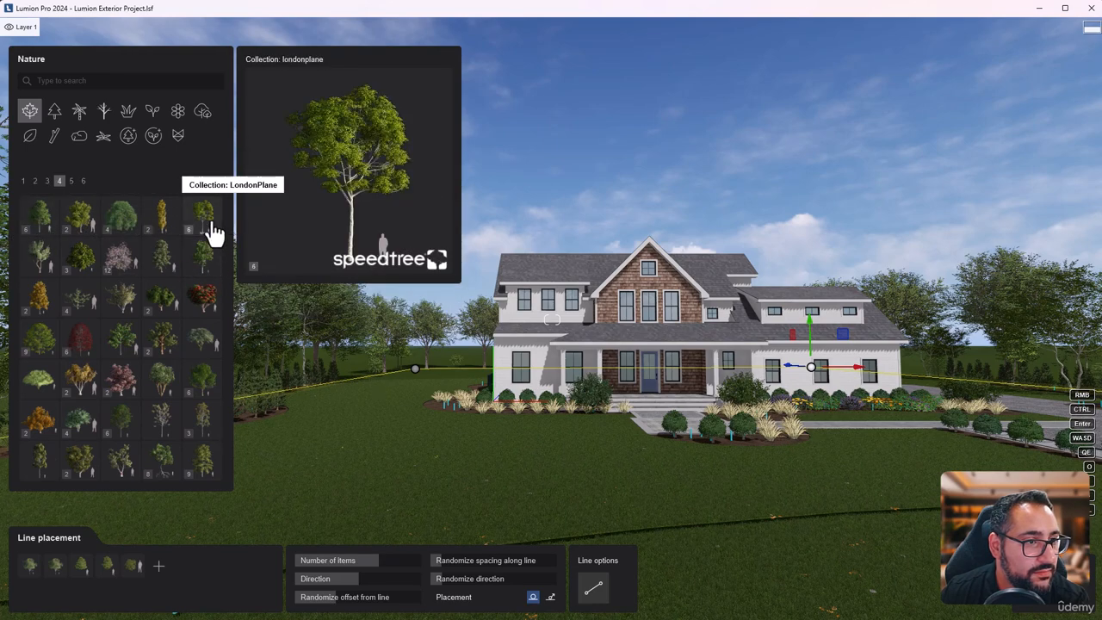
pyautogui.click(200, 396)
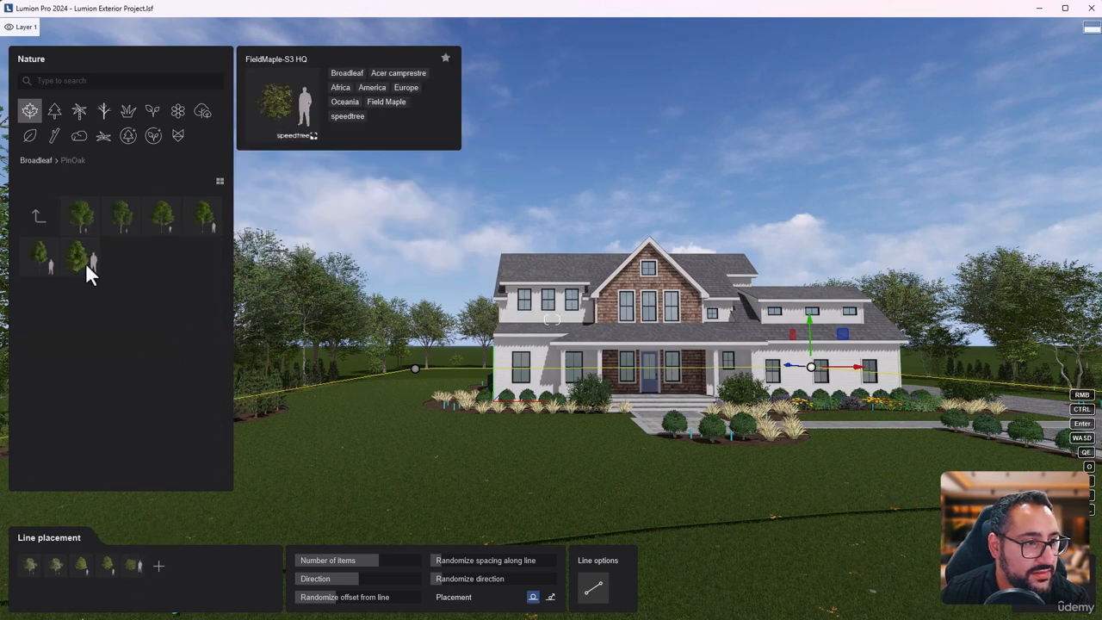
pyautogui.click(123, 227)
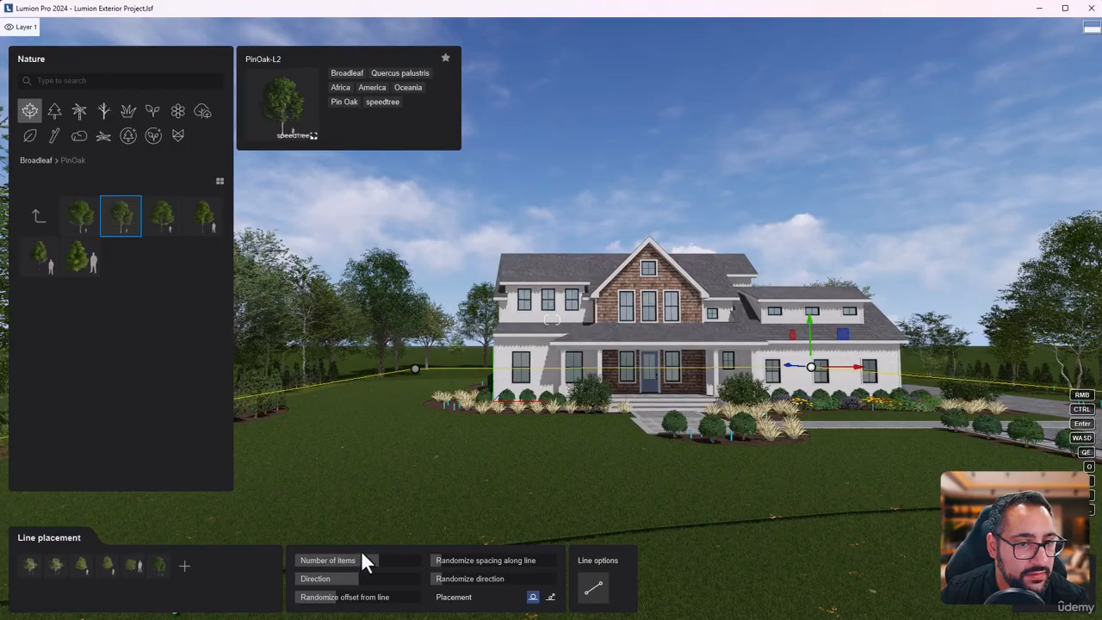
pyautogui.moveTo(389, 559); pyautogui.dragTo(394, 559)
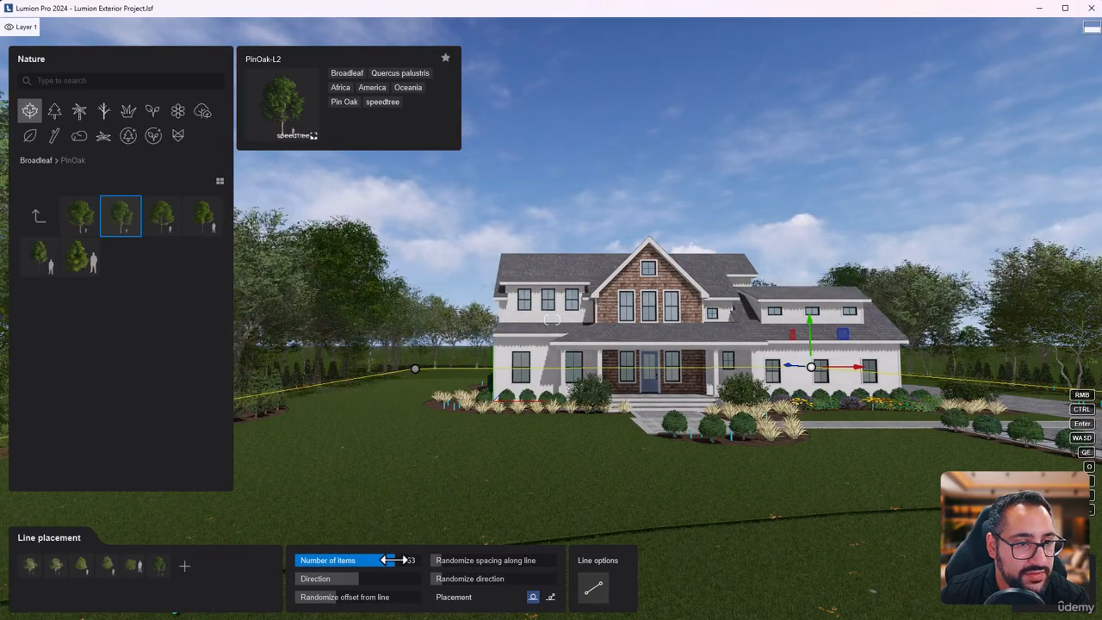
# Step: Examine the mixed tree line along the side of the house and behind the pool area
pyautogui.press('w')
pyautogui.moveTo(677, 431); pyautogui.dragTo(544, 439, button='right')
pyautogui.press('w')
pyautogui.press('a')
pyautogui.press('a')
pyautogui.press('a')
pyautogui.moveTo(630, 404); pyautogui.dragTo(559, 351, button='right')
pyautogui.press('s')
pyautogui.press('s')
pyautogui.press('s')
pyautogui.moveTo(692, 353); pyautogui.dragTo(680, 389, button='right')
pyautogui.moveTo(478, 324); pyautogui.dragTo(469, 318, button='right')
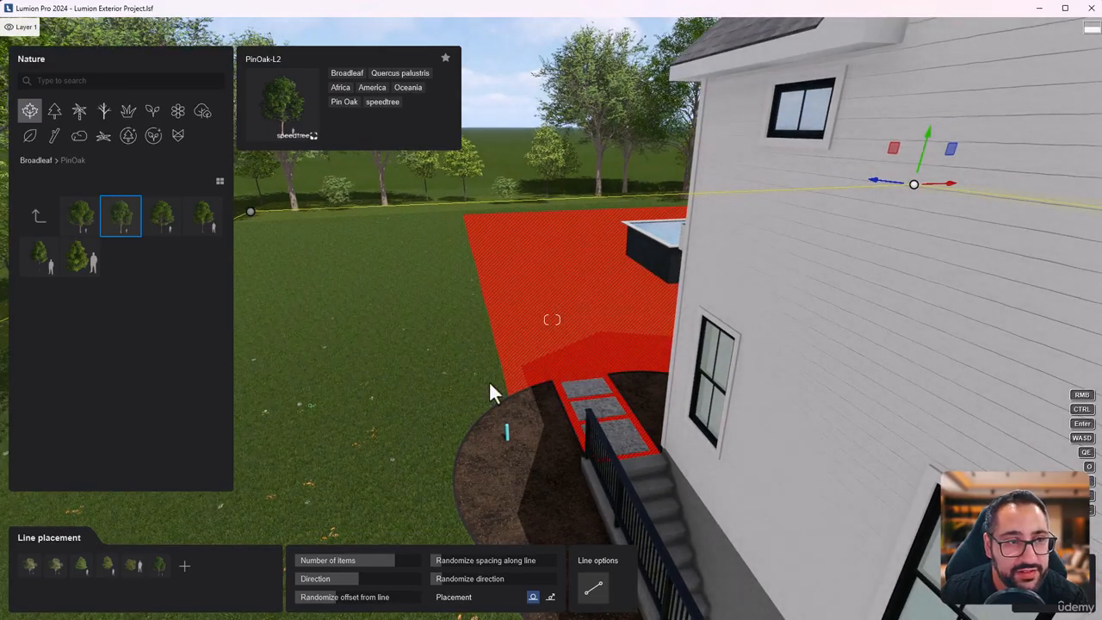
# Step: Add PinOak-M to the line's tree mix and increase the number of items further for a denser backdrop
pyautogui.moveTo(488, 381); pyautogui.dragTo(372, 322, button='right')
pyautogui.press('s')
pyautogui.hotkey('shift', 's')
pyautogui.press('w')
pyautogui.press('q')
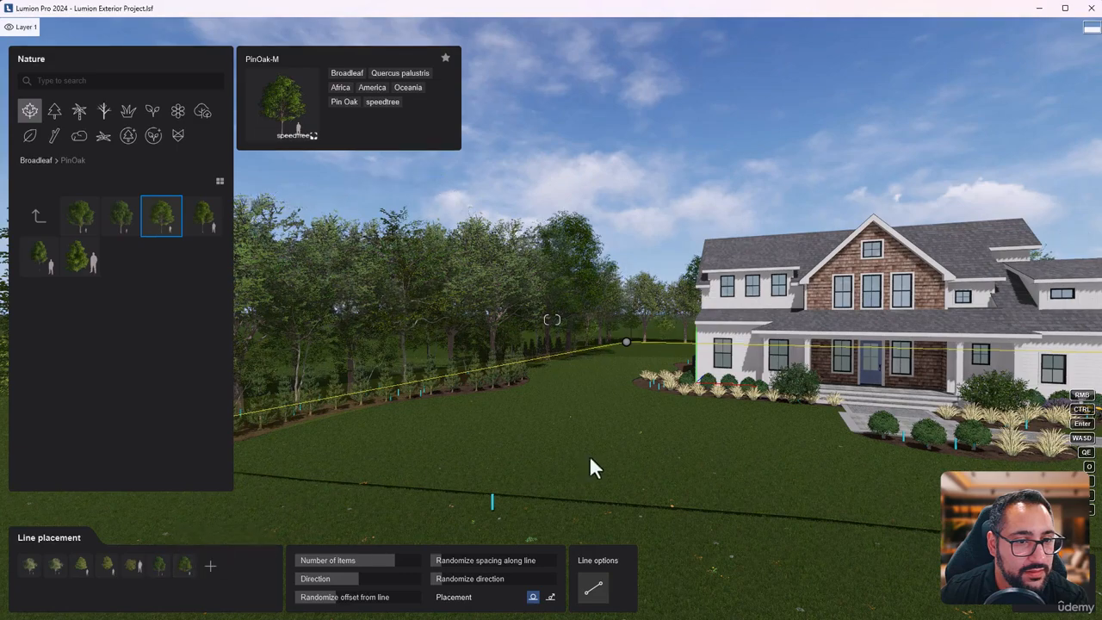
pyautogui.press('s')
pyautogui.moveTo(589, 456); pyautogui.dragTo(616, 457, button='right')
pyautogui.press('a')
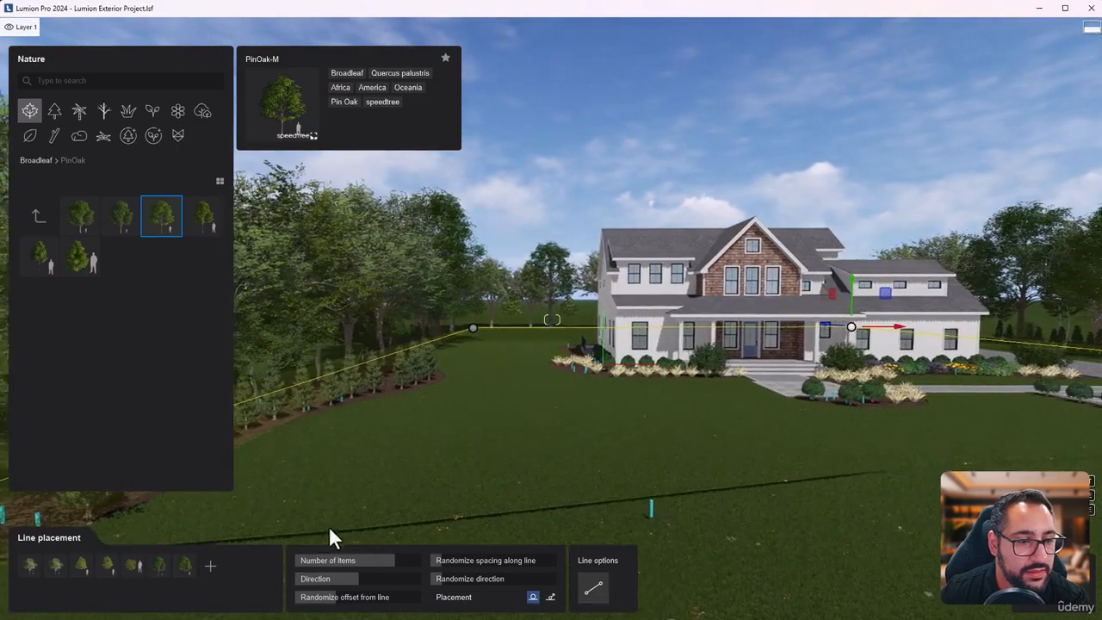
pyautogui.moveTo(406, 561); pyautogui.dragTo(413, 561)
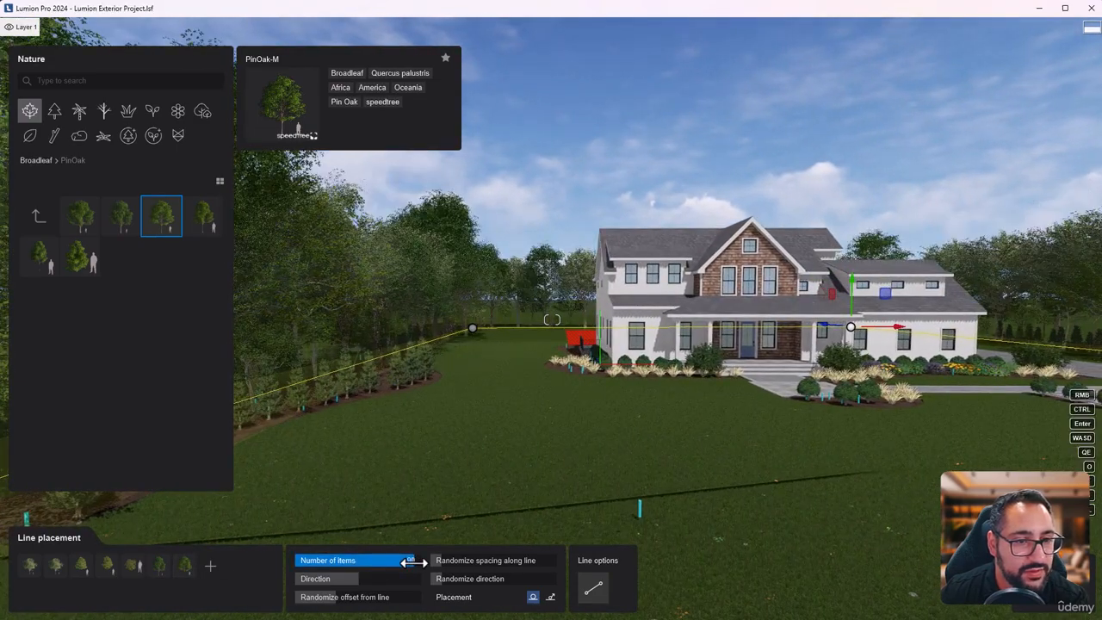
# Step: Check the backdrop line from the front and from above the roof, and finish the line placement
pyautogui.press('d')
pyautogui.moveTo(600, 388); pyautogui.dragTo(593, 370, button='right')
pyautogui.press('a')
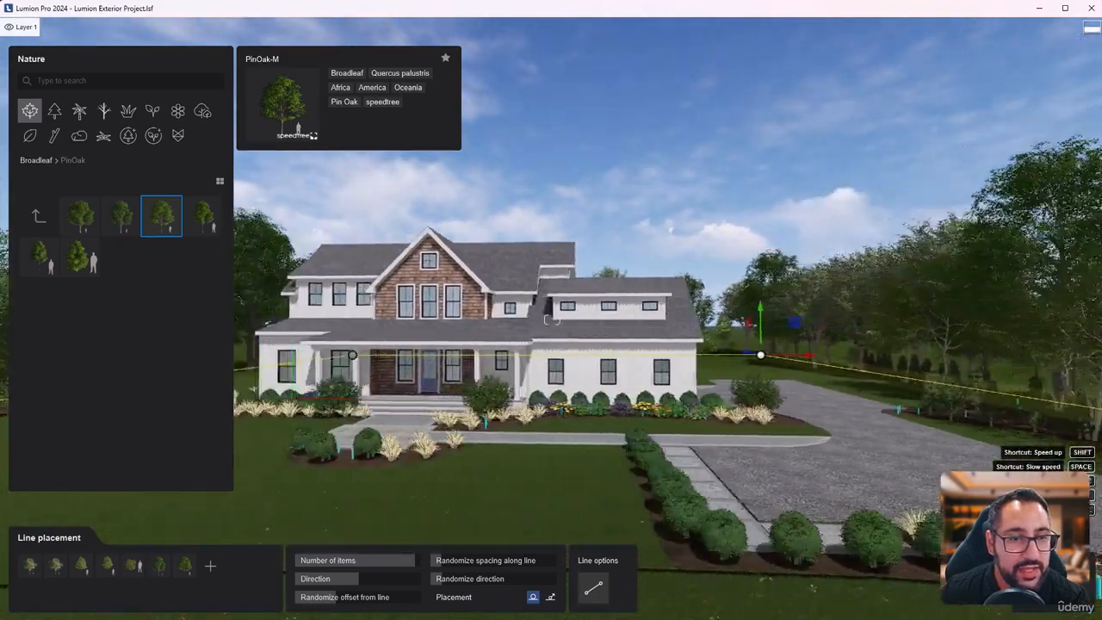
pyautogui.press('q')
pyautogui.press('w')
pyautogui.moveTo(592, 370); pyautogui.dragTo(585, 413, button='right')
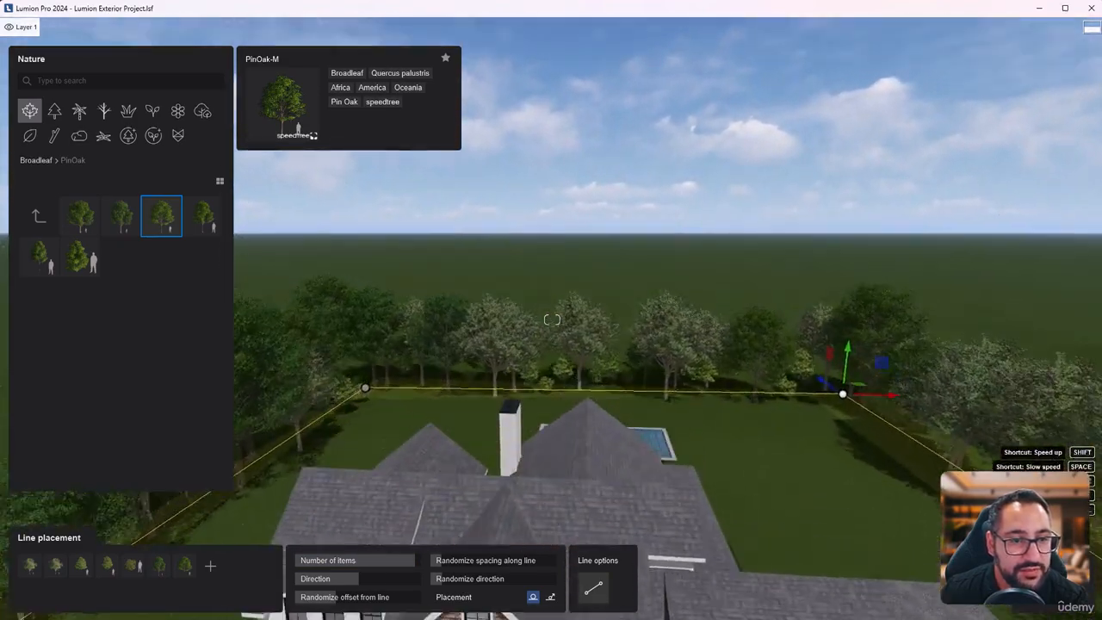
pyautogui.press('s')
pyautogui.press('e')
pyautogui.moveTo(815, 412); pyautogui.dragTo(816, 398, button='right')
pyautogui.press('d')
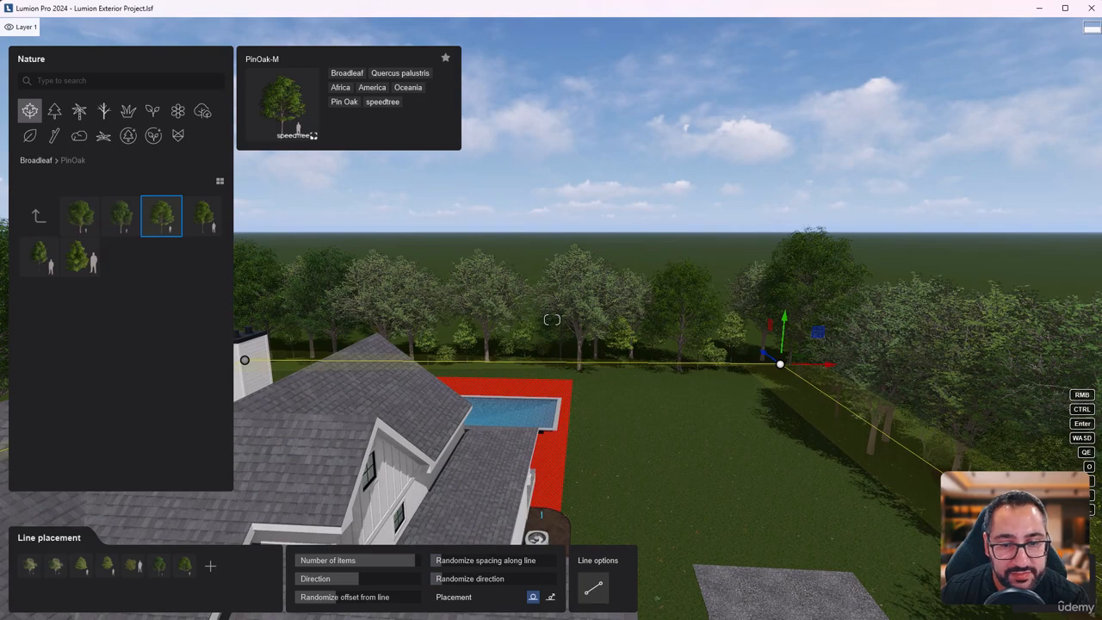
pyautogui.press('Escape')
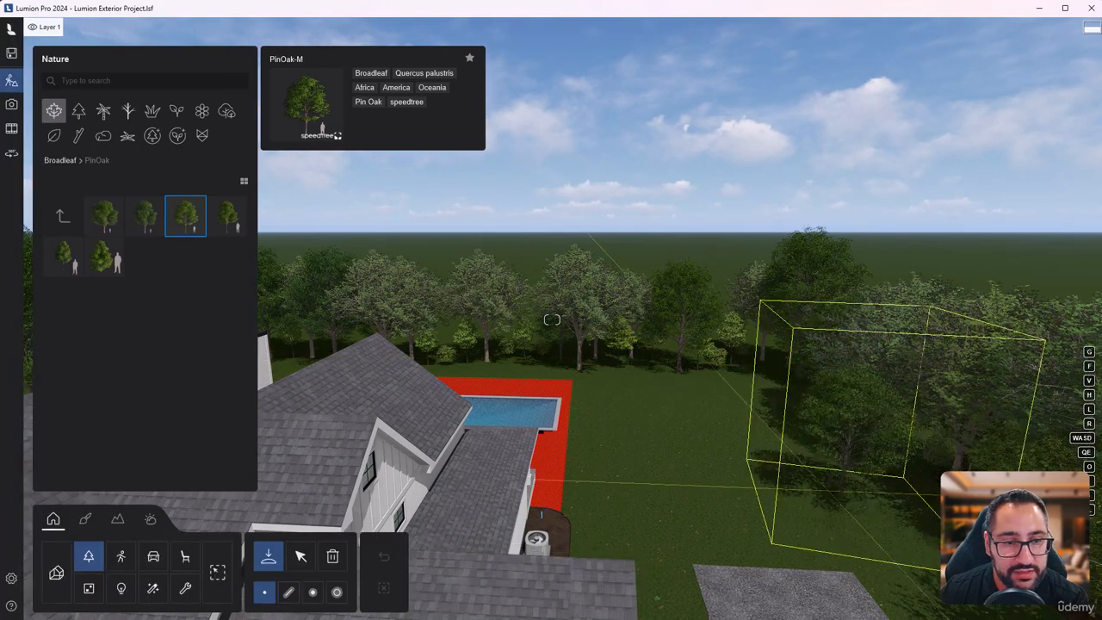
# Step: Examine the finished tree backdrop from above and from the front of the house
pyautogui.press('s')
pyautogui.moveTo(833, 490); pyautogui.dragTo(830, 454, button='right')
pyautogui.press('a')
pyautogui.press('e')
pyautogui.press('e')
pyautogui.press('a')
pyautogui.press('w')
pyautogui.press('d')
pyautogui.press('q')
pyautogui.press('d')
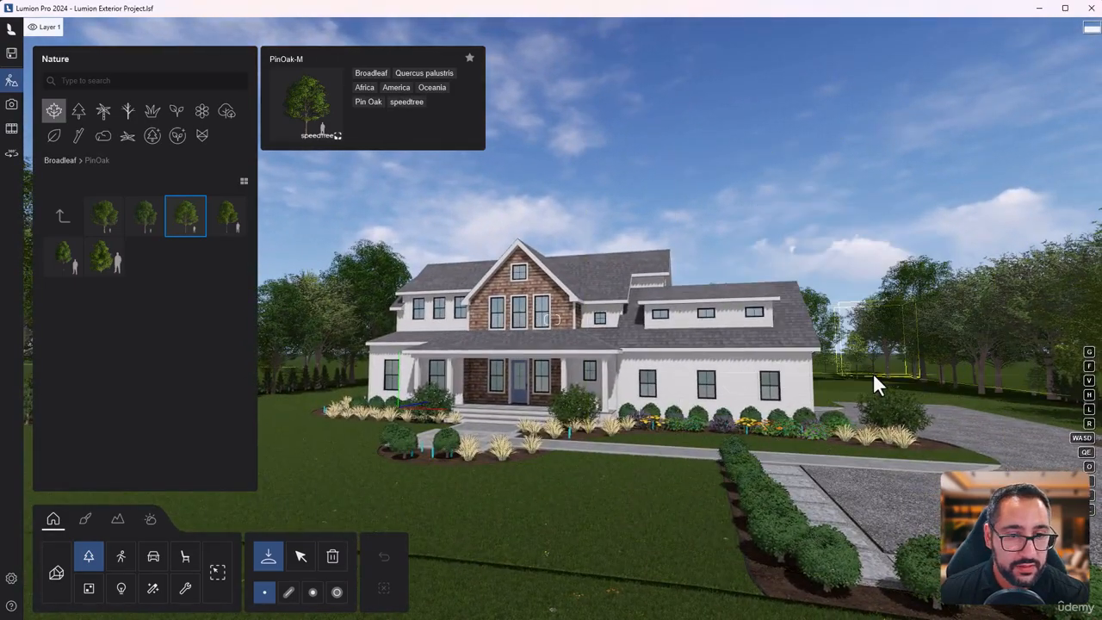
pyautogui.press('Escape')
pyautogui.press('a')
pyautogui.moveTo(806, 395); pyautogui.dragTo(828, 402, button='right')
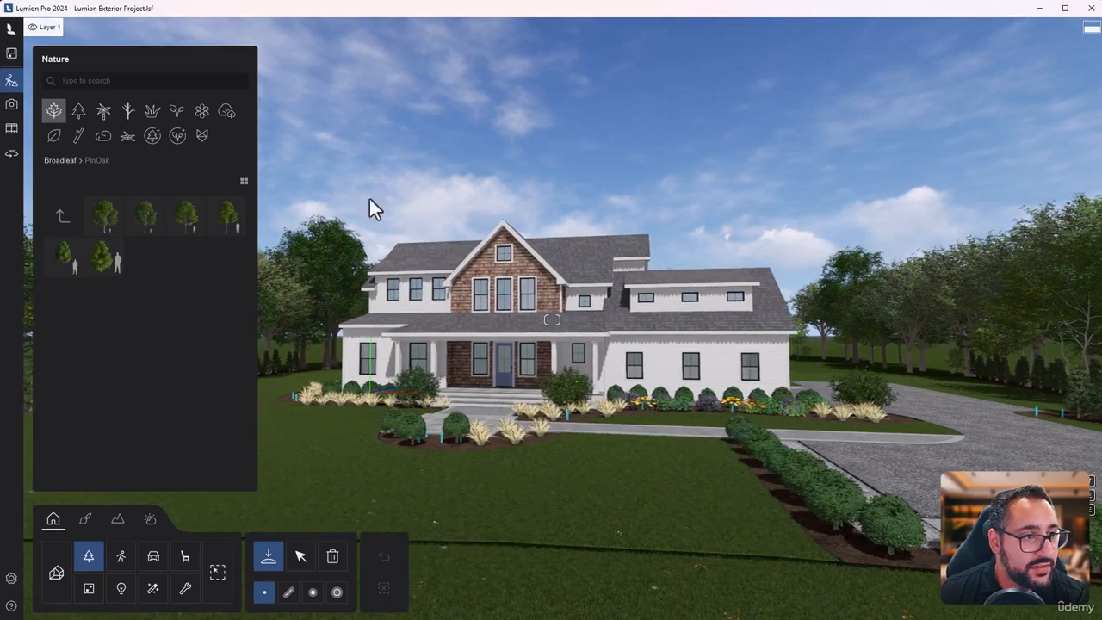
pyautogui.press('q')
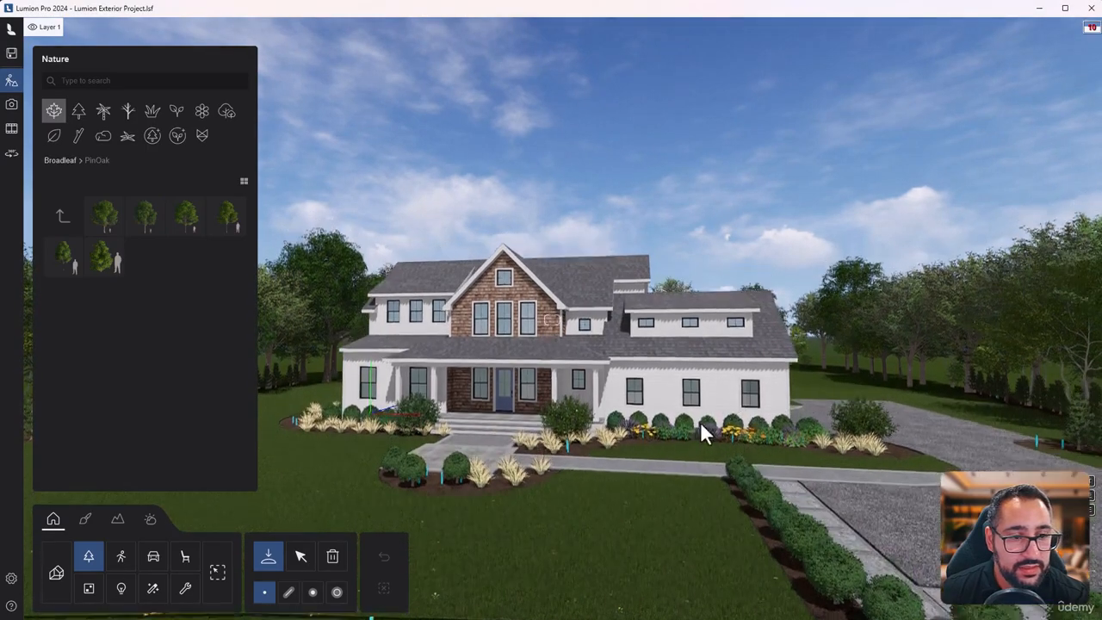
# Step: Copy a Mexican Feathergrass from the side bed into the small beds around the rear steps
pyautogui.moveTo(594, 463); pyautogui.dragTo(488, 499, button='right')
pyautogui.press('w')
pyautogui.press('d')
pyautogui.press('d')
pyautogui.moveTo(559, 388); pyautogui.dragTo(430, 440, button='right')
pyautogui.press('d')
pyautogui.press('d')
pyautogui.press('d')
pyautogui.moveTo(934, 398); pyautogui.dragTo(858, 381, button='right')
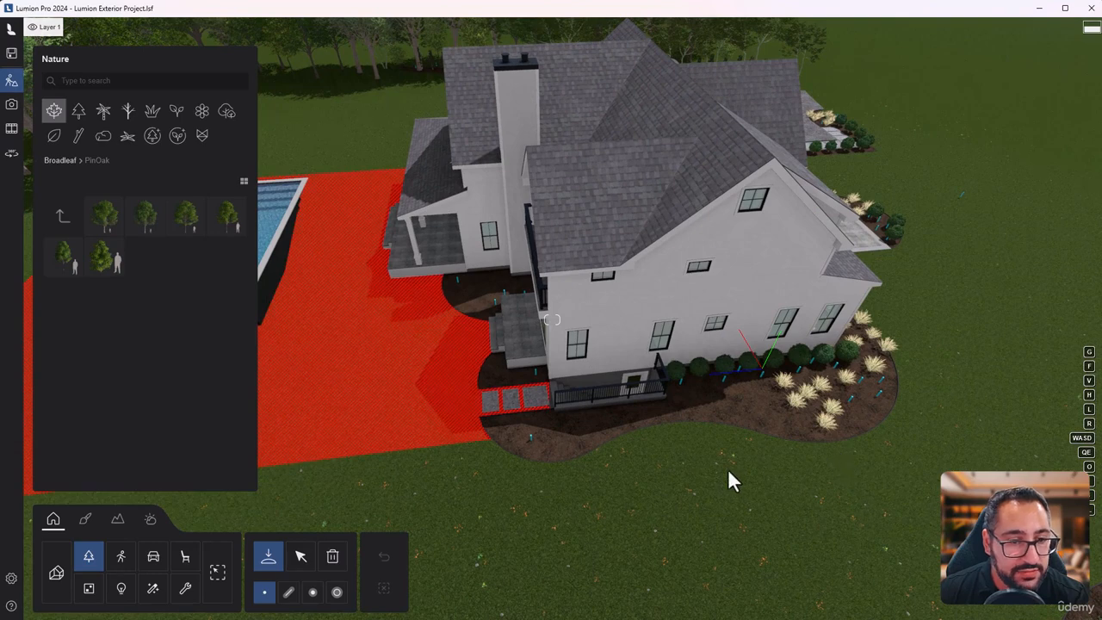
pyautogui.click(301, 555)
pyautogui.click(796, 405)
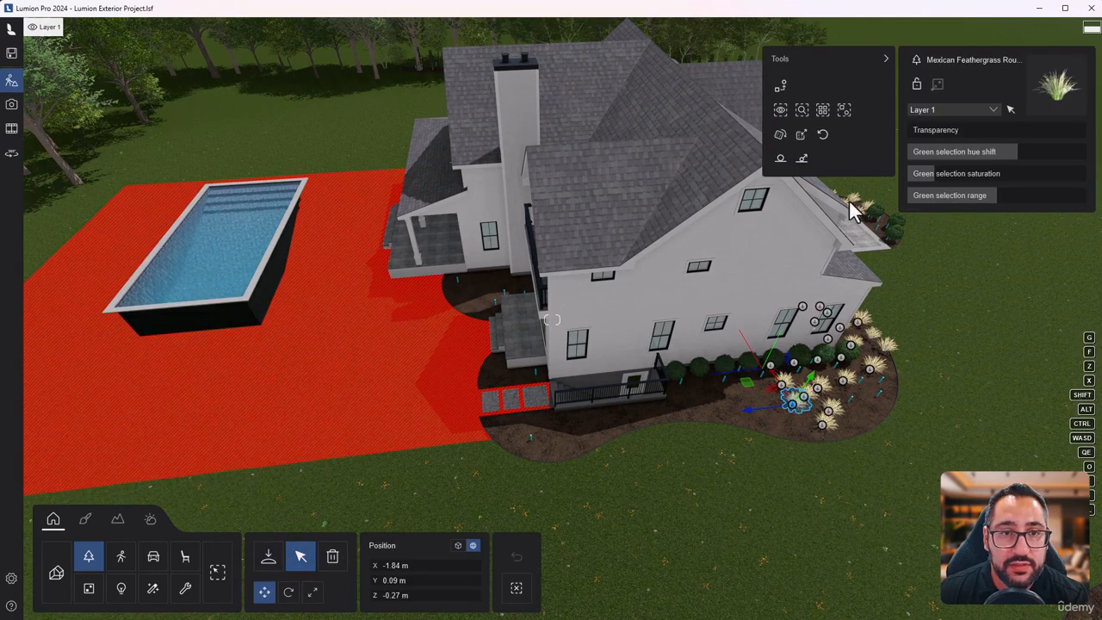
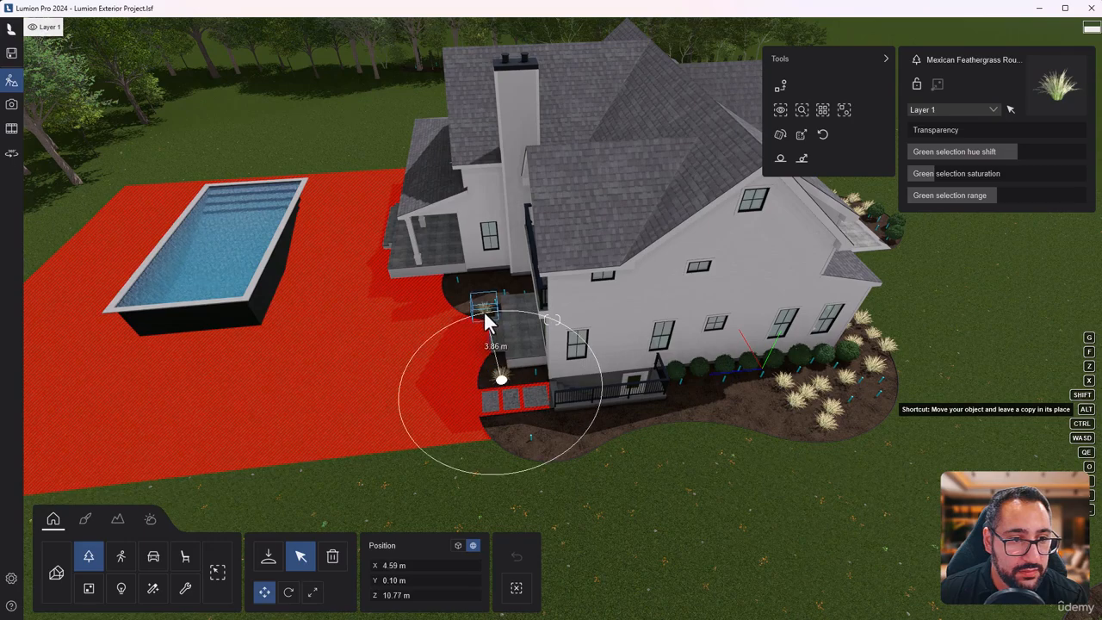
pyautogui.keyDown('alt'); pyautogui.moveTo(464, 294); pyautogui.dragTo(468, 297); pyautogui.keyUp('alt')
# Step: Place a PinOak-M2 tree in the mulch bed beside the air-conditioning units, near the corner of the rear porch
pyautogui.moveTo(523, 354); pyautogui.dragTo(689, 355, button='right')
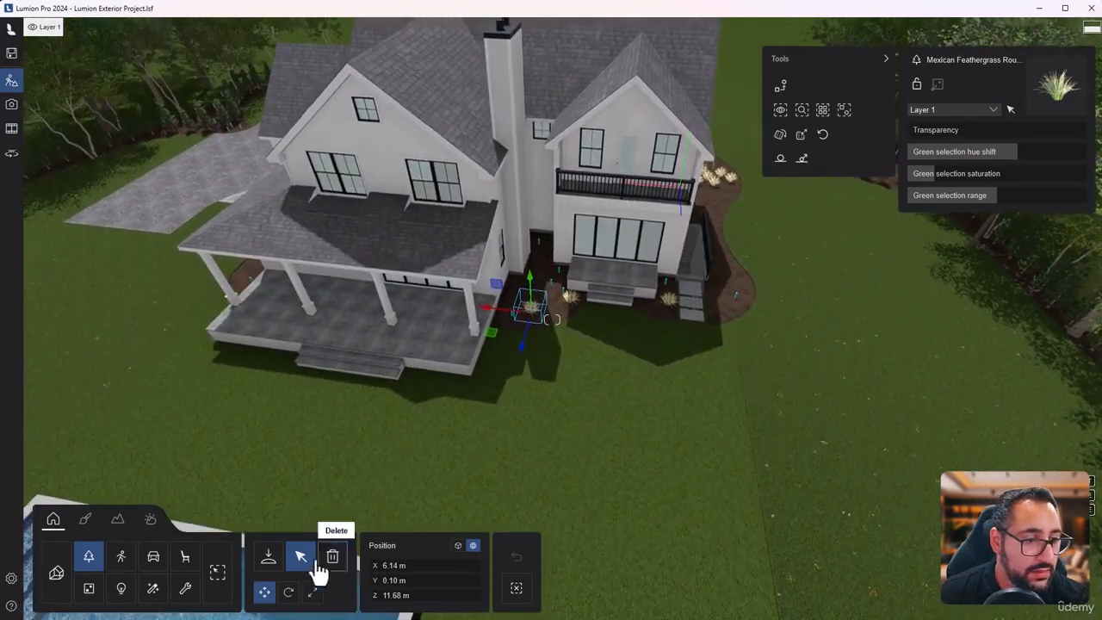
pyautogui.click(267, 556)
pyautogui.press('a')
pyautogui.moveTo(552, 319); pyautogui.dragTo(697, 259, button='right')
pyautogui.click(136, 213)
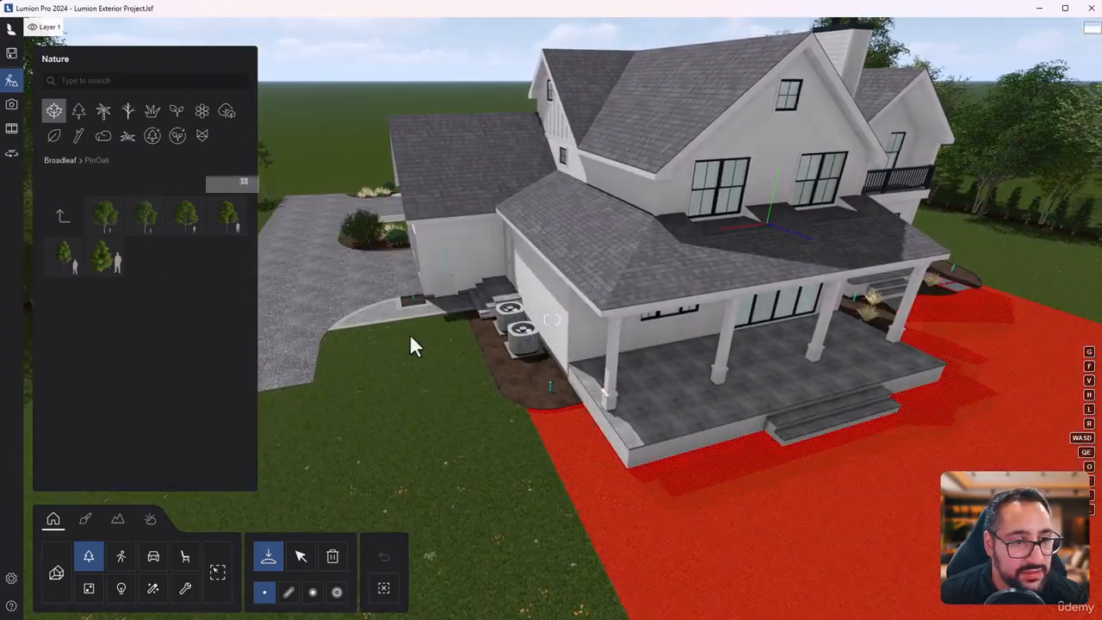
pyautogui.moveTo(223, 235)
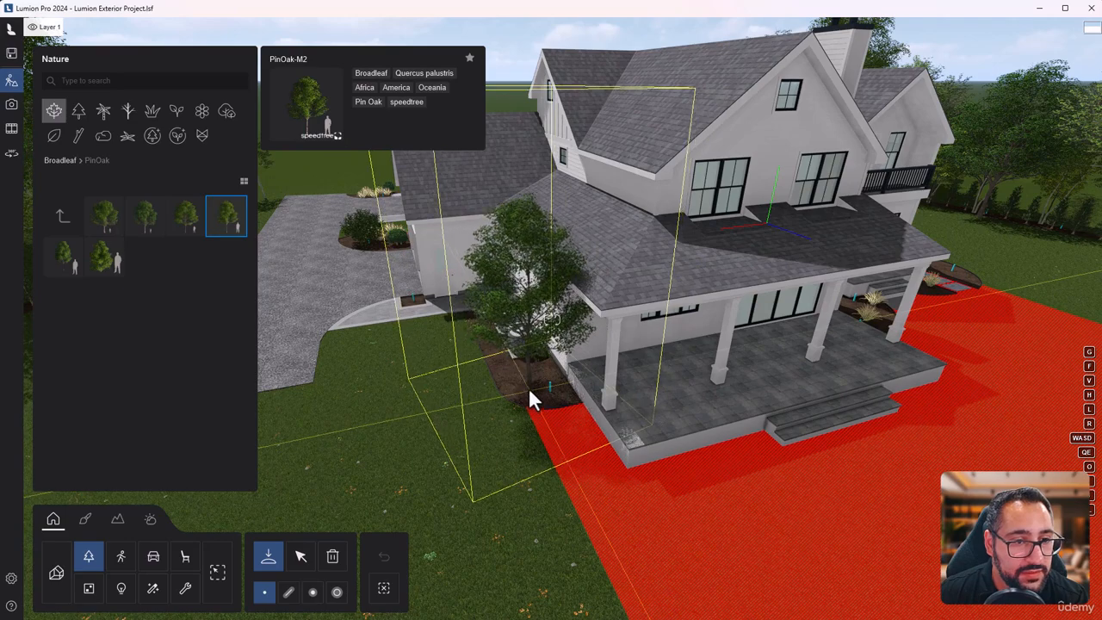
pyautogui.click(527, 391)
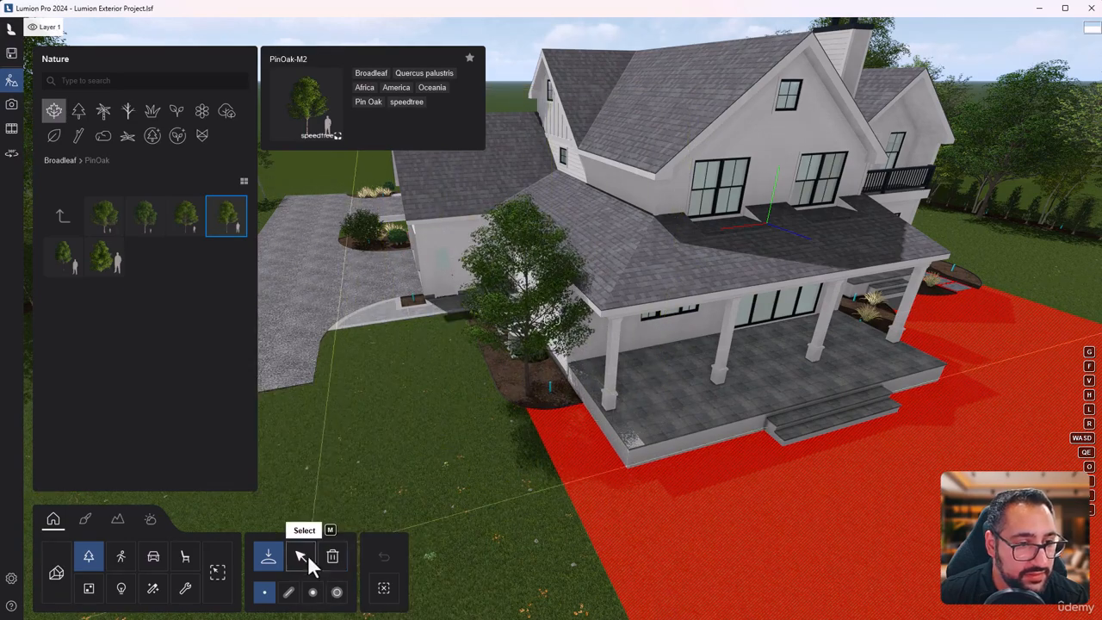
pyautogui.moveTo(714, 426); pyautogui.dragTo(603, 345, button='right')
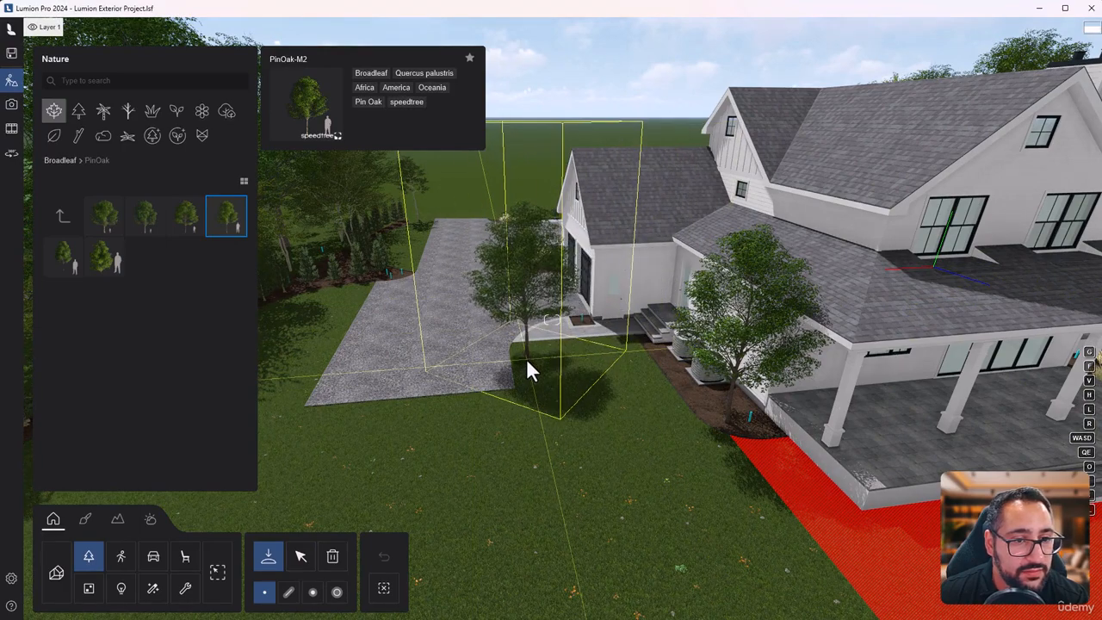
# Step: Place another PinOak-M2 tree in the mulch bed beside the side steps, at the far rear corner of the house
pyautogui.press('d')
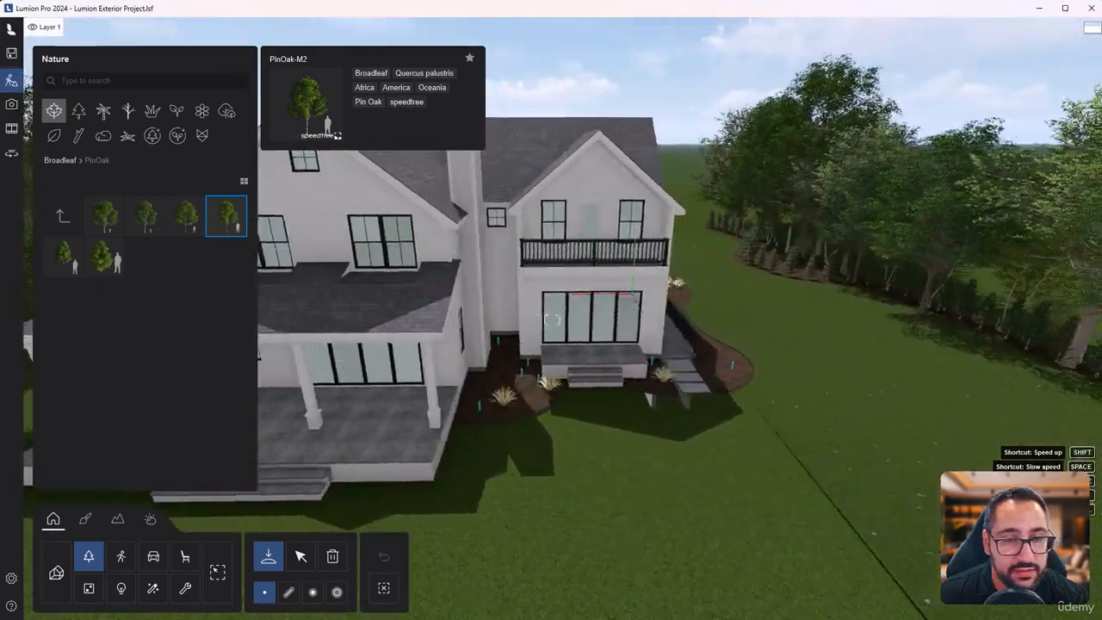
pyautogui.press('d')
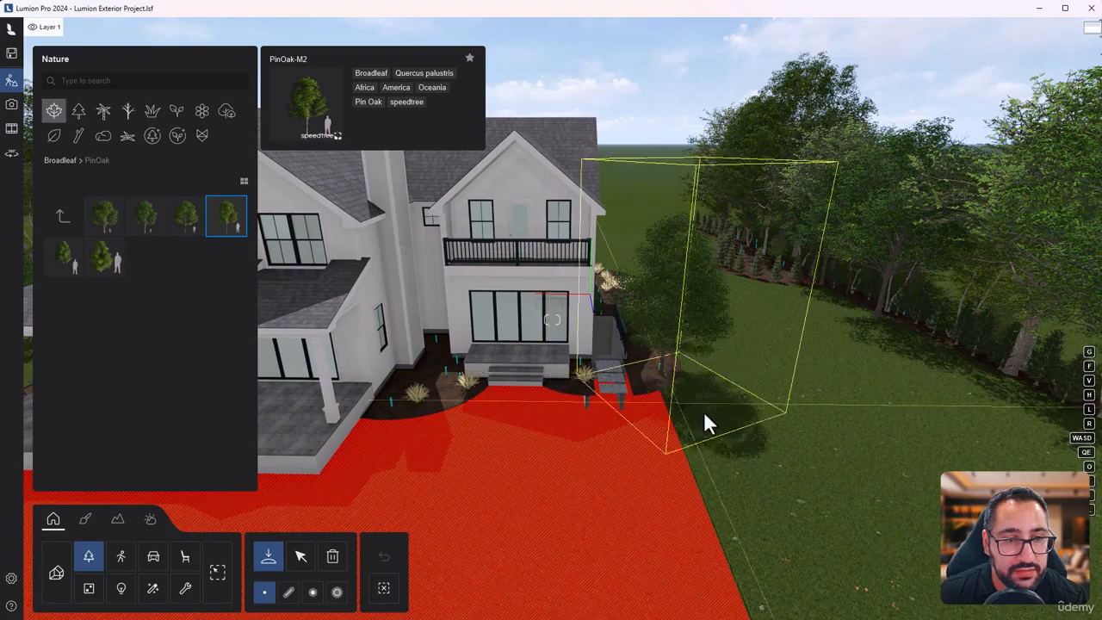
pyautogui.press('a')
pyautogui.moveTo(703, 411); pyautogui.dragTo(839, 404, button='right')
pyautogui.press('d')
# Step: Adjust the scale of the PinOak-M2 tree in the bed beside the air-conditioning units
pyautogui.click(300, 558)
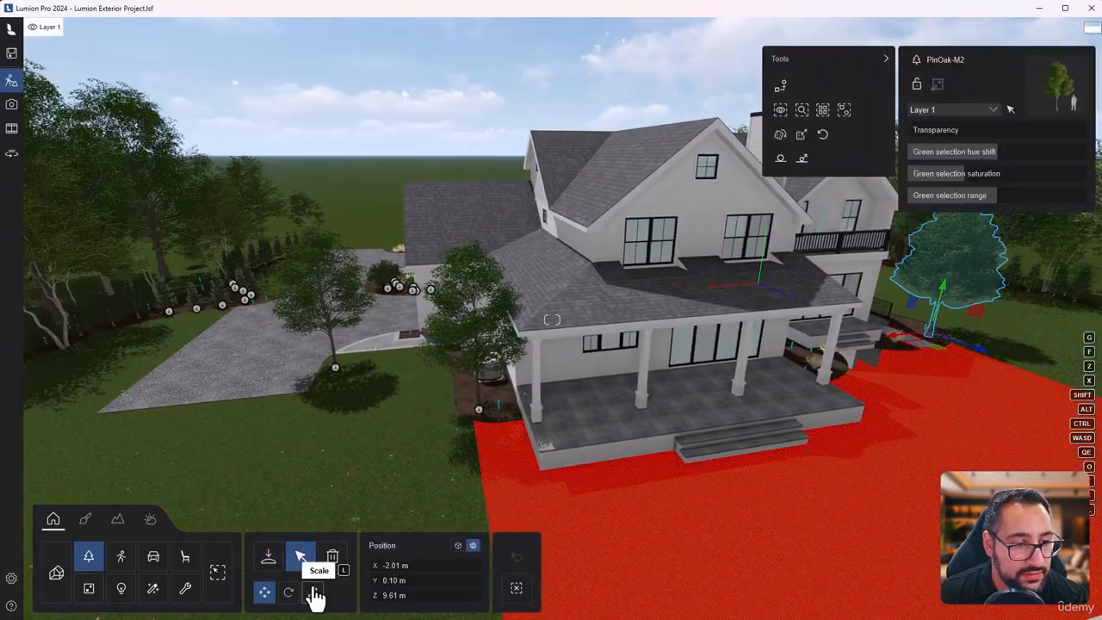
pyautogui.click(313, 593)
pyautogui.moveTo(479, 412)
pyautogui.mouseDown()
pyautogui.moveTo(469, 415)
pyautogui.moveTo(497, 408)
pyautogui.mouseUp()
# Step: Place Bigleaf Periwinkle Purple Grouped plants among the feathergrass in the rear bed between the covered porch and the balcony steps
pyautogui.press('d')
pyautogui.moveTo(497, 408); pyautogui.dragTo(456, 389, button='right')
pyautogui.press('d')
pyautogui.press('a')
pyautogui.press('d')
pyautogui.press('d')
pyautogui.press('w')
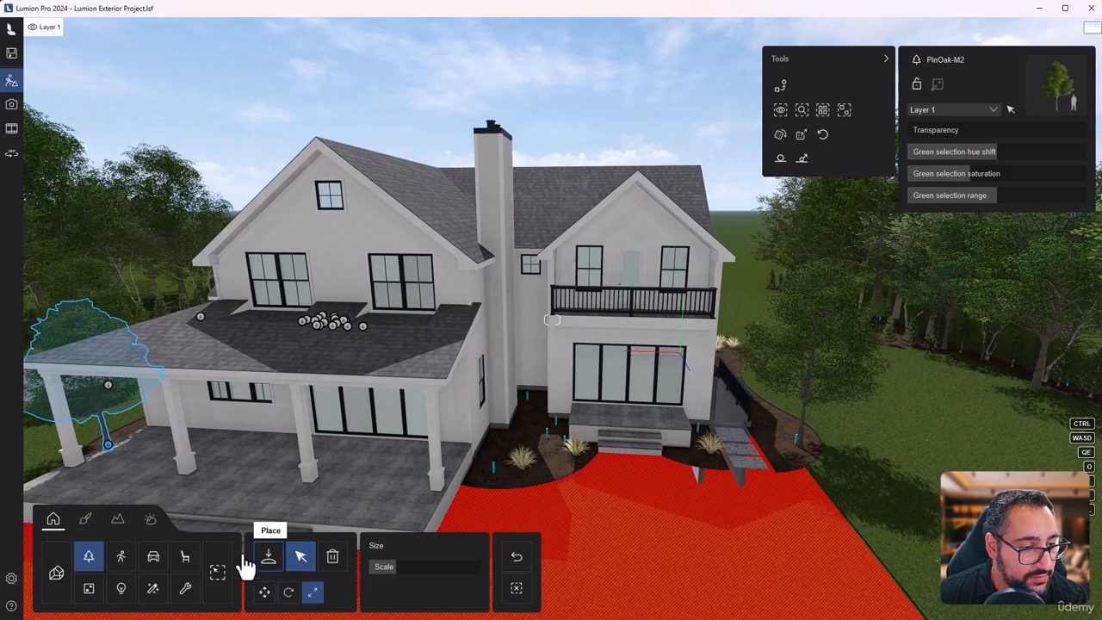
pyautogui.click(268, 558)
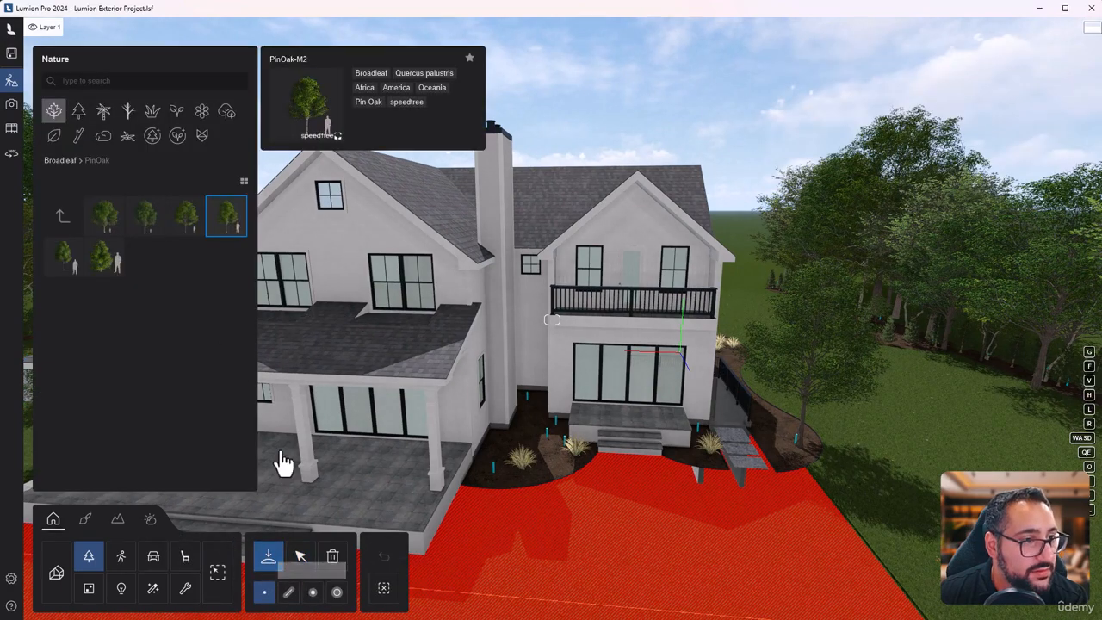
pyautogui.click(201, 111)
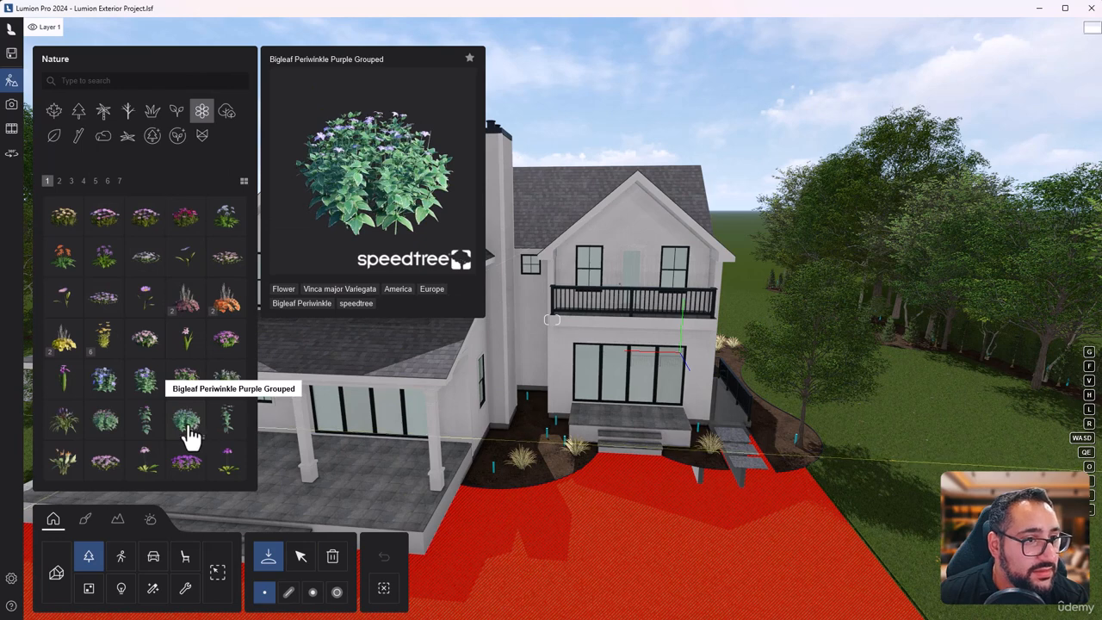
pyautogui.click(189, 428)
pyautogui.click(541, 447)
pyautogui.click(492, 449)
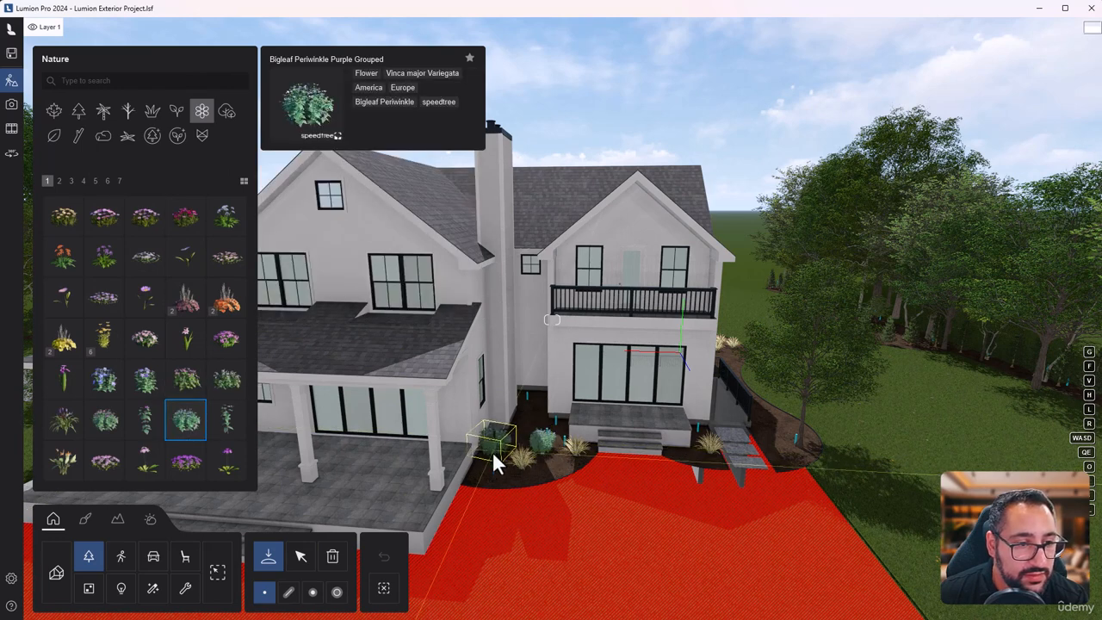
# Step: Place Bigleaf Periwinkle Pink Grouped plants beside the balcony steps and in the mulch bed under the corner PinOak
pyautogui.click(115, 437)
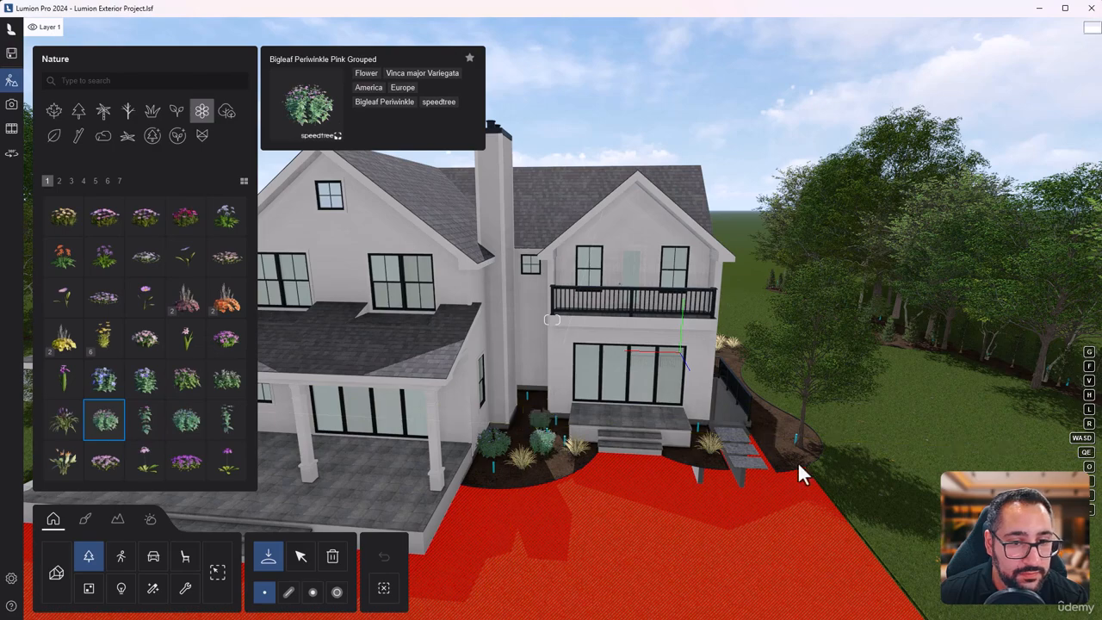
pyautogui.click(701, 434)
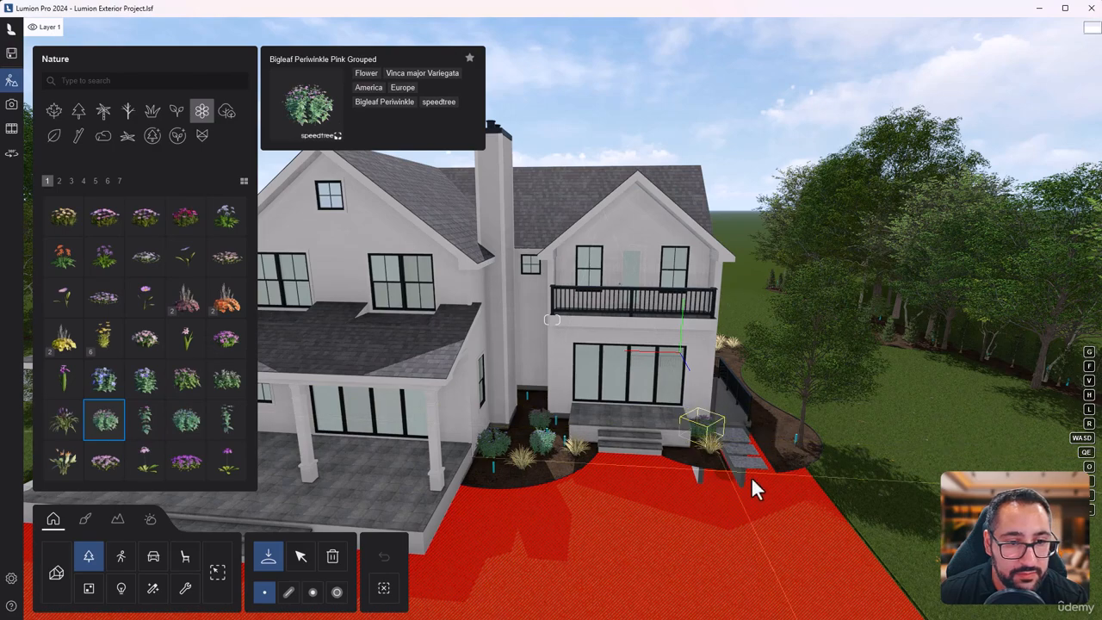
pyautogui.click(779, 454)
# Step: Select the landscape cutter behind the house and move it over the pool, to about X 10.9 m and Z 24.1 m
pyautogui.press('s')
pyautogui.moveTo(780, 454); pyautogui.dragTo(695, 478, button='right')
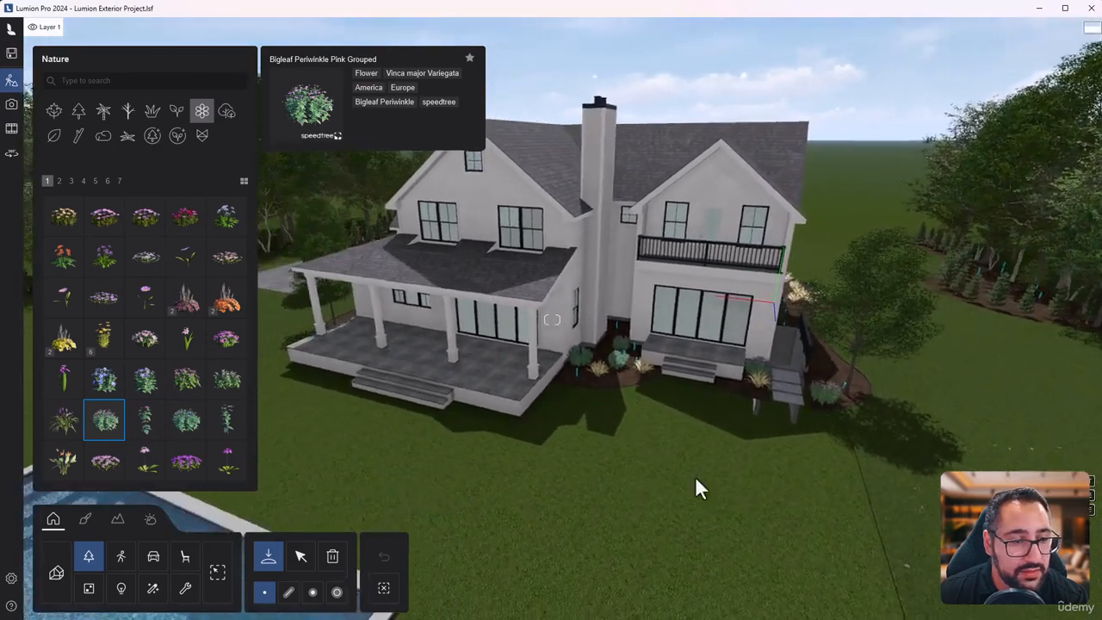
pyautogui.click(303, 558)
pyautogui.press('s')
pyautogui.moveTo(855, 447); pyautogui.dragTo(766, 507, button='right')
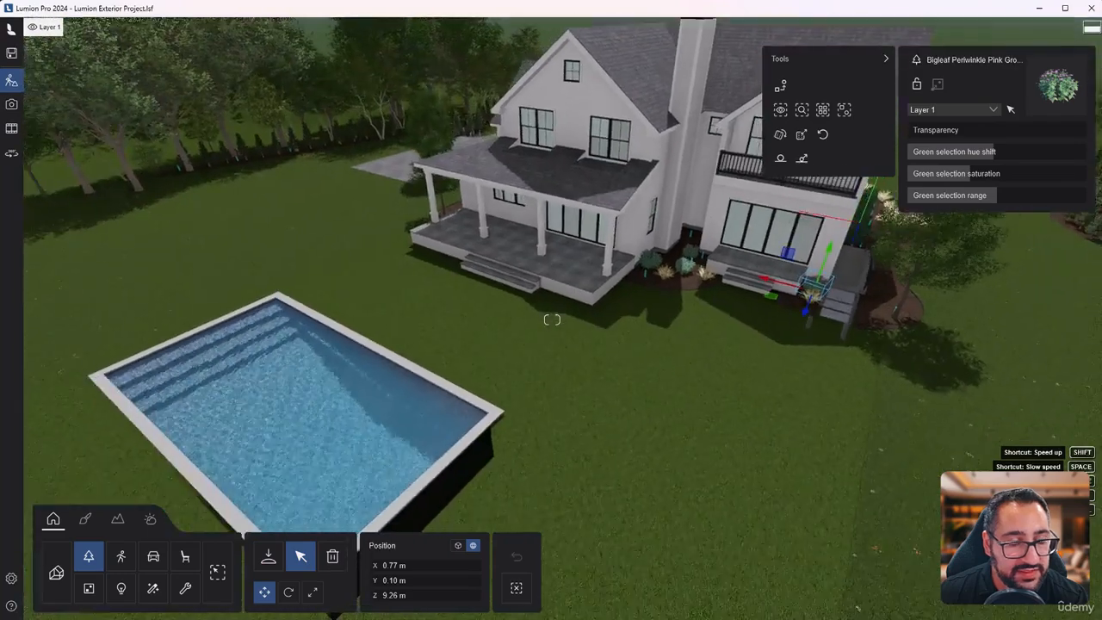
pyautogui.moveTo(817, 391); pyautogui.dragTo(790, 424, button='right')
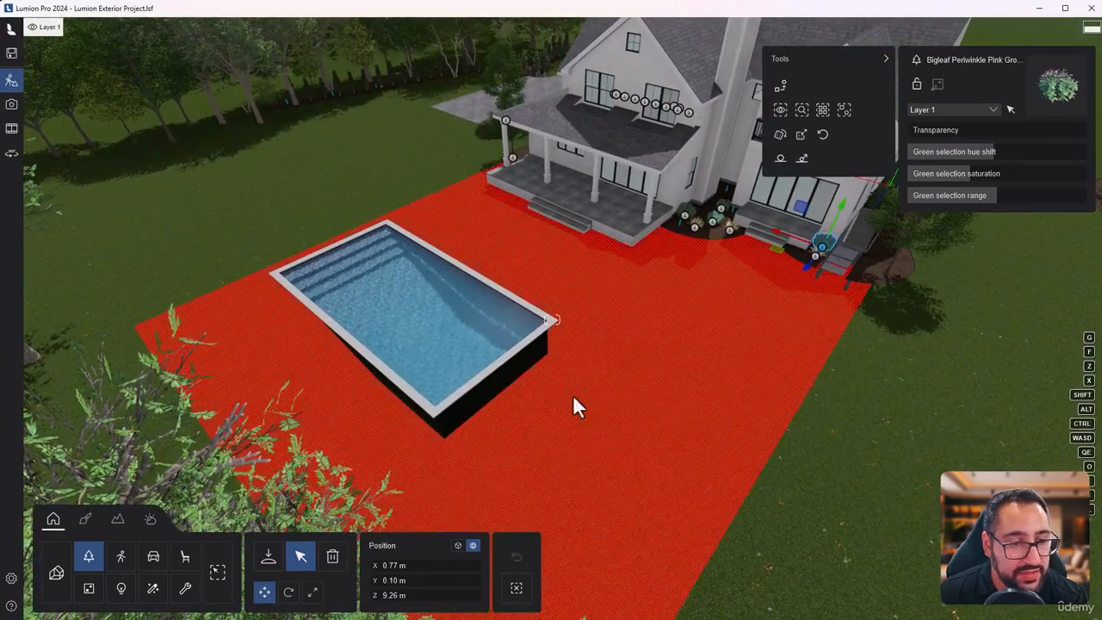
pyautogui.click(185, 587)
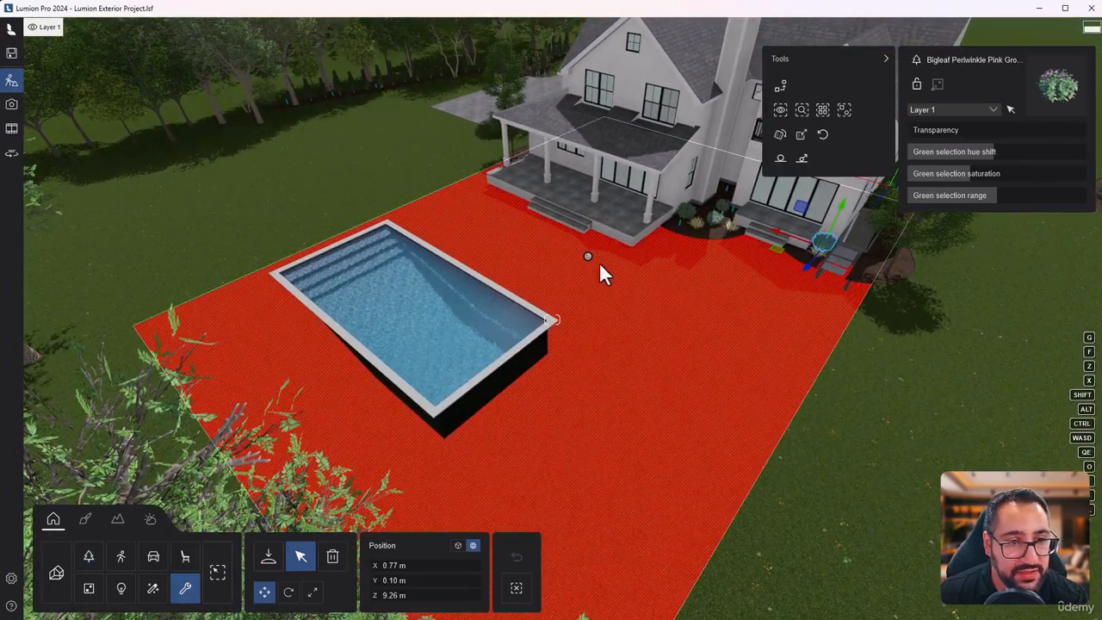
pyautogui.click(589, 262)
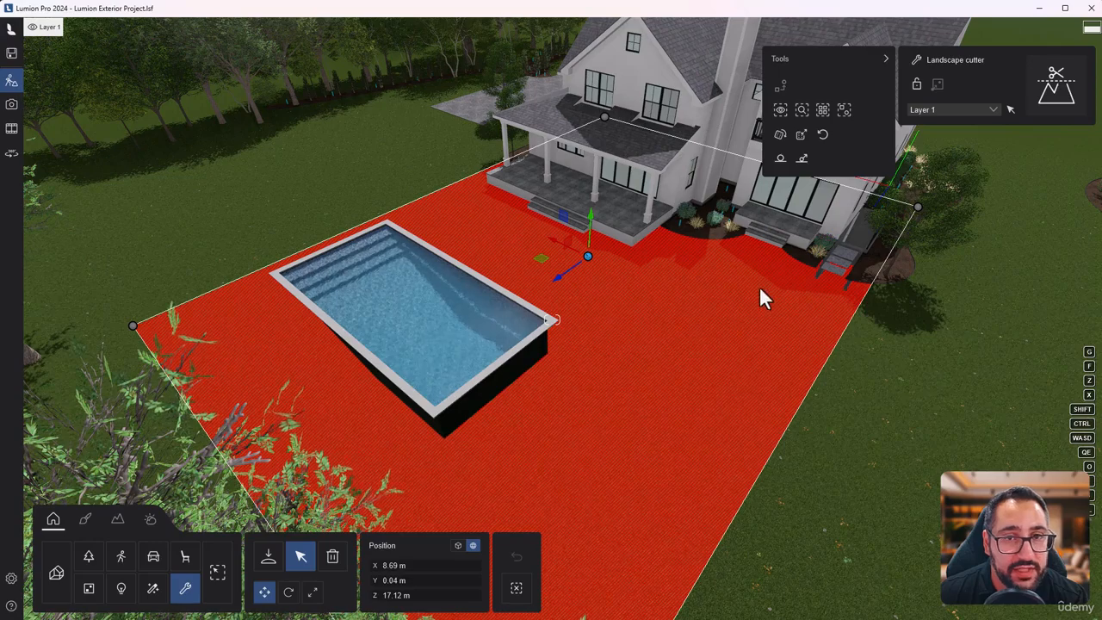
pyautogui.press('w')
pyautogui.press('d')
pyautogui.moveTo(759, 286); pyautogui.dragTo(753, 290, button='right')
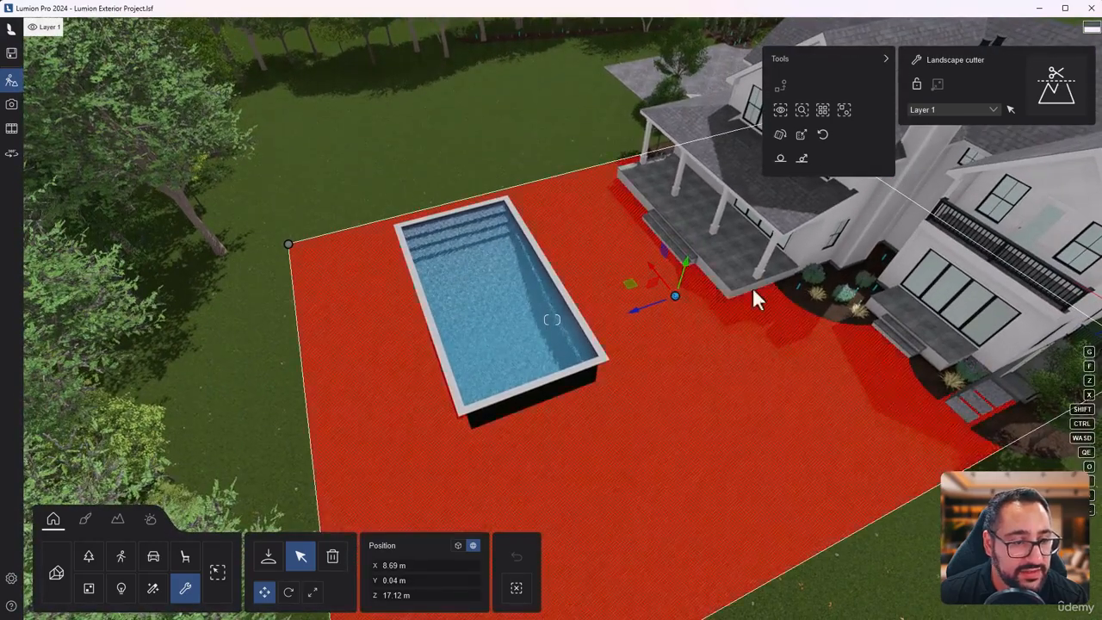
pyautogui.moveTo(632, 288); pyautogui.dragTo(471, 301)
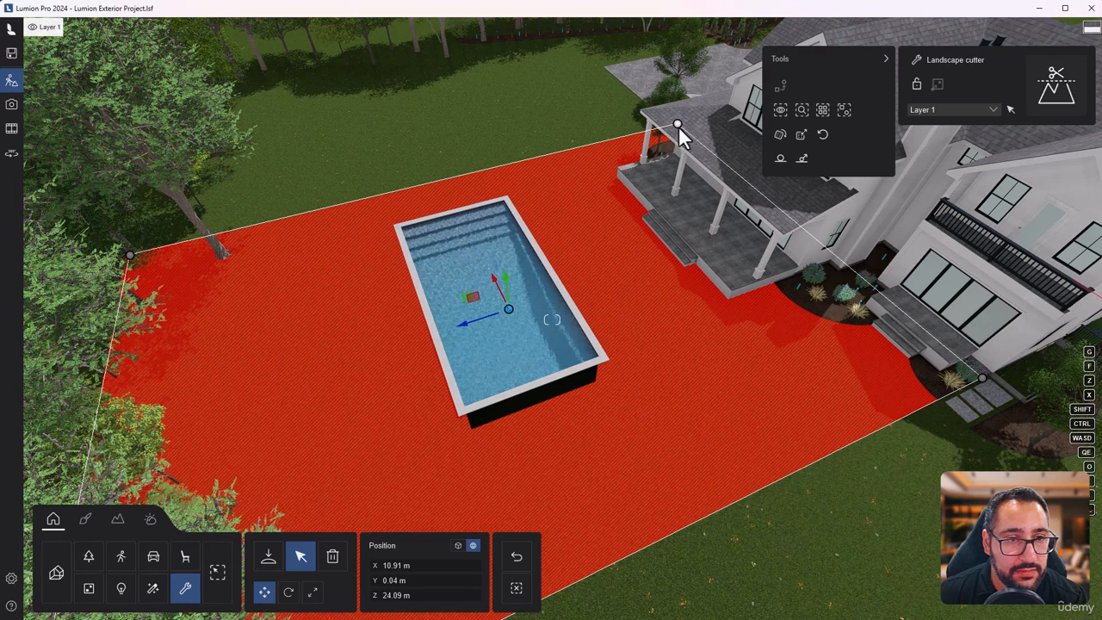
# Step: Fit the landscape cutter's corners to the pool's outline and nudge it to X 12.66 m, Y 0.05 m, Z 24.36 m
pyautogui.moveTo(677, 128); pyautogui.dragTo(506, 200)
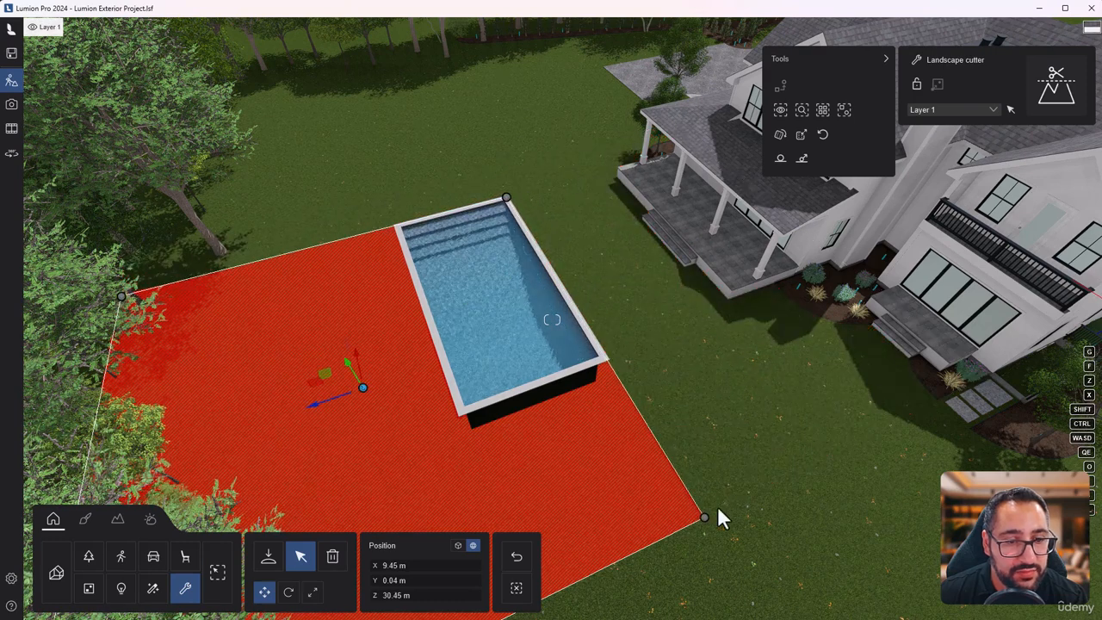
pyautogui.moveTo(704, 518); pyautogui.dragTo(601, 358)
pyautogui.moveTo(120, 296); pyautogui.dragTo(400, 228)
pyautogui.moveTo(485, 303); pyautogui.dragTo(603, 286, button='right')
pyautogui.moveTo(854, 317); pyautogui.dragTo(859, 318, button='right')
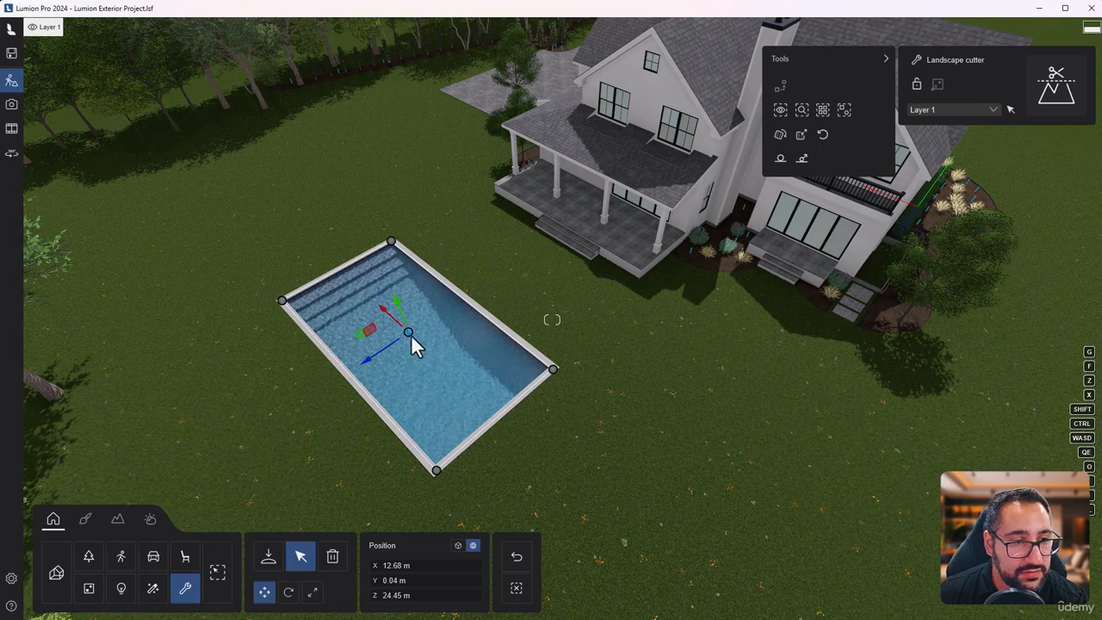
pyautogui.moveTo(408, 332)
pyautogui.mouseDown()
pyautogui.moveTo(778, 310)
pyautogui.moveTo(393, 348)
pyautogui.moveTo(409, 329)
pyautogui.mouseUp()
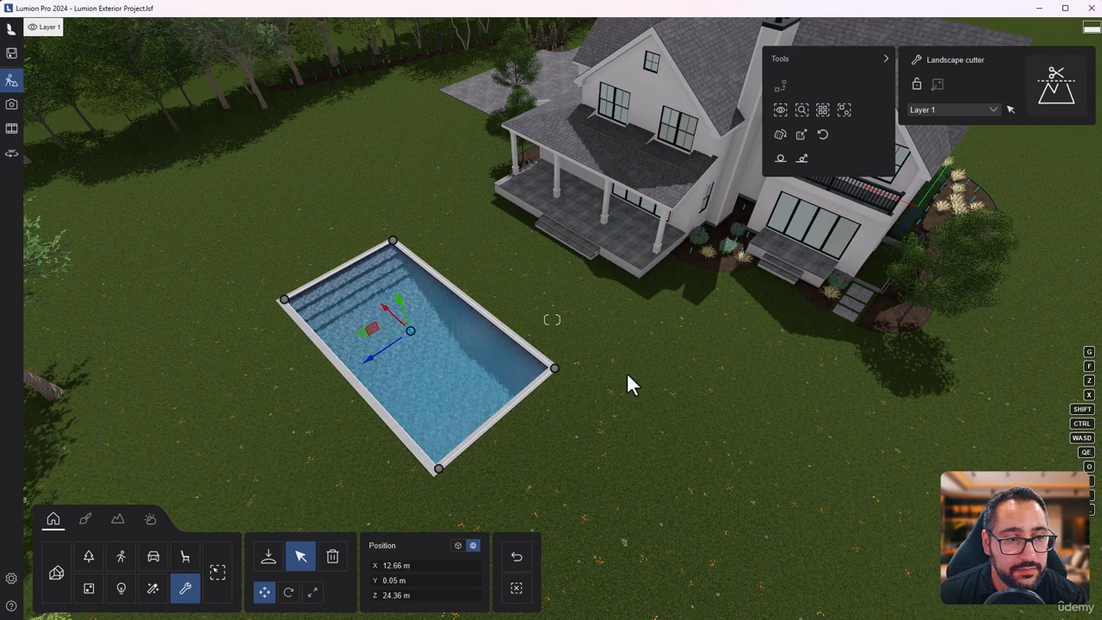
# Step: Examine the landscaping around the property, going from the pool to a full view of the front facade
pyautogui.moveTo(478, 357); pyautogui.dragTo(1040, 189, button='right')
pyautogui.press('a')
pyautogui.press('a')
pyautogui.press('a')
pyautogui.press('s')
pyautogui.press('a')
pyautogui.press('s')
pyautogui.press('a')
pyautogui.press('a')
pyautogui.press('w')
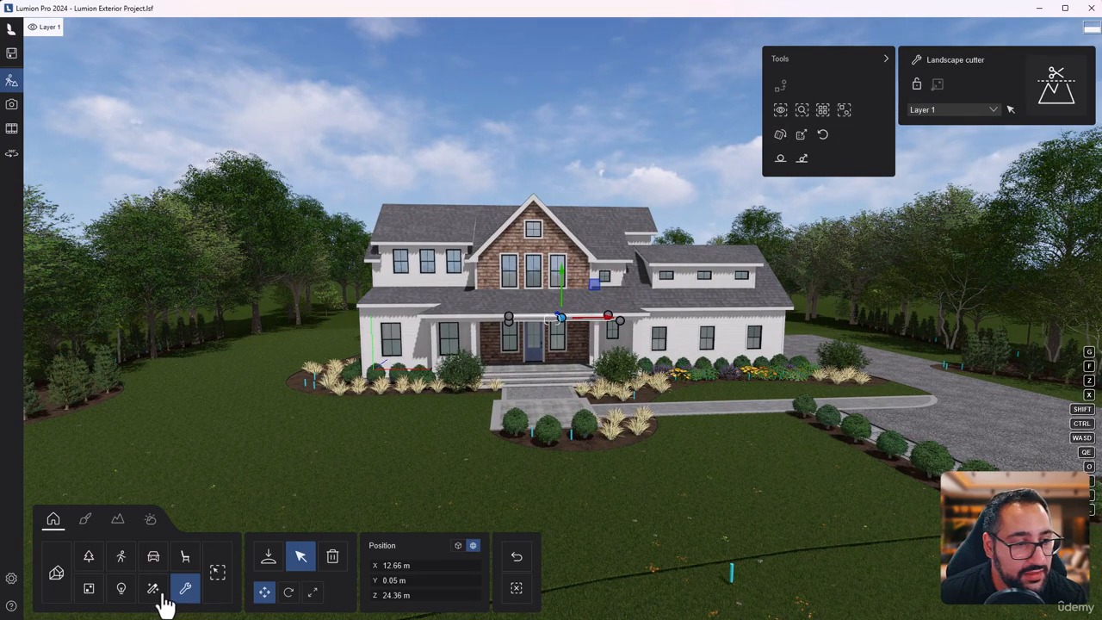
# Step: Check what Layer 1 contains by hiding and showing it with Layer 2 as the current layer
pyautogui.click(88, 555)
pyautogui.click(961, 344)
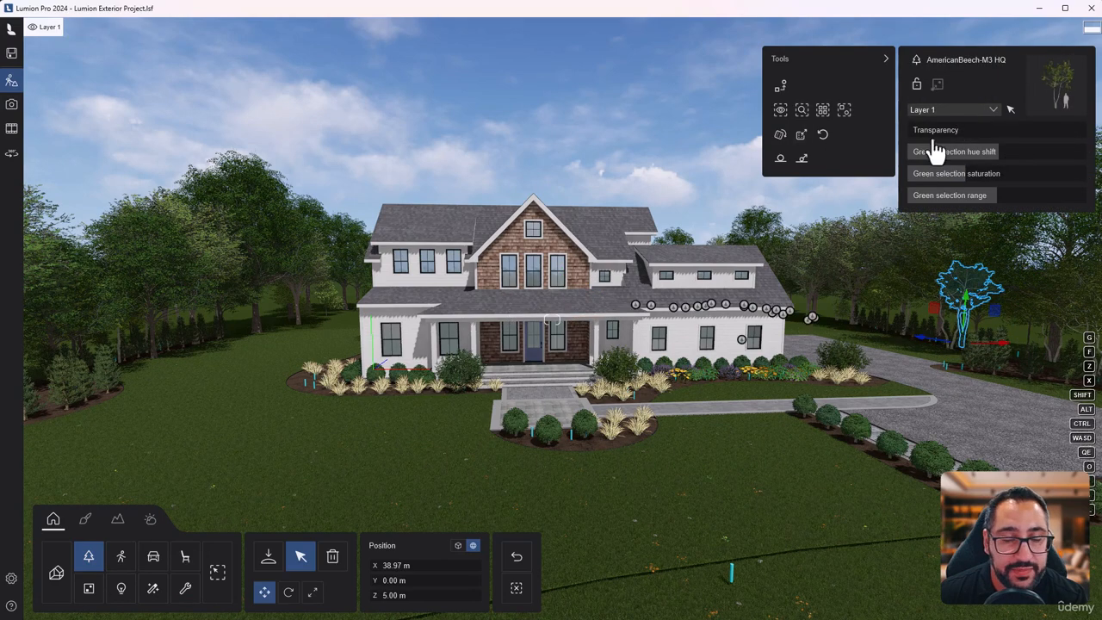
pyautogui.moveTo(45, 26)
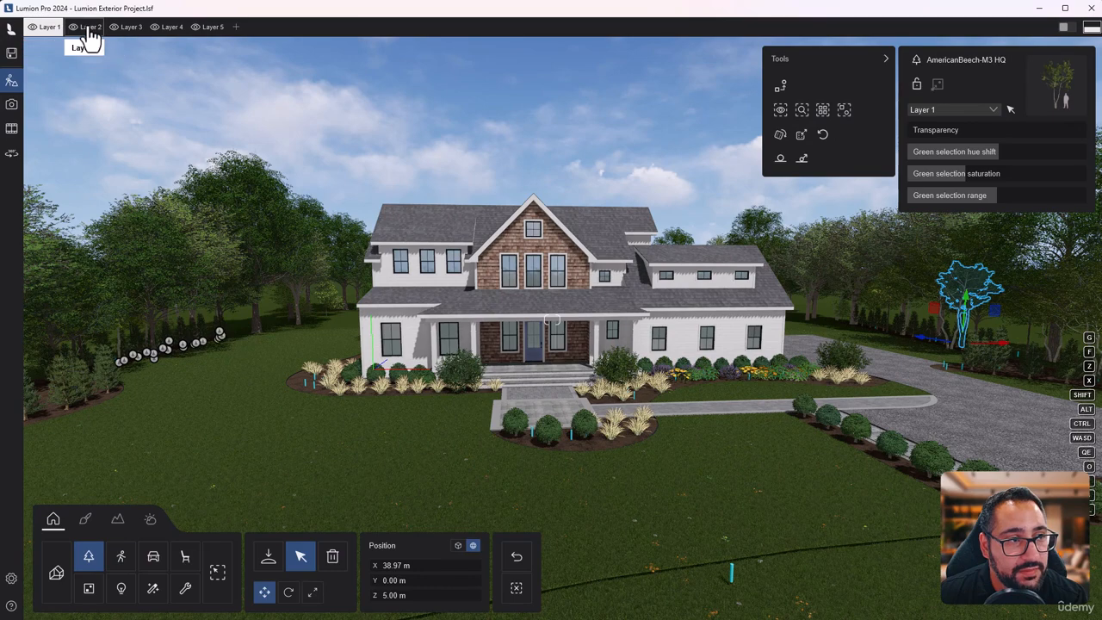
pyautogui.click(32, 33)
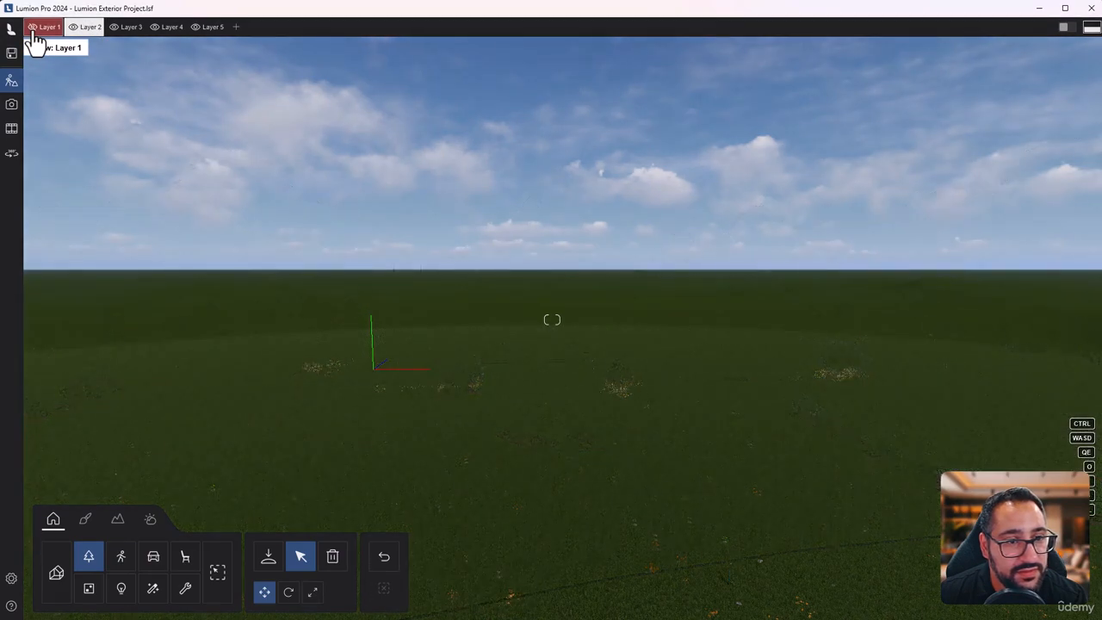
pyautogui.click(31, 33)
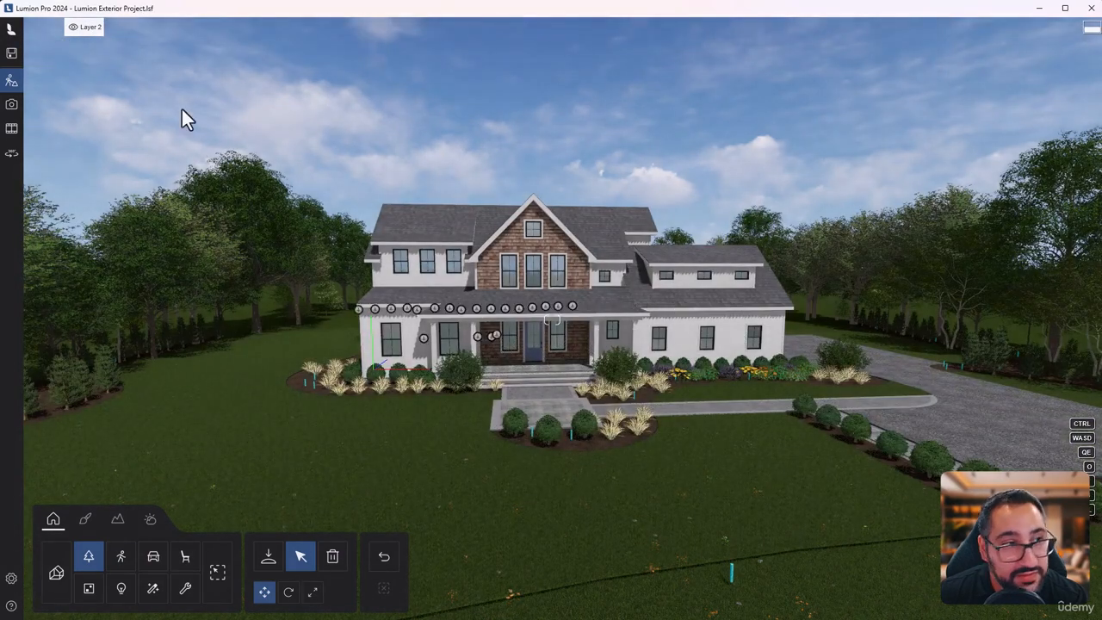
# Step: Rename Layer 2 as Vegetation
pyautogui.moveTo(104, 36)
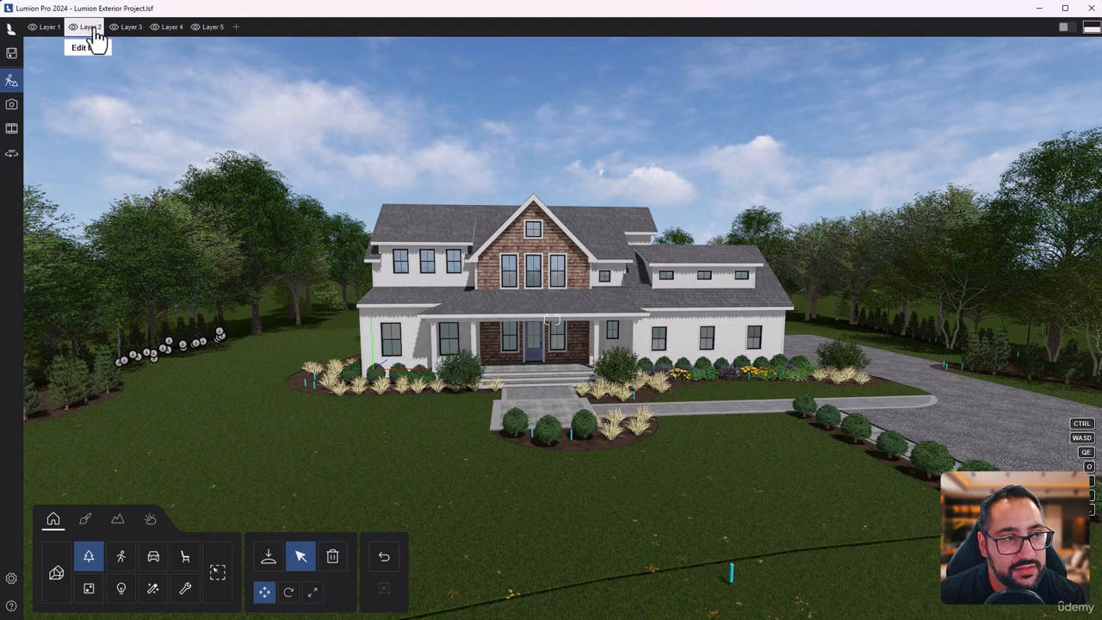
pyautogui.click(95, 38)
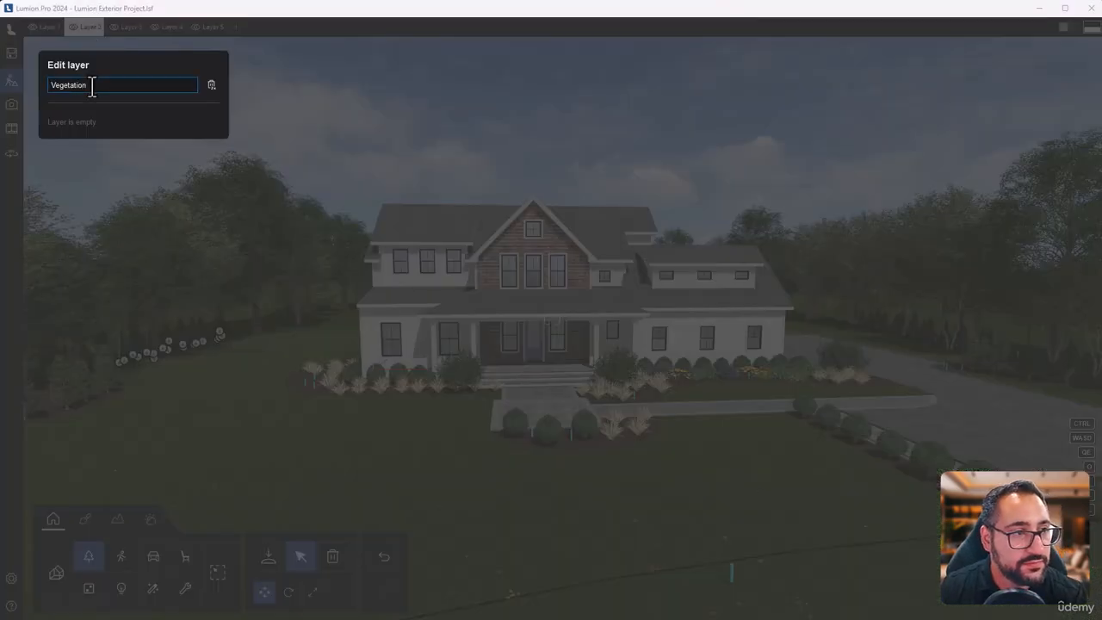
pyautogui.write('Vegetation')
pyautogui.press('Return')
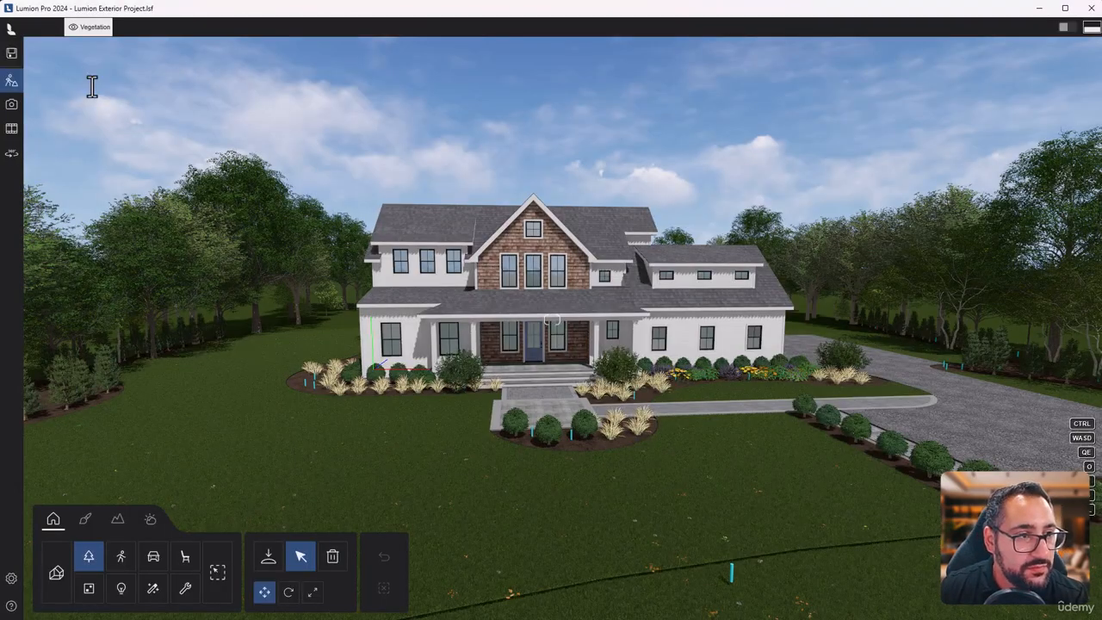
# Step: Select all nature objects in the scene and move them to the Vegetation layer
pyautogui.click(957, 354)
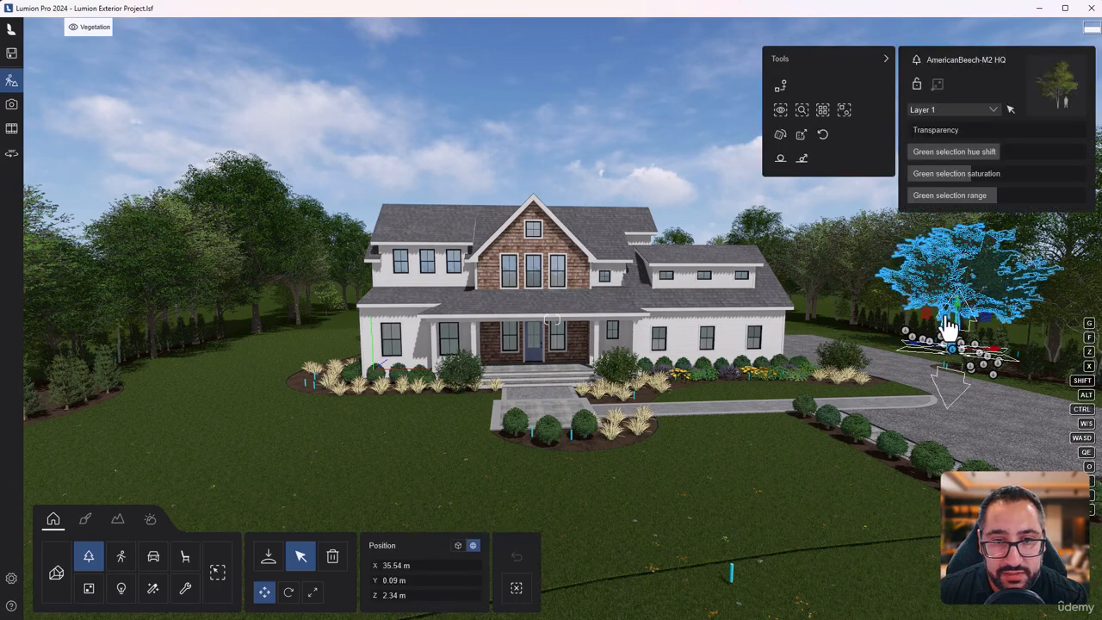
pyautogui.click(845, 114)
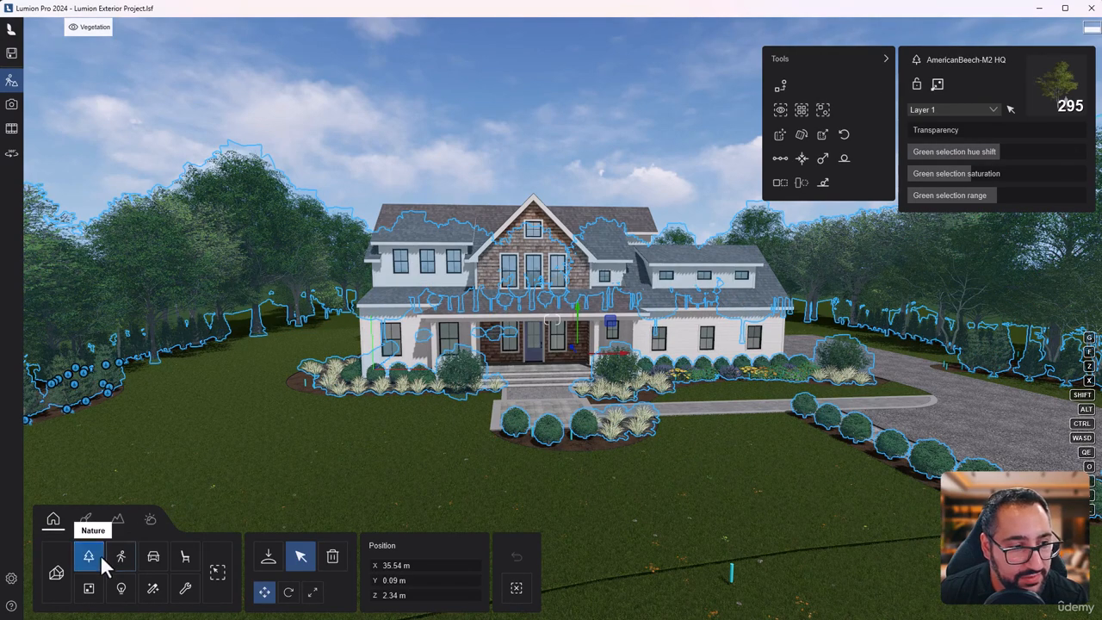
pyautogui.click(954, 110)
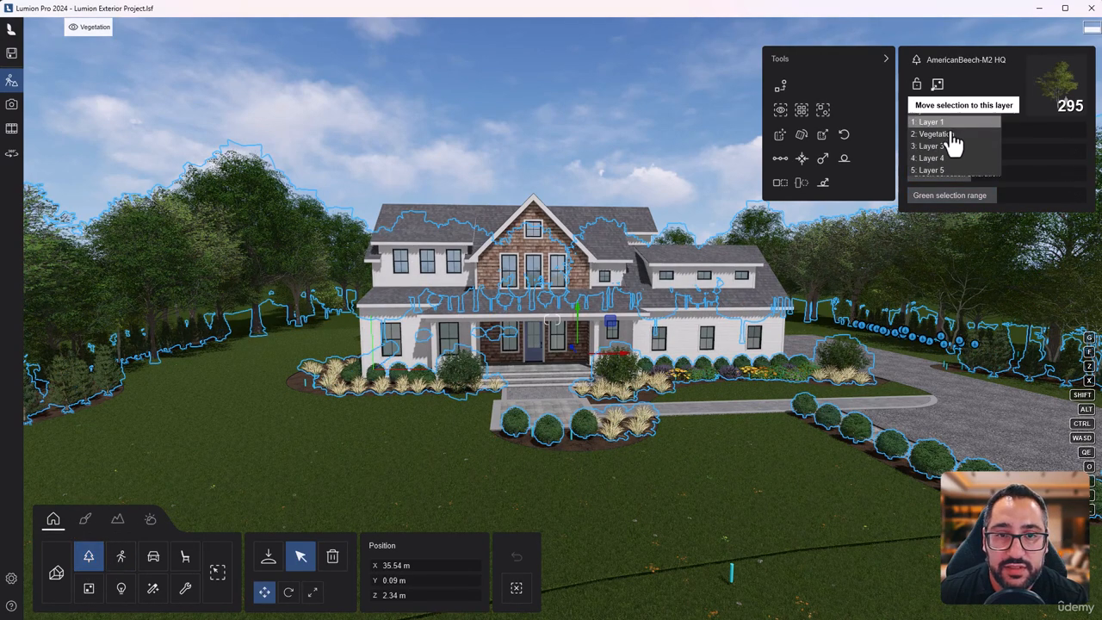
pyautogui.click(946, 135)
# Step: Make Layer 1 the current layer and check the Vegetation layer by hiding and showing it
pyautogui.moveTo(61, 46)
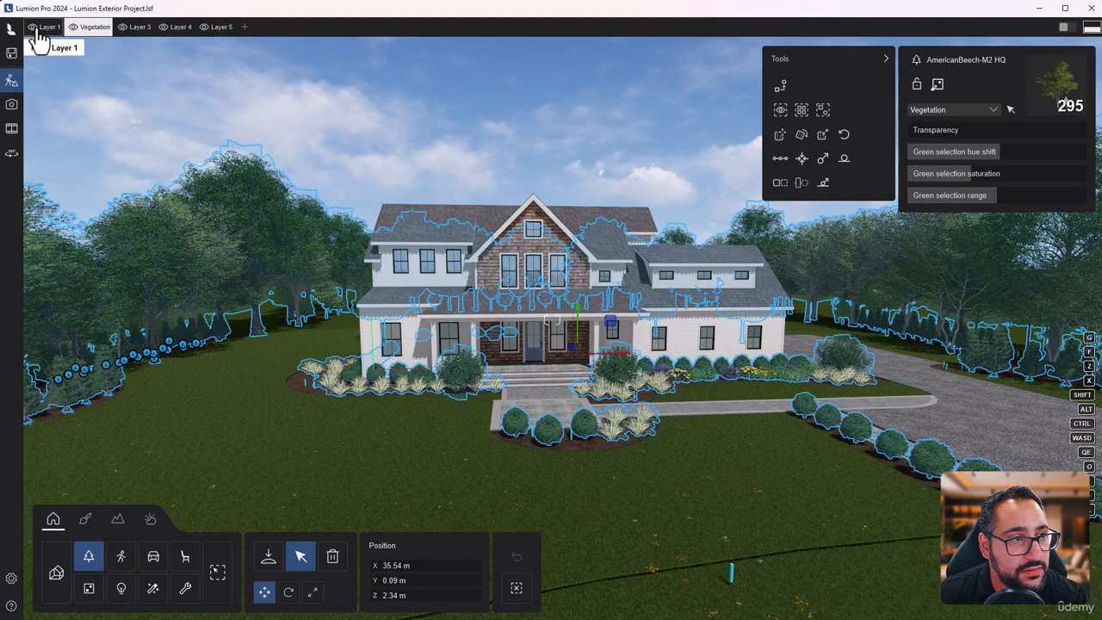
pyautogui.click(51, 33)
pyautogui.click(47, 32)
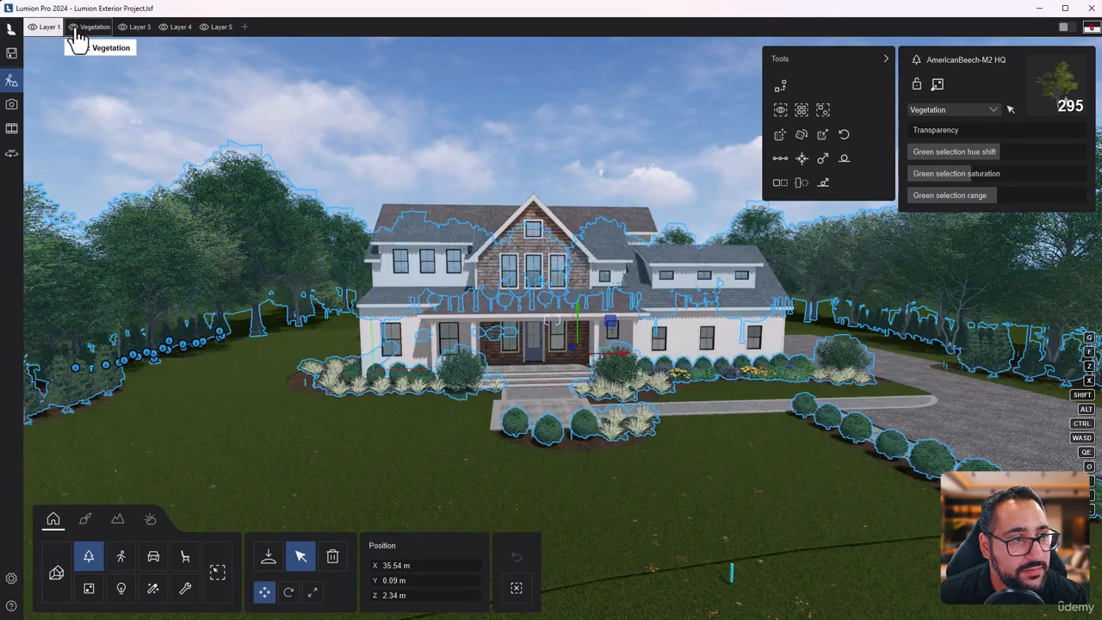
pyautogui.click(79, 31)
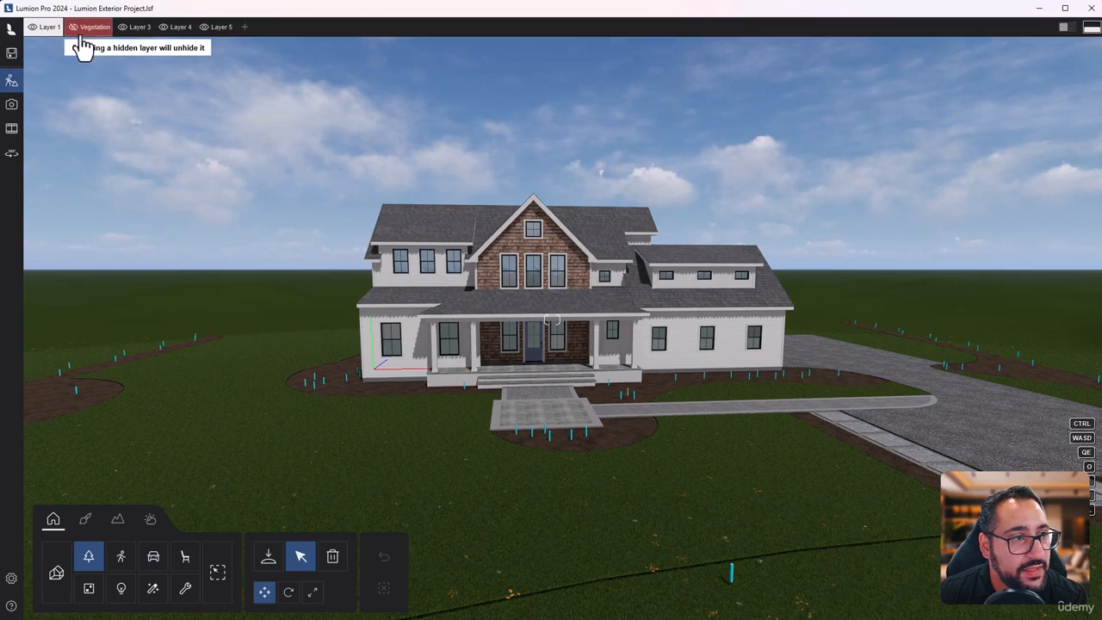
pyautogui.click(77, 32)
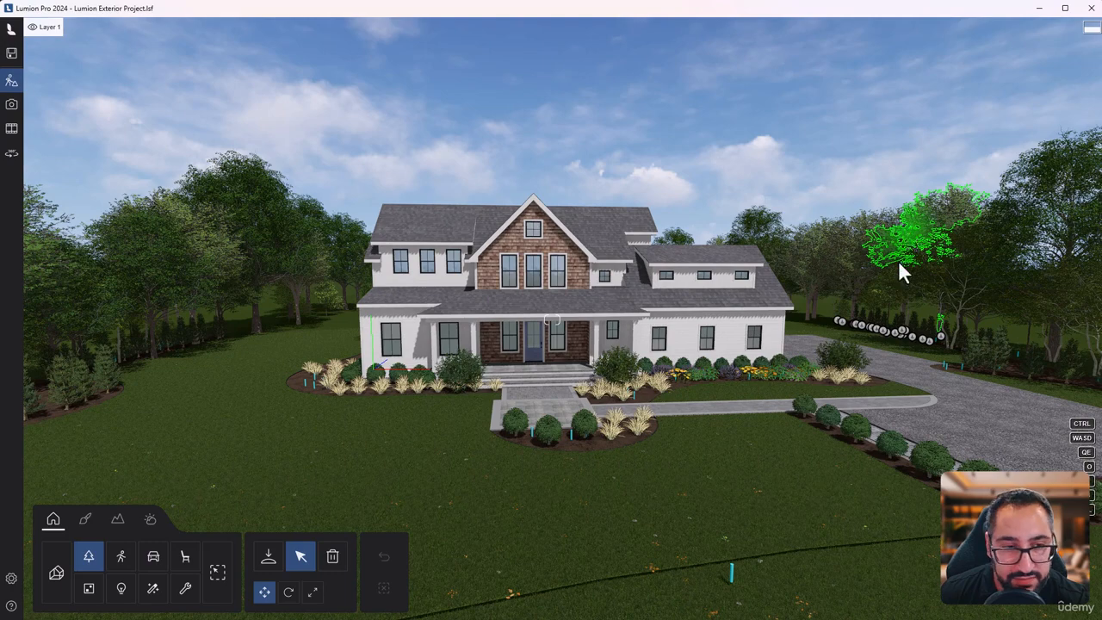
pyautogui.moveTo(926, 321); pyautogui.dragTo(884, 314, button='right')
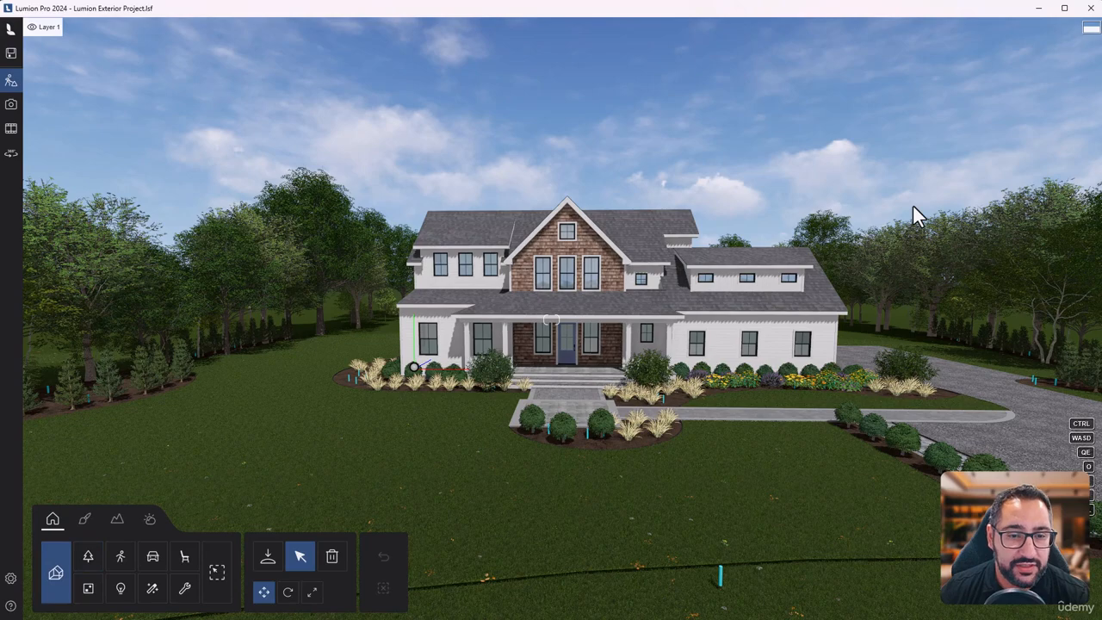
# Step: Compare the aerial view of the house and its tree line with the reference photo Exterior02.jpg
pyautogui.press('s')
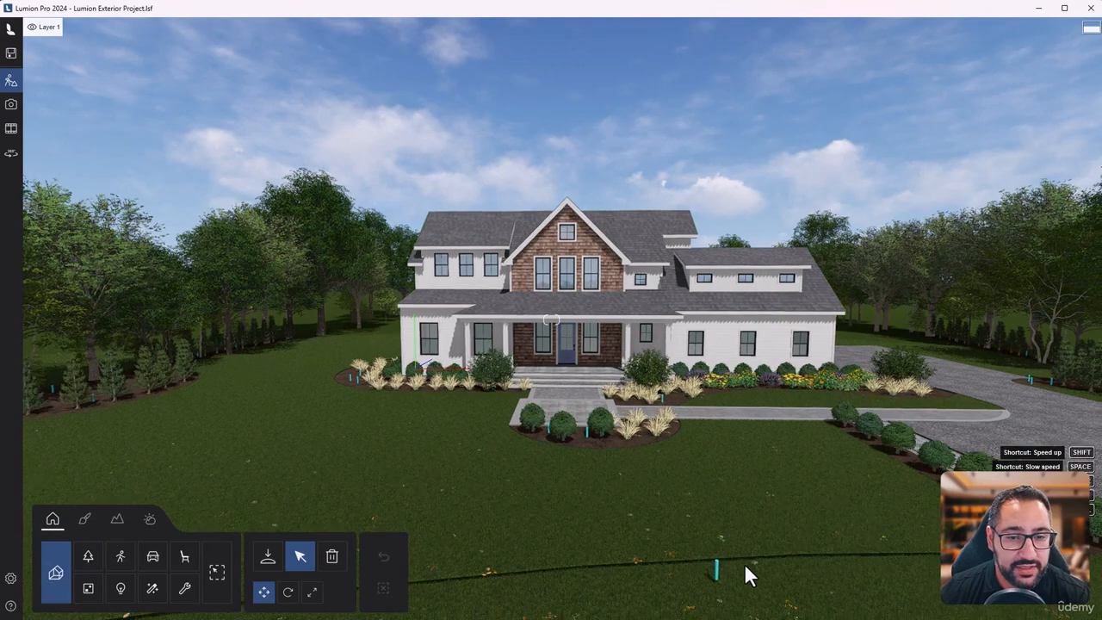
pyautogui.press('q')
pyautogui.moveTo(743, 563); pyautogui.dragTo(726, 618, button='right')
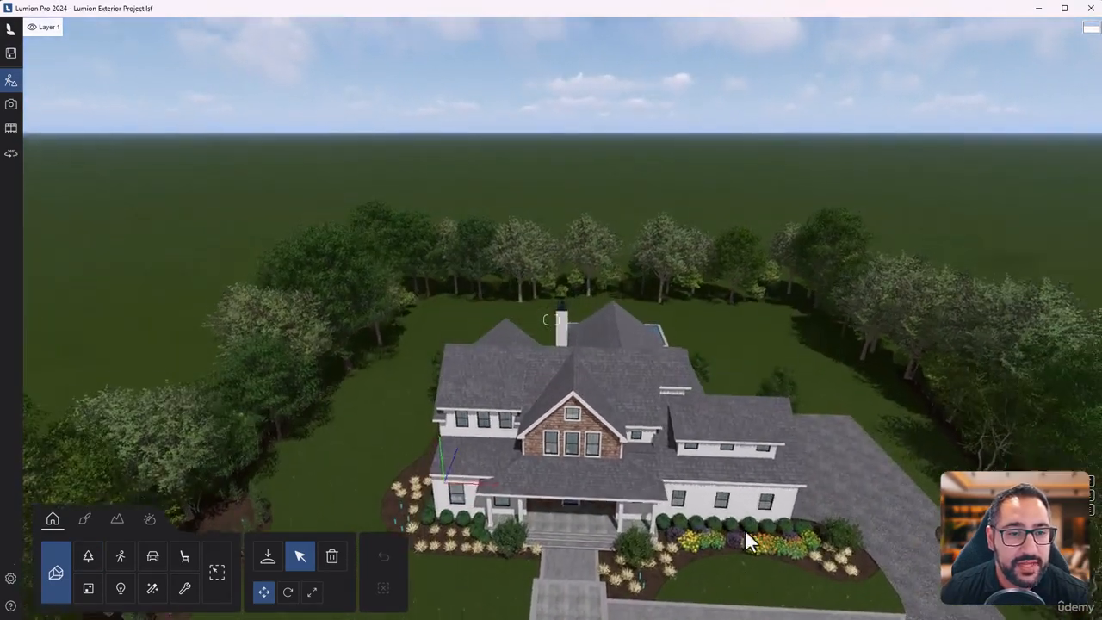
pyautogui.hotkey('alt', 'Tab')
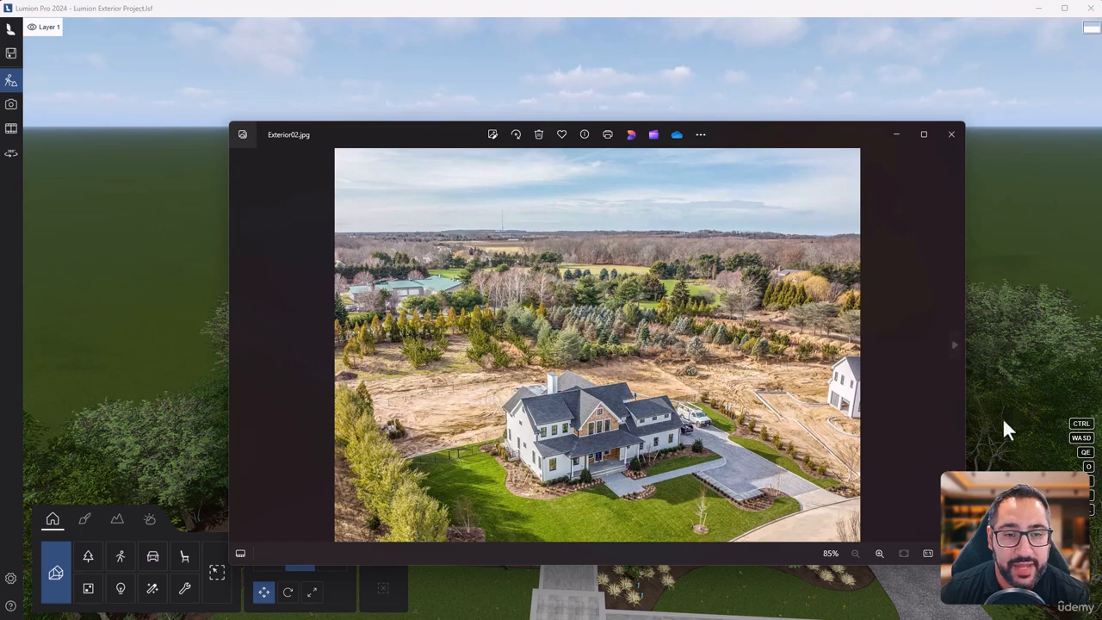
pyautogui.click(1018, 401)
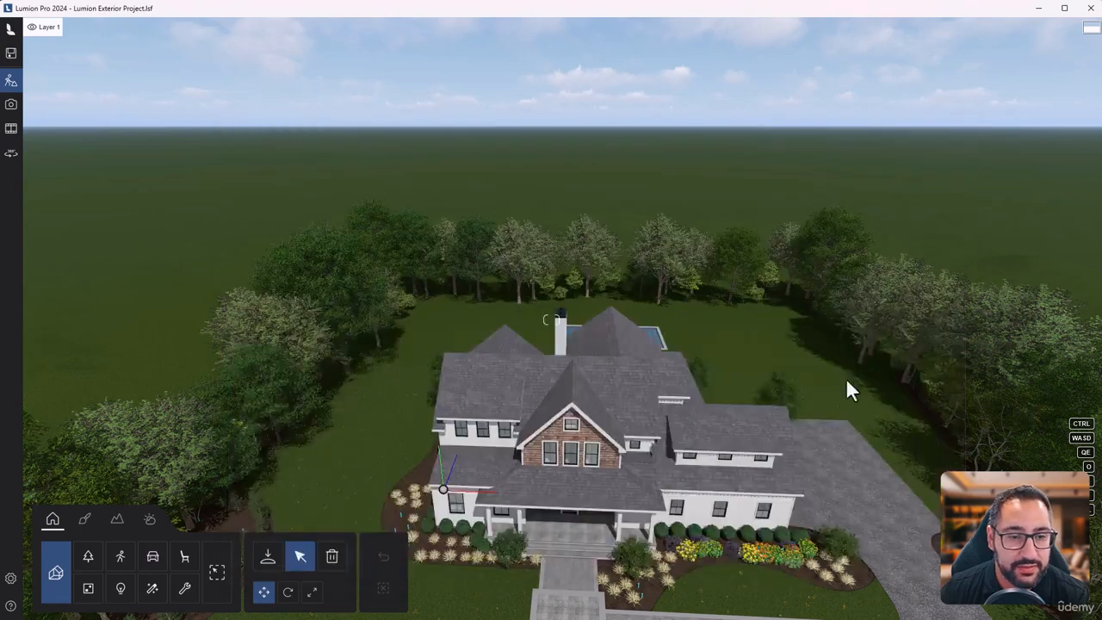
pyautogui.moveTo(845, 376); pyautogui.dragTo(859, 451, button='right')
pyautogui.press('w')
pyautogui.moveTo(551, 320); pyautogui.dragTo(556, 284, button='right')
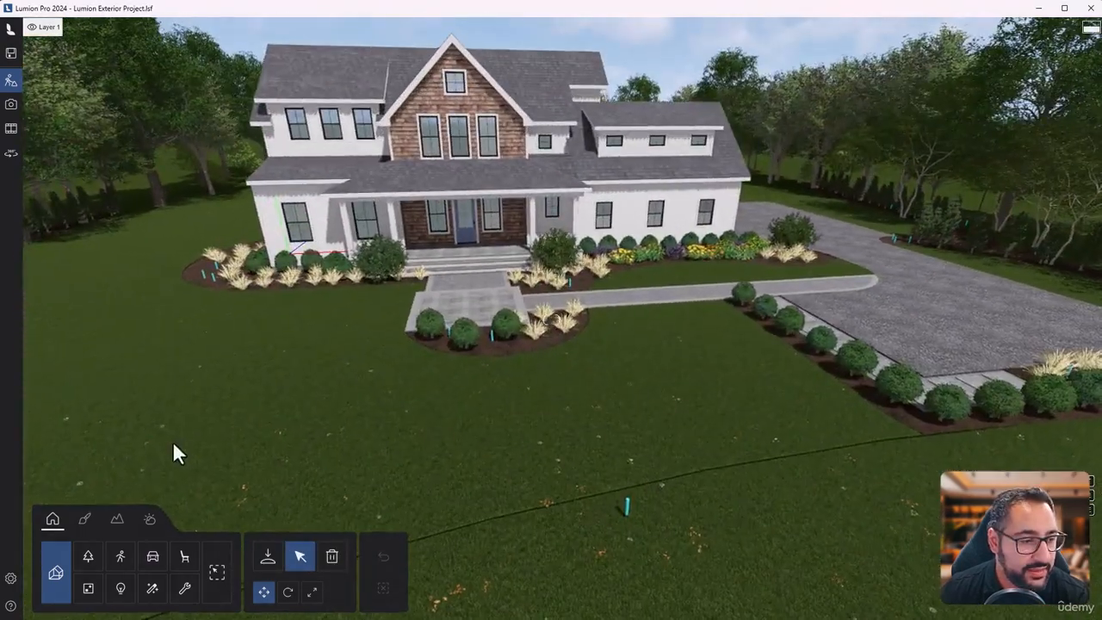
# Step: Show the nature objects, check the Vegetation layer by hiding and showing it, and make Vegetation the current layer
pyautogui.click(88, 561)
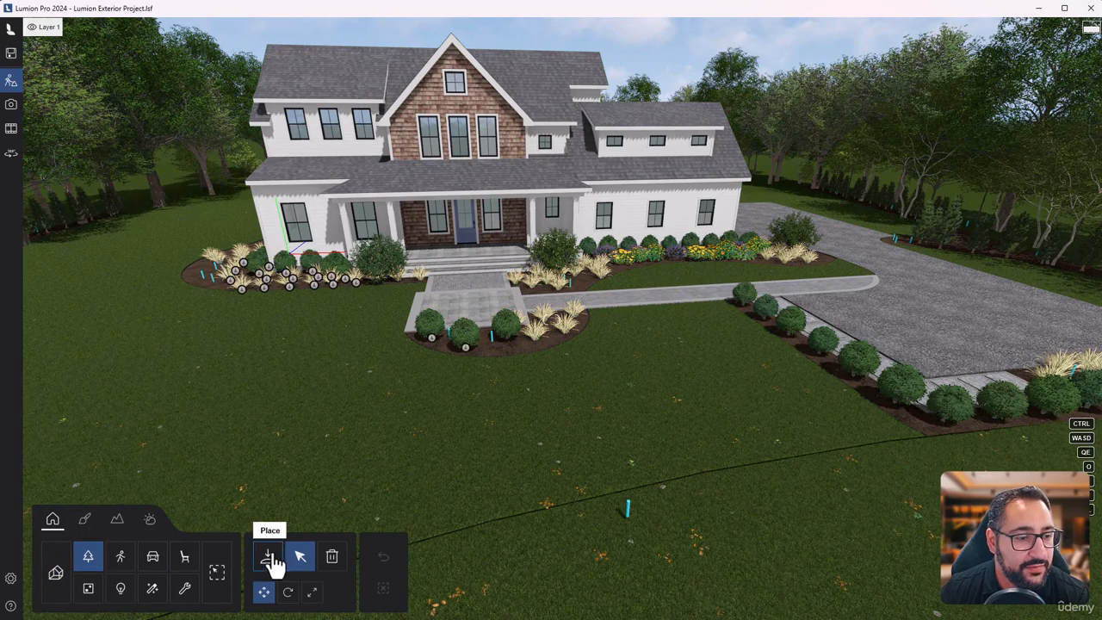
pyautogui.moveTo(54, 44)
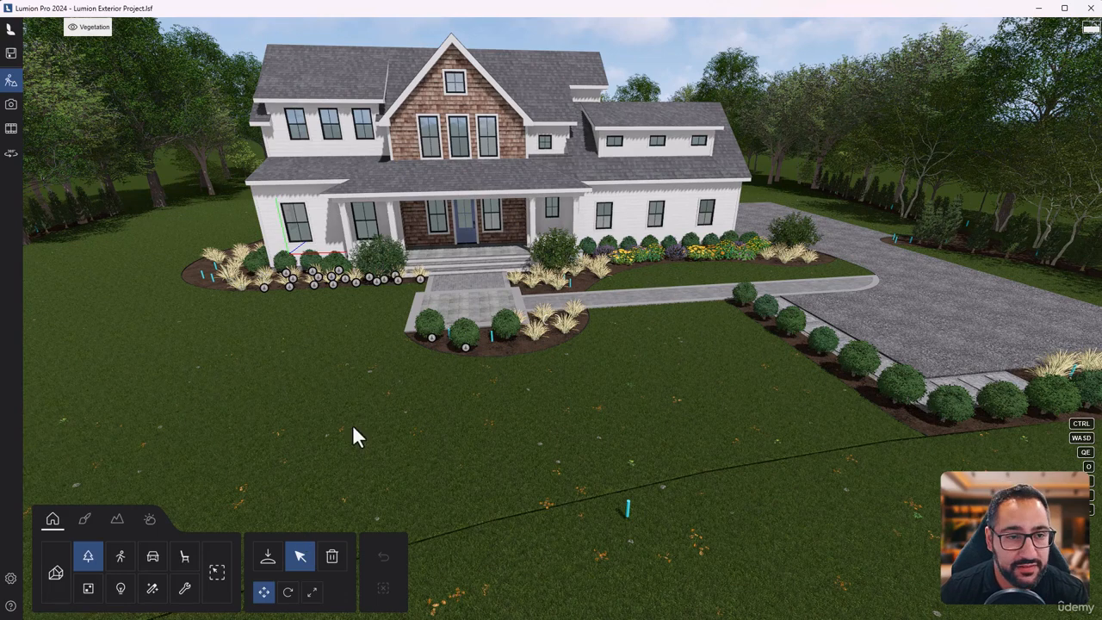
pyautogui.click(68, 28)
pyautogui.click(71, 27)
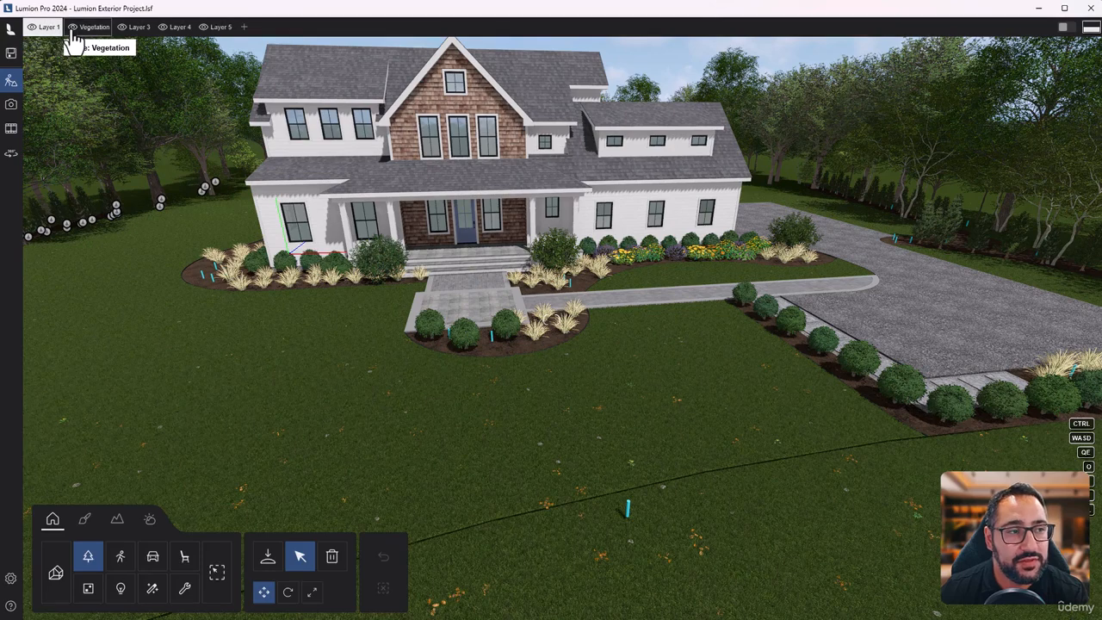
pyautogui.click(74, 34)
pyautogui.click(72, 31)
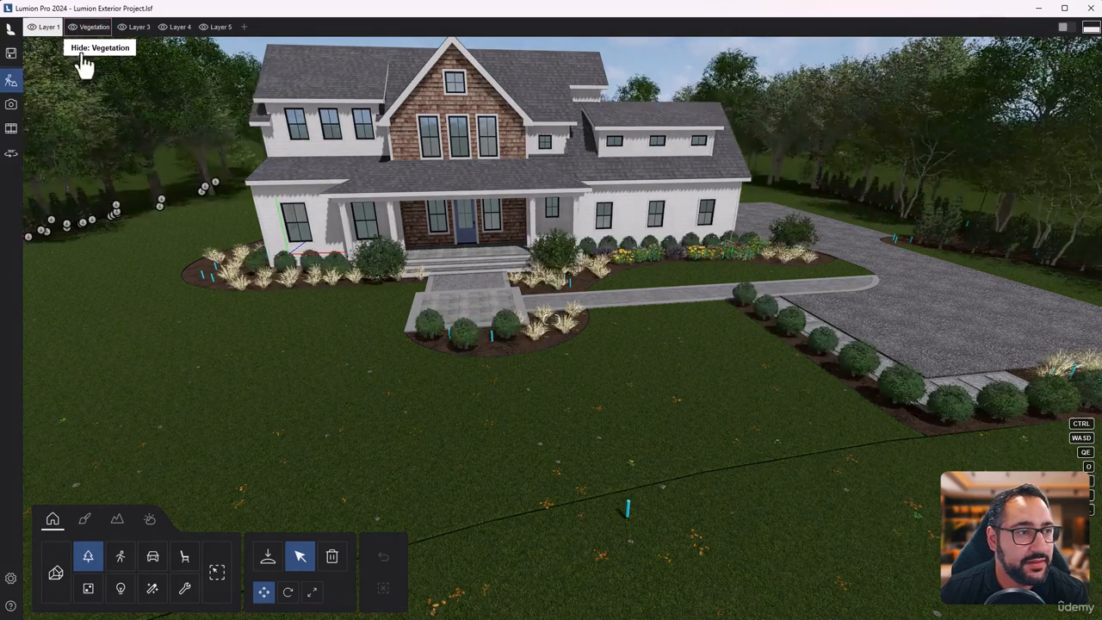
pyautogui.moveTo(683, 445); pyautogui.dragTo(603, 482, button='right')
pyautogui.click(95, 31)
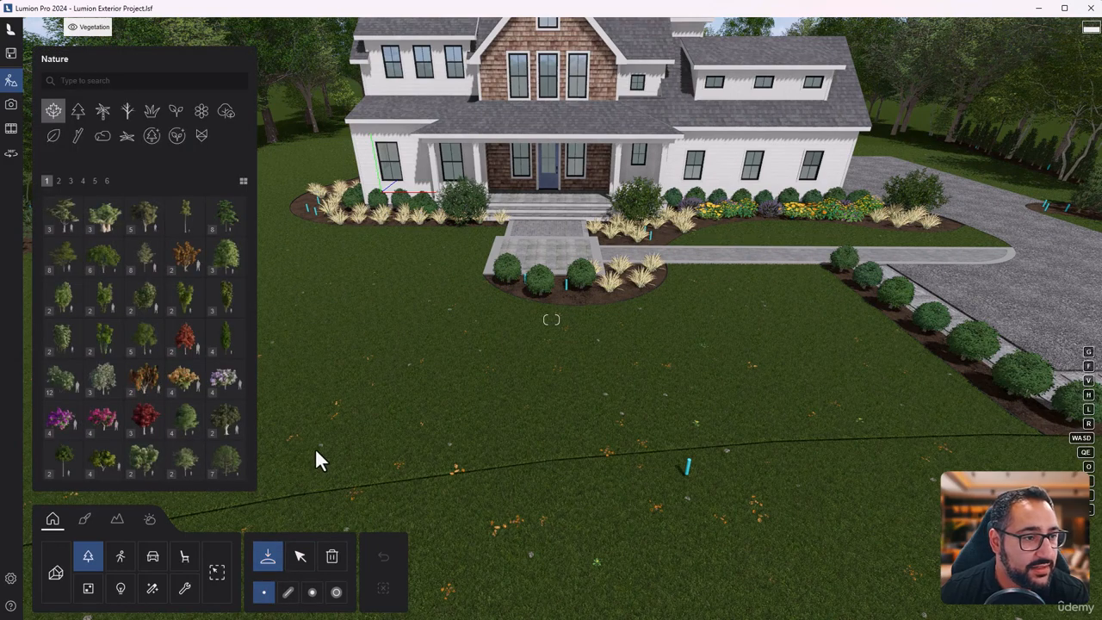
# Step: Place AmericanSycamore-S2 HQ trees on the front lawn, beyond the driveway's end and beside the driveway's corner bed
pyautogui.click(145, 268)
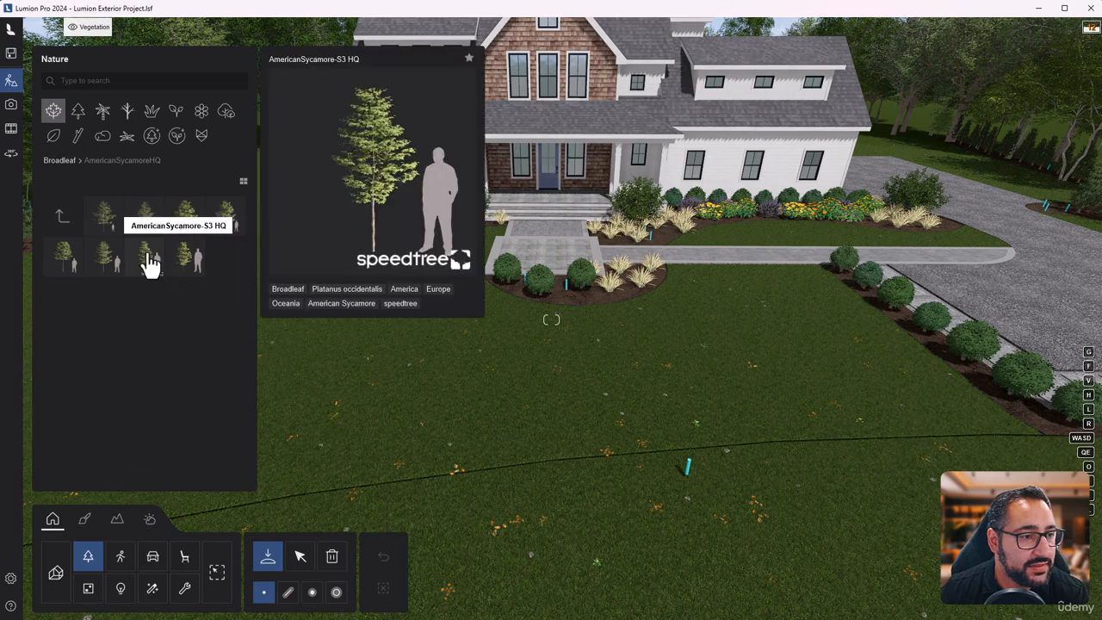
pyautogui.click(115, 274)
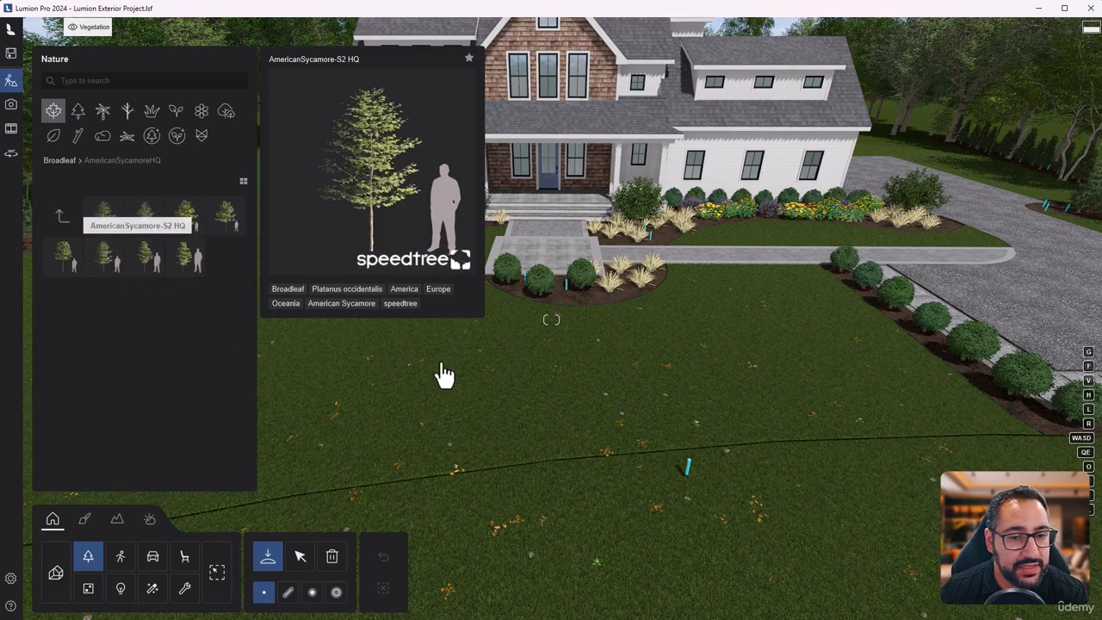
pyautogui.click(680, 464)
pyautogui.moveTo(758, 457); pyautogui.dragTo(1023, 321, button='right')
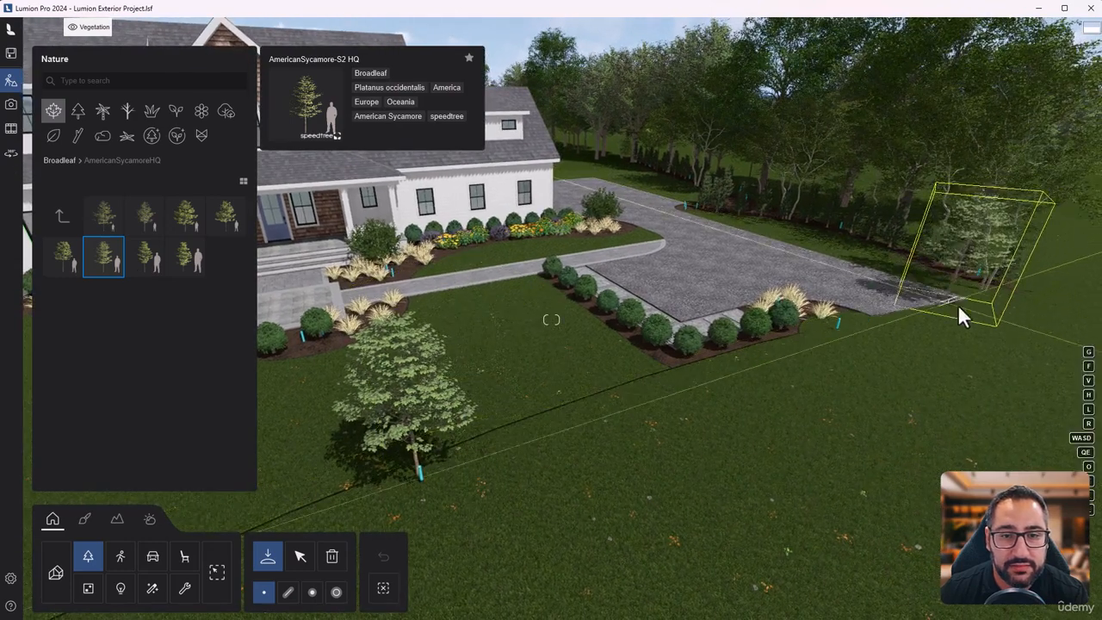
pyautogui.click(997, 310)
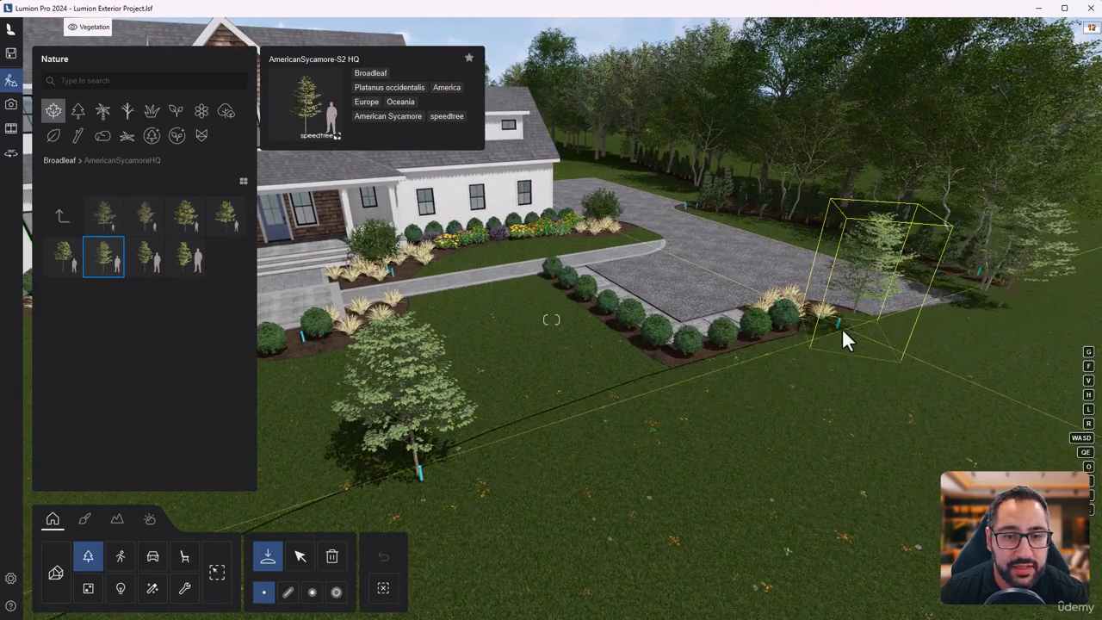
pyautogui.click(857, 349)
# Step: Place more AmericanSycamore-S2 HQ trees across the front lawn toward the evergreen-lined side bed
pyautogui.moveTo(857, 349); pyautogui.dragTo(568, 354, button='right')
pyautogui.press('a')
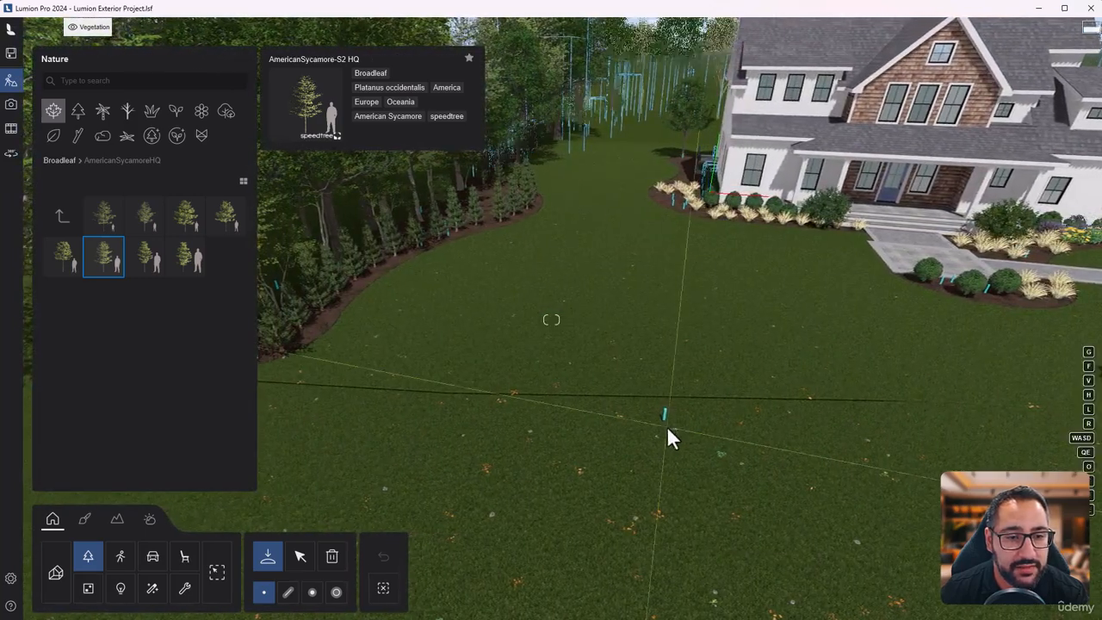
pyautogui.click(668, 425)
pyautogui.press('a')
pyautogui.moveTo(594, 420); pyautogui.dragTo(727, 381, button='right')
pyautogui.click(318, 402)
# Step: Try a CanopyCluster2-Pine RT tree cluster on the open ground behind the rear tree line
pyautogui.press('w')
pyautogui.press('q')
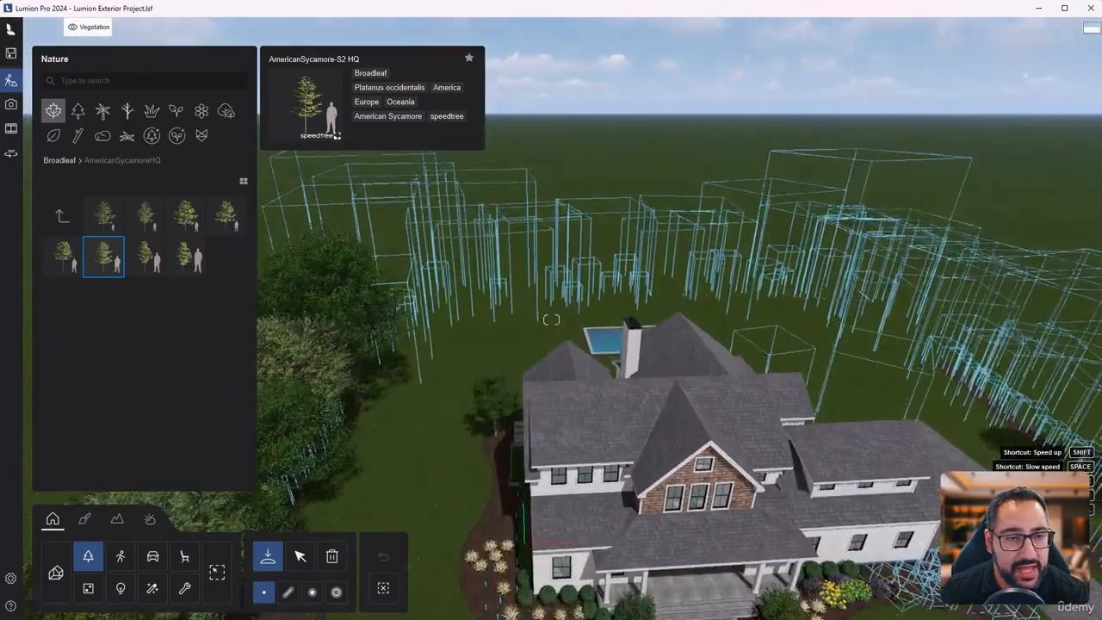
pyautogui.press('w')
pyautogui.press('q')
pyautogui.moveTo(551, 319); pyautogui.dragTo(545, 337, button='right')
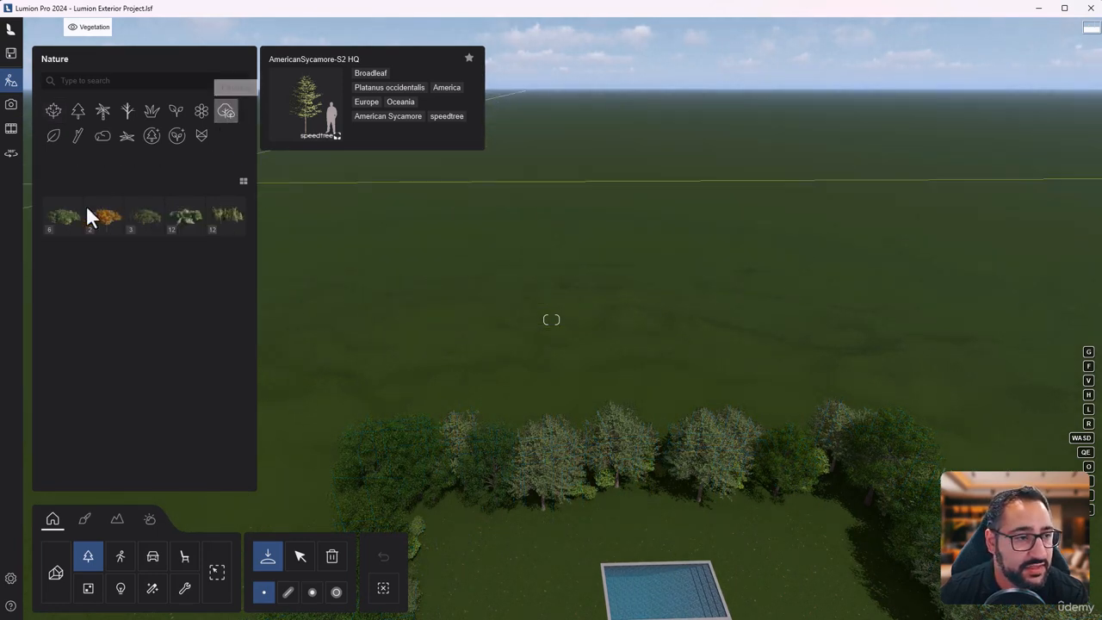
pyautogui.moveTo(66, 233)
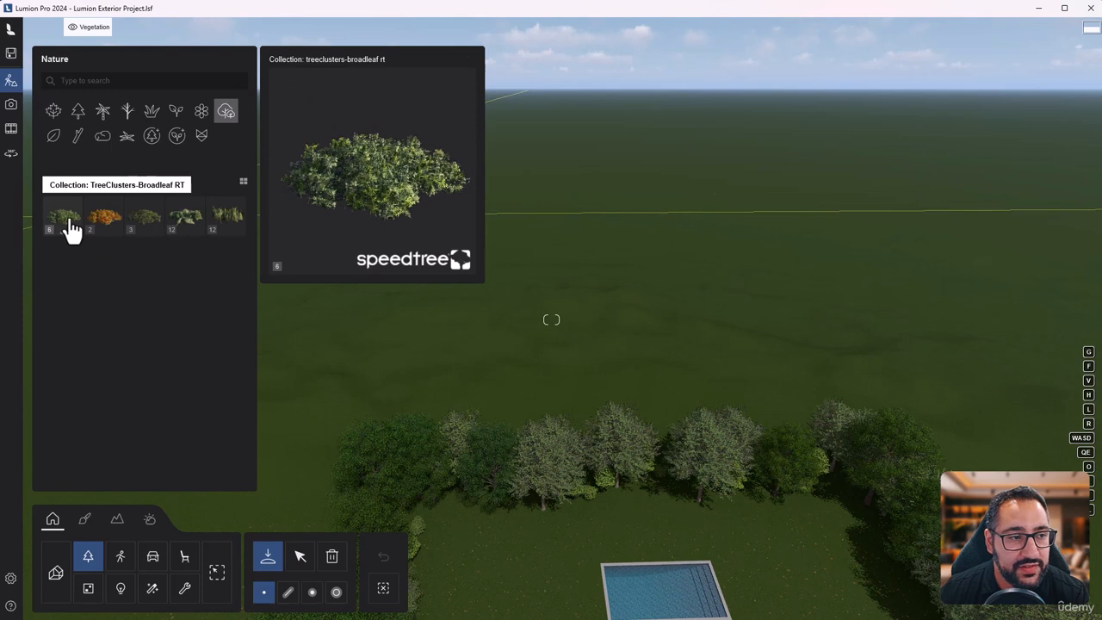
pyautogui.click(151, 228)
pyautogui.moveTo(156, 220)
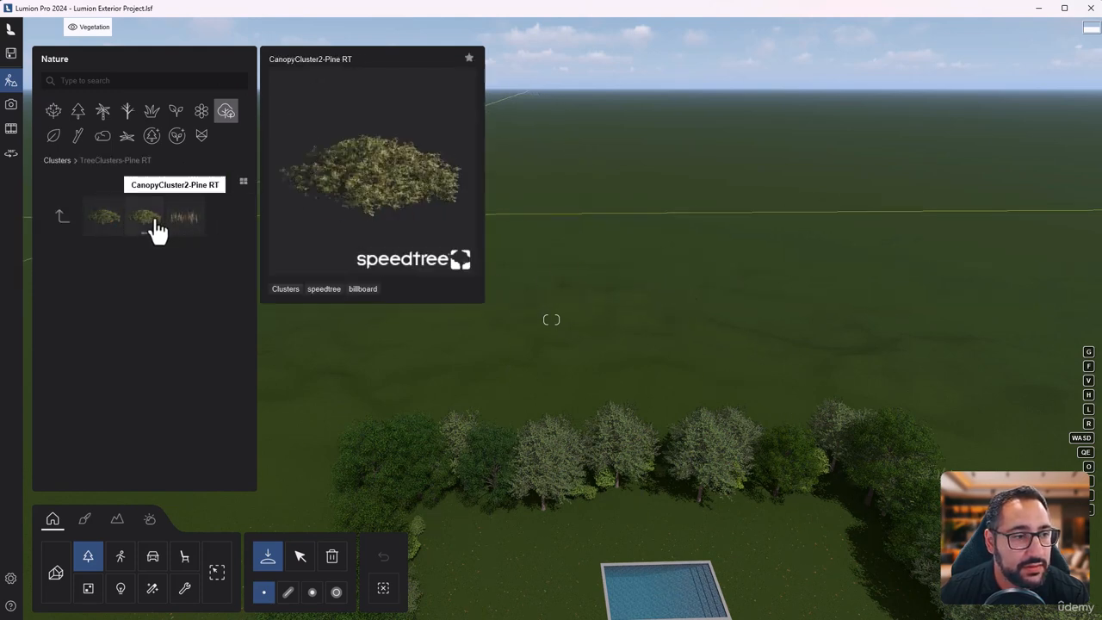
pyautogui.click(410, 267)
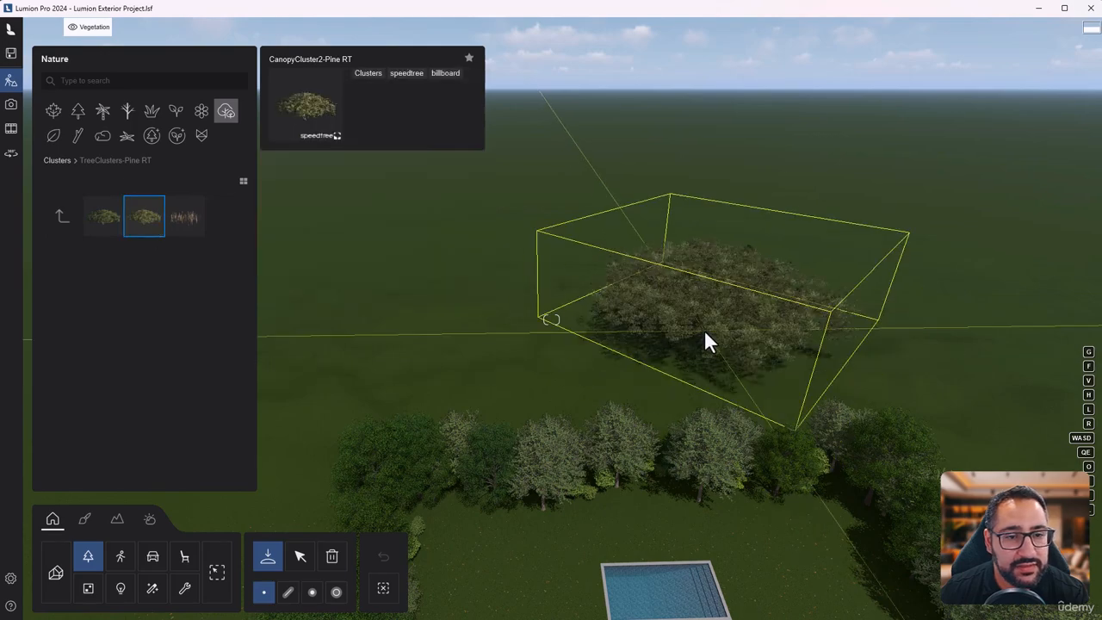
pyautogui.click(606, 309)
# Step: Inspect the placed pine canopy cluster up close and preview the other tree cluster options
pyautogui.press('w')
pyautogui.moveTo(606, 309)
pyautogui.mouseDown(button='right')
pyautogui.moveTo(605, 225)
pyautogui.moveTo(609, 322)
pyautogui.mouseUp(button='right')
pyautogui.press('w')
pyautogui.press('e')
pyautogui.press('q')
pyautogui.press('q')
pyautogui.moveTo(177, 231)
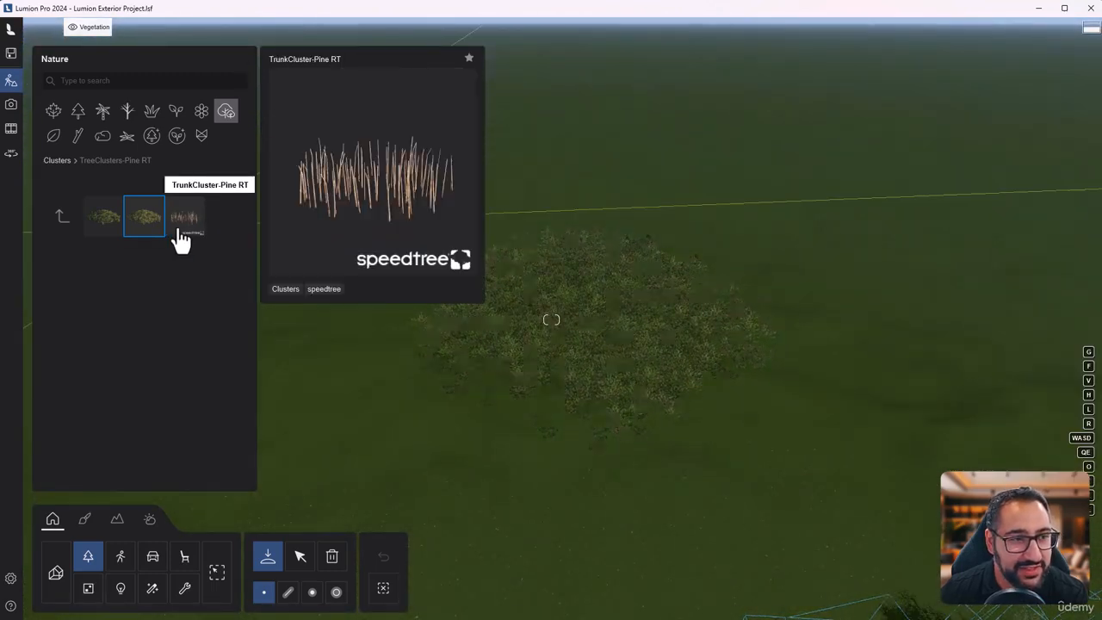
pyautogui.moveTo(103, 229)
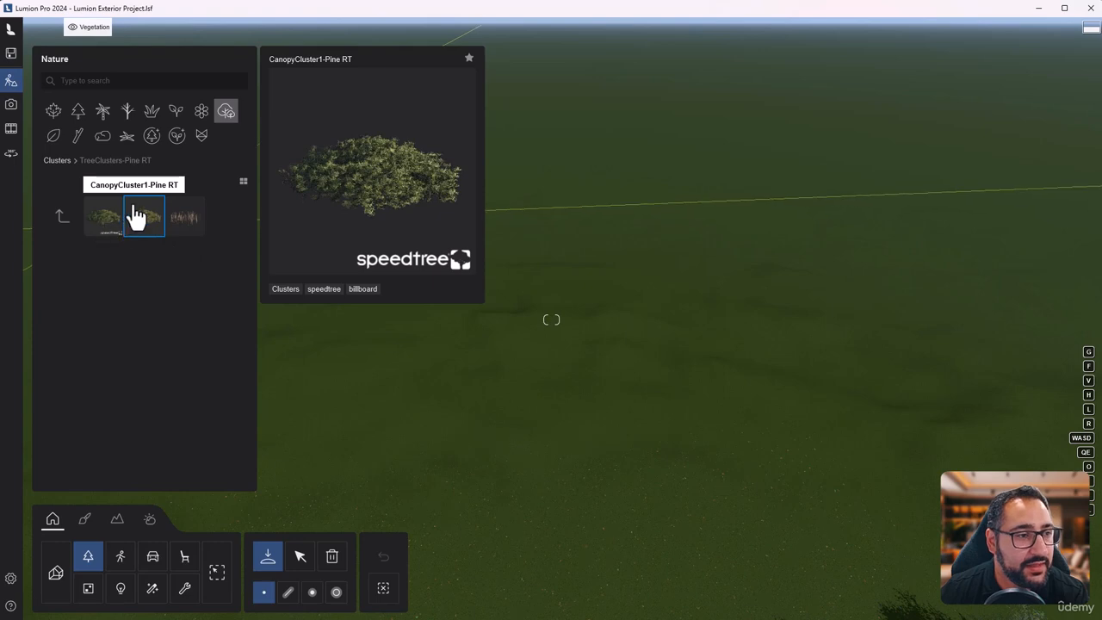
pyautogui.moveTo(235, 239)
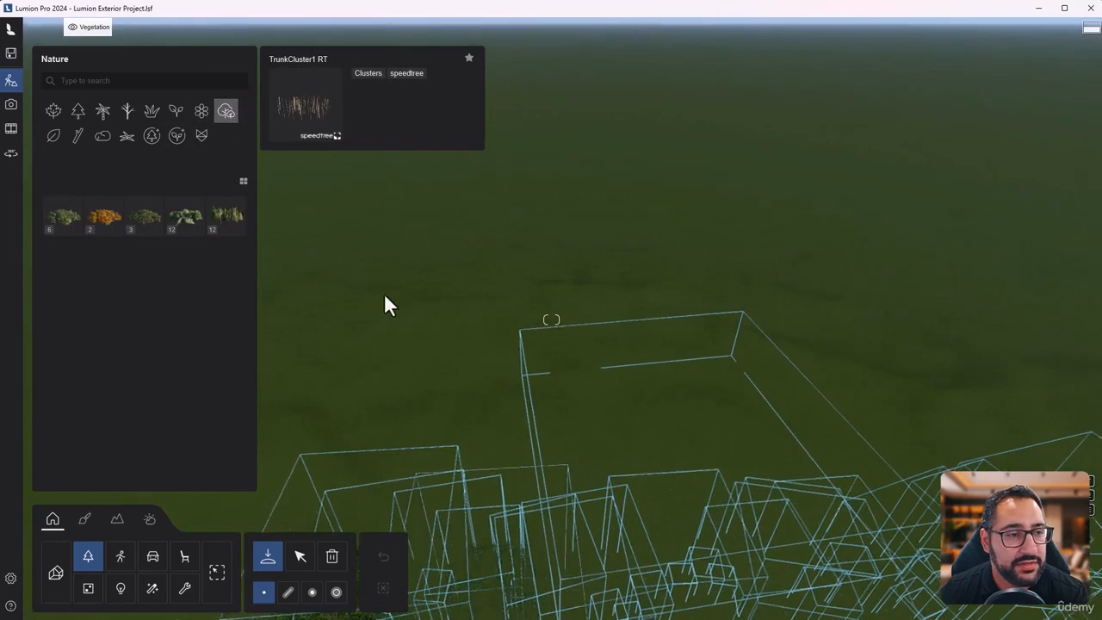
# Step: Place two TreeClusters2 Broadleaf Circle XL-RT clusters side by side behind the rear tree line
pyautogui.click(188, 234)
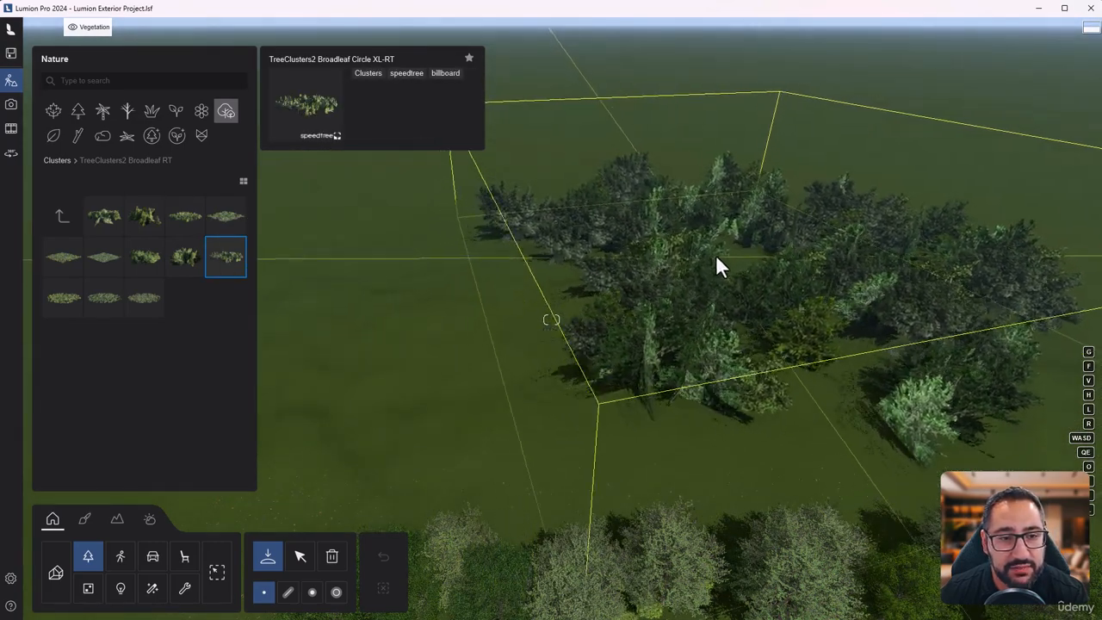
pyautogui.click(738, 255)
pyautogui.press('s')
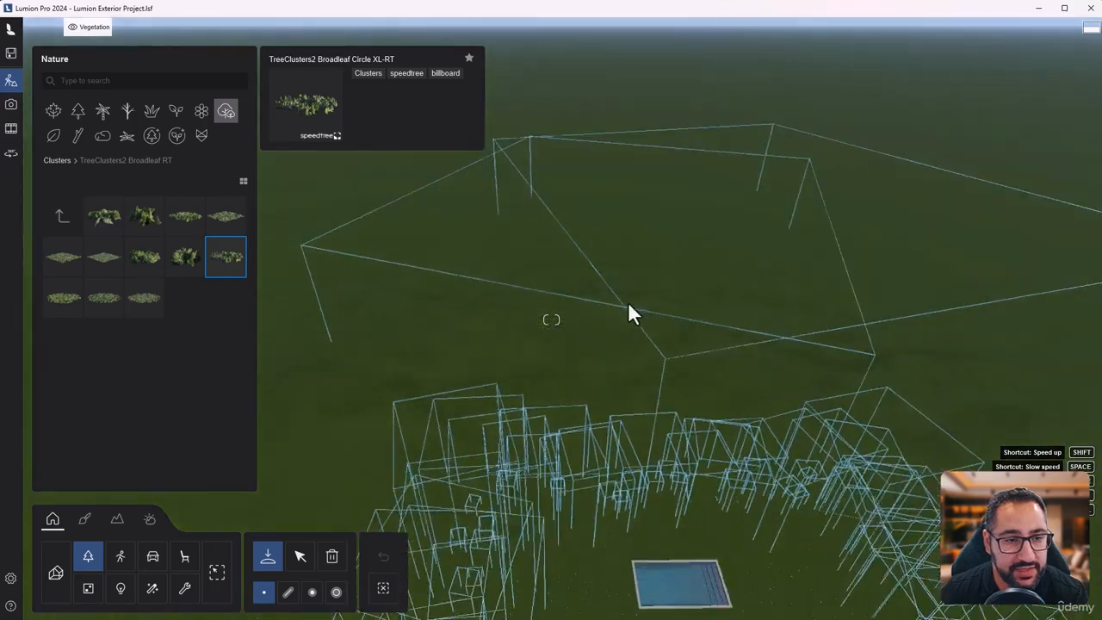
pyautogui.moveTo(627, 301); pyautogui.dragTo(568, 306, button='right')
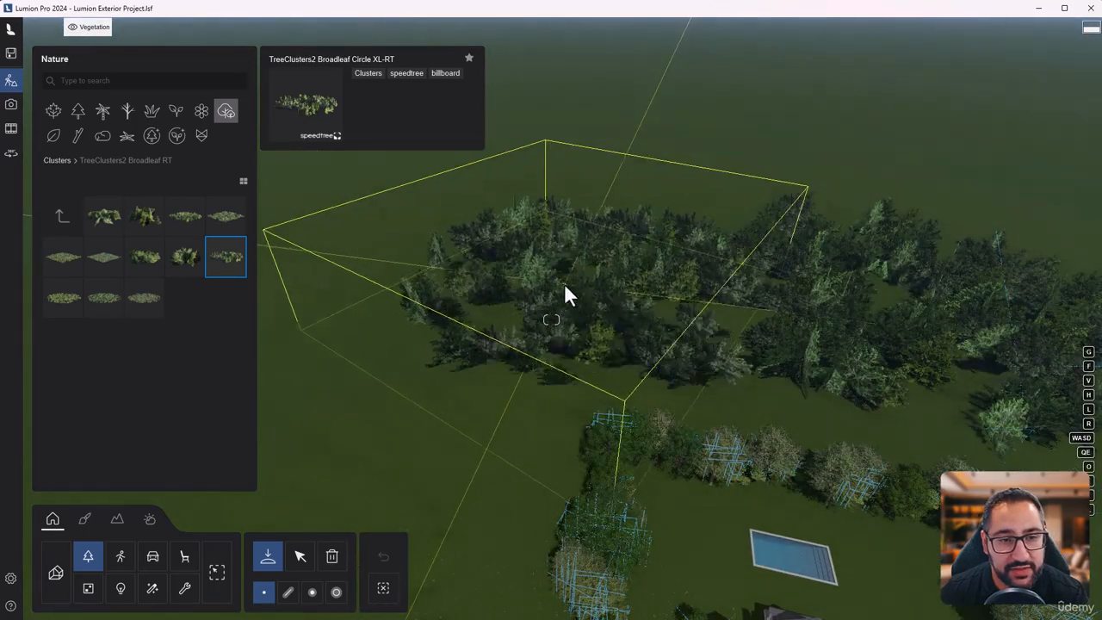
pyautogui.click(559, 290)
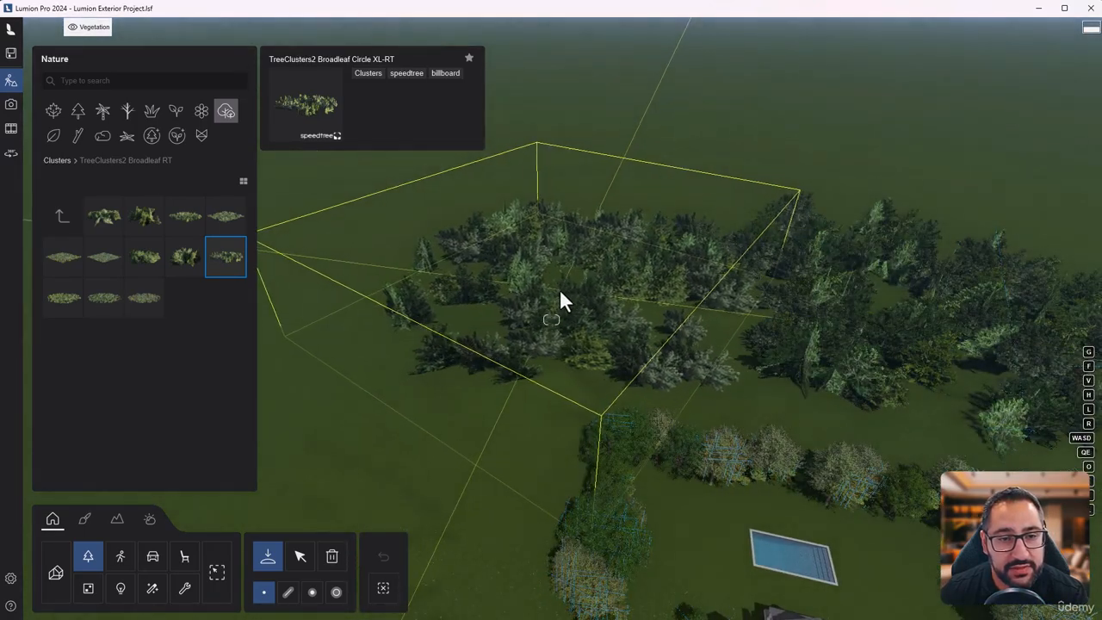
# Step: Extend the backdrop around the sides of the property with more TreeClusters2 Broadleaf Circle XL-RT clusters
pyautogui.click(817, 346)
pyautogui.press('s')
pyautogui.moveTo(817, 346); pyautogui.dragTo(865, 322, button='right')
pyautogui.moveTo(827, 391); pyautogui.dragTo(866, 423, button='right')
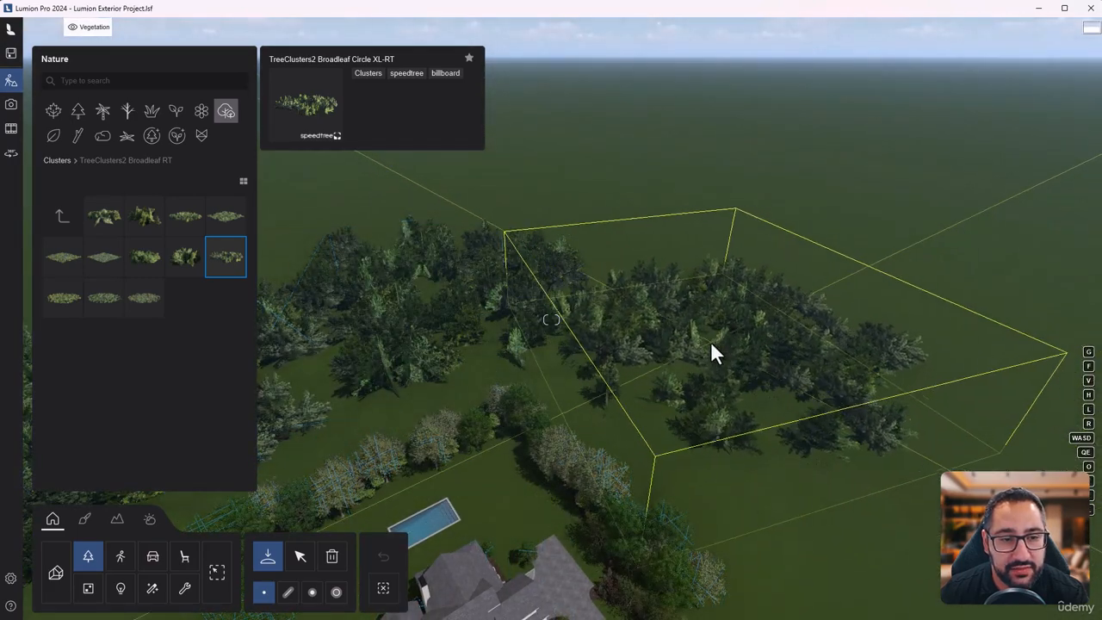
pyautogui.press('w')
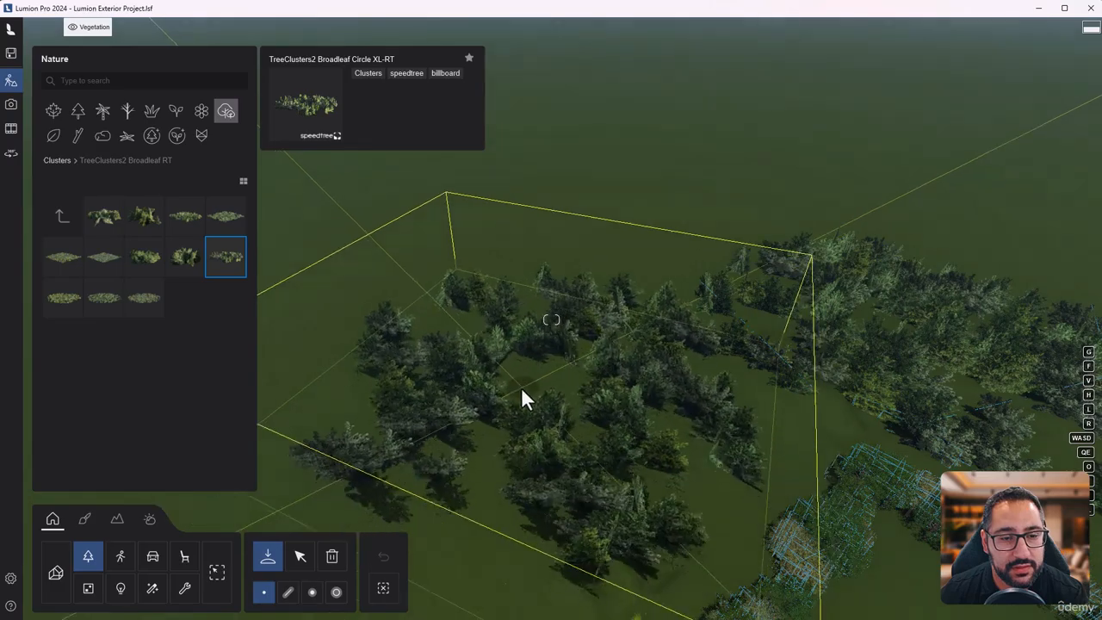
pyautogui.press('s')
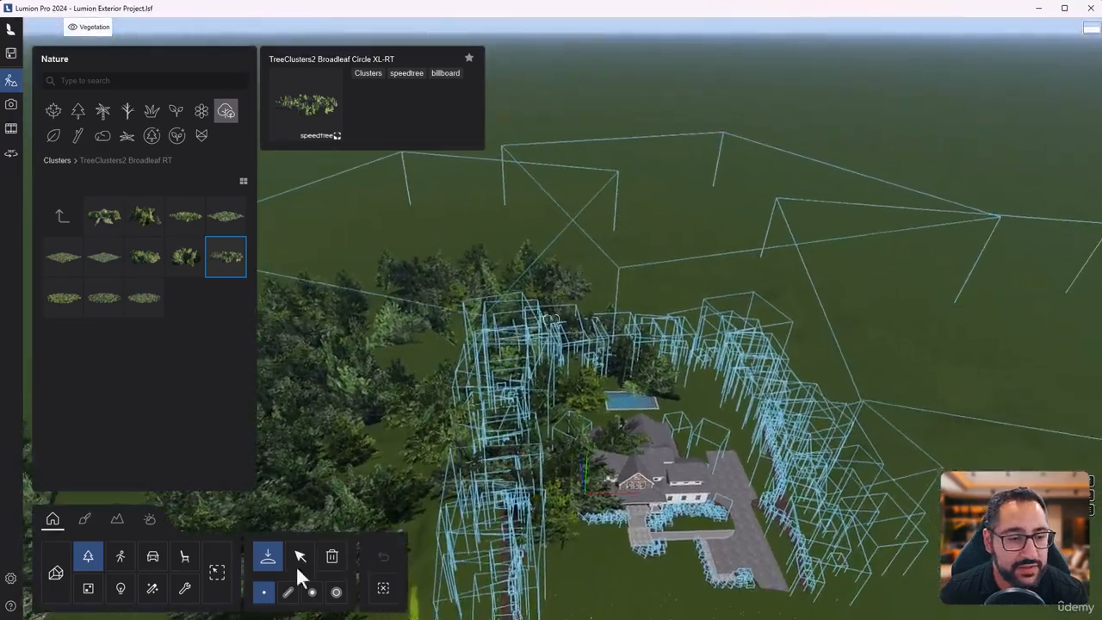
# Step: Stop placing clusters and examine the tree backdrop from eye level beside the house and from above the roof
pyautogui.click(301, 559)
pyautogui.press('w')
pyautogui.moveTo(752, 422); pyautogui.dragTo(451, 399, button='right')
pyautogui.press('w')
pyautogui.press('w')
pyautogui.press('e')
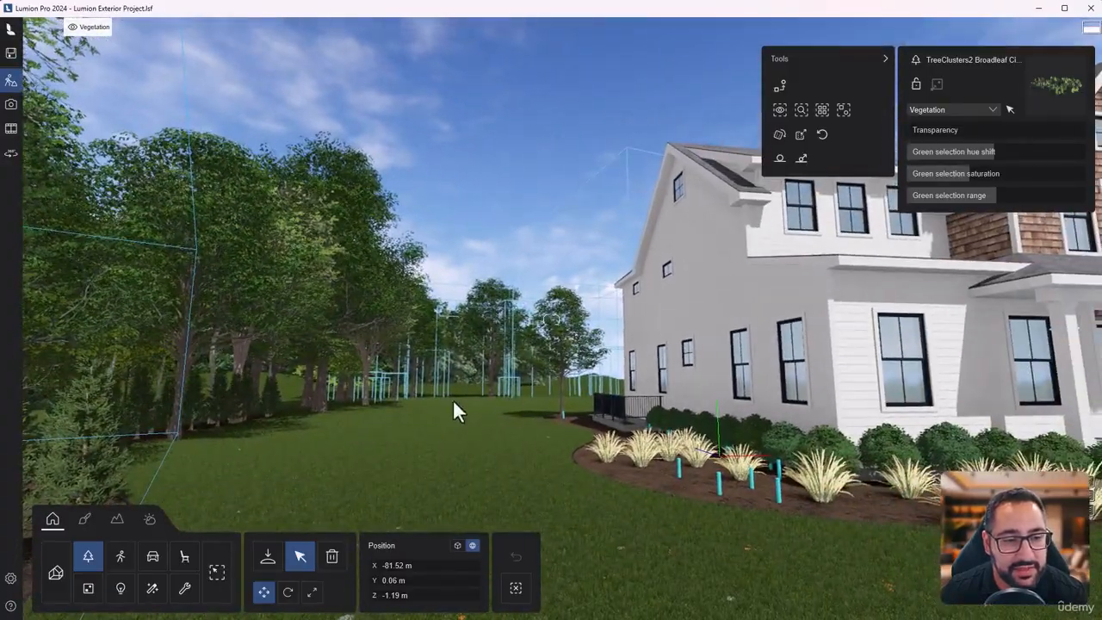
pyautogui.press('q')
pyautogui.moveTo(527, 390); pyautogui.dragTo(398, 498, button='right')
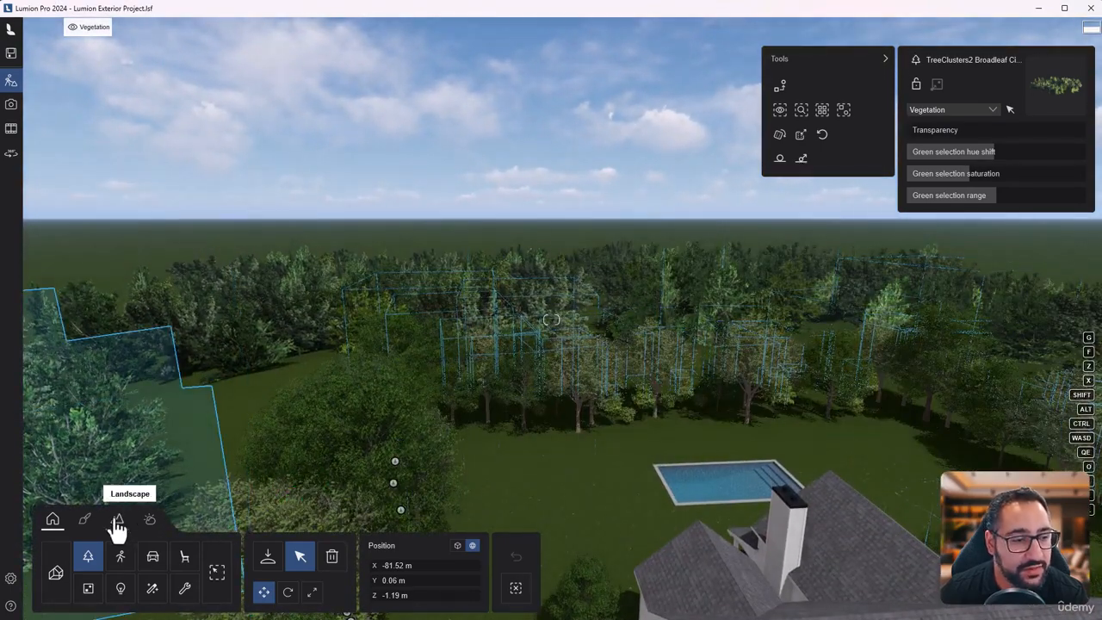
# Step: Switch to the landscape height-raising brush and survey the house, pool and surrounding tree backdrop from above
pyautogui.click(118, 522)
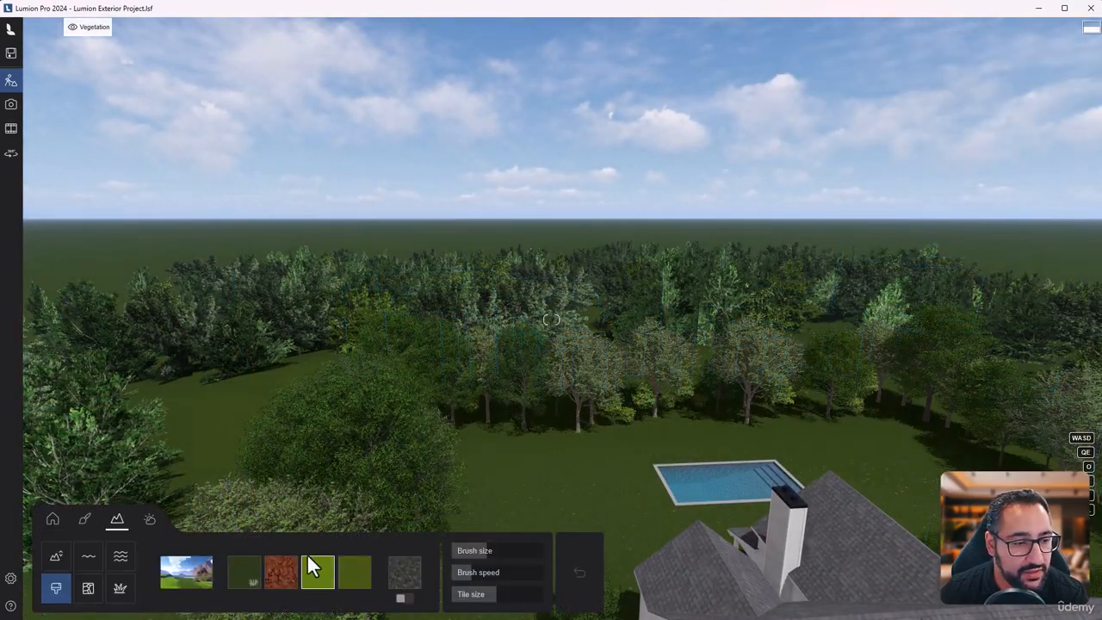
pyautogui.click(62, 560)
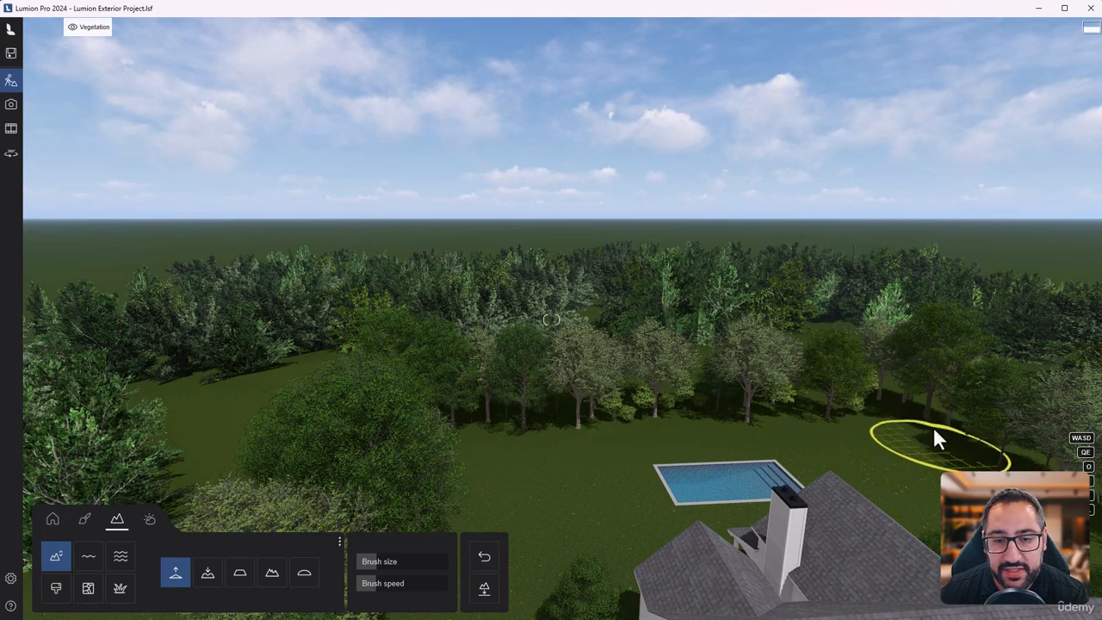
pyautogui.press('s')
pyautogui.moveTo(916, 435); pyautogui.dragTo(811, 430, button='right')
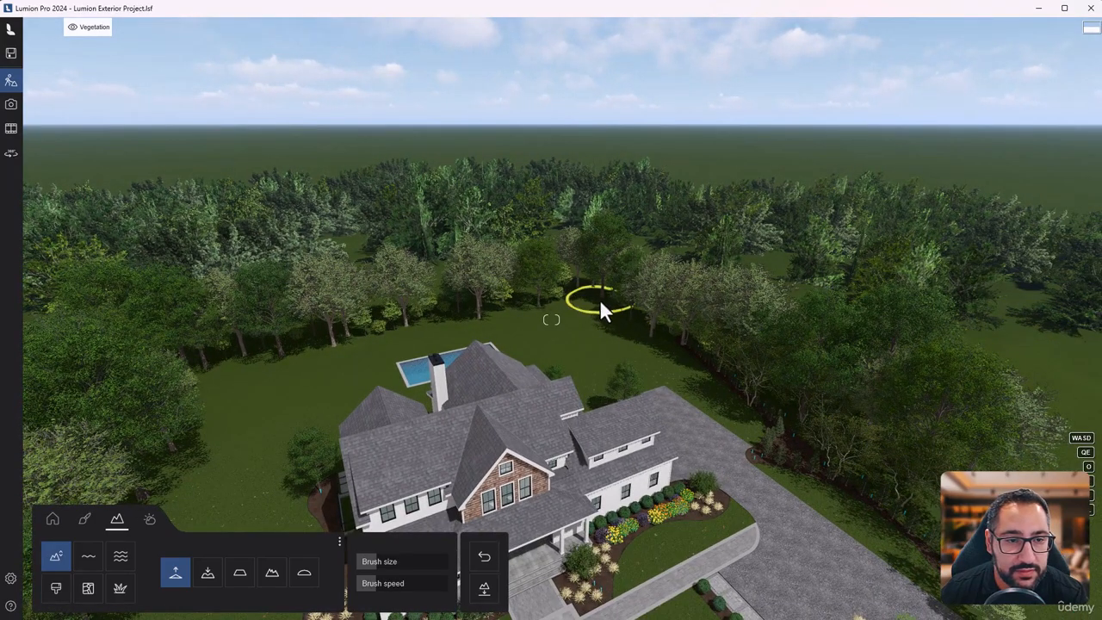
pyautogui.moveTo(625, 327); pyautogui.dragTo(458, 399, button='right')
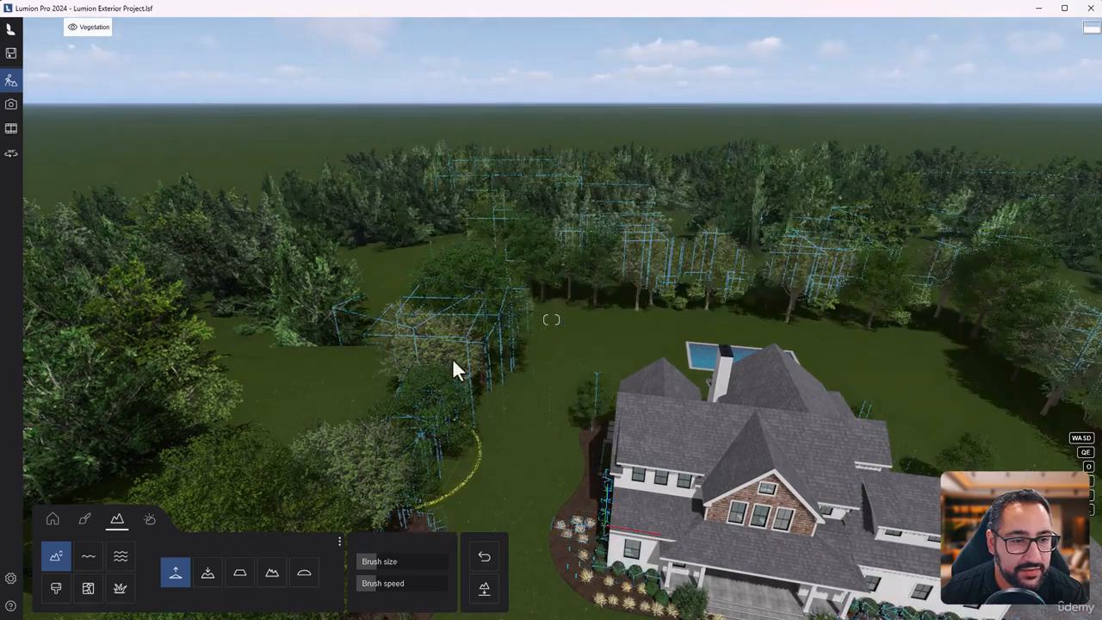
pyautogui.press('s')
pyautogui.moveTo(633, 315); pyautogui.dragTo(757, 265, button='right')
pyautogui.press('s')
pyautogui.moveTo(551, 320); pyautogui.dragTo(574, 280, button='right')
pyautogui.press('e')
pyautogui.press('e')
# Step: Assign the Invisible material to the cyan Tree marker surface in the front entry planting bed
pyautogui.moveTo(551, 319); pyautogui.dragTo(243, 486, button='right')
pyautogui.press('w')
pyautogui.press('a')
pyautogui.press('w')
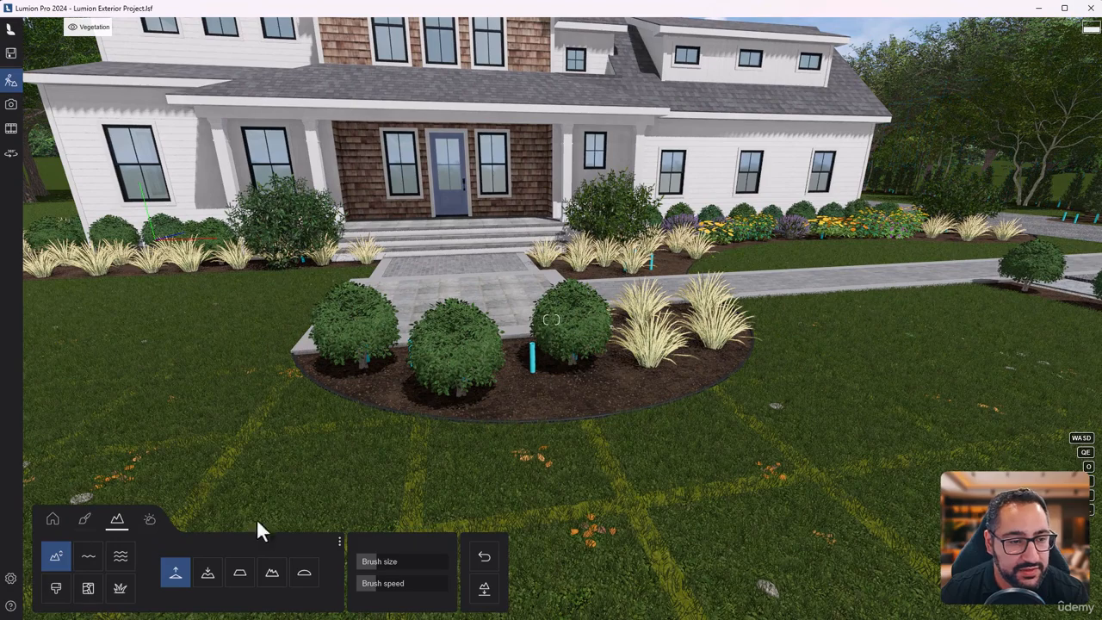
pyautogui.click(92, 534)
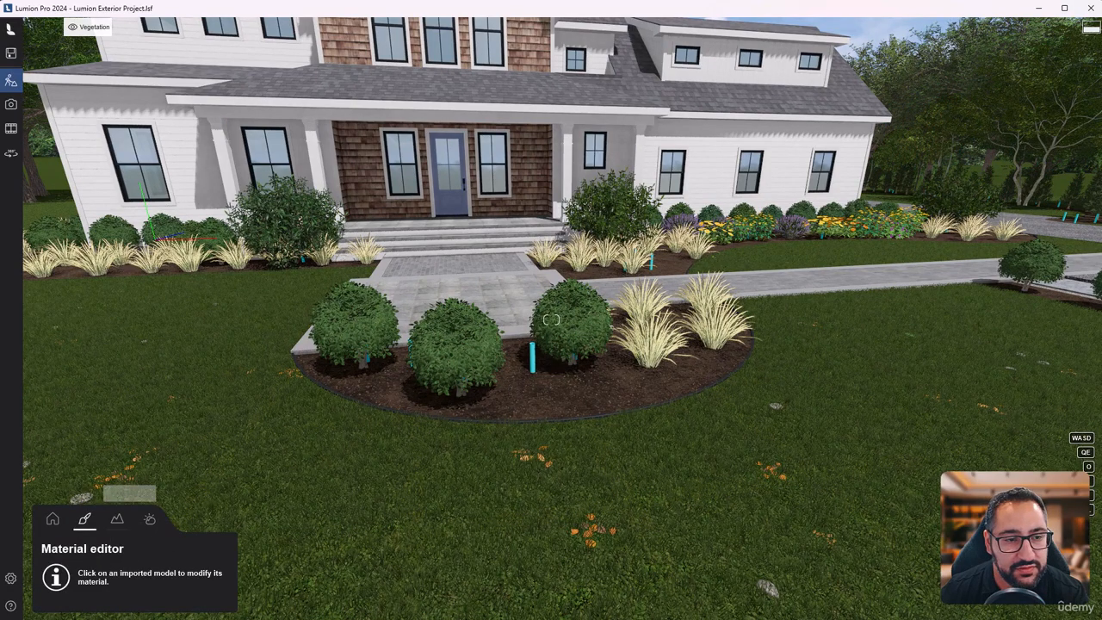
pyautogui.press('w')
pyautogui.moveTo(551, 319); pyautogui.dragTo(579, 392, button='right')
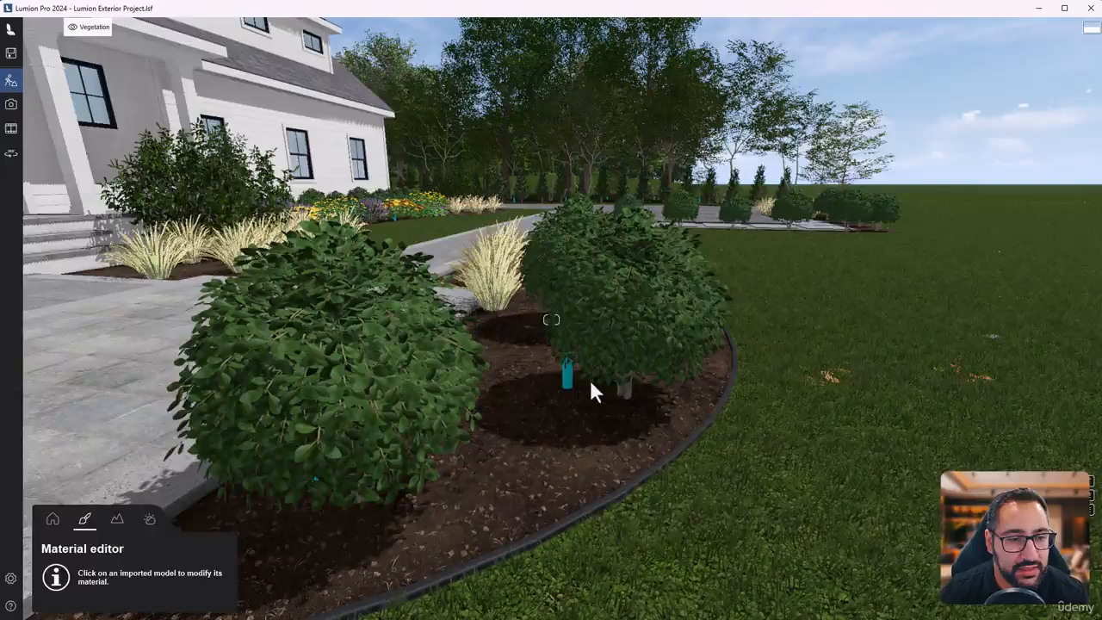
pyautogui.click(590, 389)
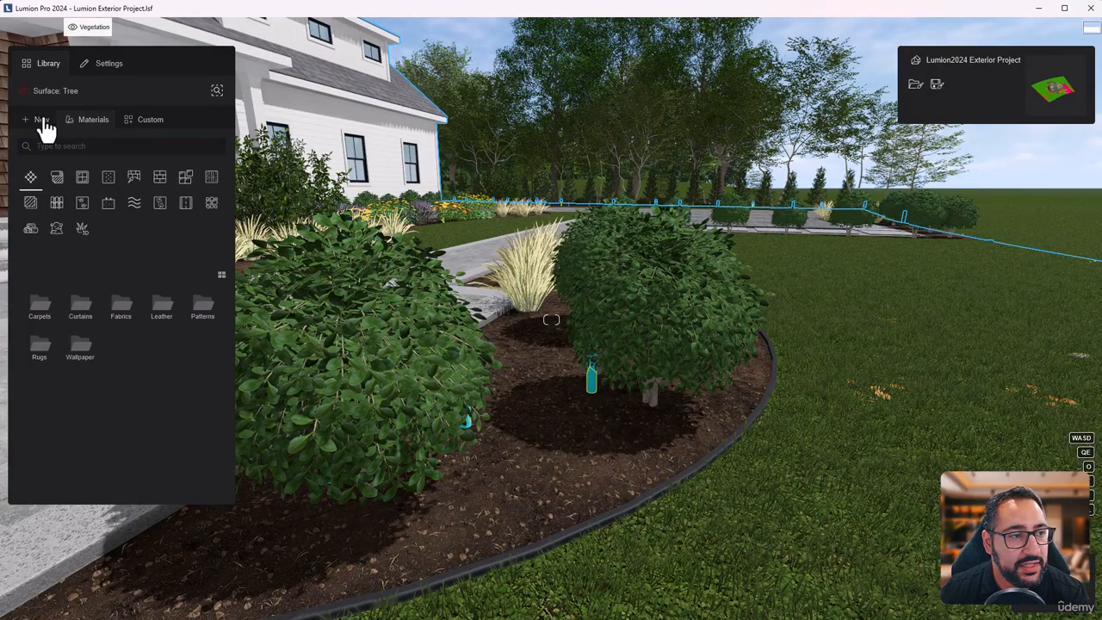
pyautogui.click(57, 200)
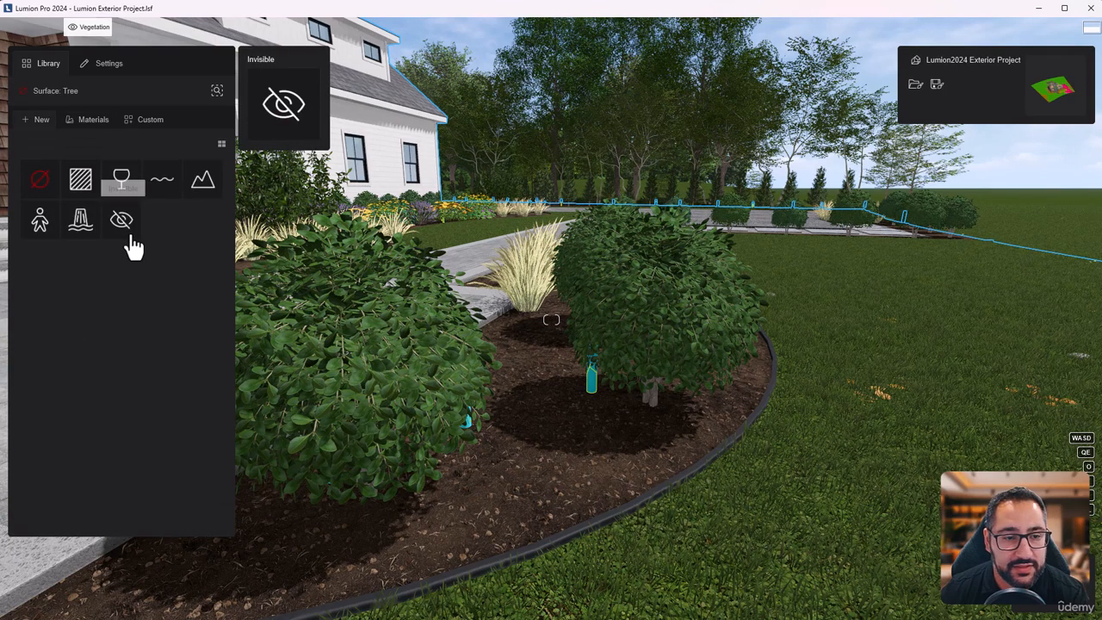
# Step: Assign the Invisible material to the Default material surface at the end of the tree marker under the shrub
pyautogui.press('w')
pyautogui.moveTo(369, 318); pyautogui.dragTo(381, 387, button='right')
pyautogui.moveTo(551, 319); pyautogui.dragTo(439, 327, button='right')
pyautogui.press('w')
pyautogui.press('w')
pyautogui.moveTo(673, 292); pyautogui.dragTo(673, 363, button='right')
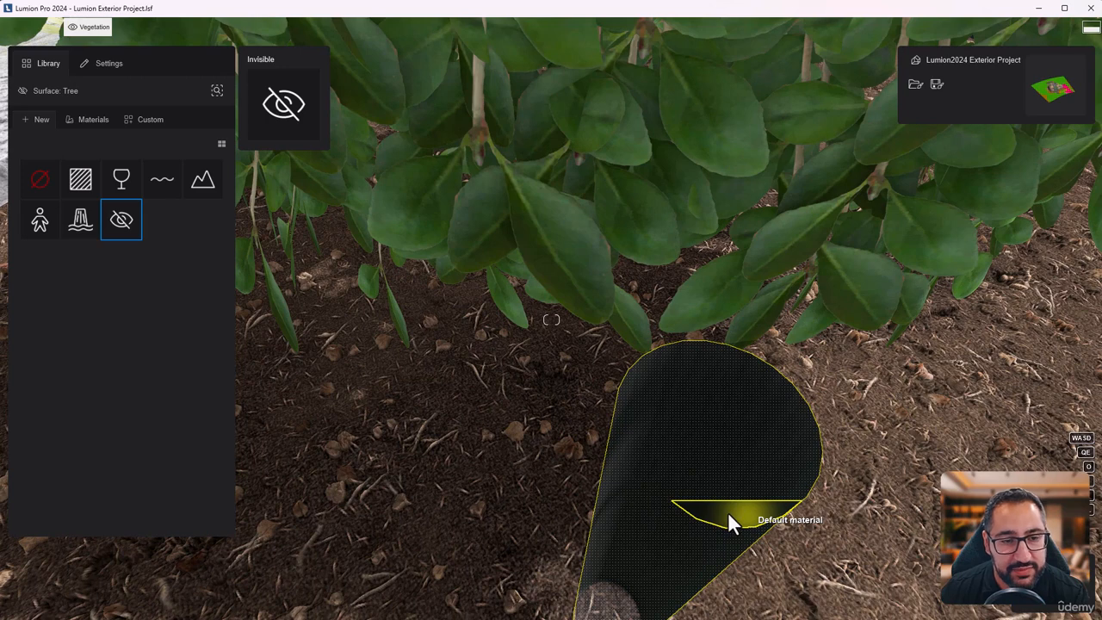
pyautogui.click(727, 511)
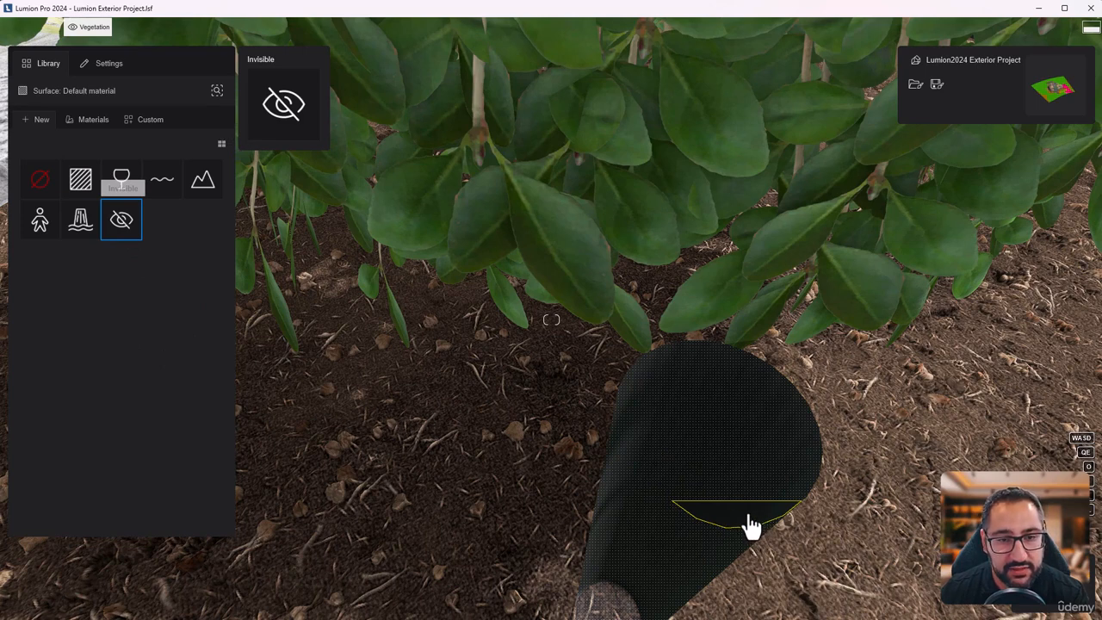
# Step: Examine the back and side of the house at ground level, with the lawn and tree backdrop in view
pyautogui.hotkey('shift', 's')
pyautogui.moveTo(748, 531); pyautogui.dragTo(655, 378, button='right')
pyautogui.hotkey('shift', 'a')
pyautogui.moveTo(551, 319); pyautogui.dragTo(731, 327, button='right')
pyautogui.hotkey('shift', 'a')
pyautogui.hotkey('shift', 'w')
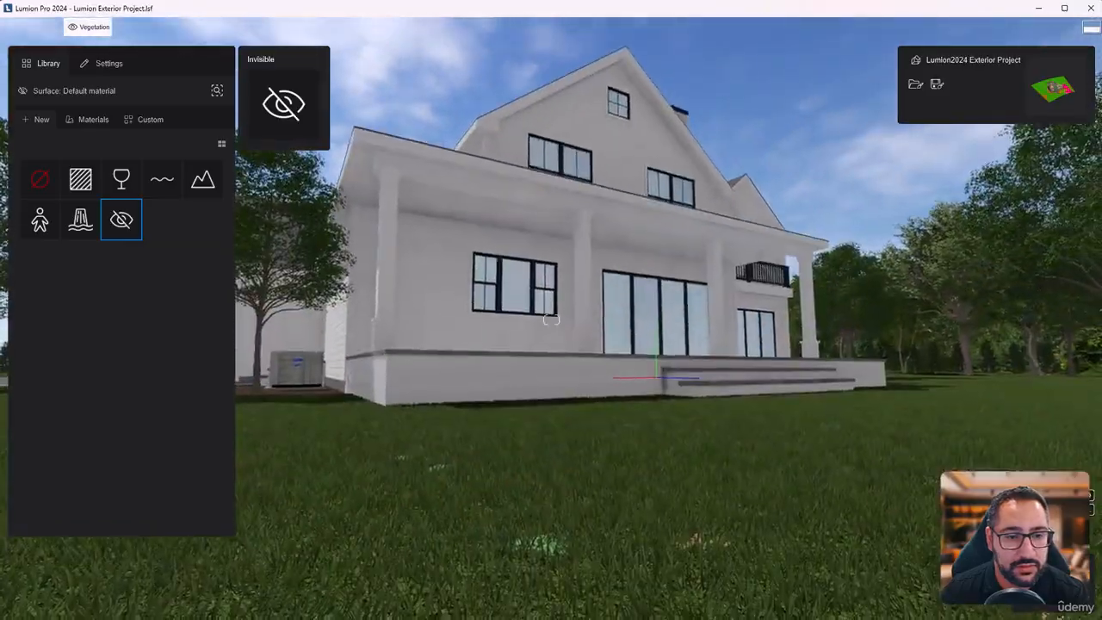
pyautogui.hotkey('shift', 'q')
pyautogui.hotkey('shift', 'a')
pyautogui.moveTo(551, 319); pyautogui.dragTo(645, 317, button='right')
pyautogui.hotkey('shift', 'a')
pyautogui.hotkey('shift', 's')
pyautogui.hotkey('shift', 'a')
pyautogui.hotkey('shift', 'w')
pyautogui.hotkey('shift', 'a')
pyautogui.hotkey('shift', 'e')
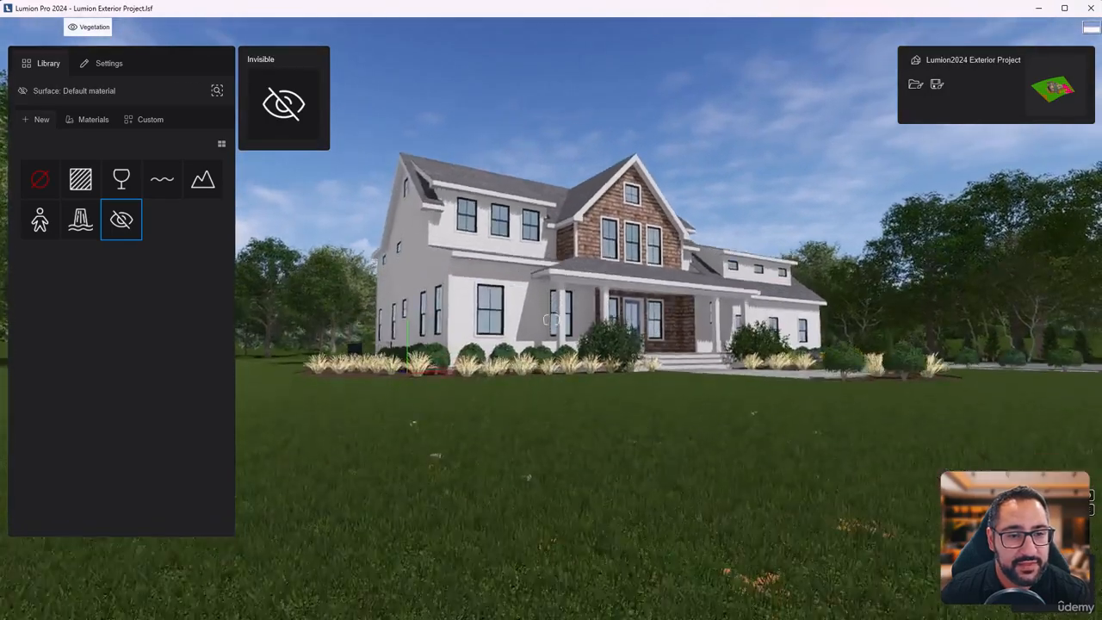
# Step: Examine the front facade, entry beds and front lawn from several viewpoints
pyautogui.hotkey('shift', 'd')
pyautogui.moveTo(550, 319); pyautogui.dragTo(469, 321, button='right')
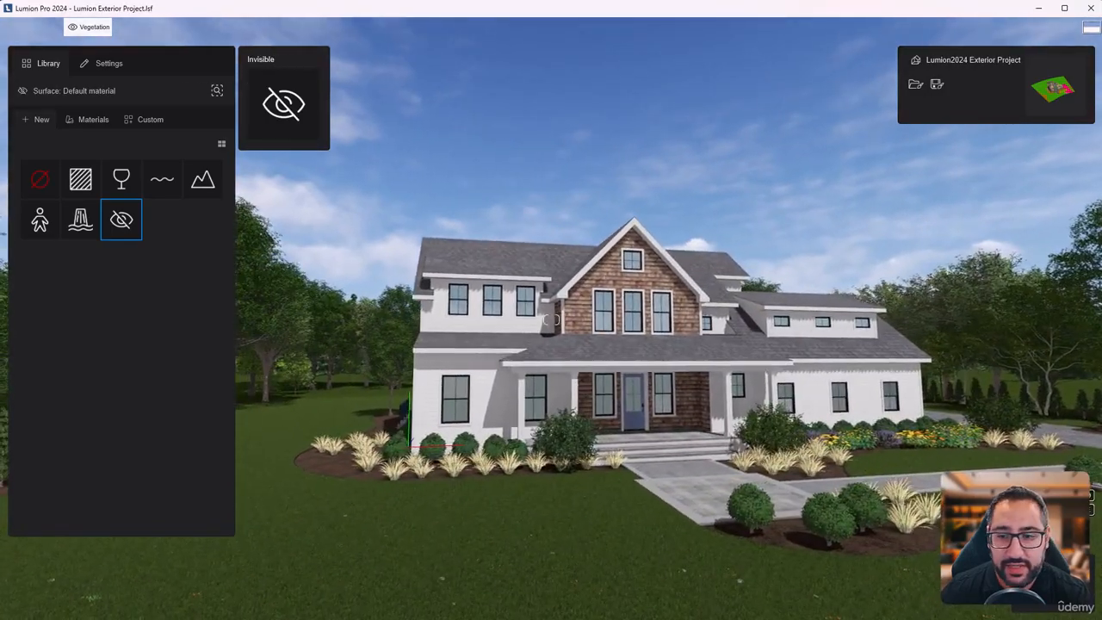
pyautogui.moveTo(551, 319); pyautogui.dragTo(569, 328, button='right')
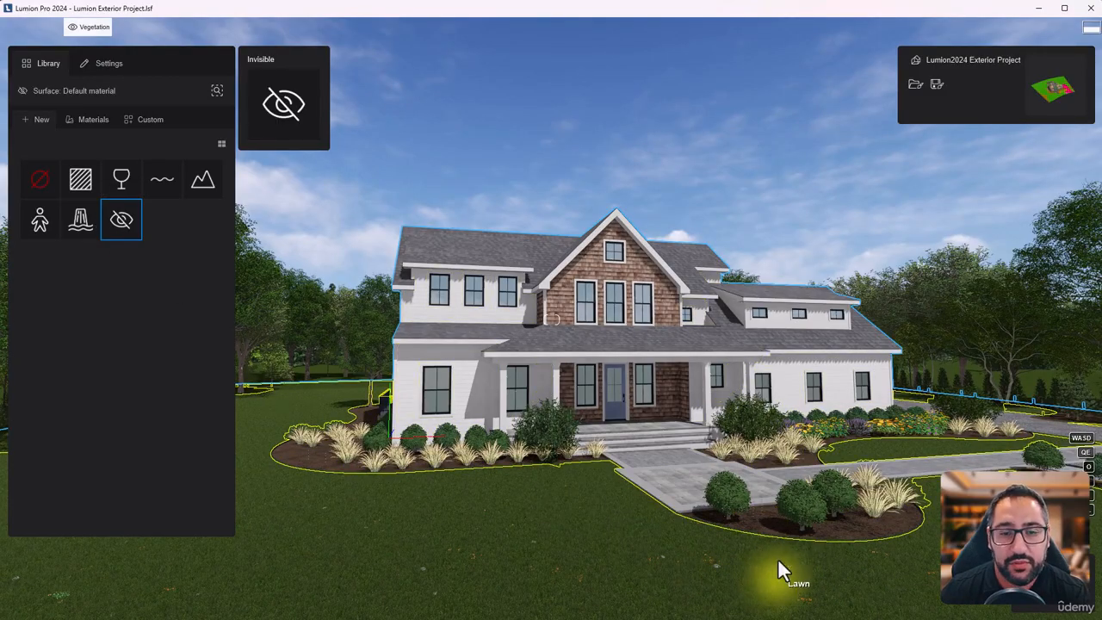
pyautogui.moveTo(824, 596); pyautogui.dragTo(914, 619, button='right')
pyautogui.press('w')
pyautogui.moveTo(551, 319); pyautogui.dragTo(611, 280, button='right')
pyautogui.press('s')
pyautogui.press('s')
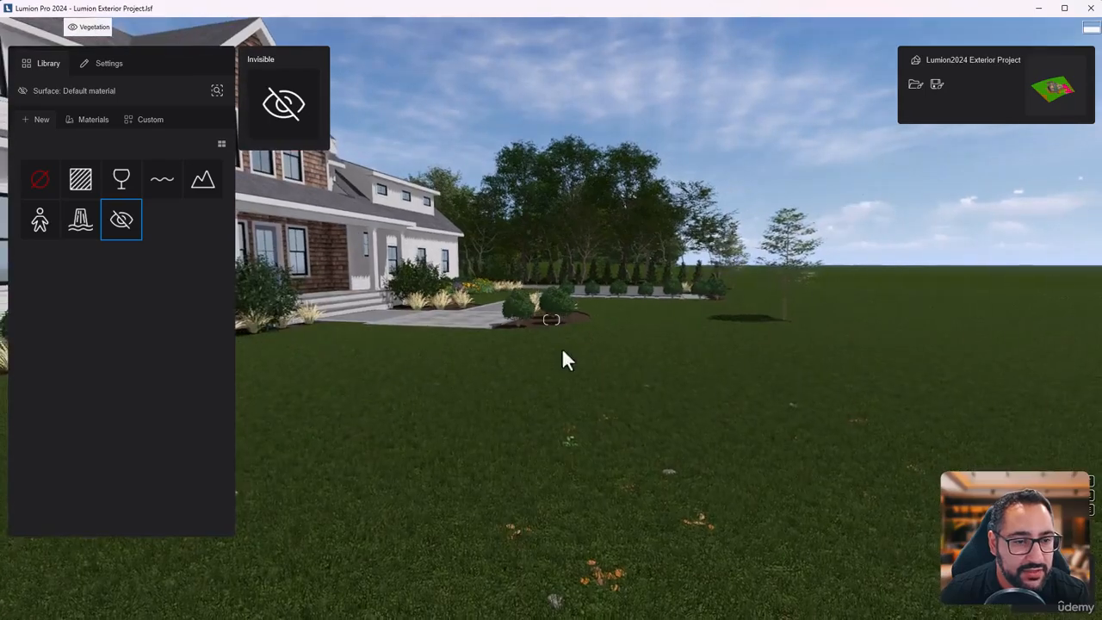
pyautogui.moveTo(537, 321); pyautogui.dragTo(465, 321, button='right')
pyautogui.press('d')
pyautogui.press('w')
pyautogui.press('q')
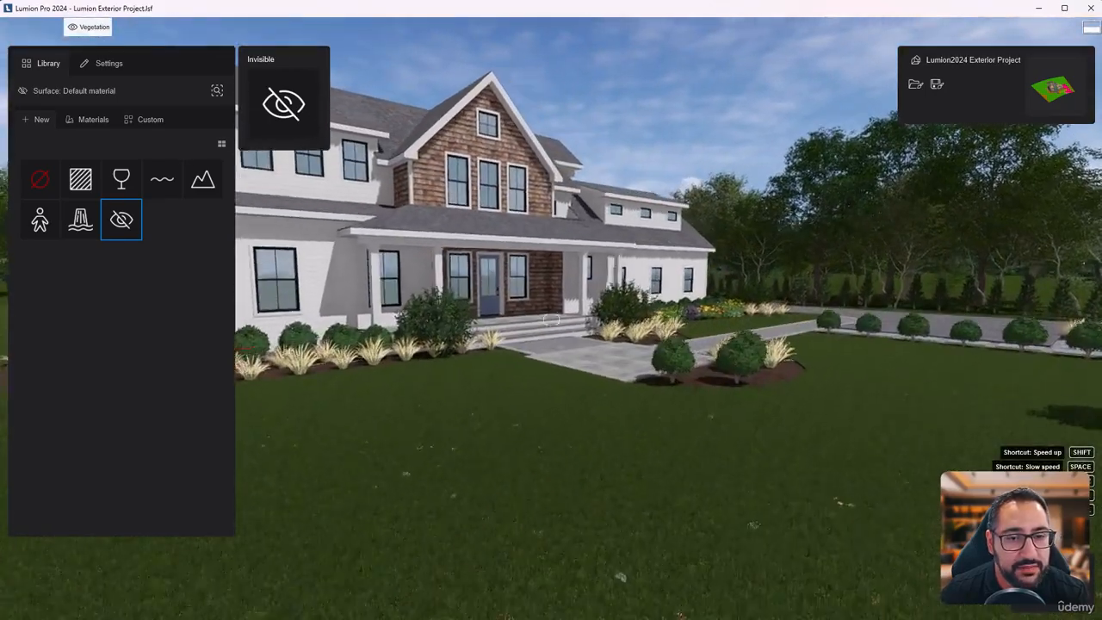
# Step: Save the material changes on the imported house model and close its material library
pyautogui.press('s')
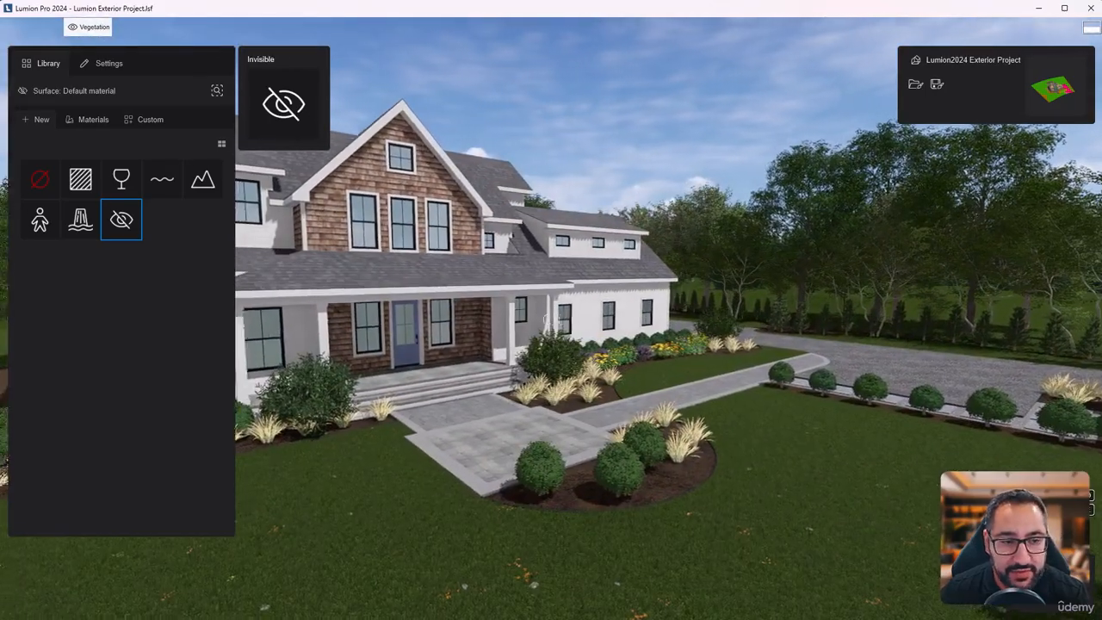
pyautogui.moveTo(551, 319); pyautogui.dragTo(443, 319, button='right')
pyautogui.press('a')
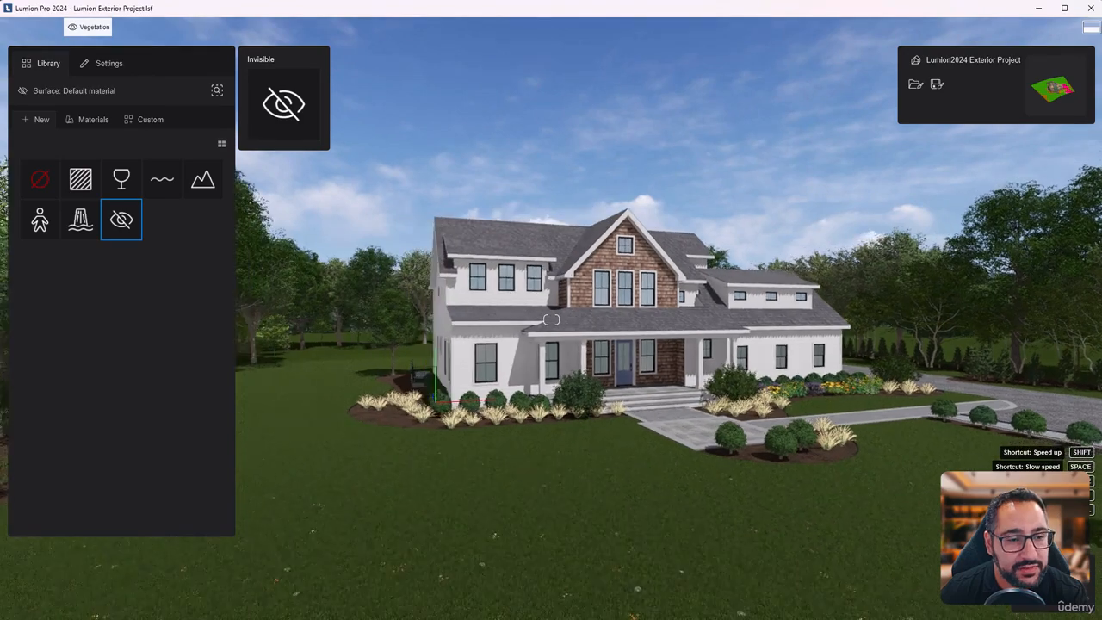
pyautogui.click(996, 608)
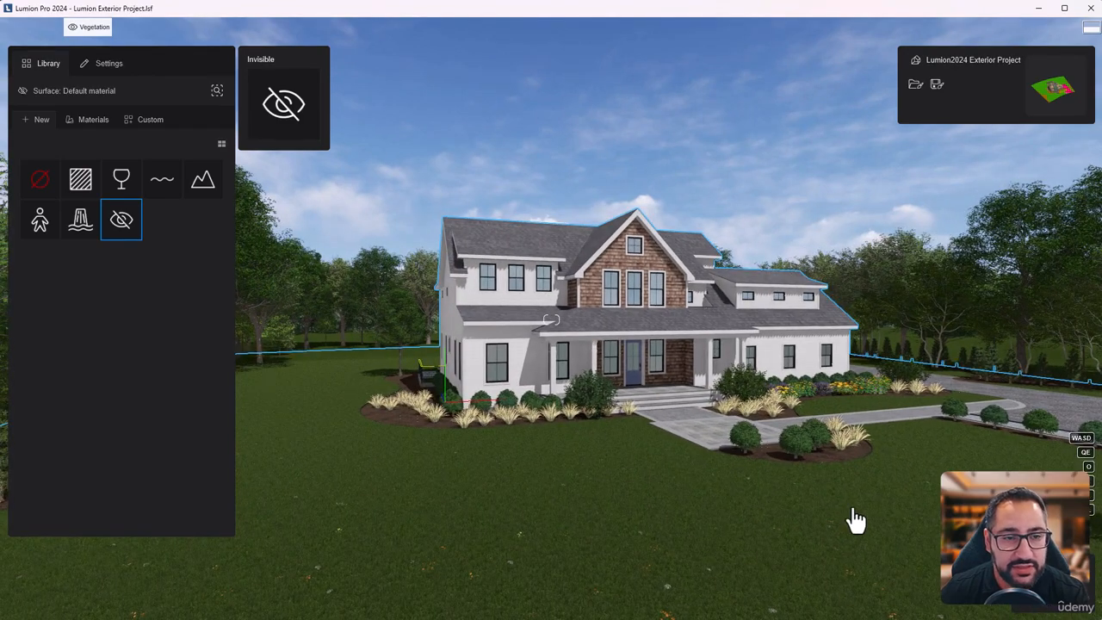
pyautogui.moveTo(865, 571); pyautogui.dragTo(873, 562, button='right')
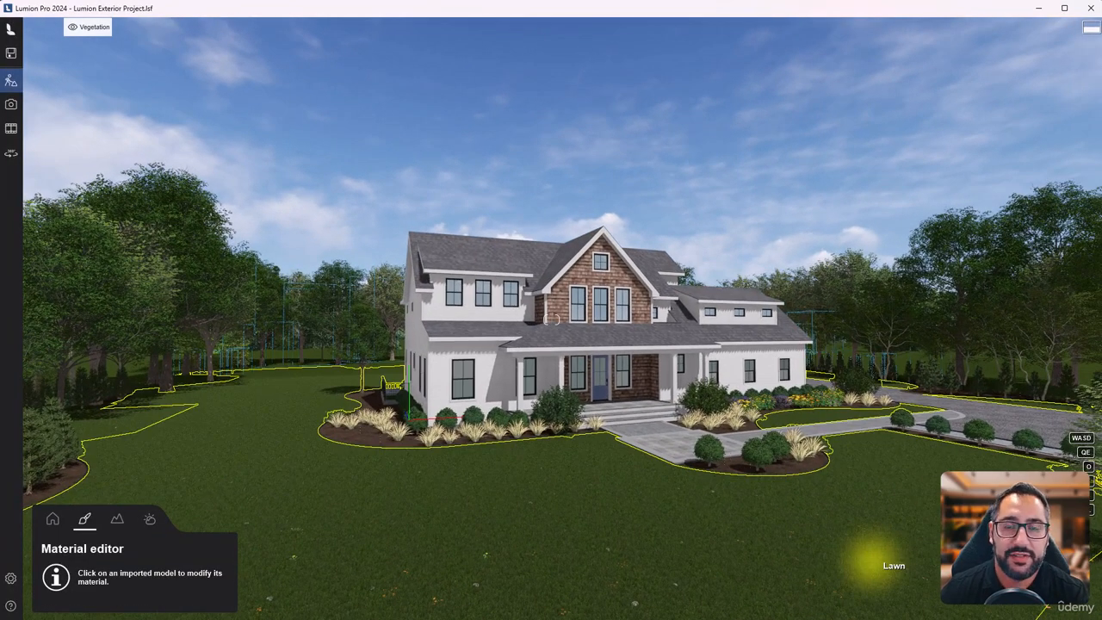